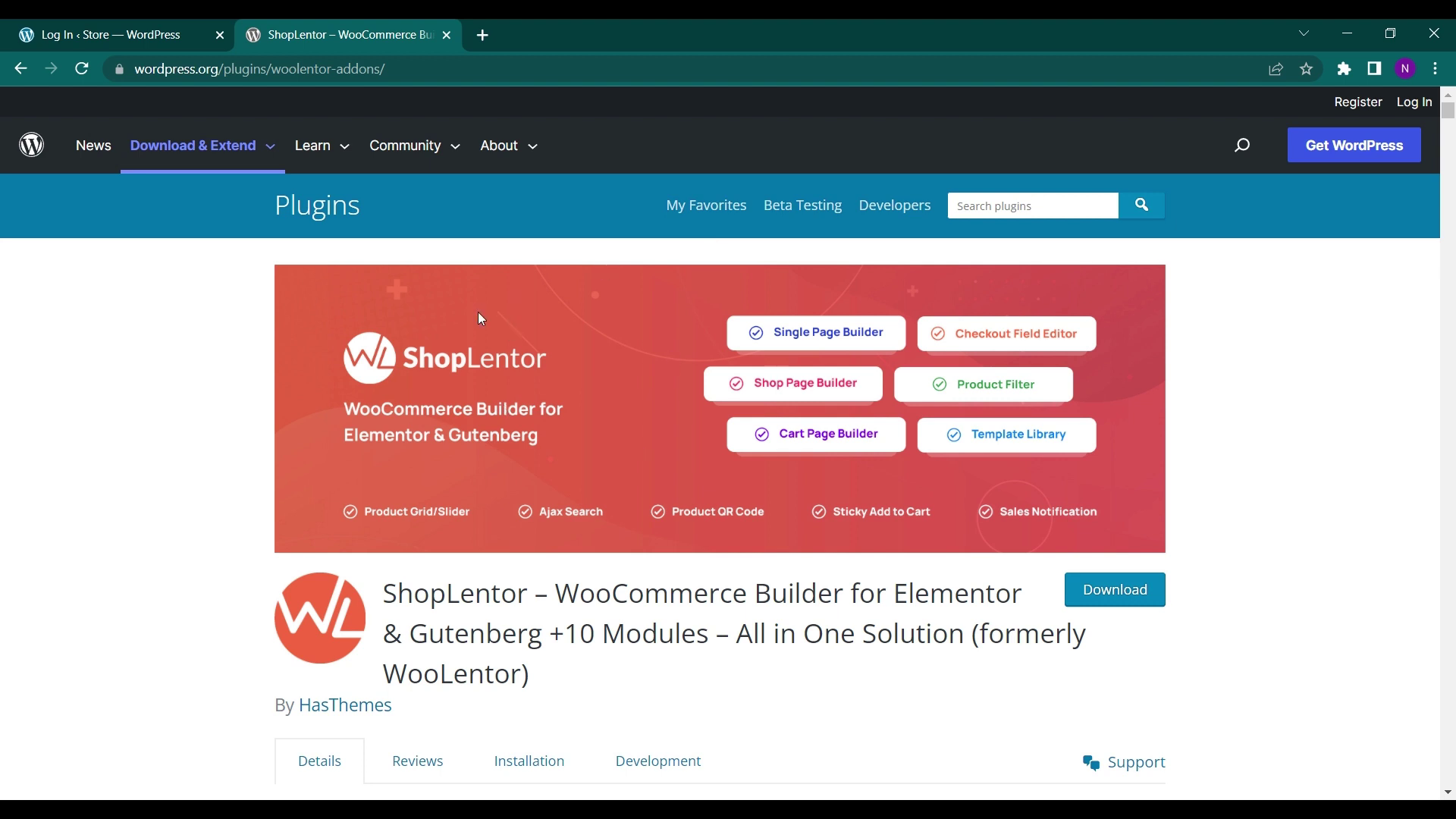
Download the ShopLentor plugin as woolentor-addons.zip from its WordPress.org directory page
scroll(479, 314, "down", 2)
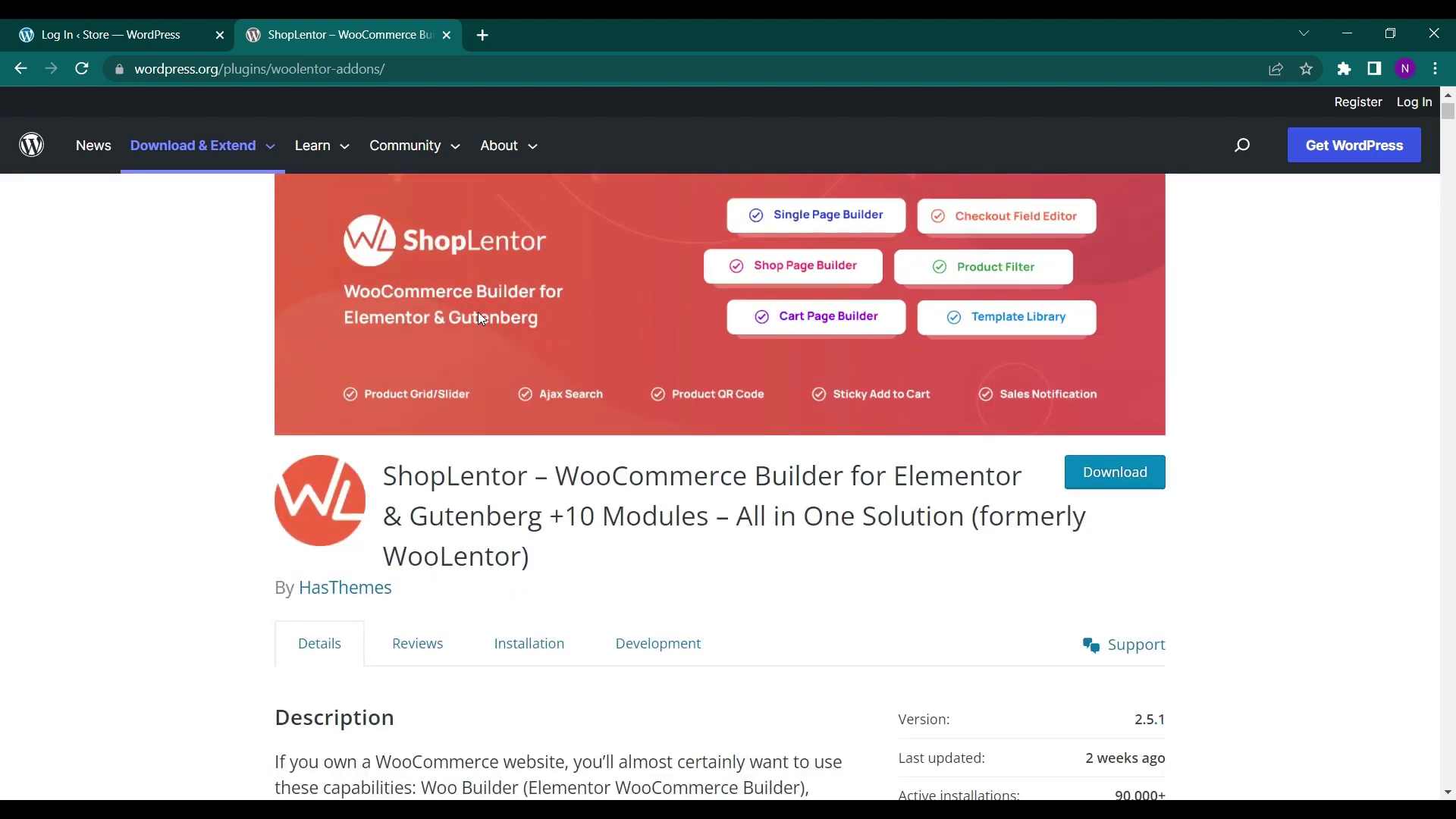
scroll(477, 317, "up", 1)
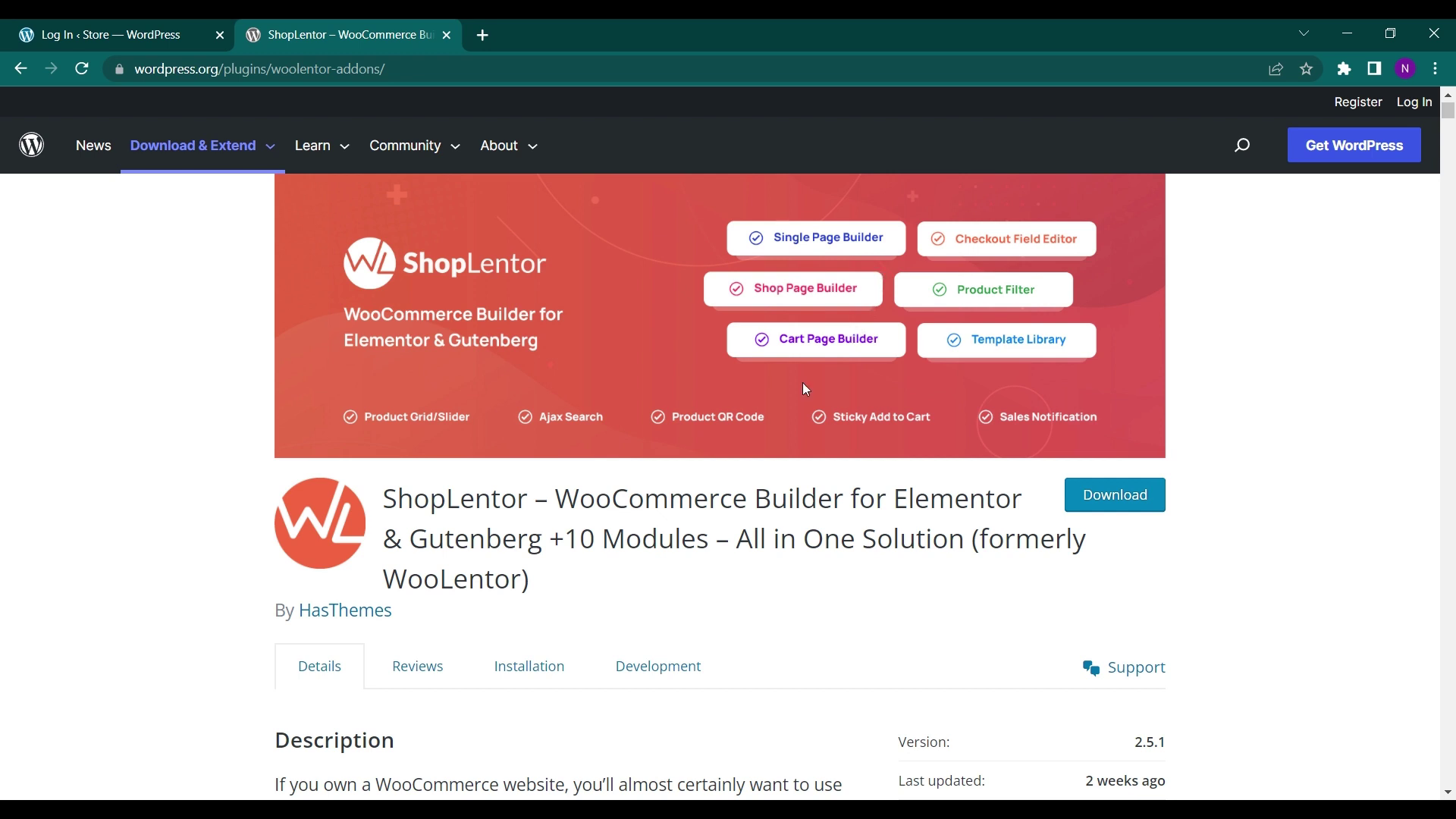
scroll(788, 407, "down", 1)
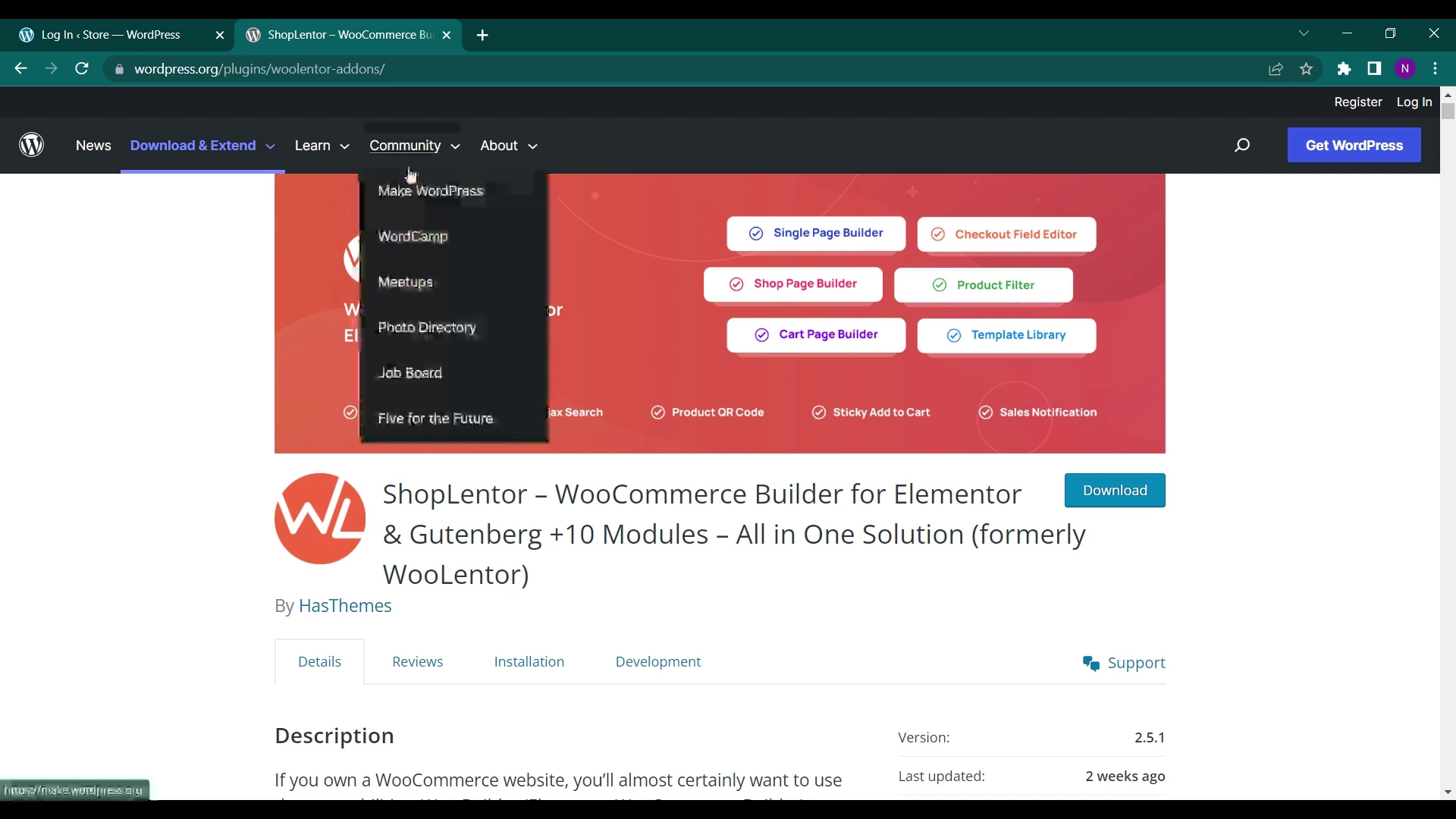
scroll(345, 461, "down", 2)
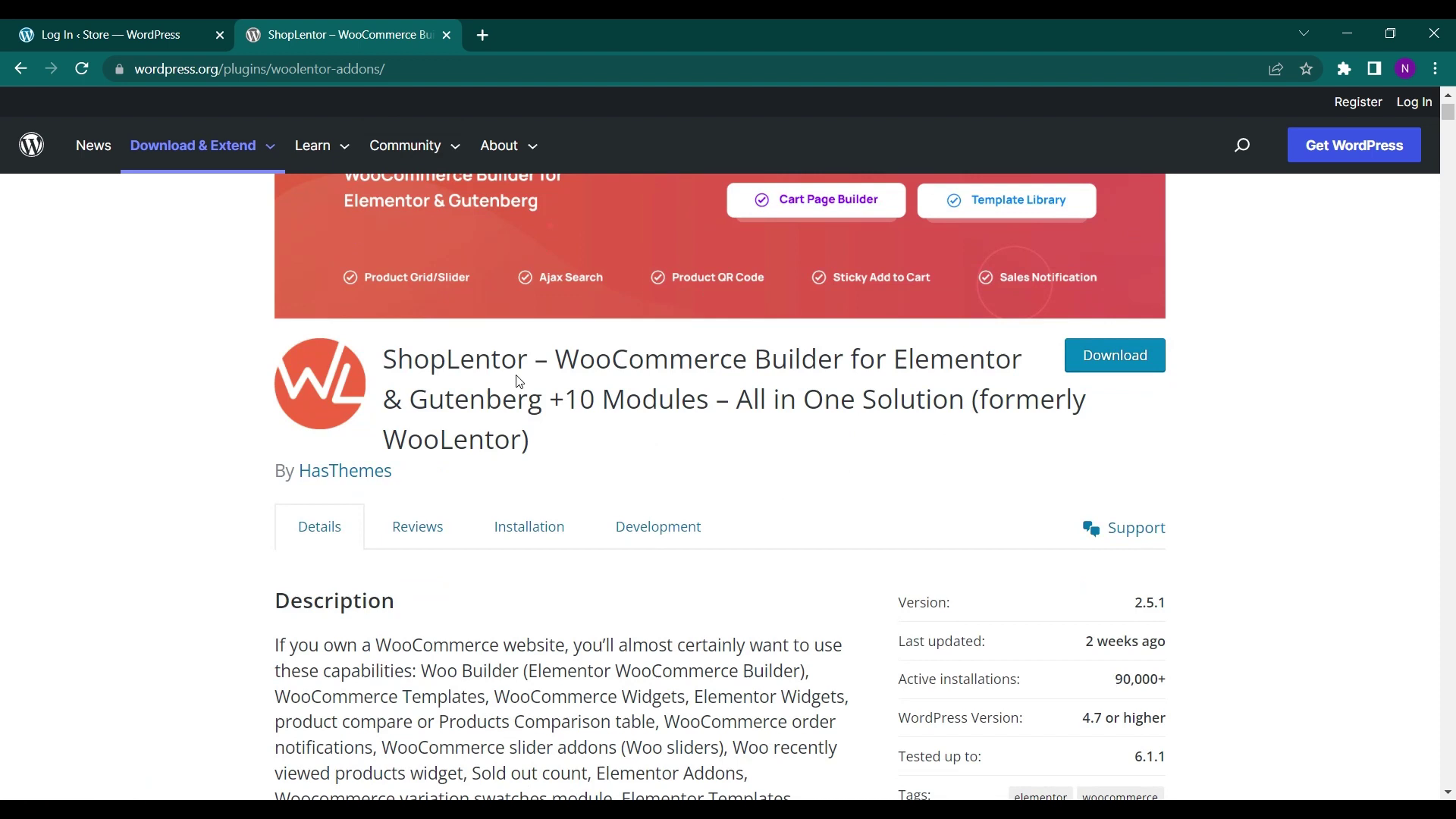
left_click(1107, 372)
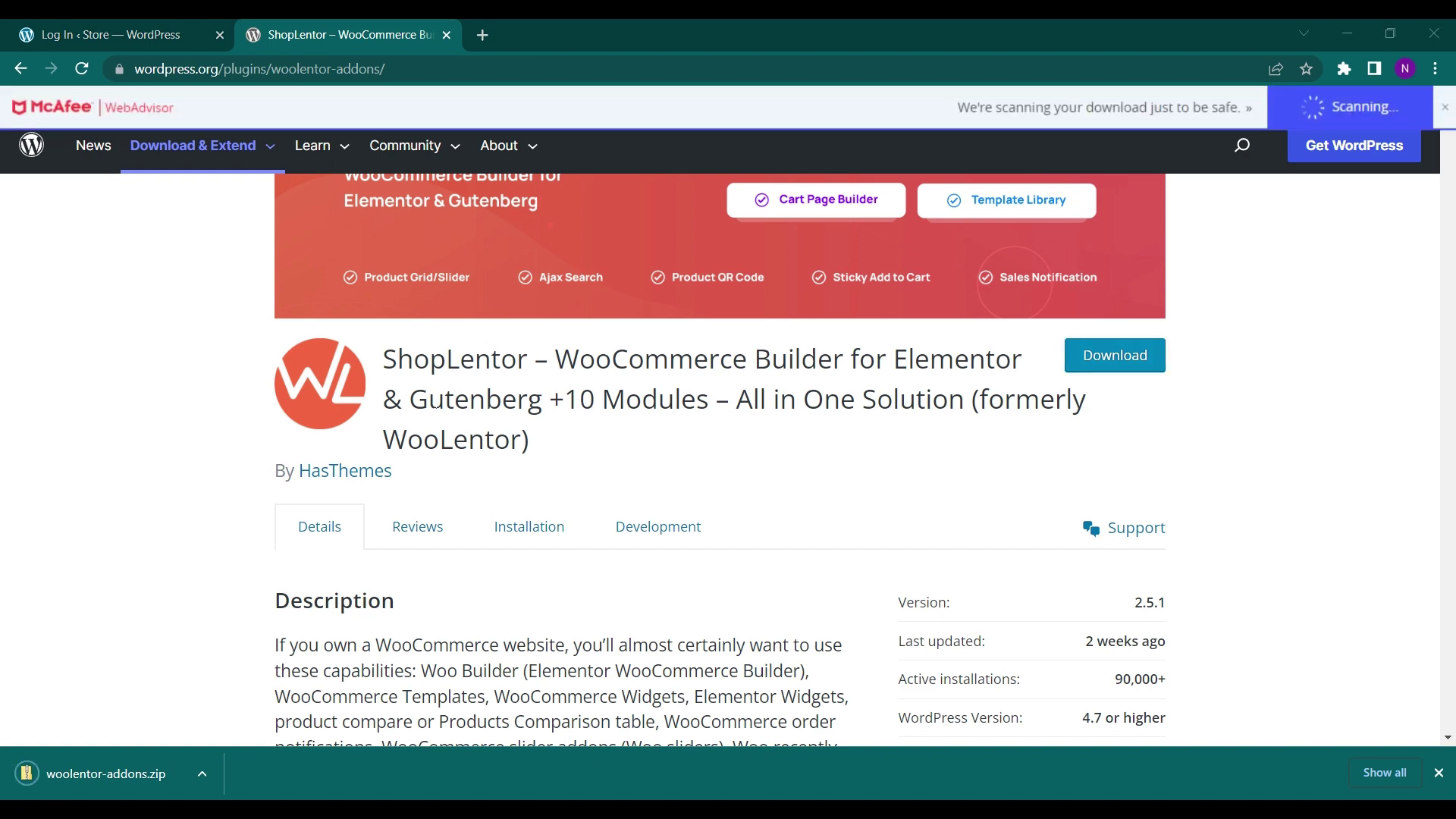
scroll(436, 402, "up", 1)
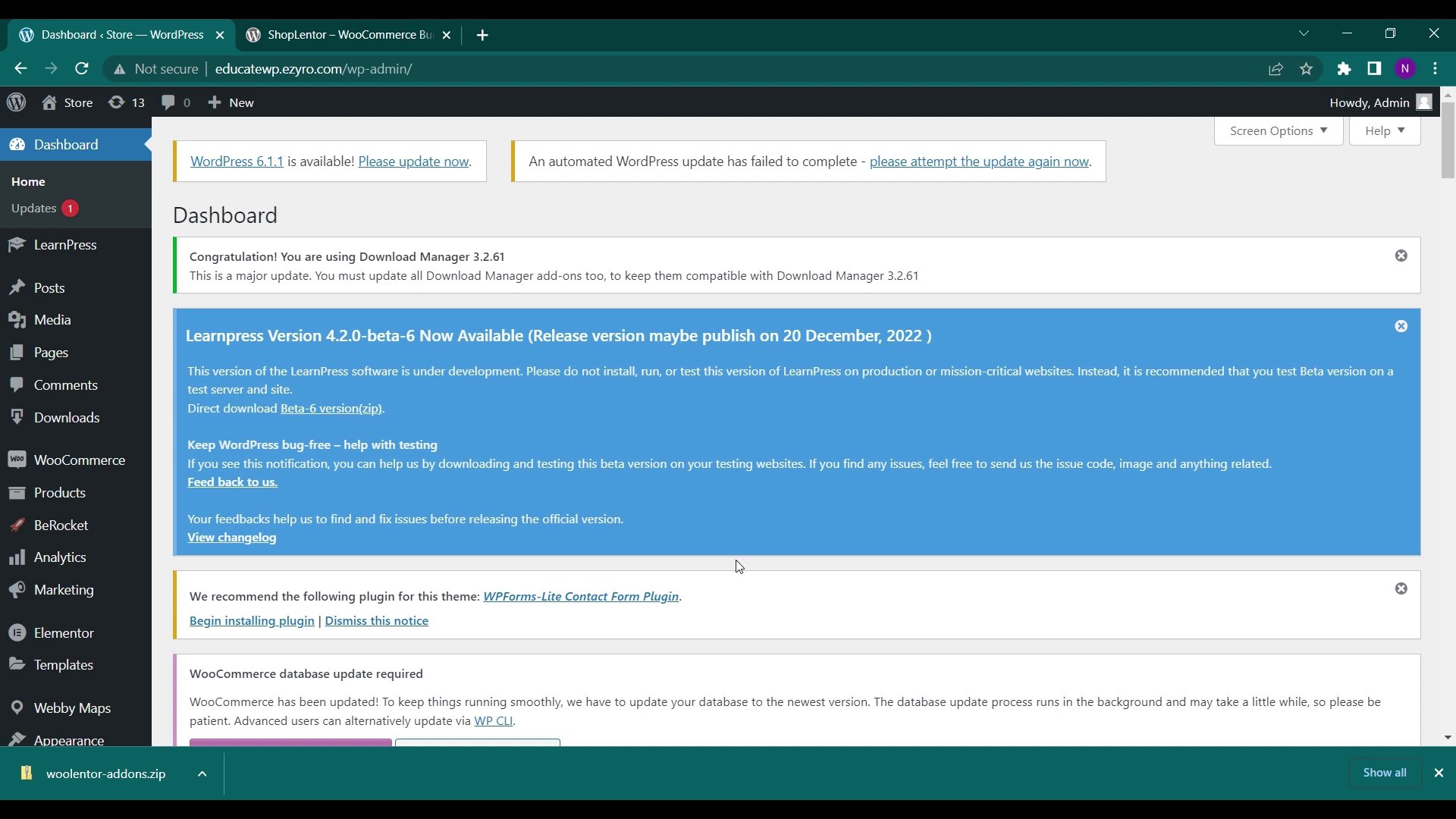
Search the Plugins > Add New directory for 'shoplentor'
scroll(455, 569, "down", 4)
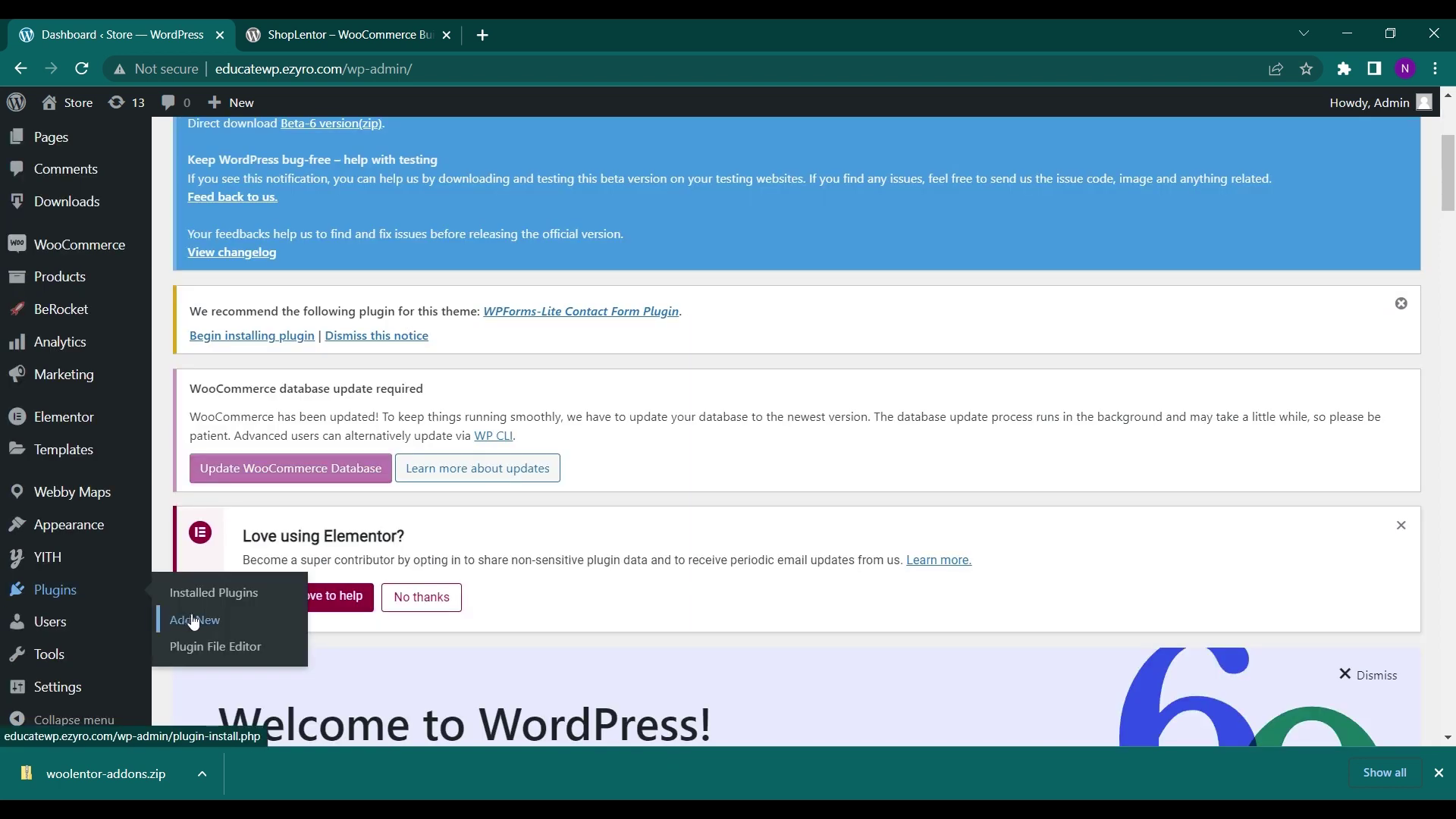
left_click(193, 620)
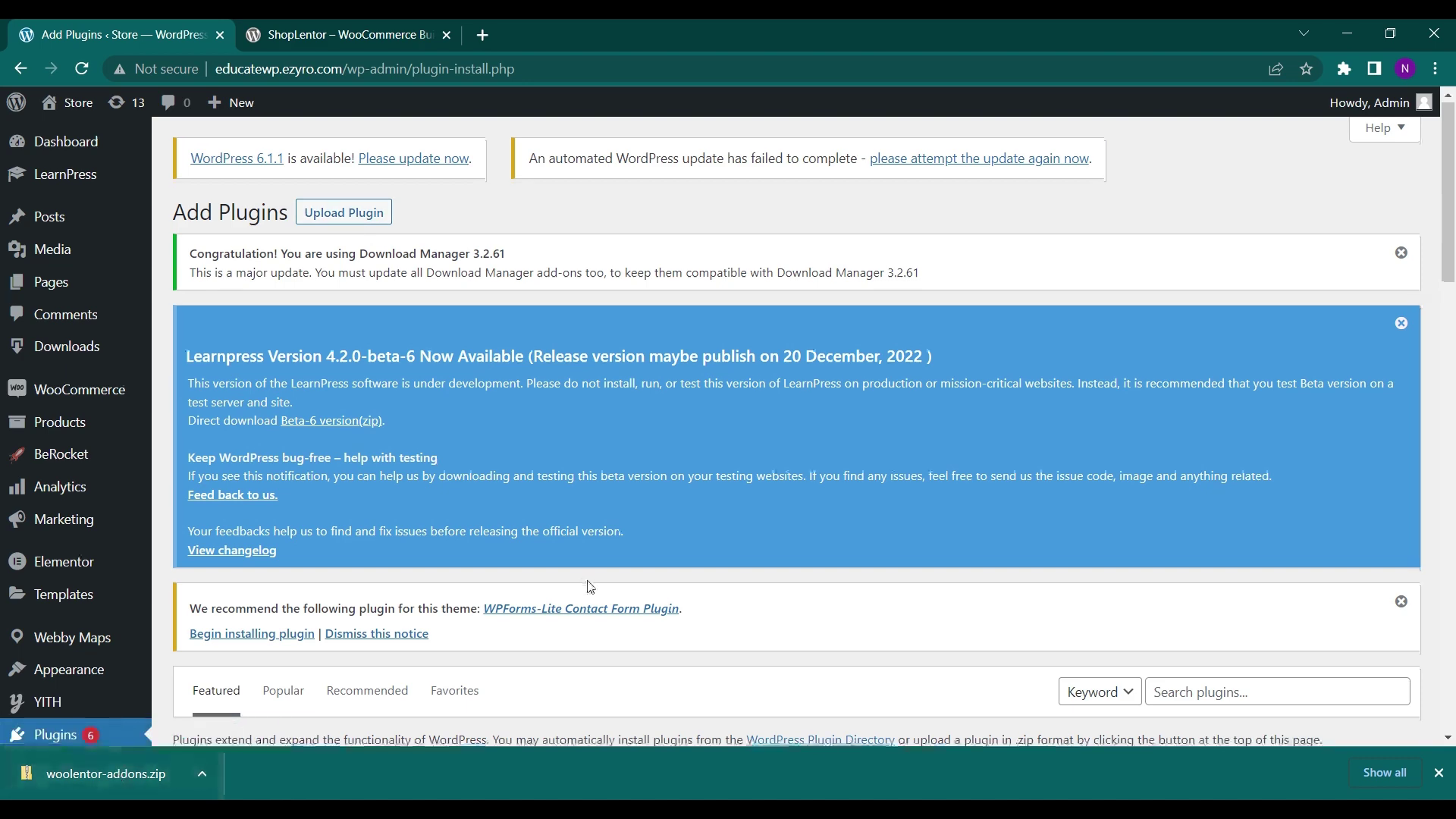
scroll(590, 586, "down", 4)
left_click(1278, 384)
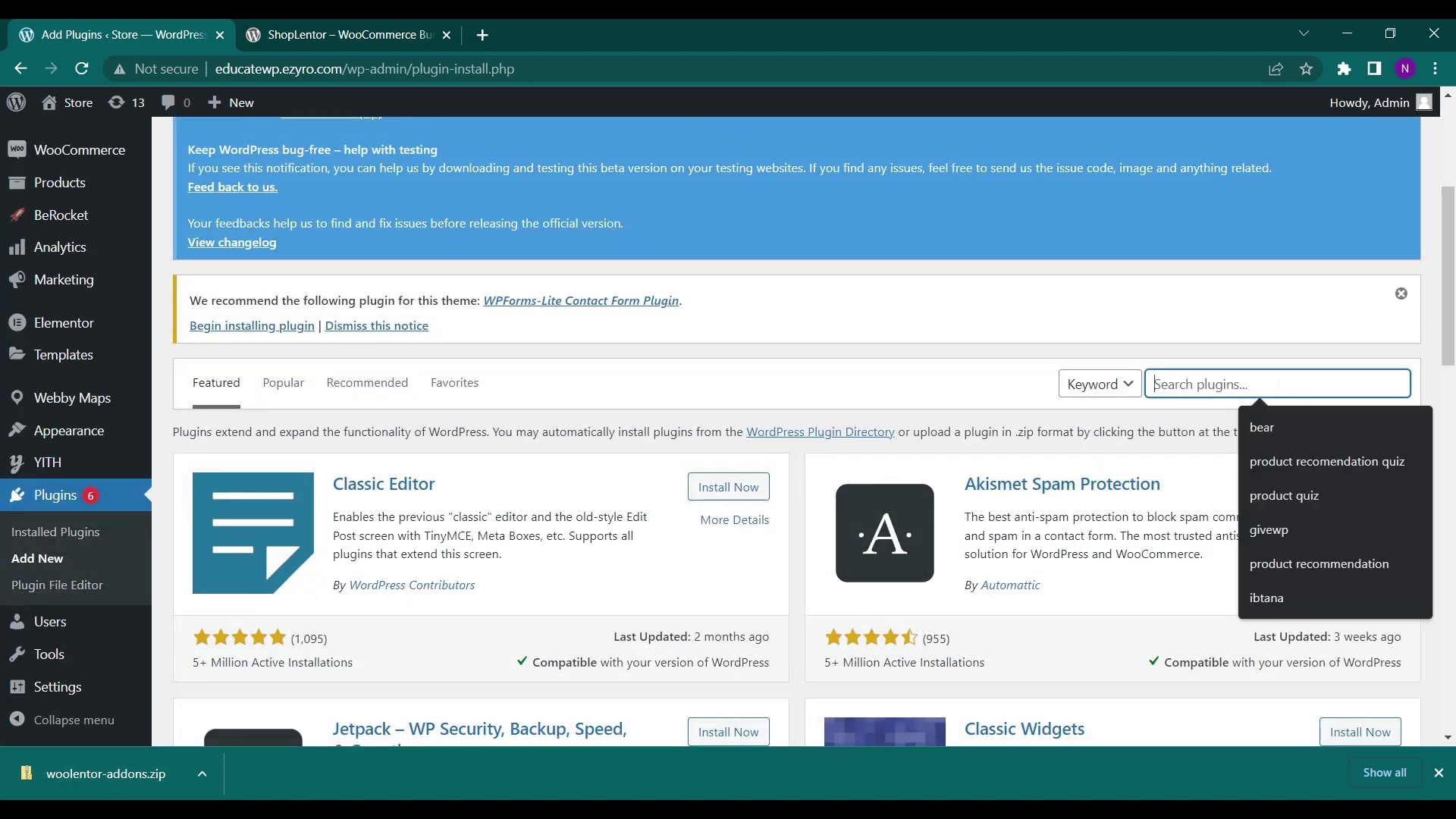
type("shoplen")
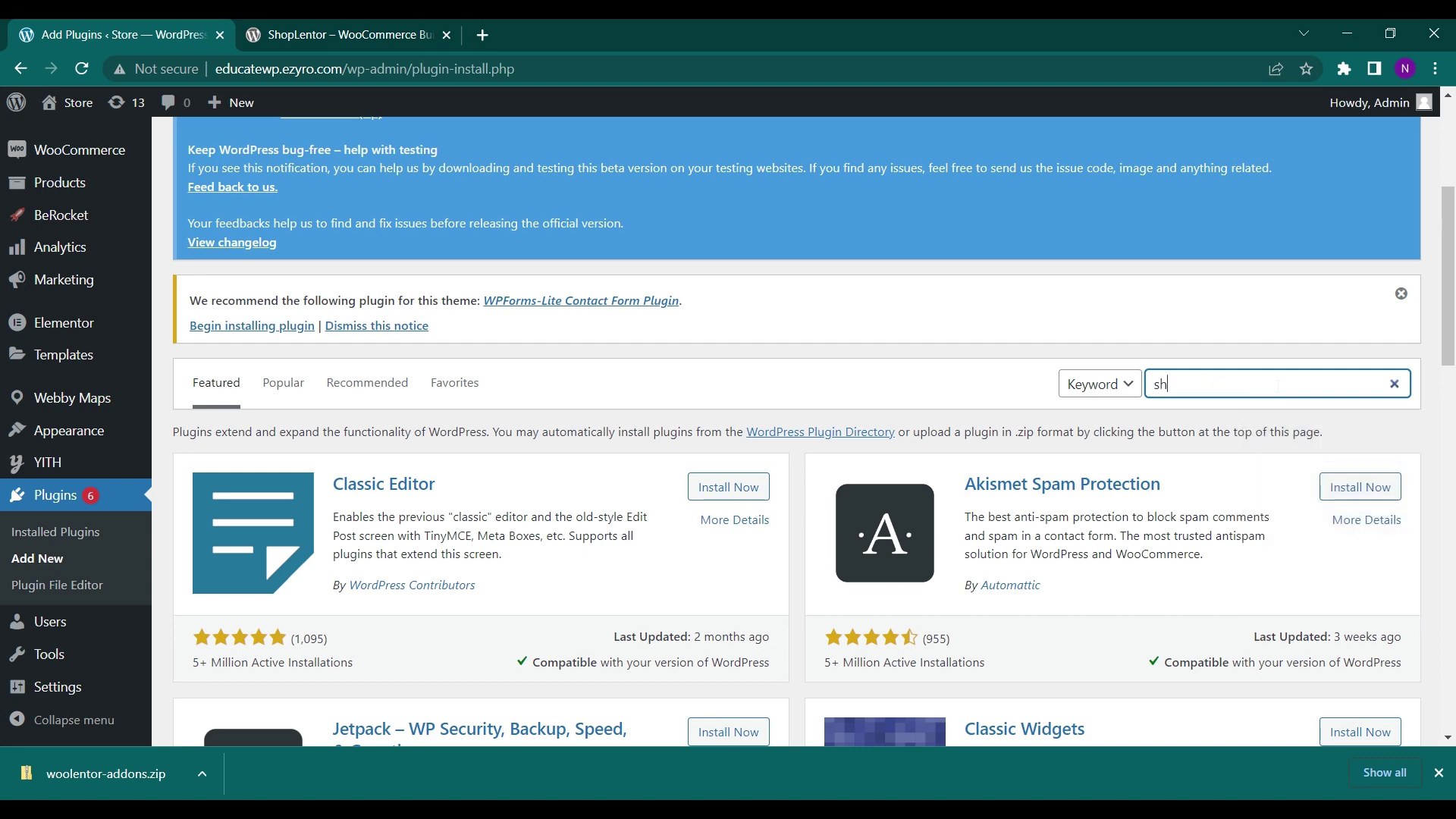
type("tor")
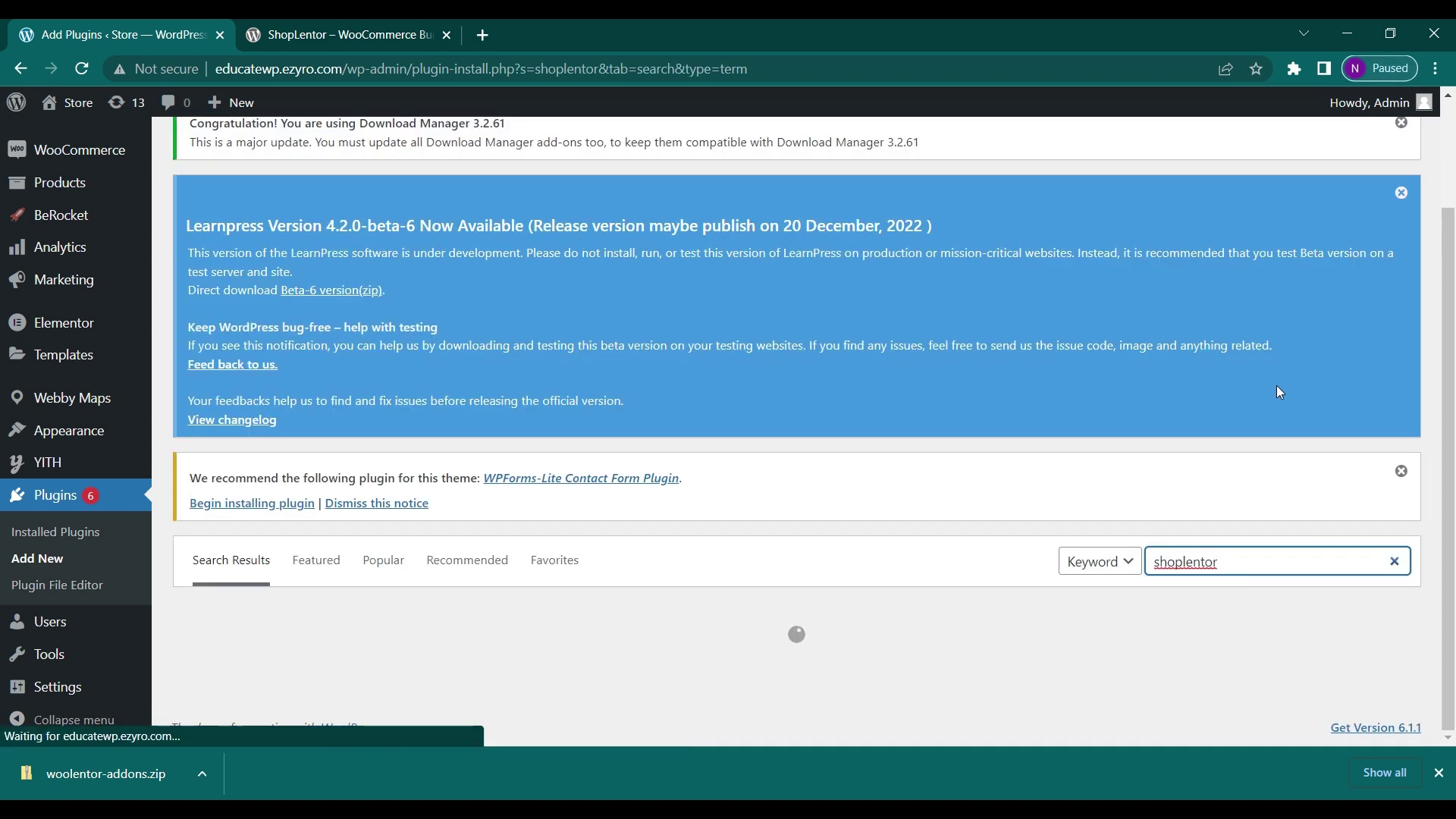
Install ShopLentor from the search results and activate it
scroll(796, 401, "down", 2)
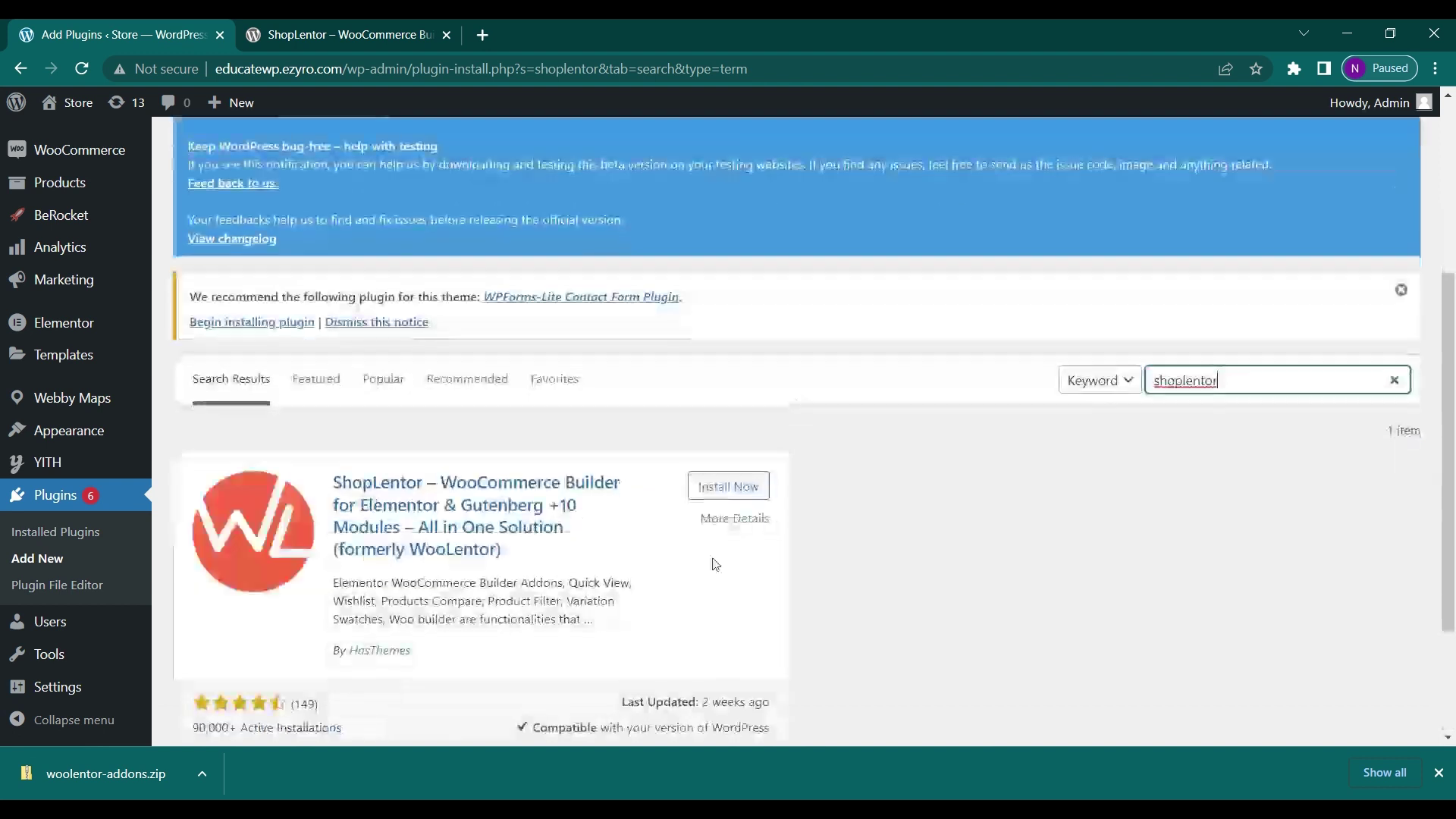
scroll(471, 508, "down", 1)
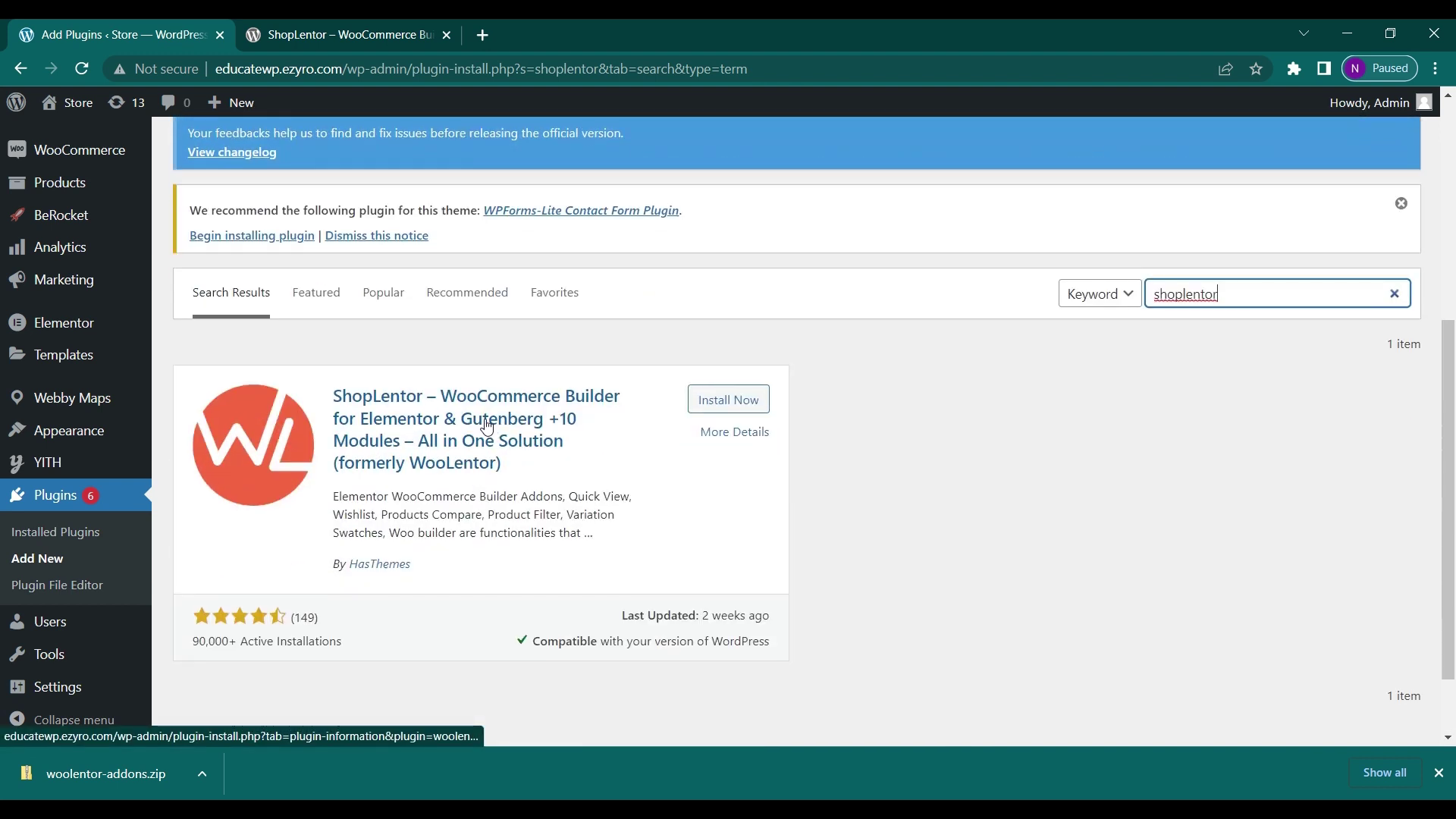
left_click(698, 402)
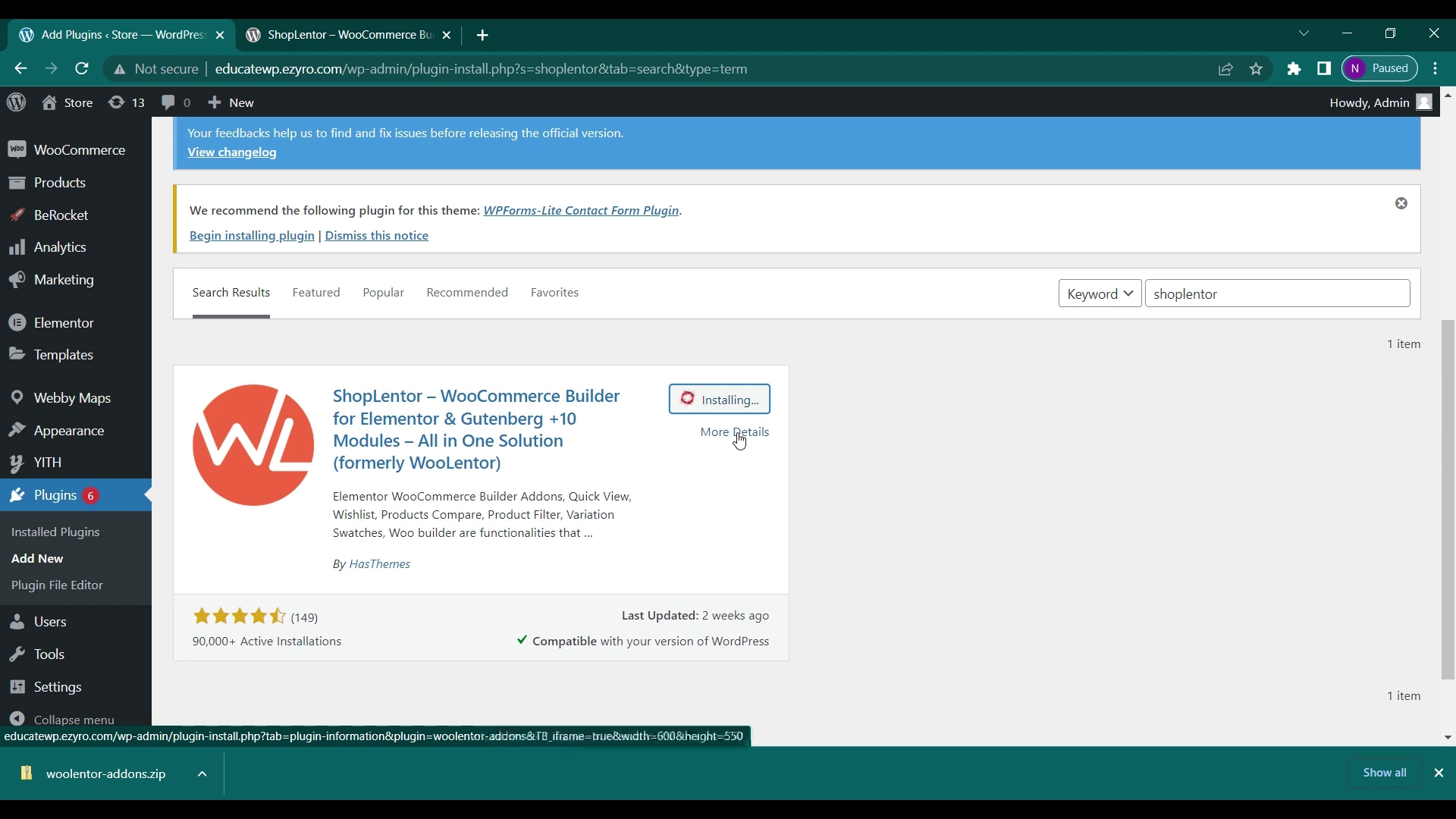
left_click(750, 393)
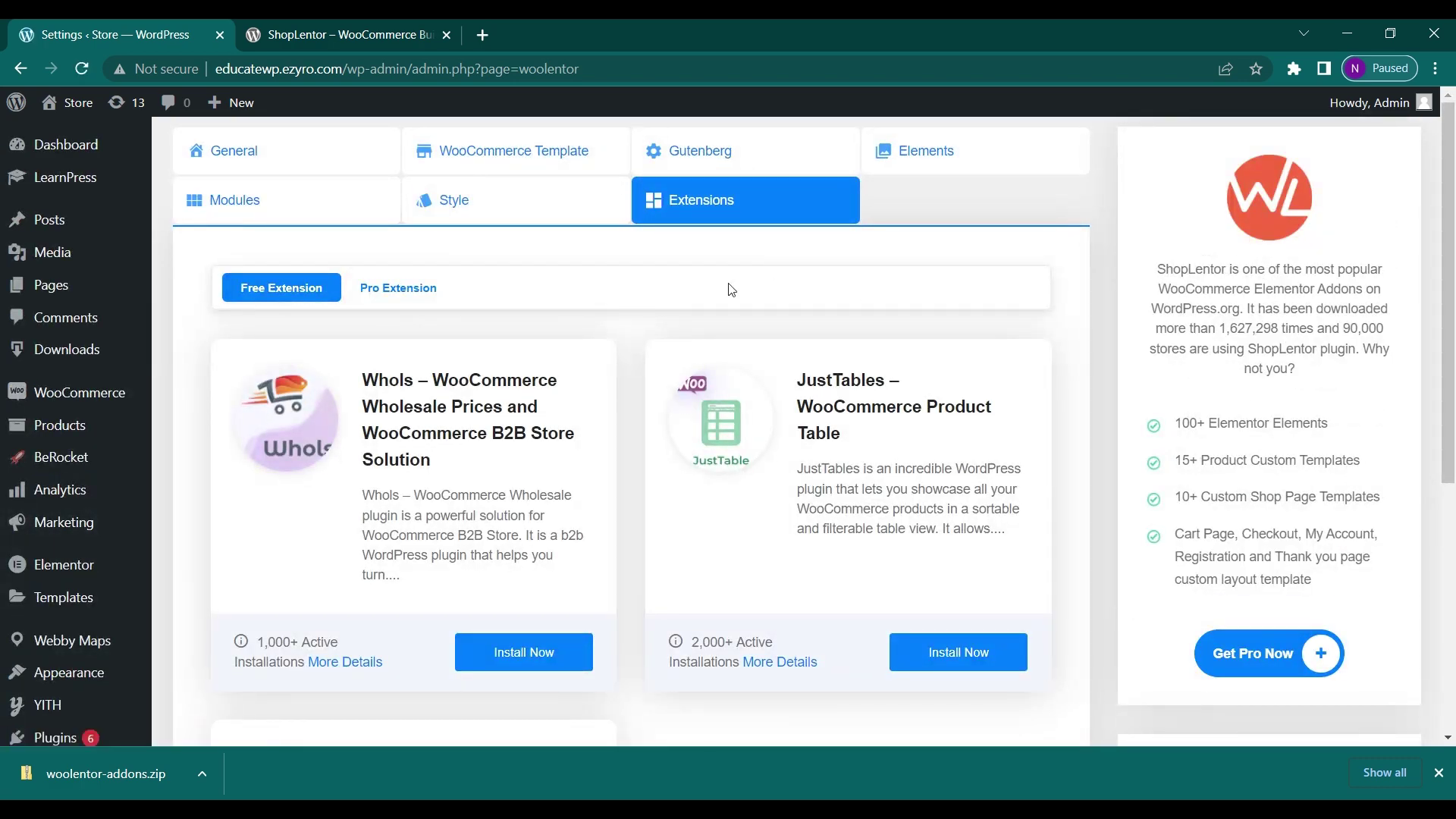
Scroll through the Free Extension cards: Whols, JustTables and Multi Currency For WooCommerce
scroll(642, 385, "down", 2)
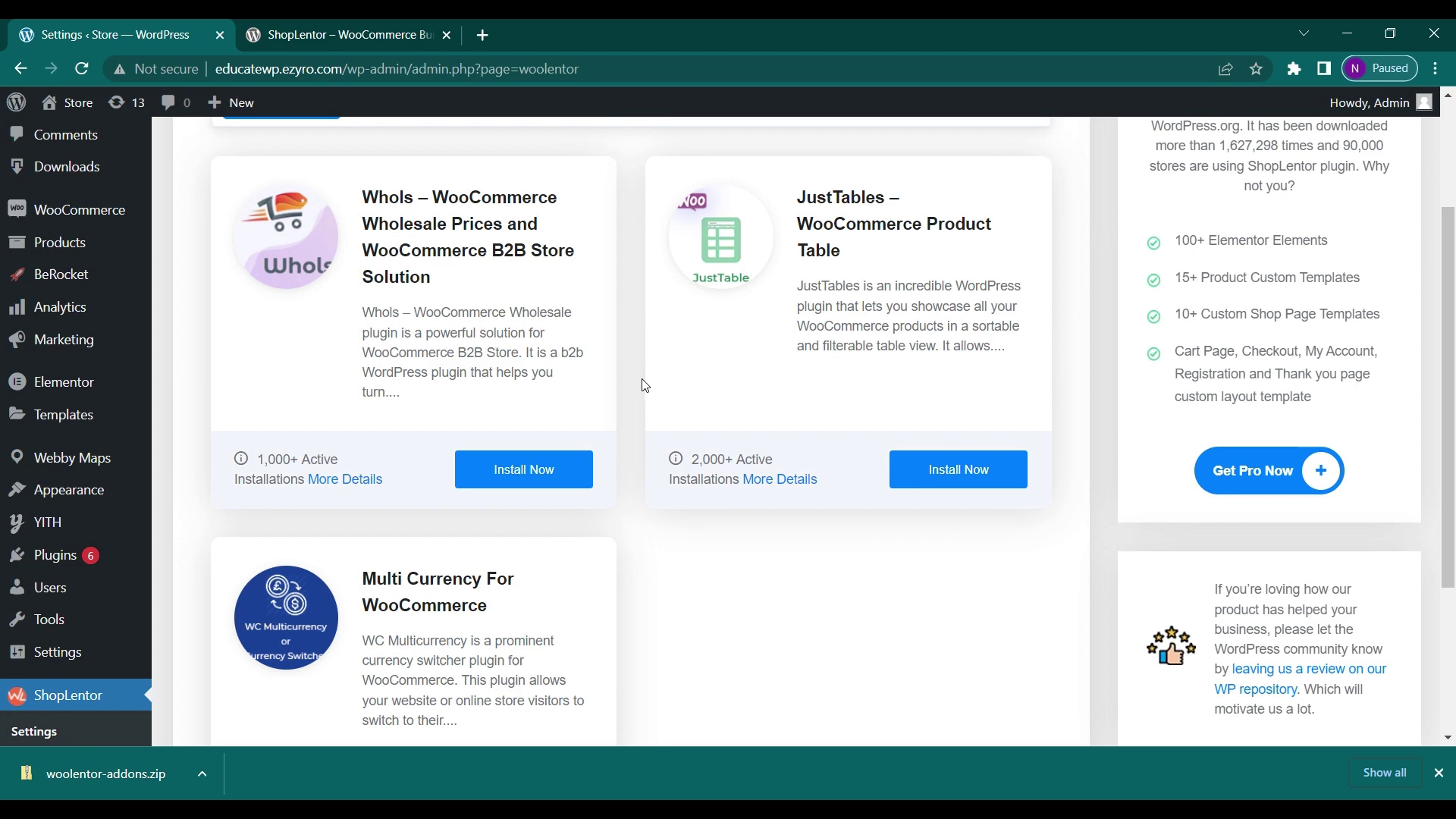
scroll(641, 384, "up", 2)
scroll(641, 384, "down", 3)
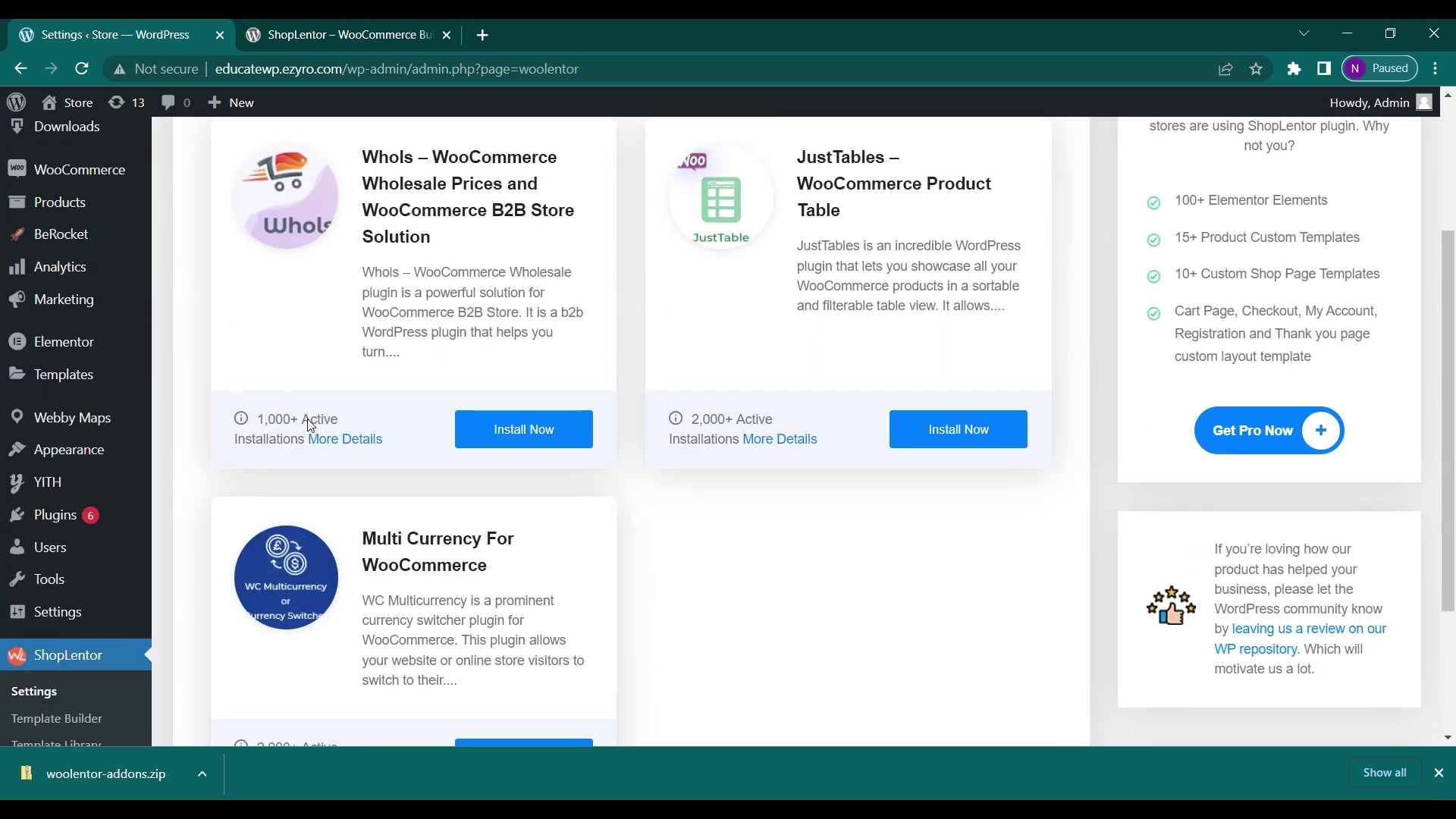
scroll(749, 480, "up", 1)
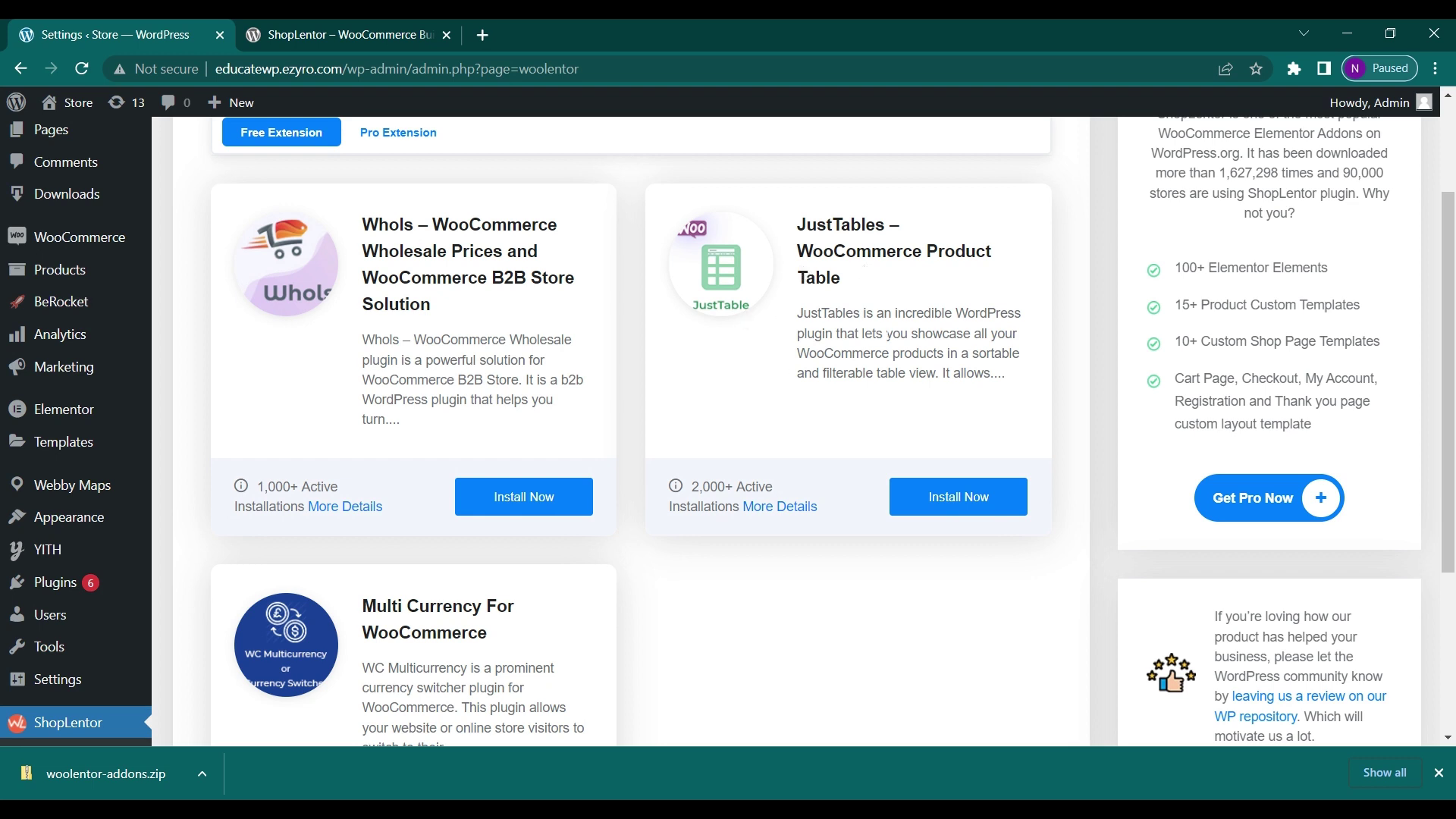
scroll(708, 291, "up", 1)
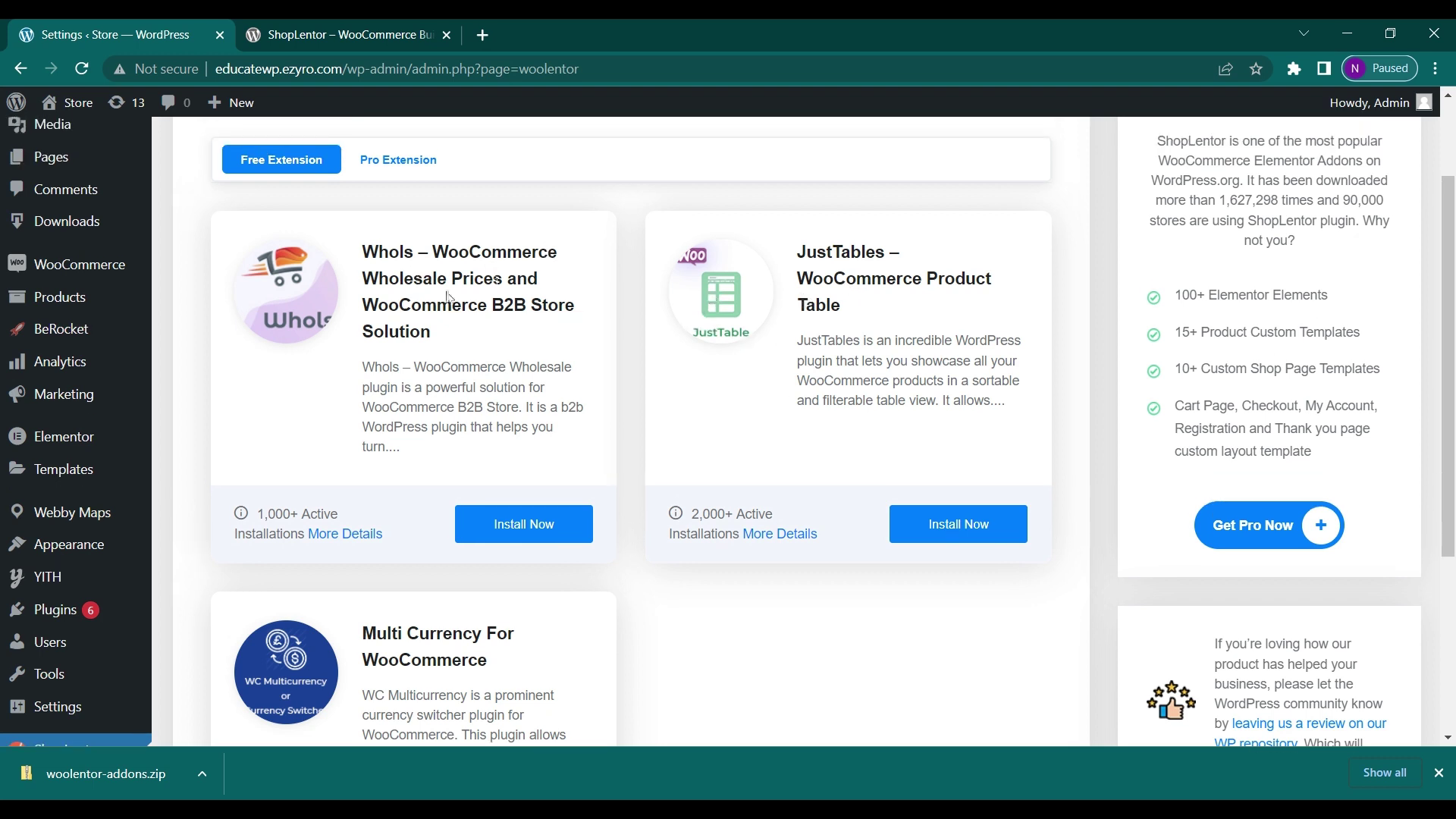
scroll(521, 322, "down", 2)
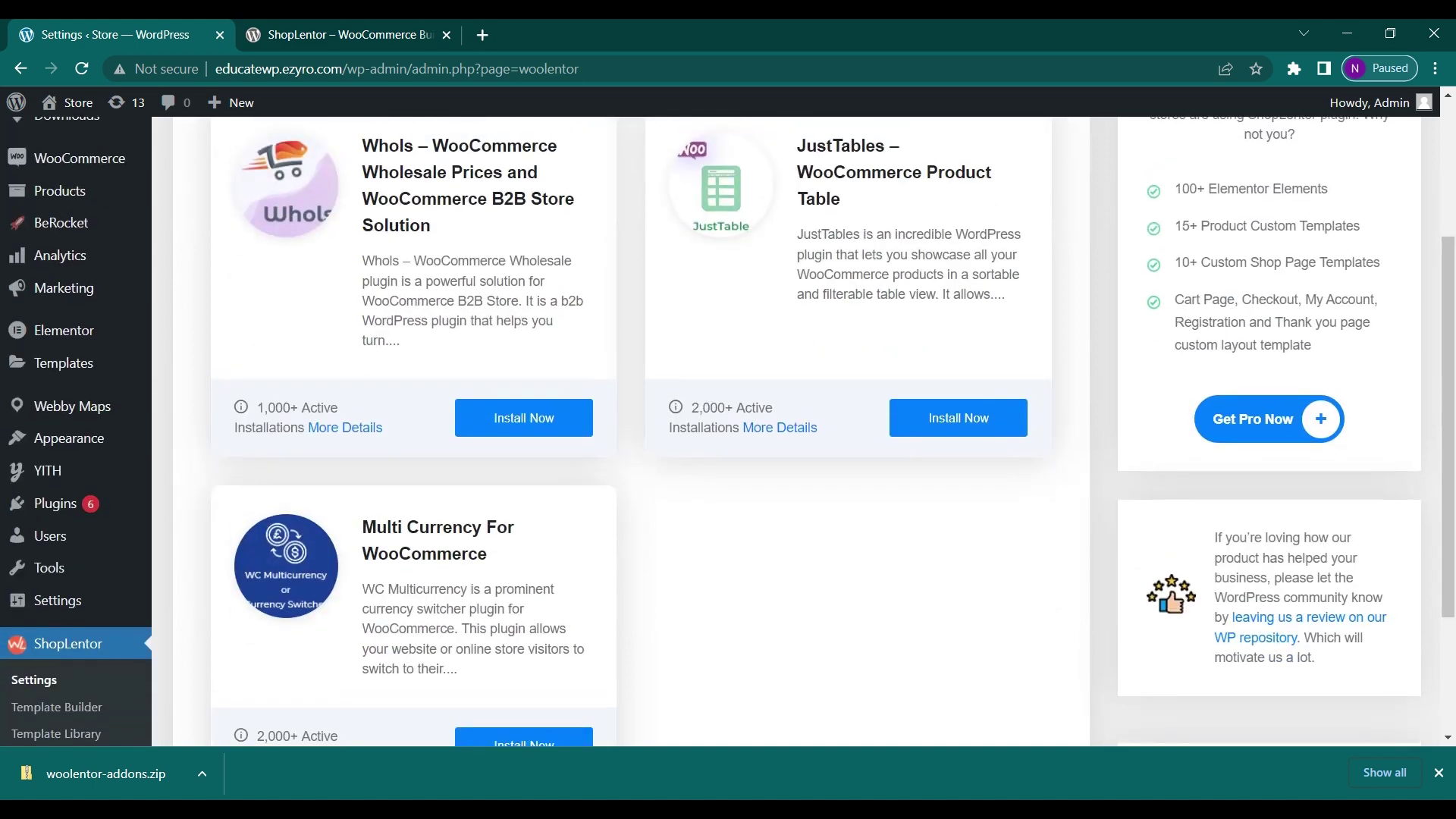
scroll(520, 394, "up", 2)
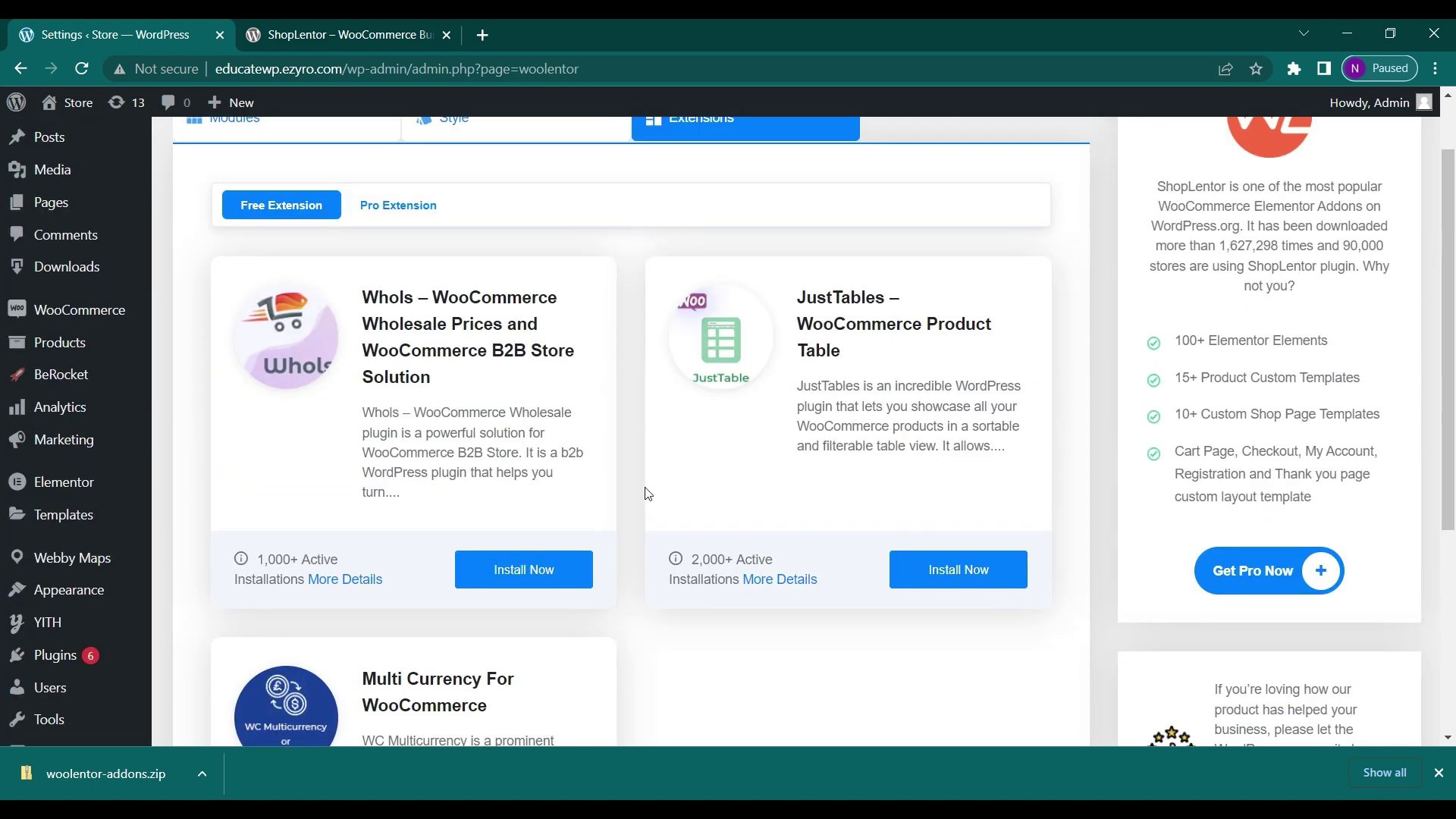
scroll(644, 493, "up", 1)
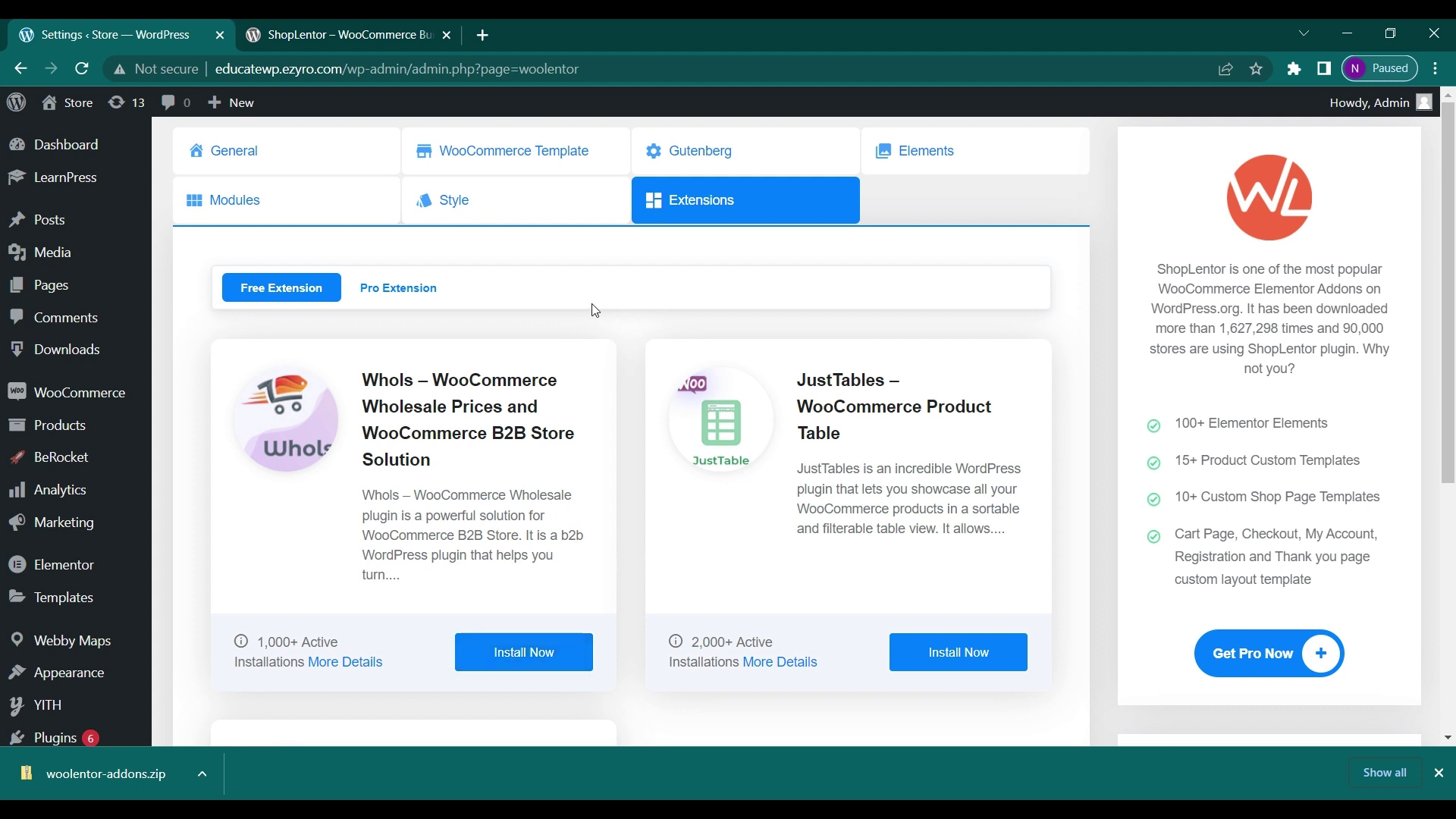
left_click(227, 173)
scroll(407, 362, "down", 5)
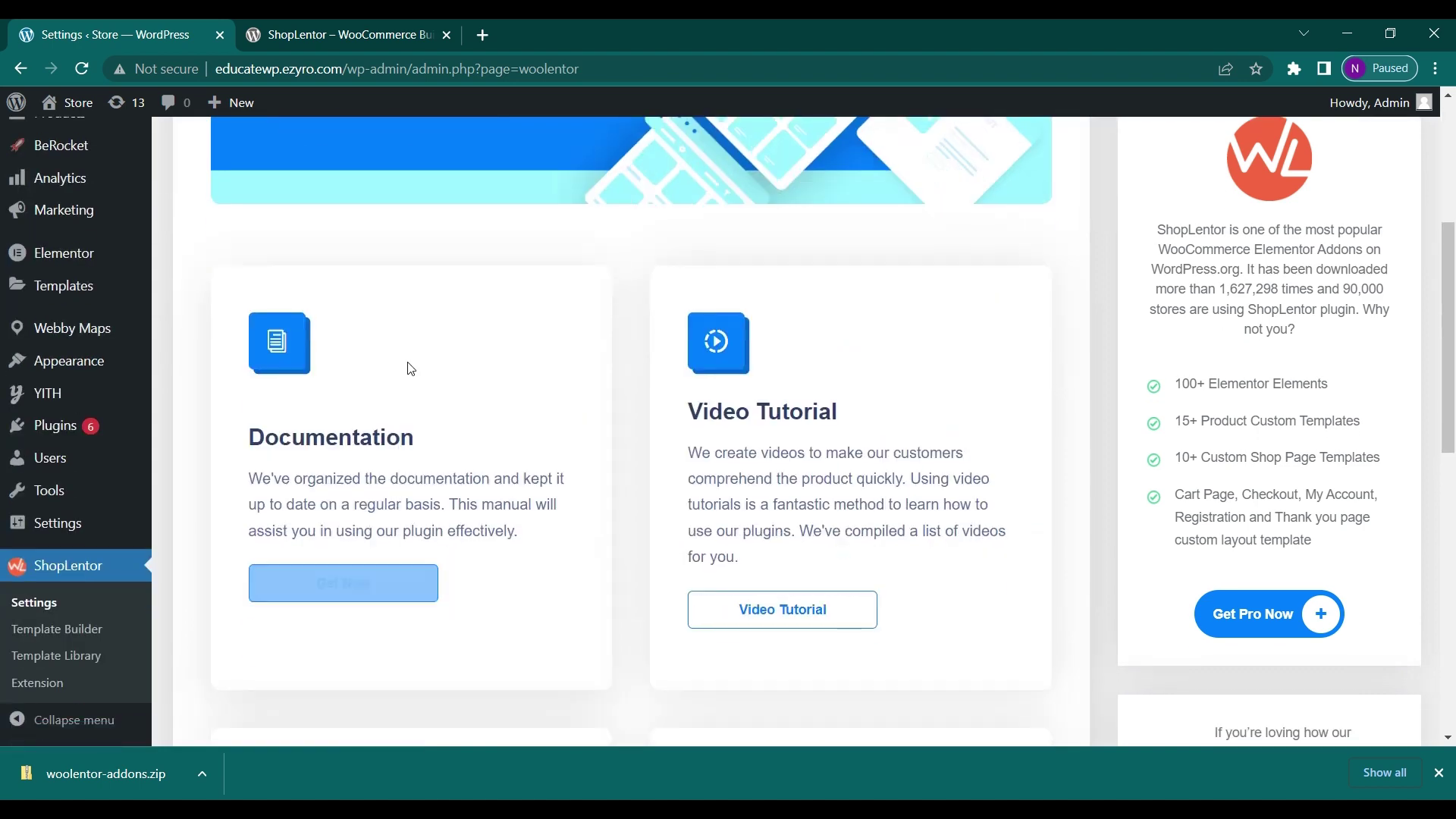
scroll(376, 461, "up", 1)
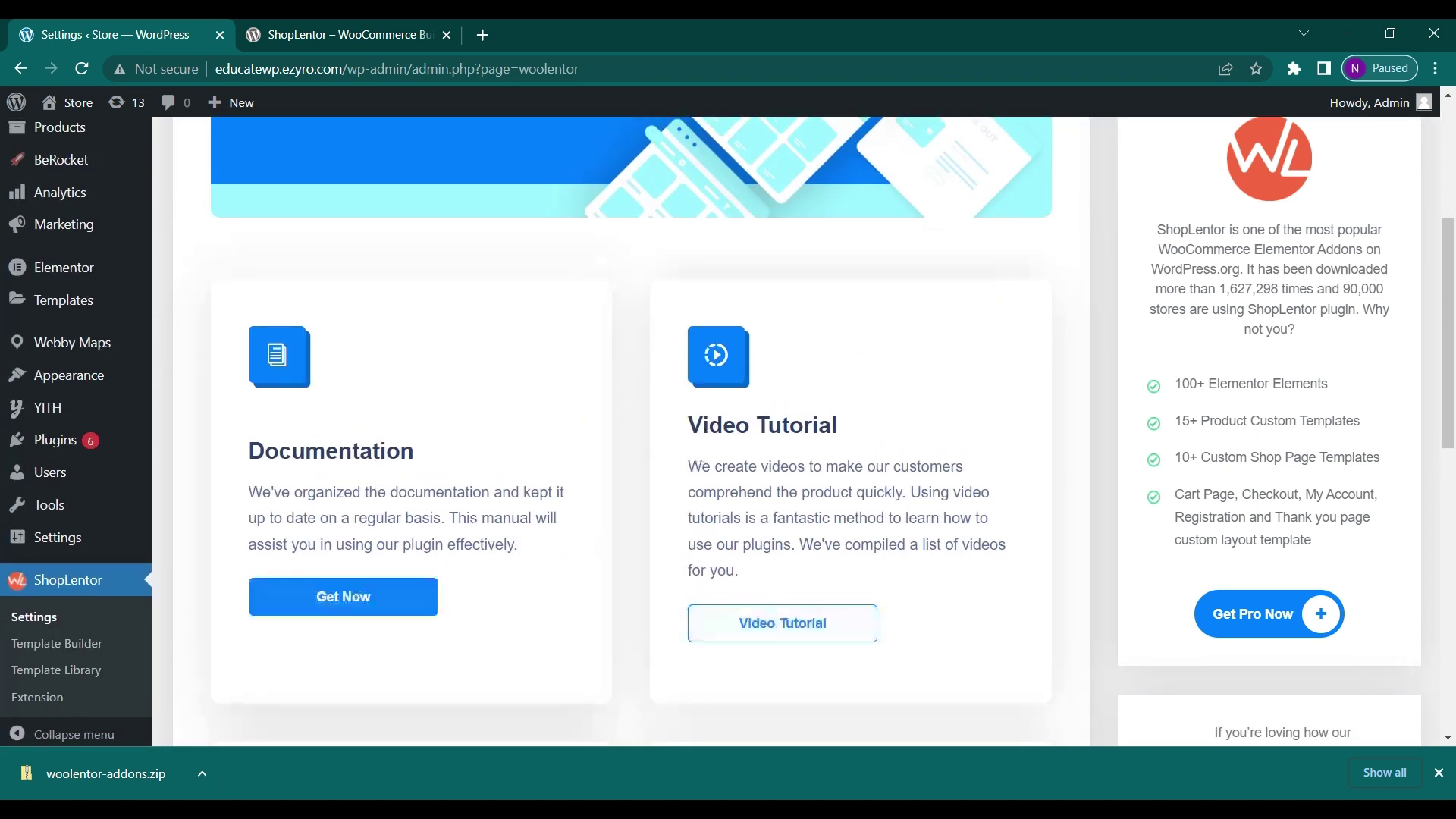
scroll(475, 520, "down", 5)
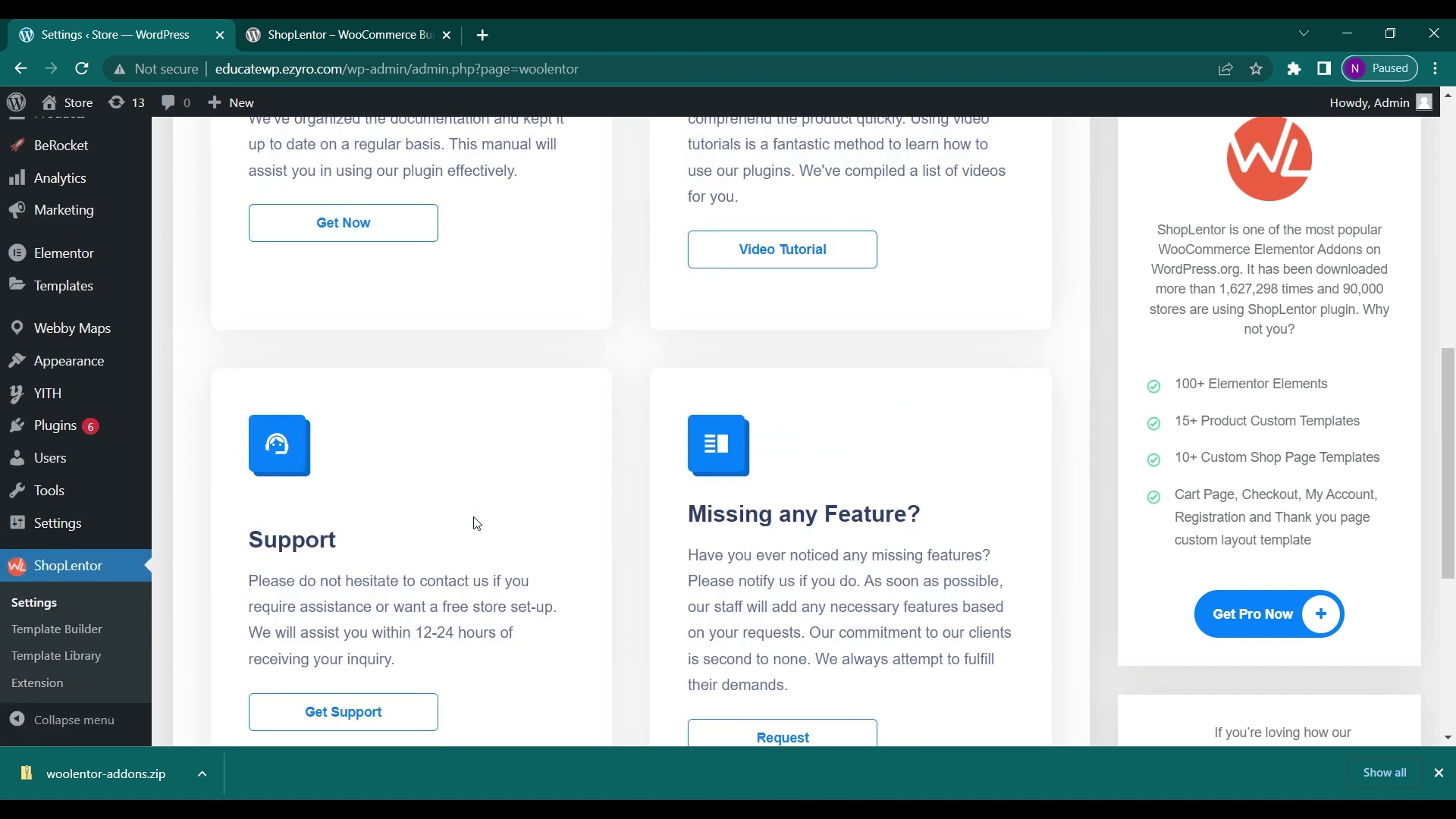
scroll(476, 523, "up", 10)
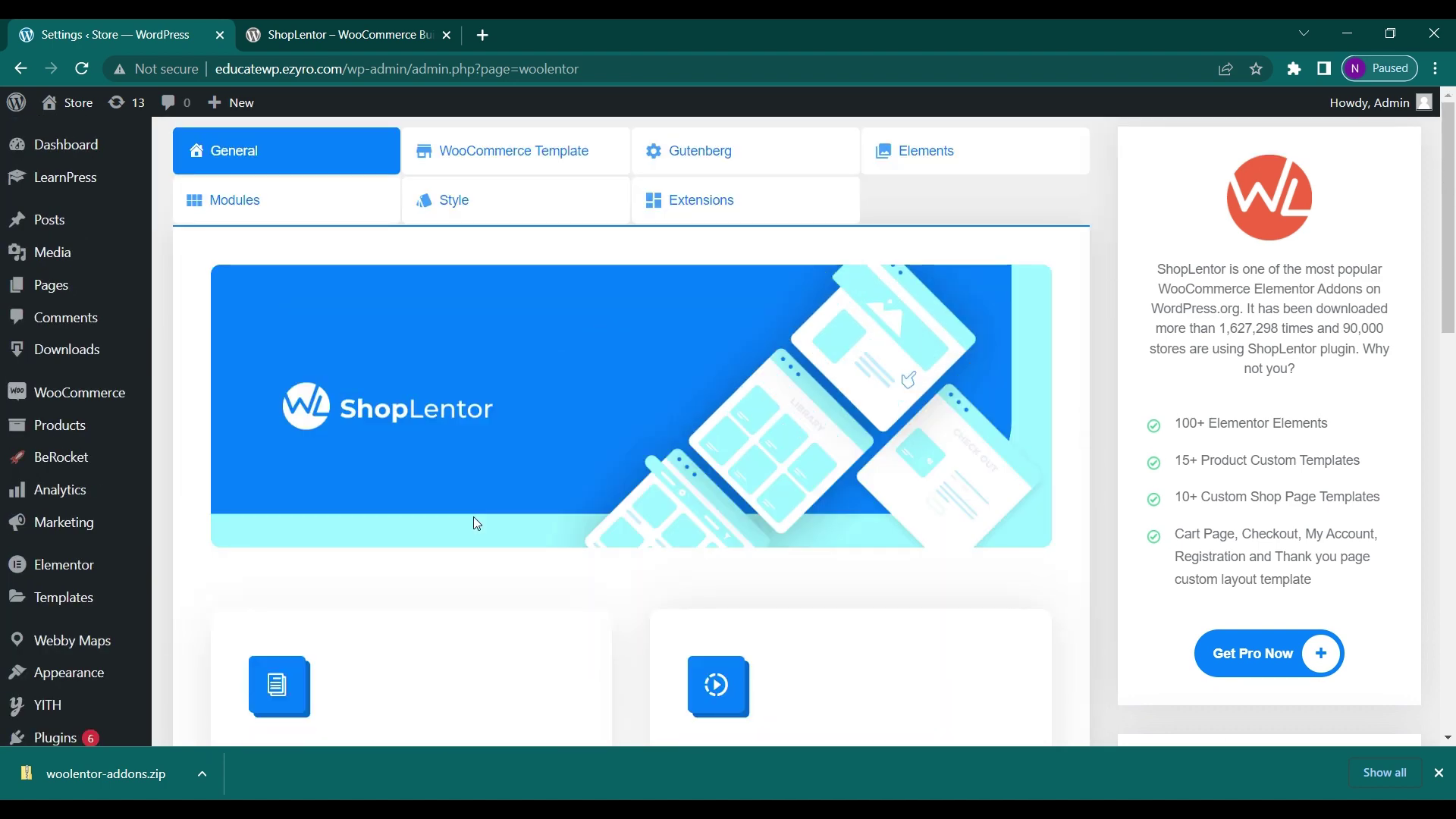
left_click(517, 170)
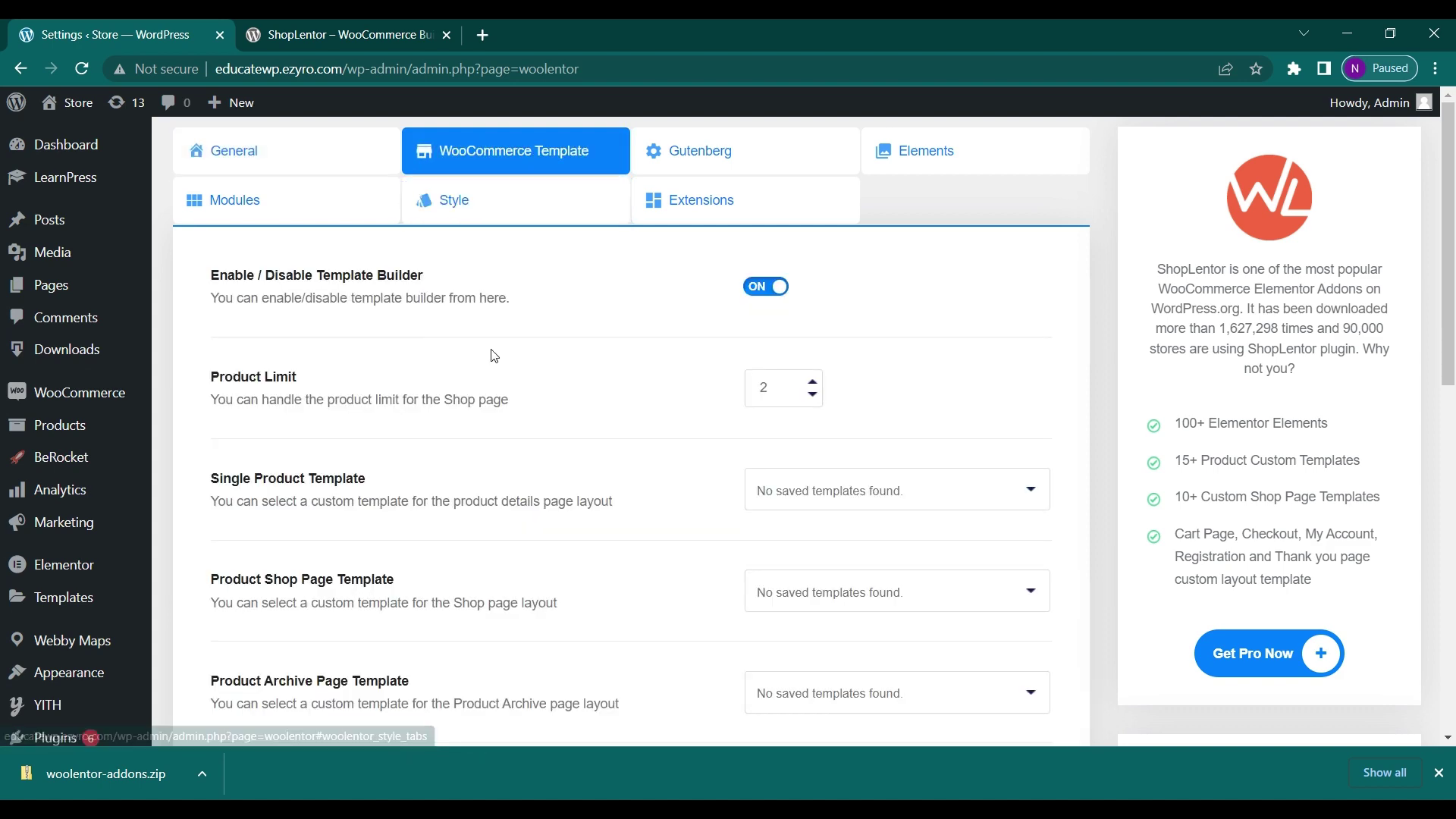
scroll(493, 354, "down", 1)
scroll(493, 355, "up", 1)
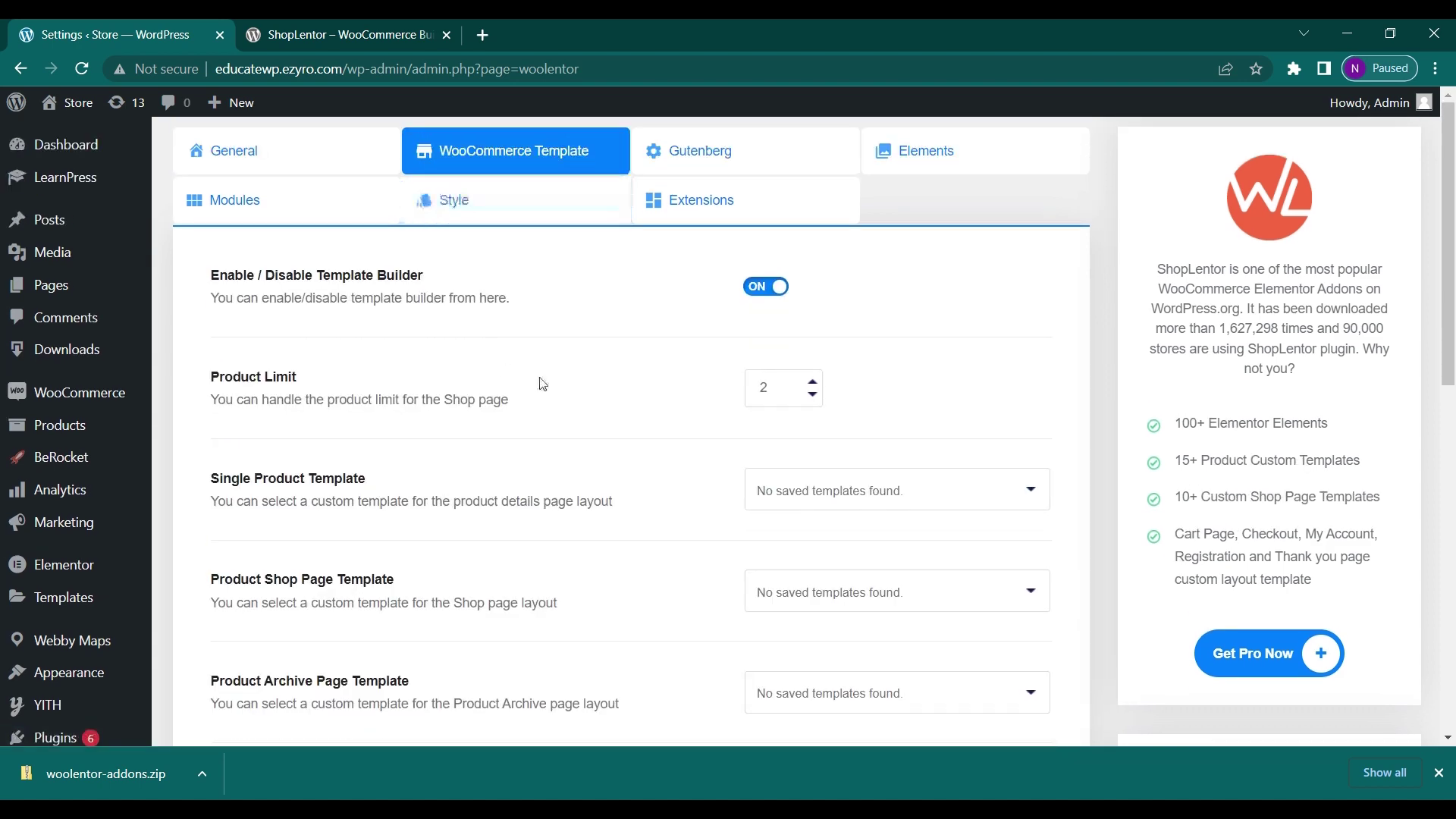
scroll(536, 384, "down", 1)
scroll(528, 453, "down", 2)
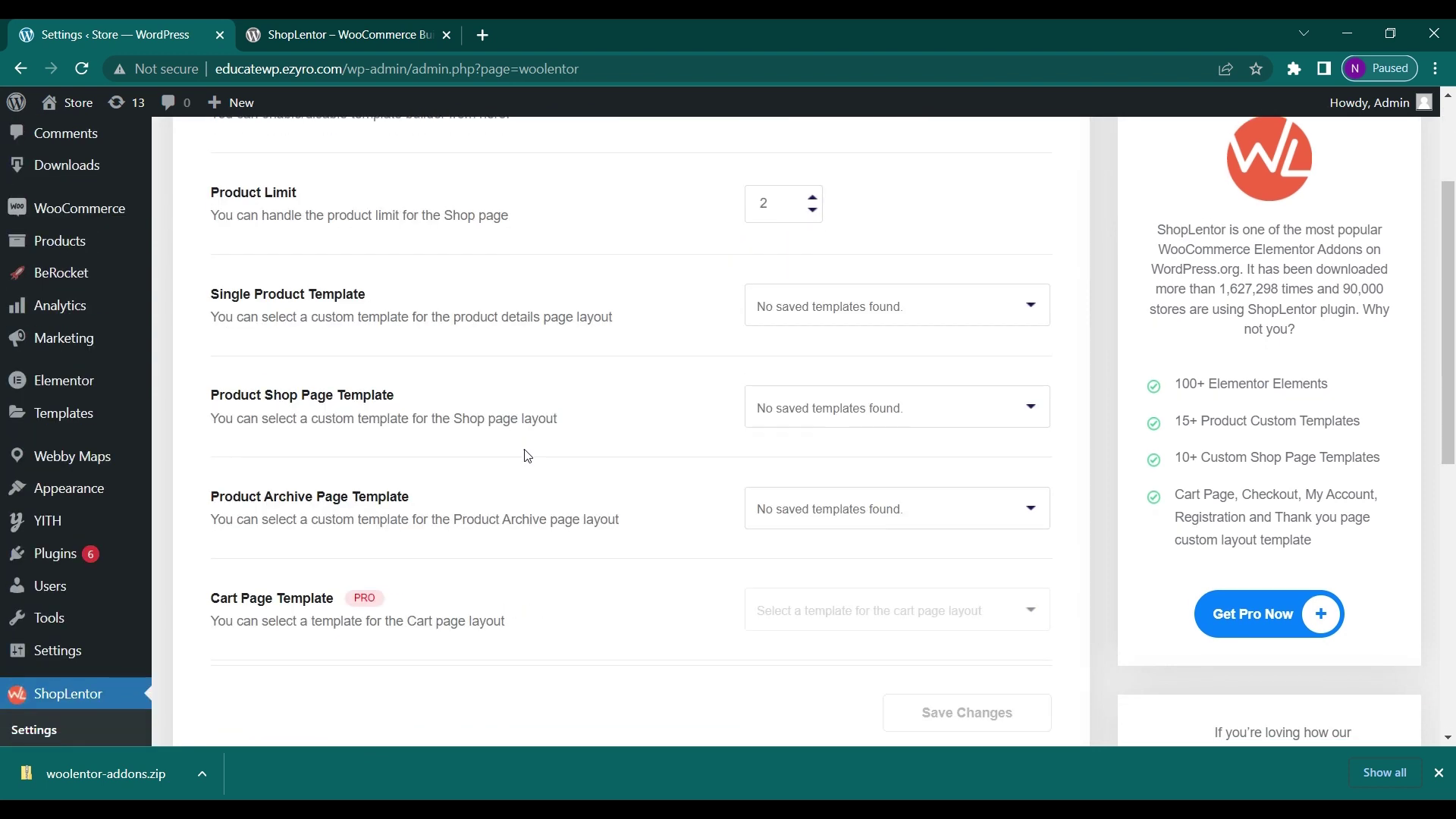
scroll(99, 634, "down", 2)
scroll(95, 644, "down", 1)
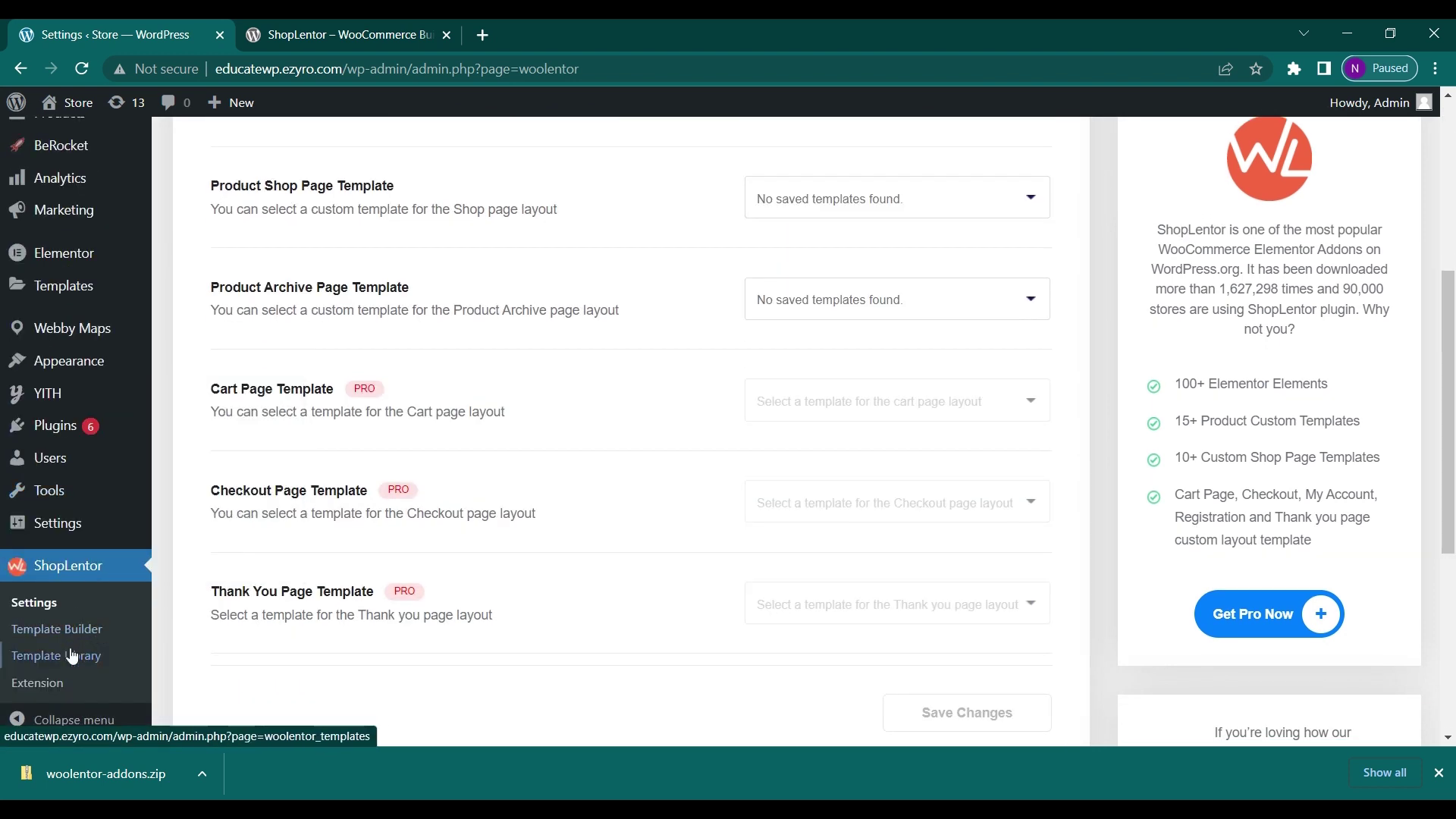
scroll(72, 657, "down", 1)
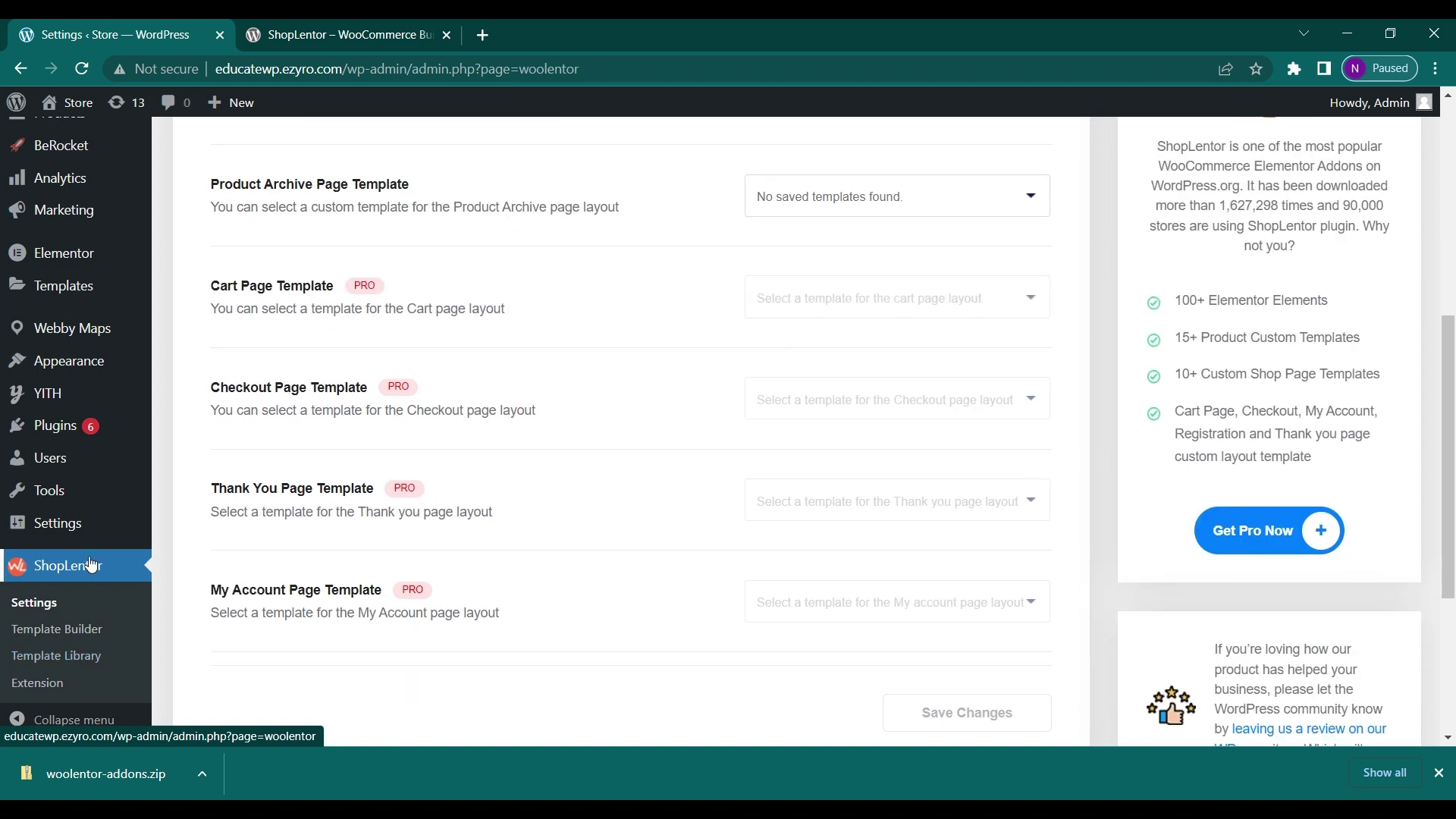
Open ShopLentor's Template Library and choose the Shop package with Shop Page Styles One to Four
left_click(78, 662)
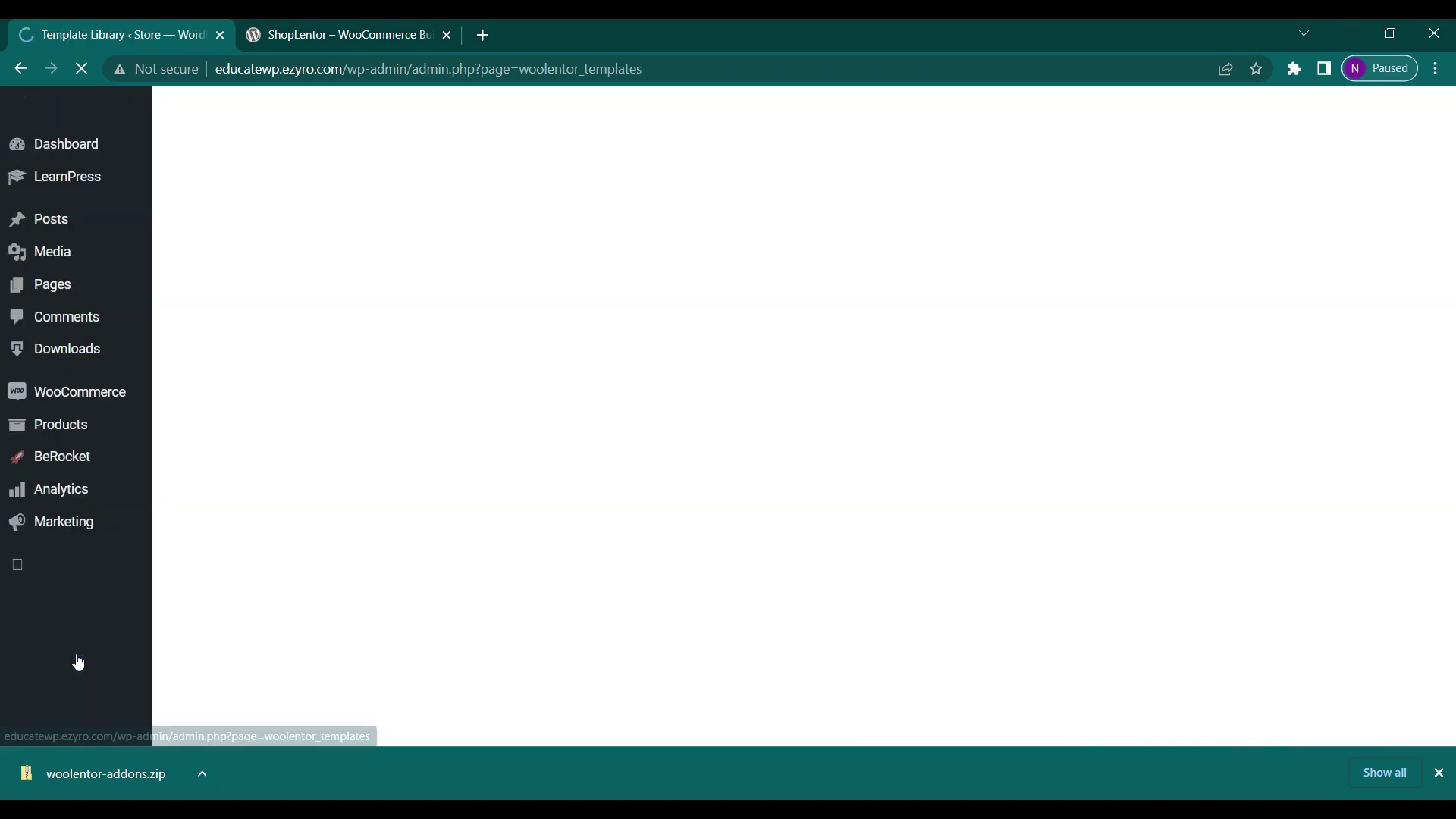
scroll(394, 545, "down", 2)
scroll(394, 544, "down", 4)
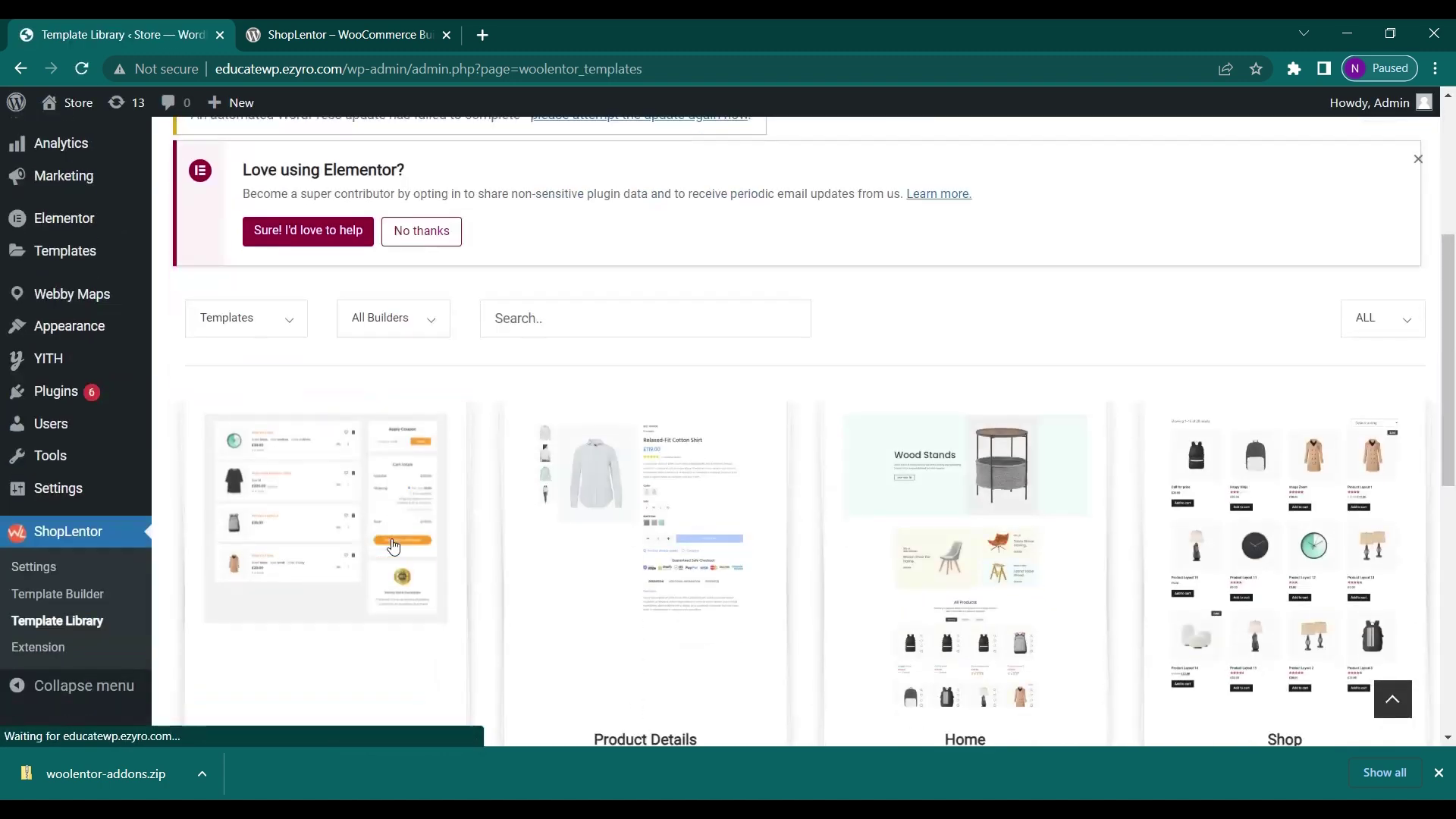
scroll(812, 520, "down", 2)
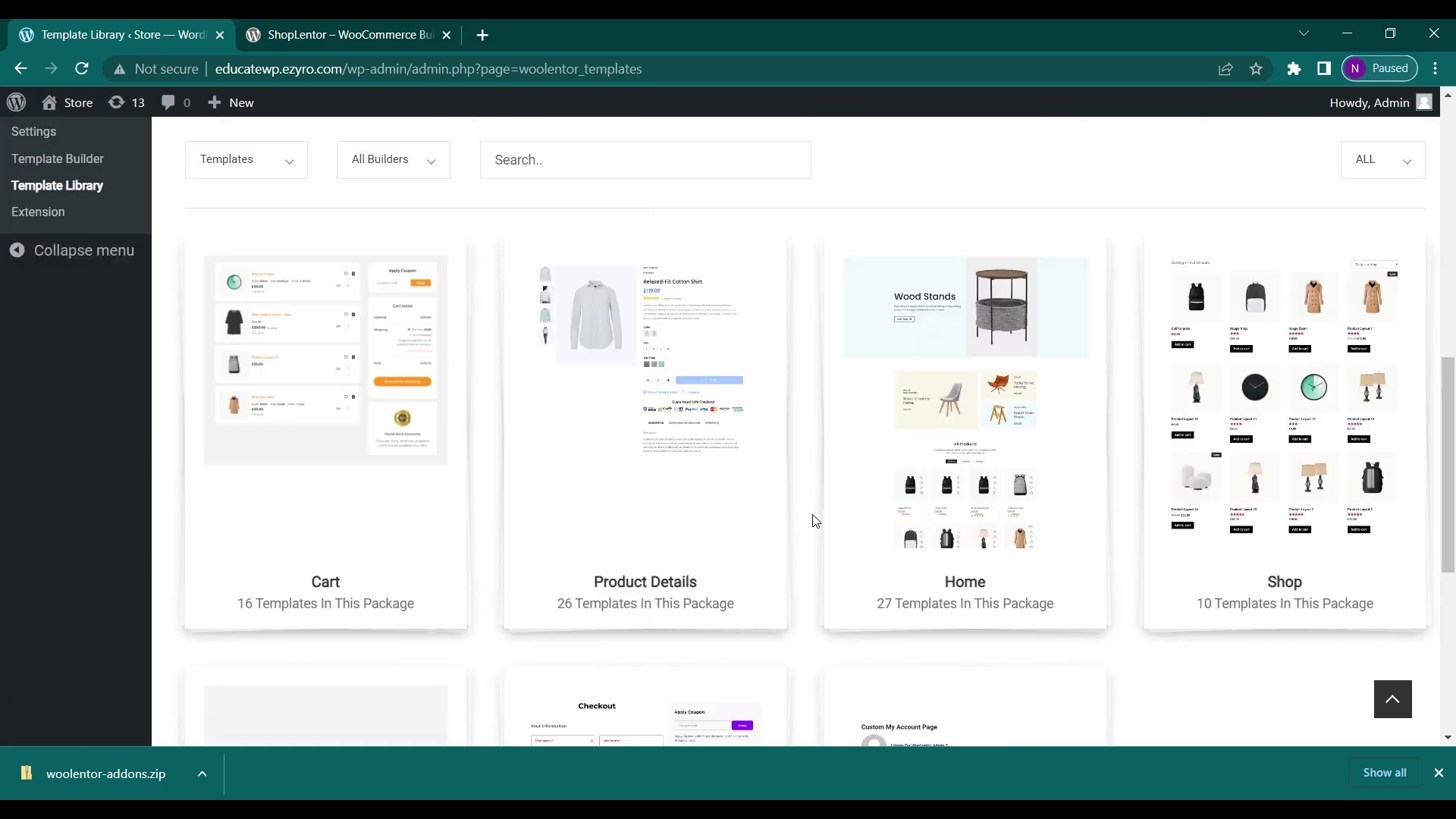
scroll(680, 536, "down", 3)
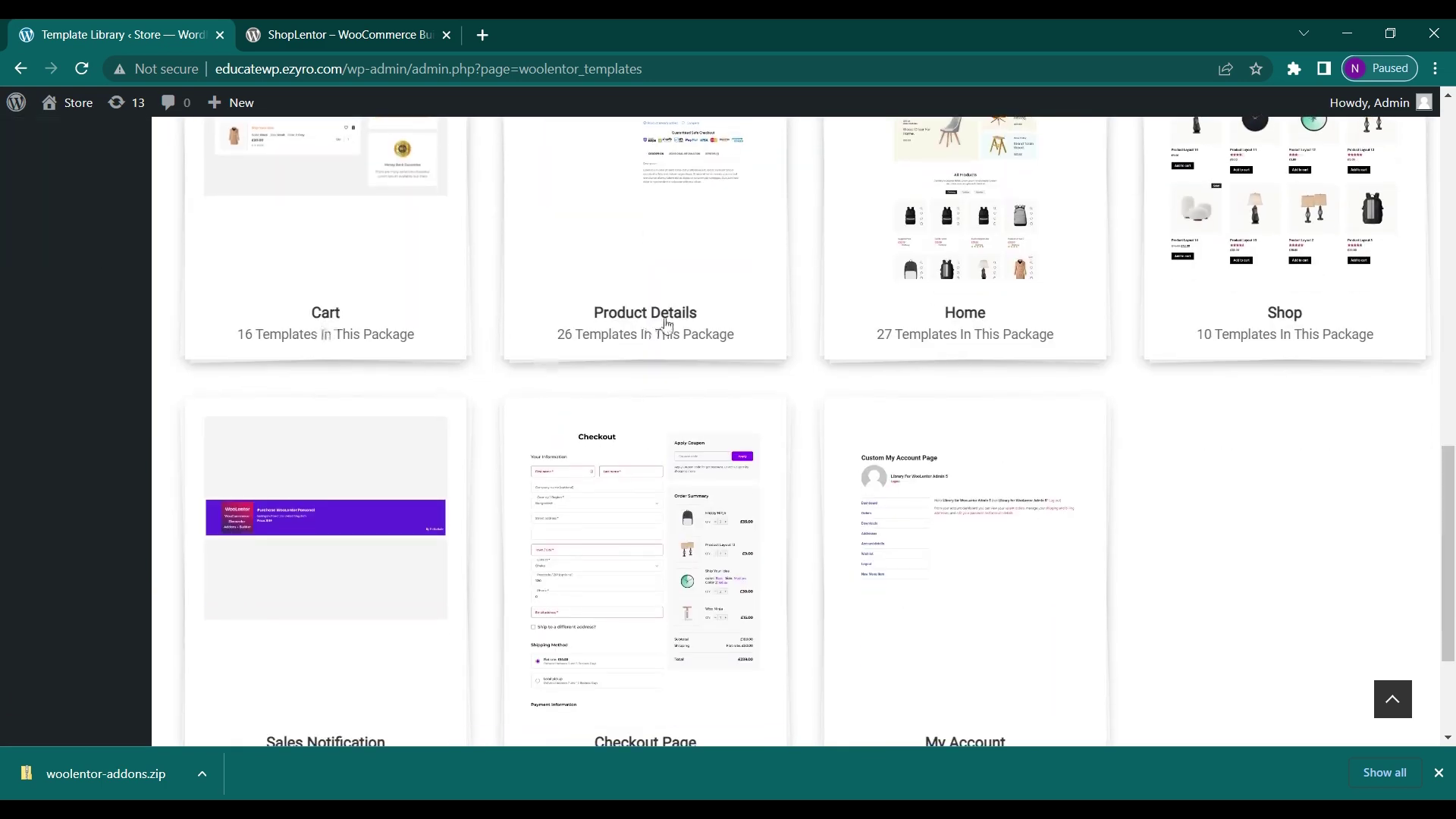
scroll(961, 569, "down", 2)
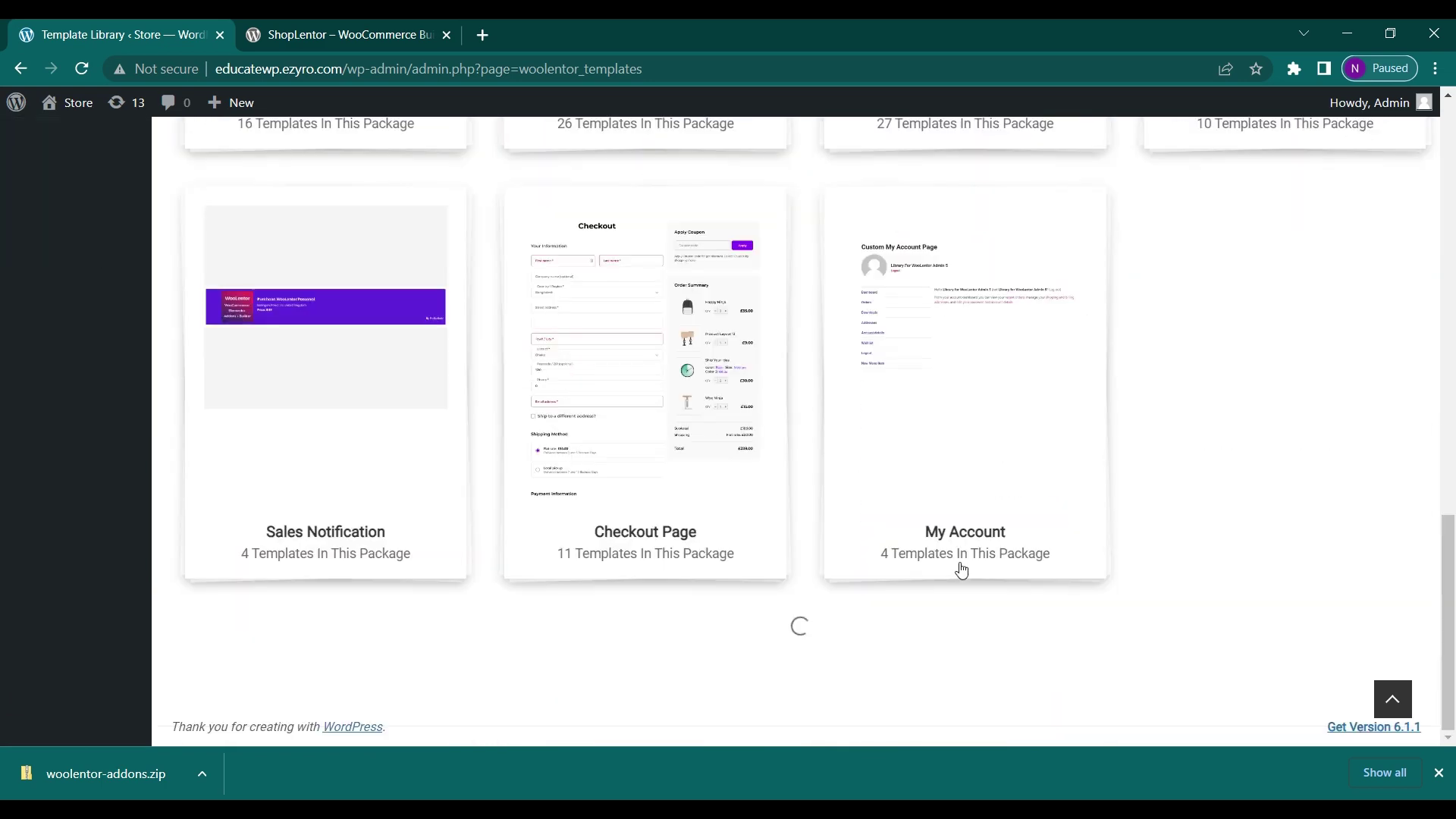
scroll(731, 553, "up", 5)
scroll(404, 595, "down", 2)
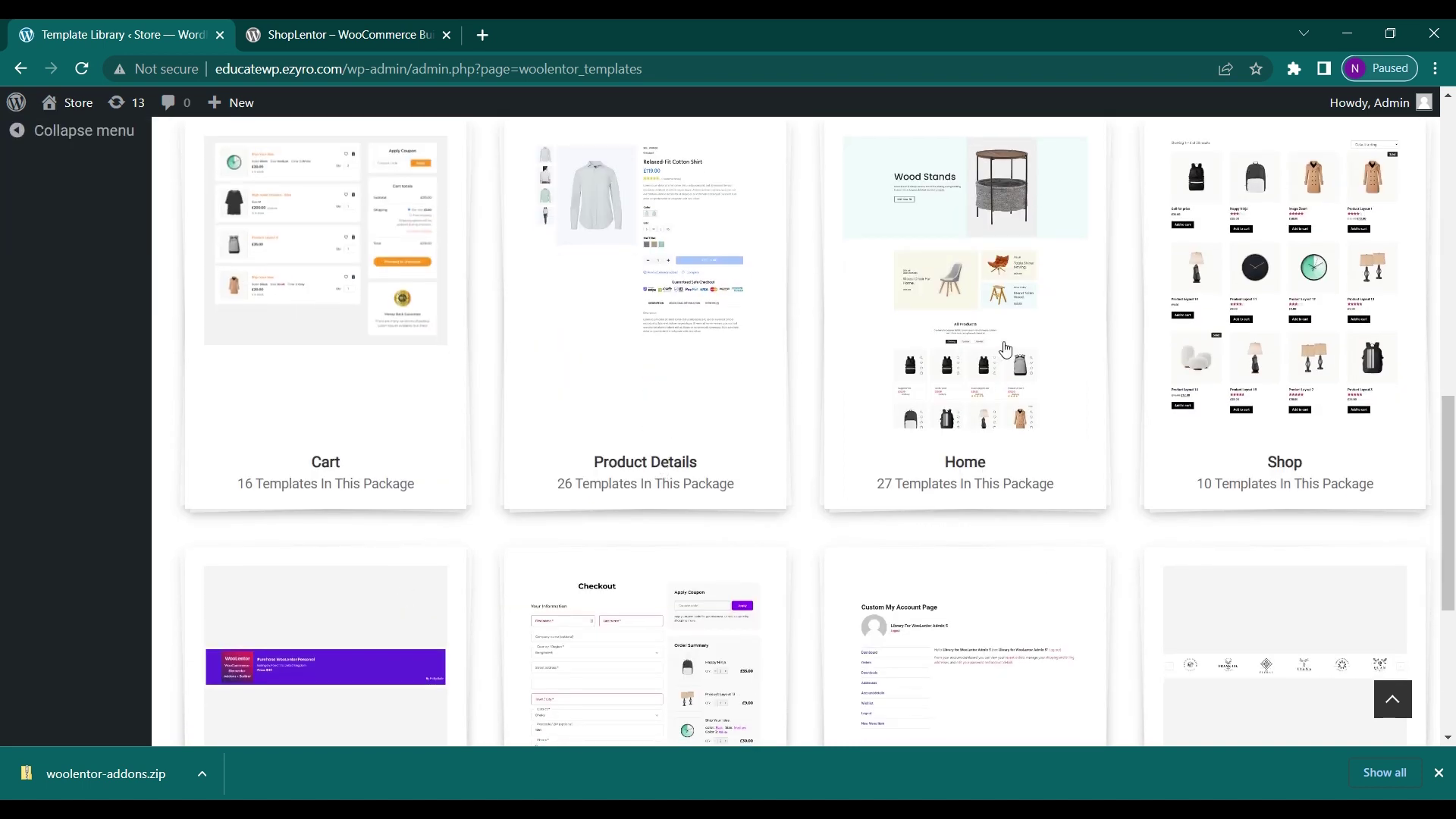
left_click(1189, 426)
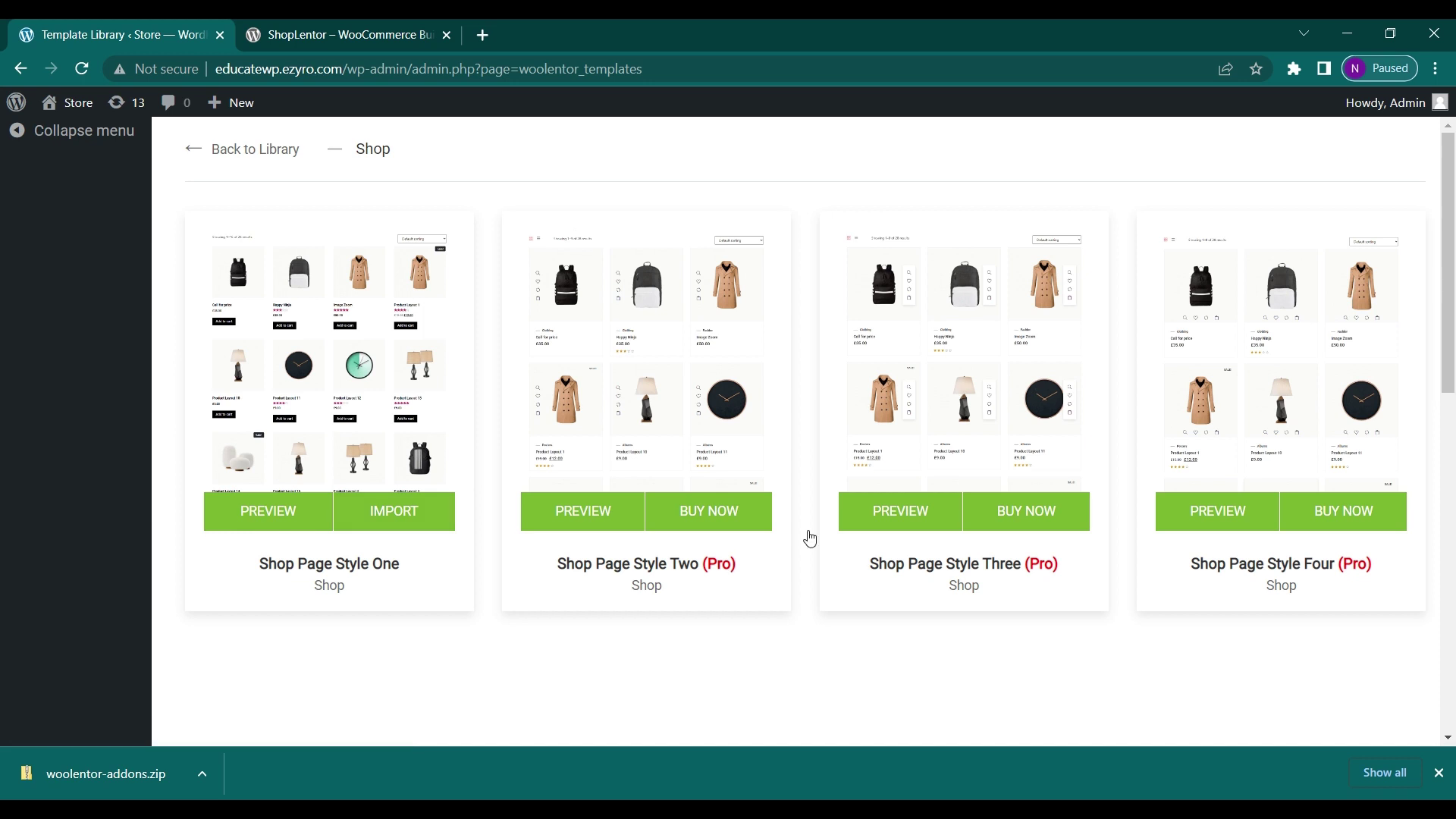
Open the HasThemes purchase page for the Pro Shop Page Style Two
left_click(714, 533)
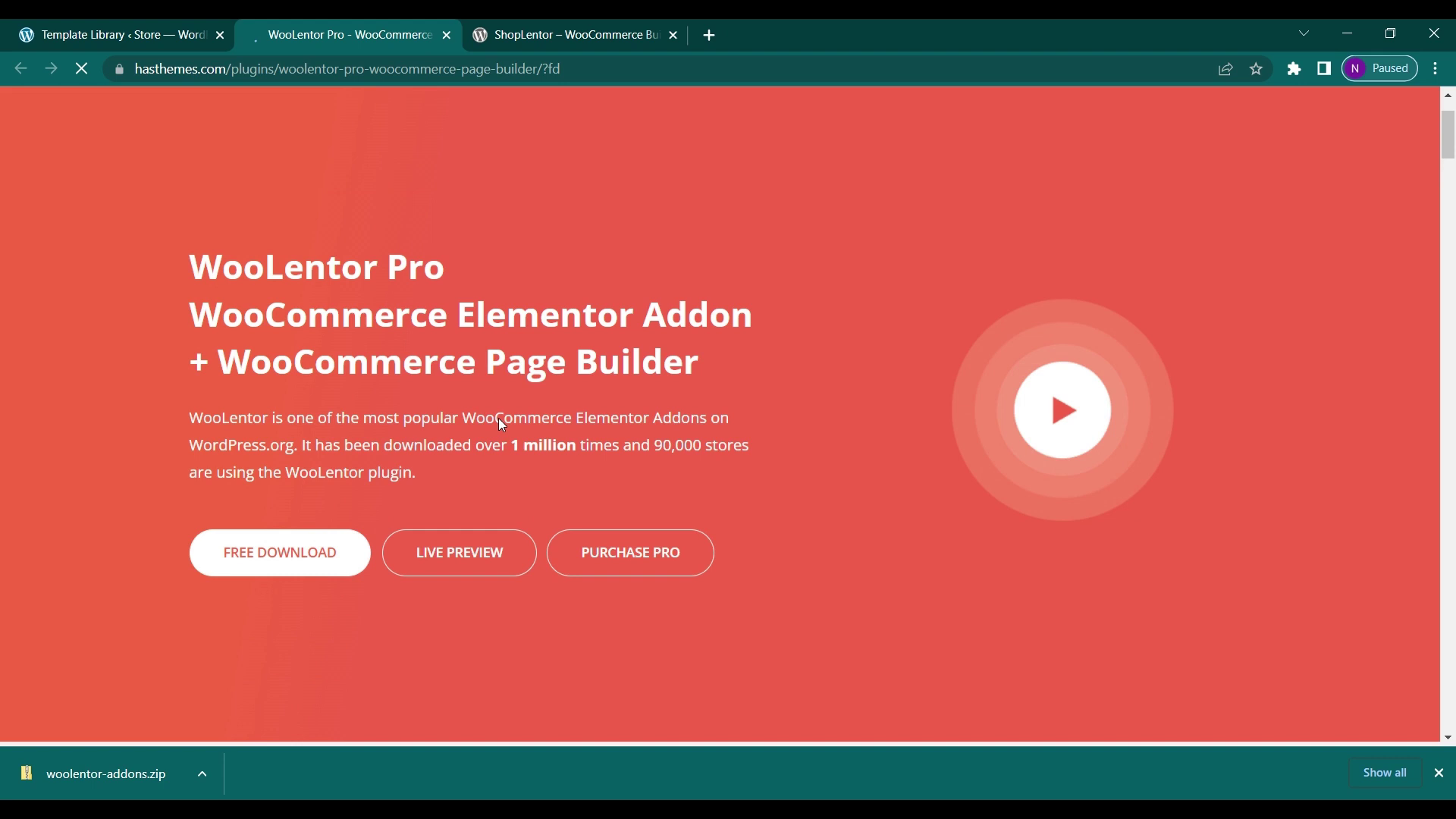
scroll(498, 424, "down", 3)
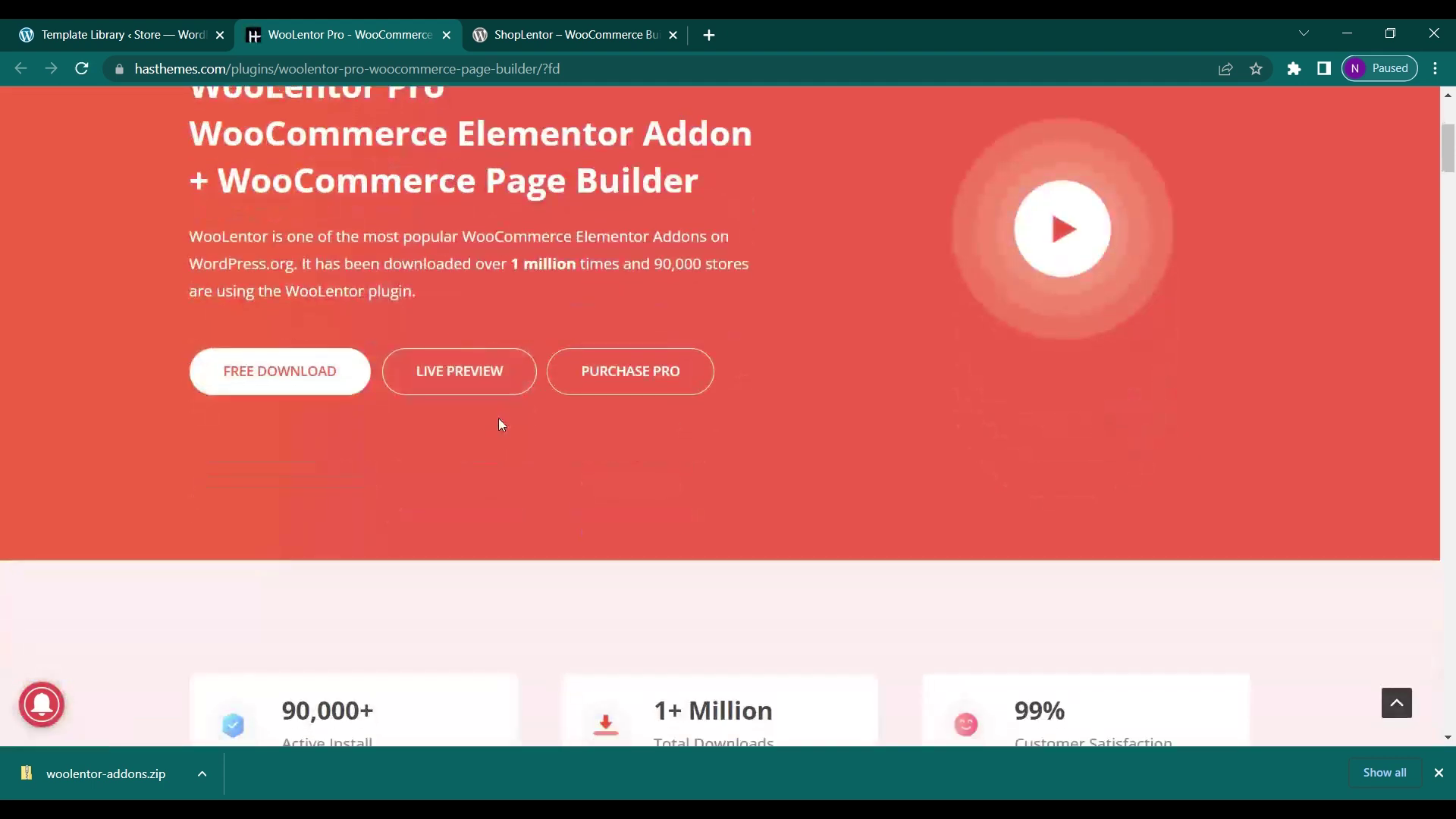
scroll(501, 425, "down", 3)
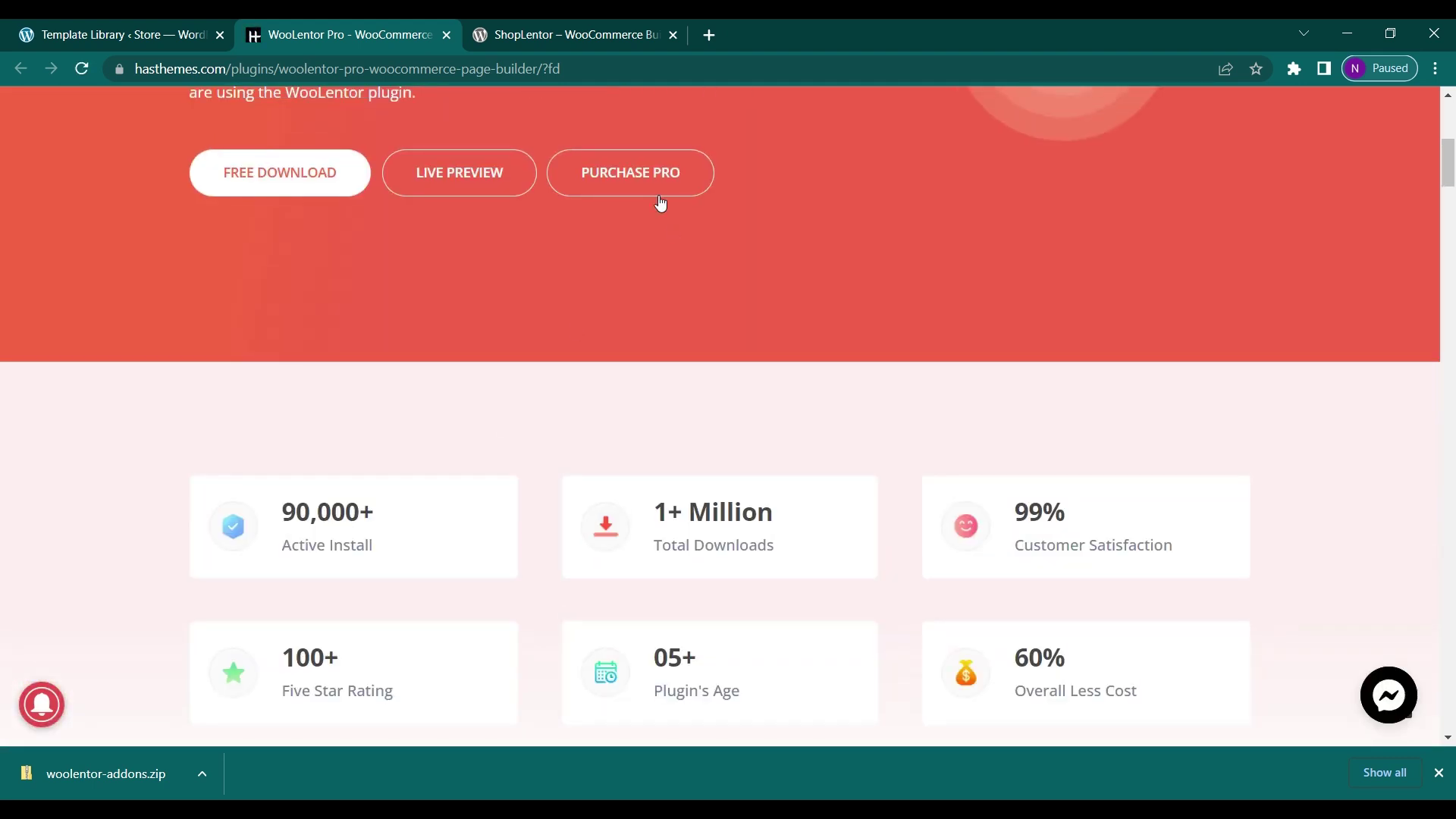
Review the WooLentor Pro pricing plans, Plus 59 to Bundle 499 USD yearly
left_click(659, 198)
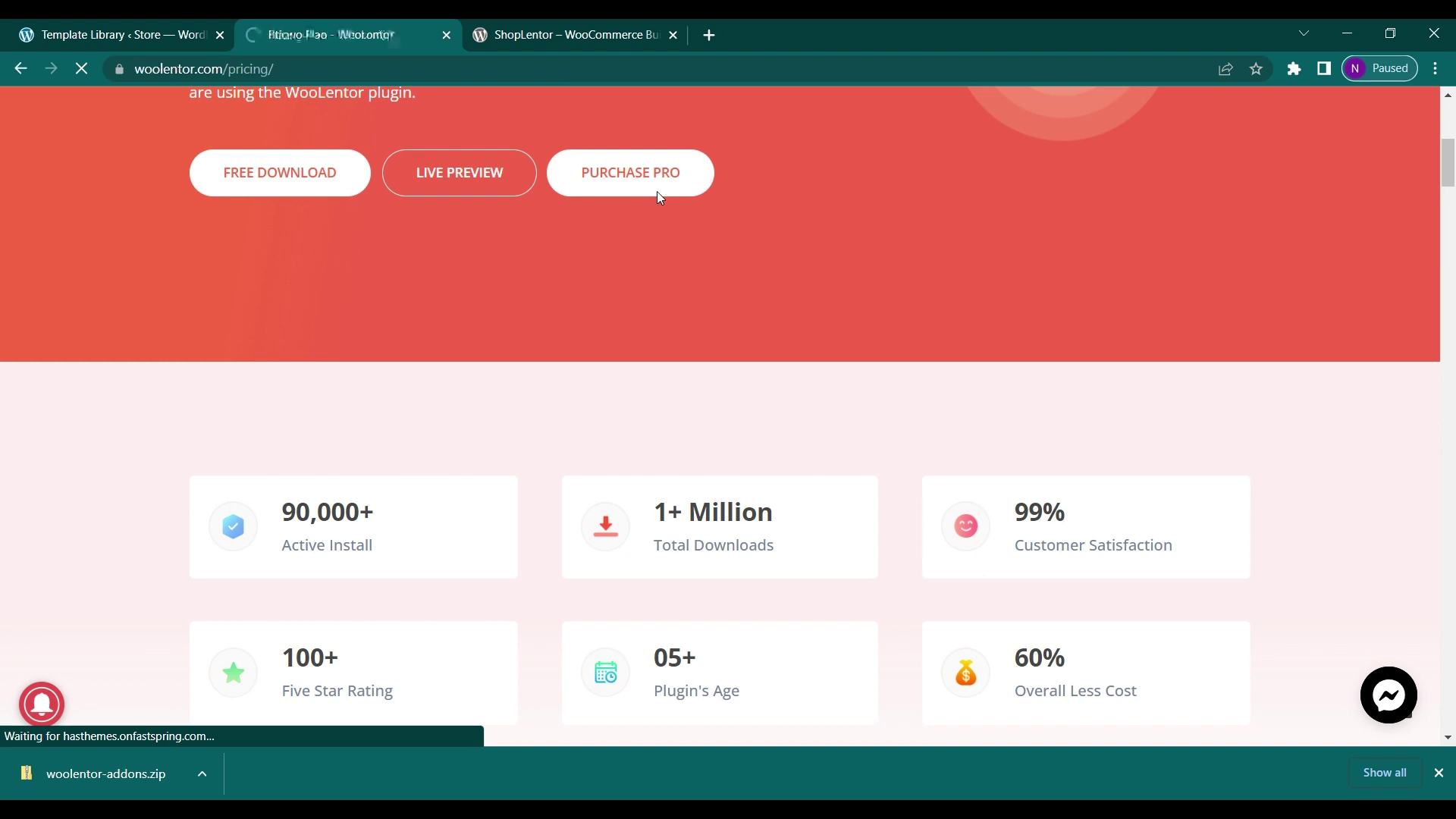
scroll(635, 315, "down", 7)
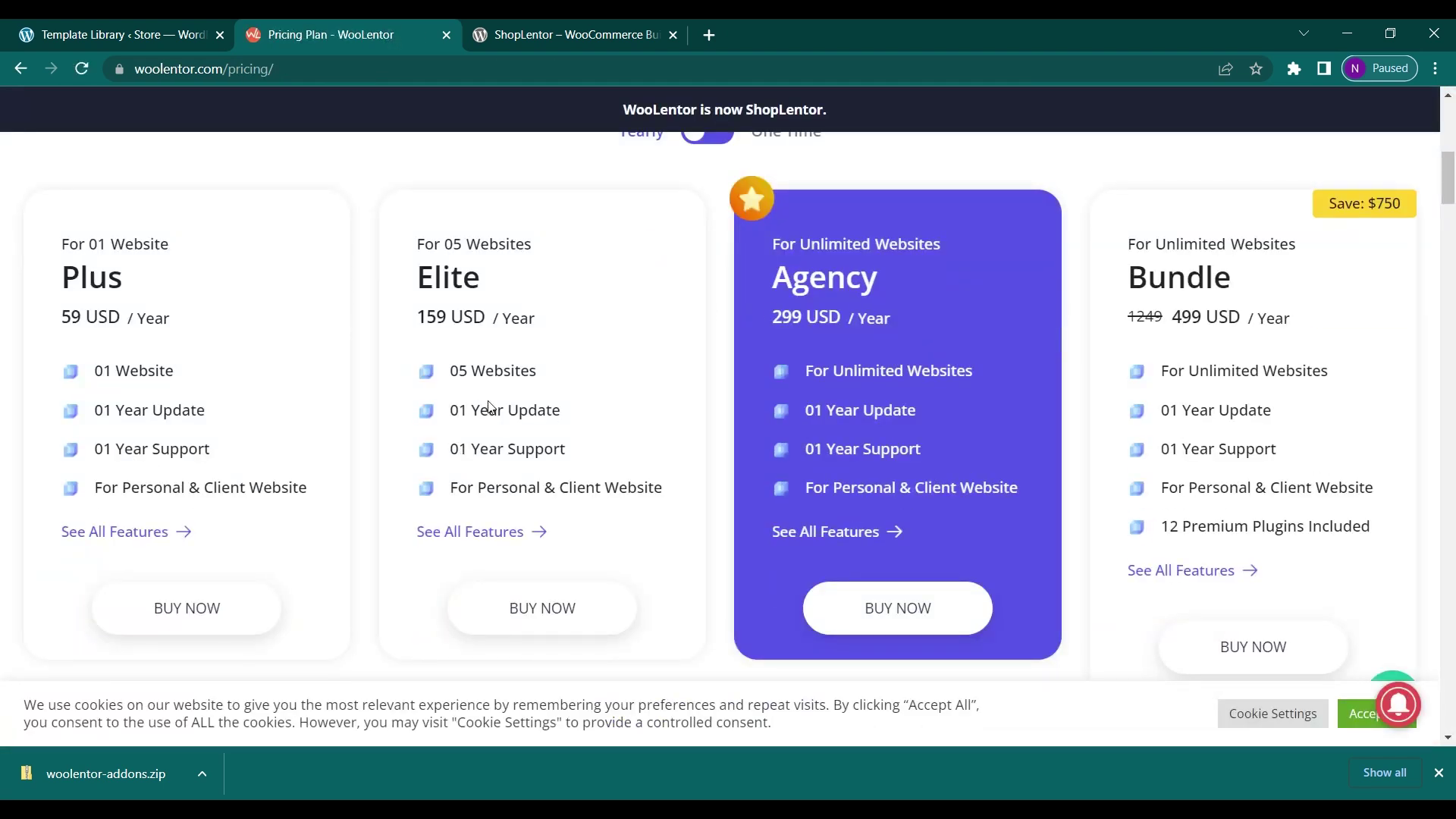
scroll(691, 454, "down", 2)
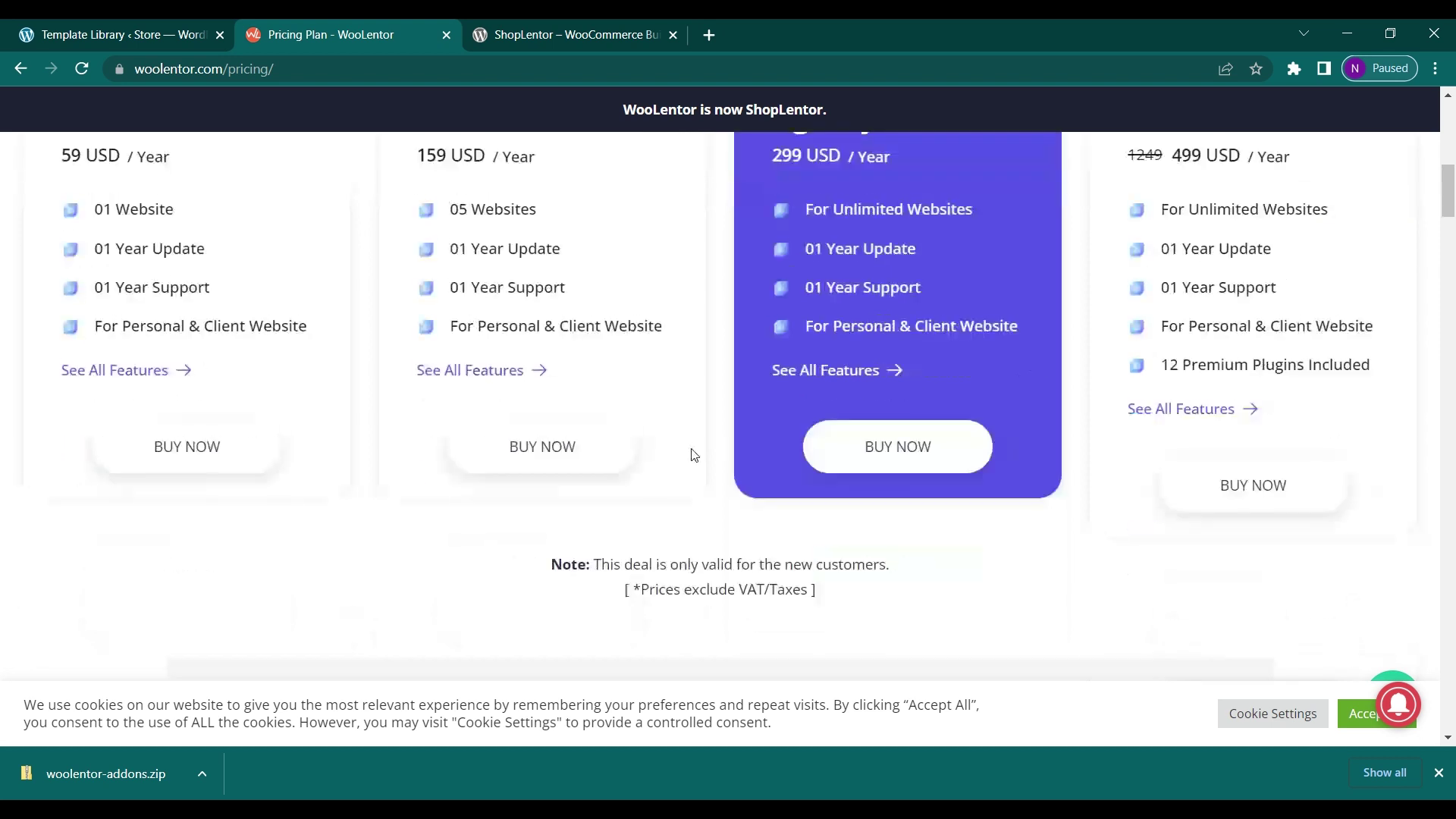
scroll(691, 455, "up", 3)
scroll(425, 377, "up", 2)
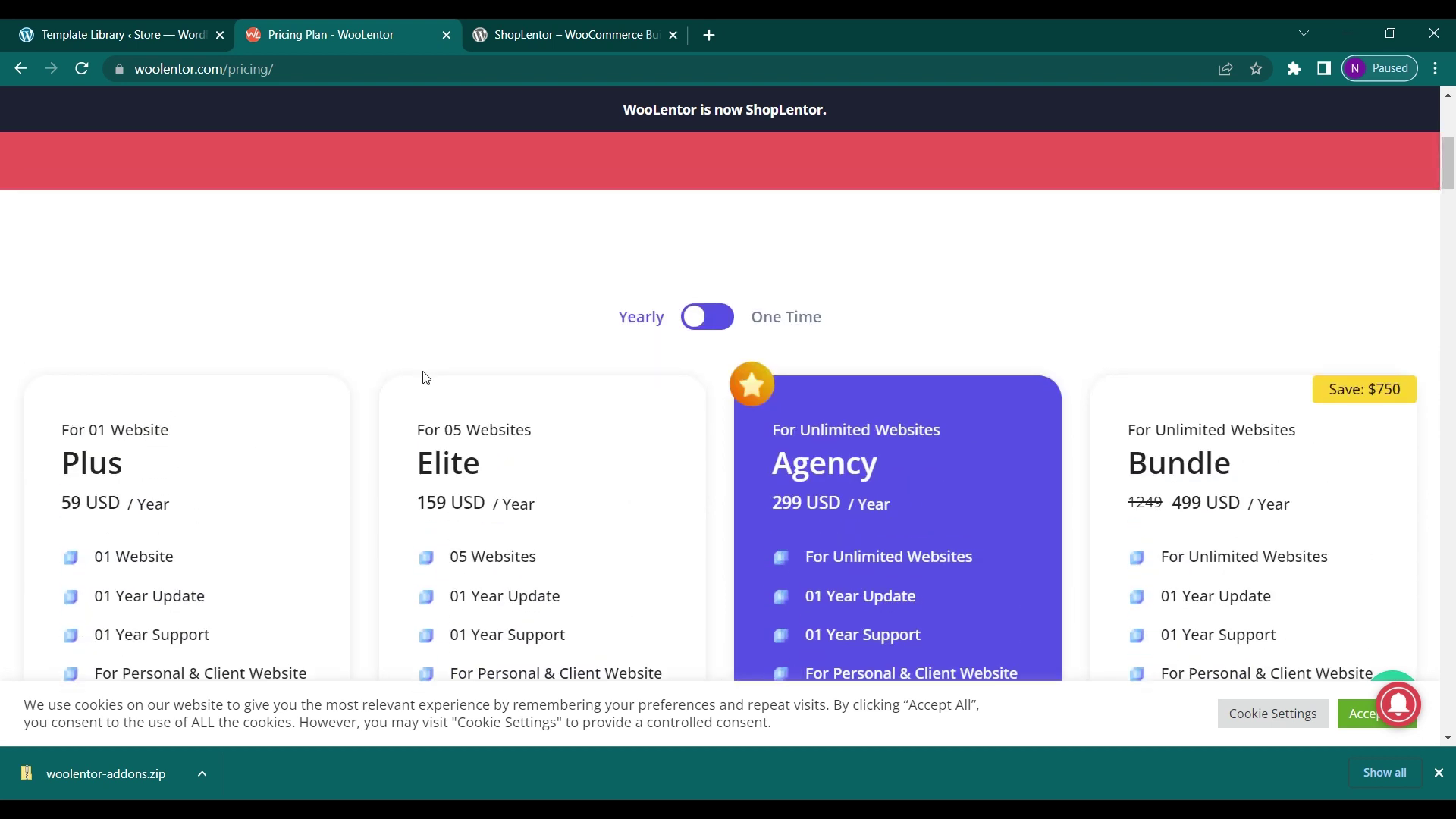
left_click(144, 24)
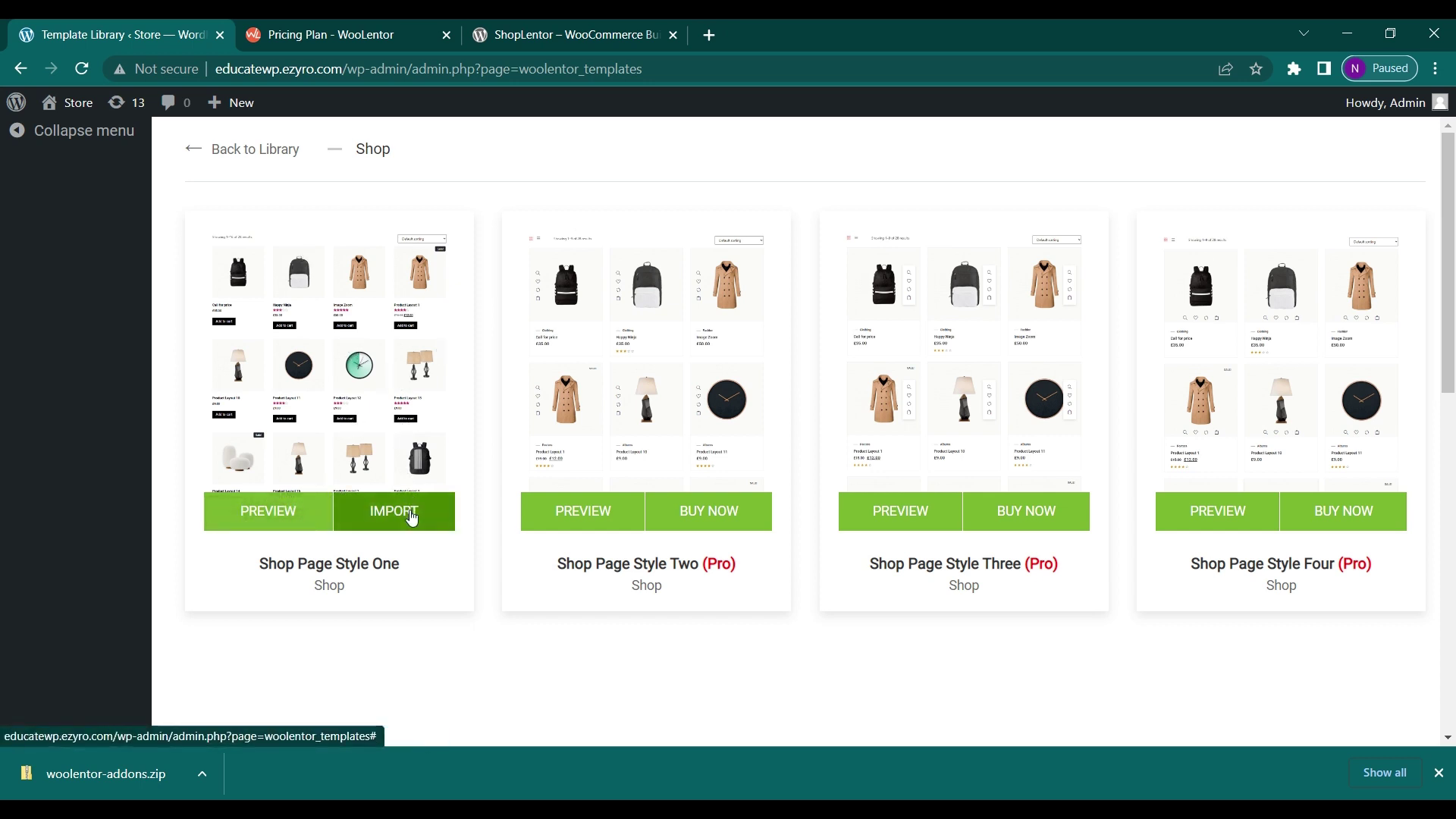
Import the free Shop Page Style One template into the library and open it in Elementor
left_click(412, 516)
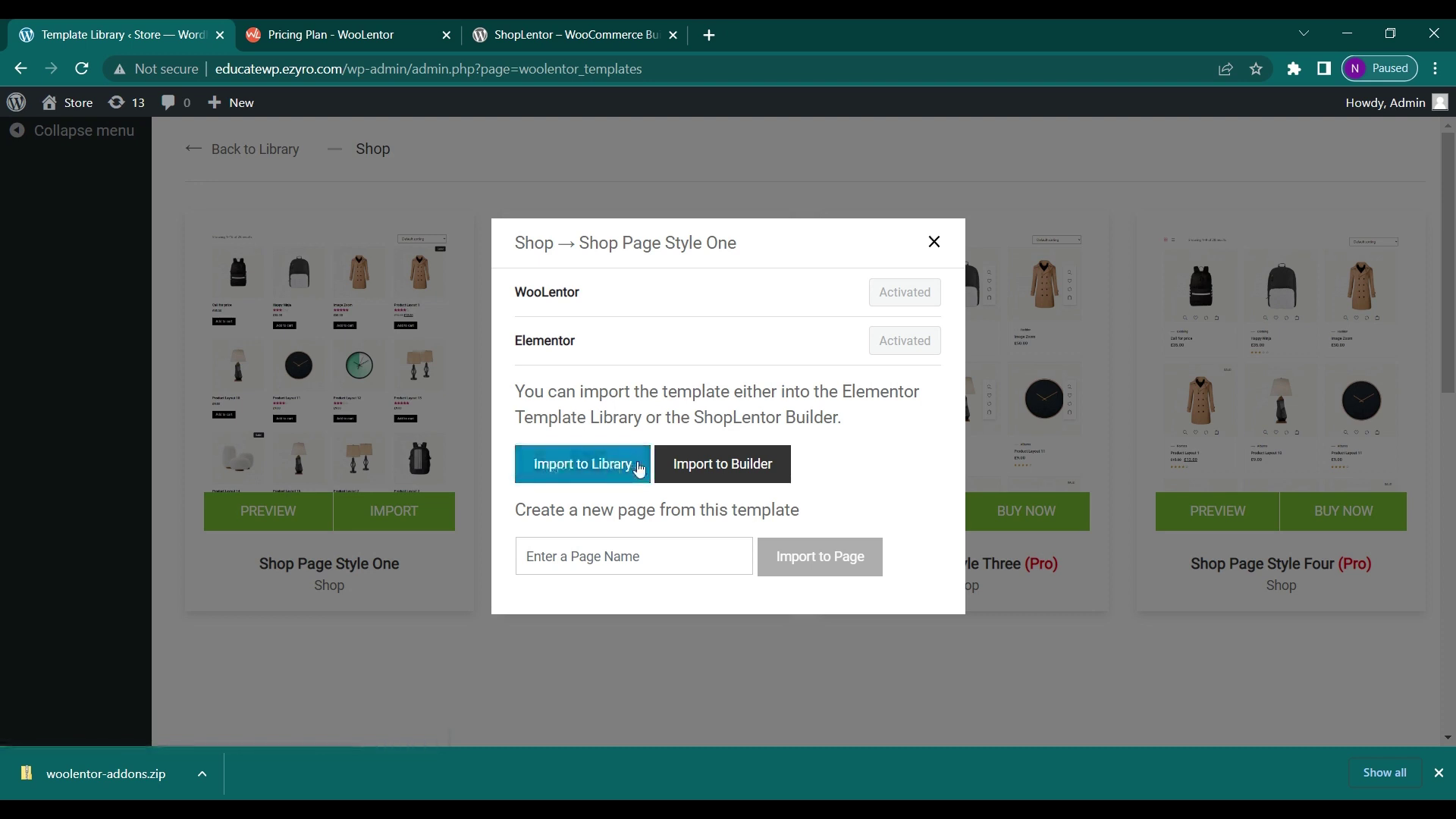
left_click(607, 479)
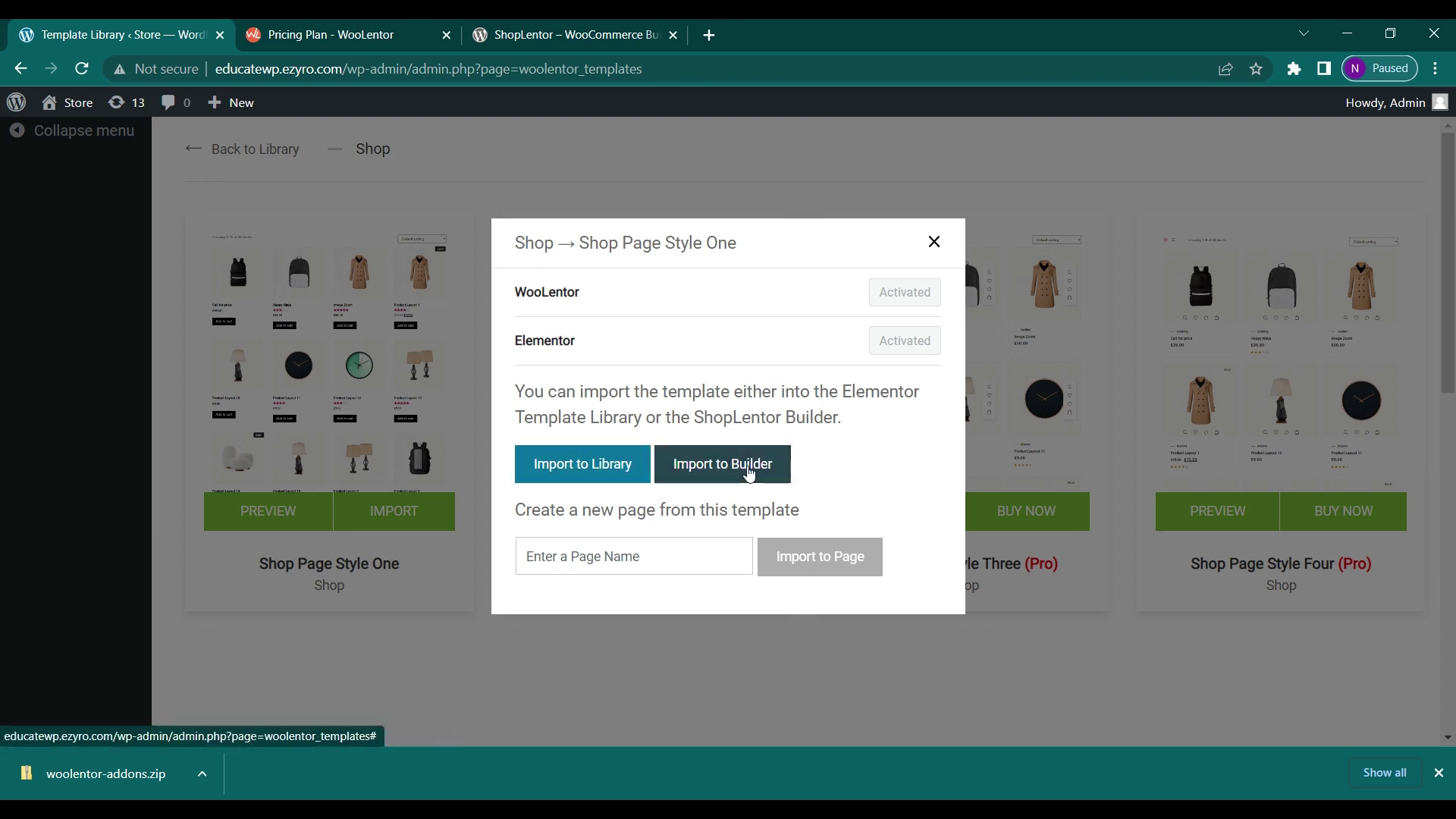
left_click(604, 476)
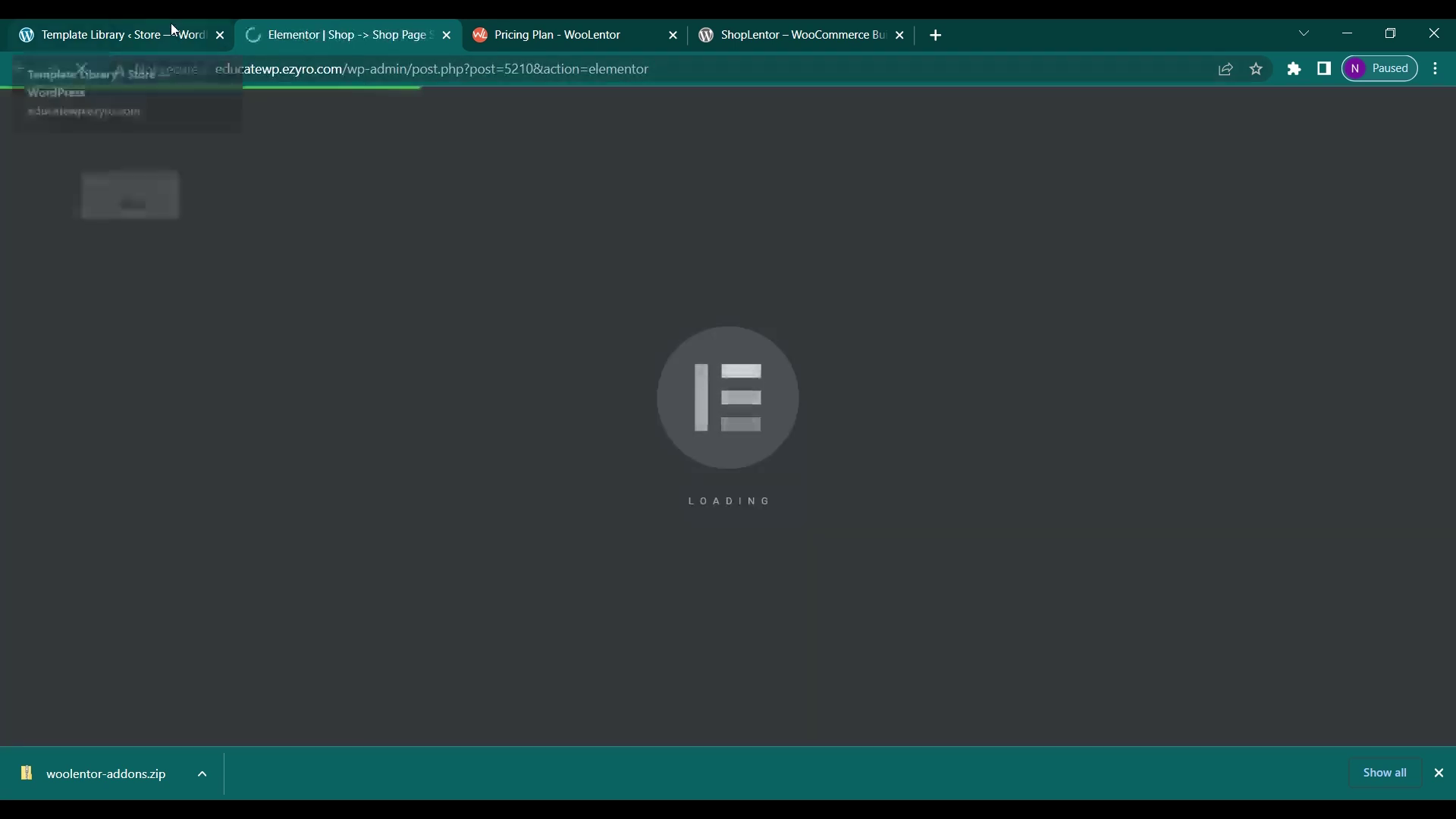
left_click(171, 28)
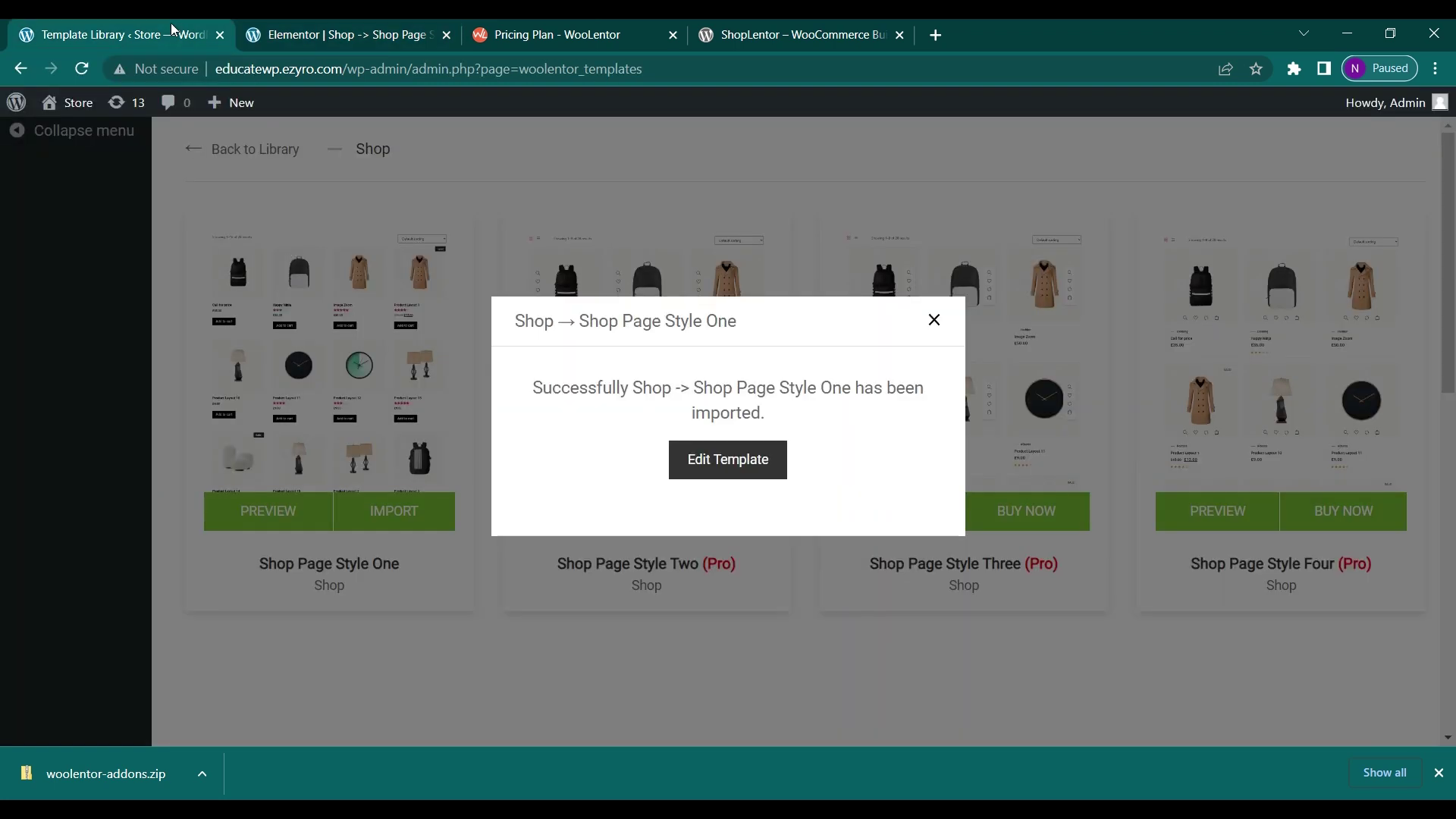
left_click(374, 28)
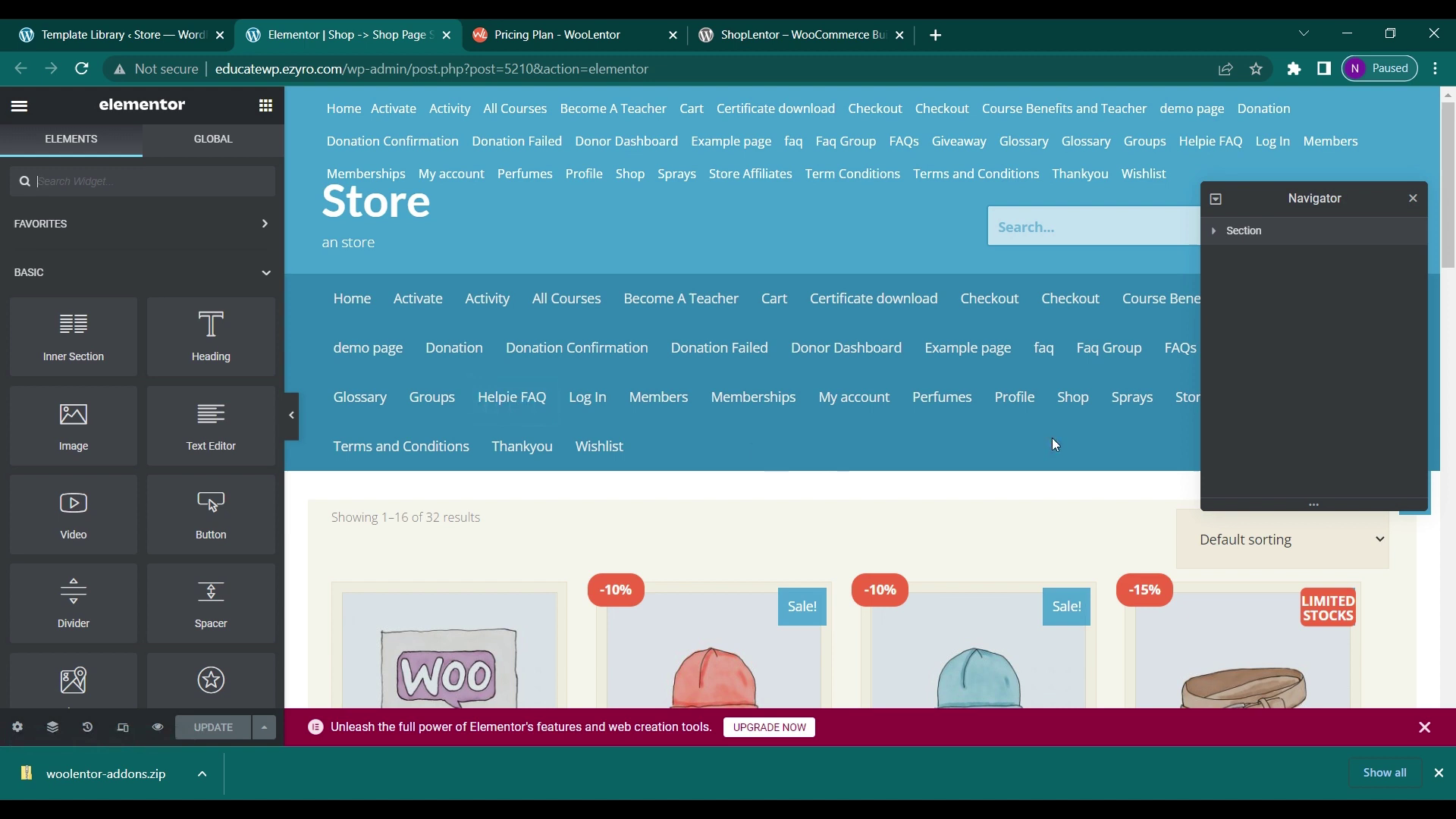
Scroll through the WooLentor Addons widget list in the Elementor panel
scroll(1053, 443, "down", 2)
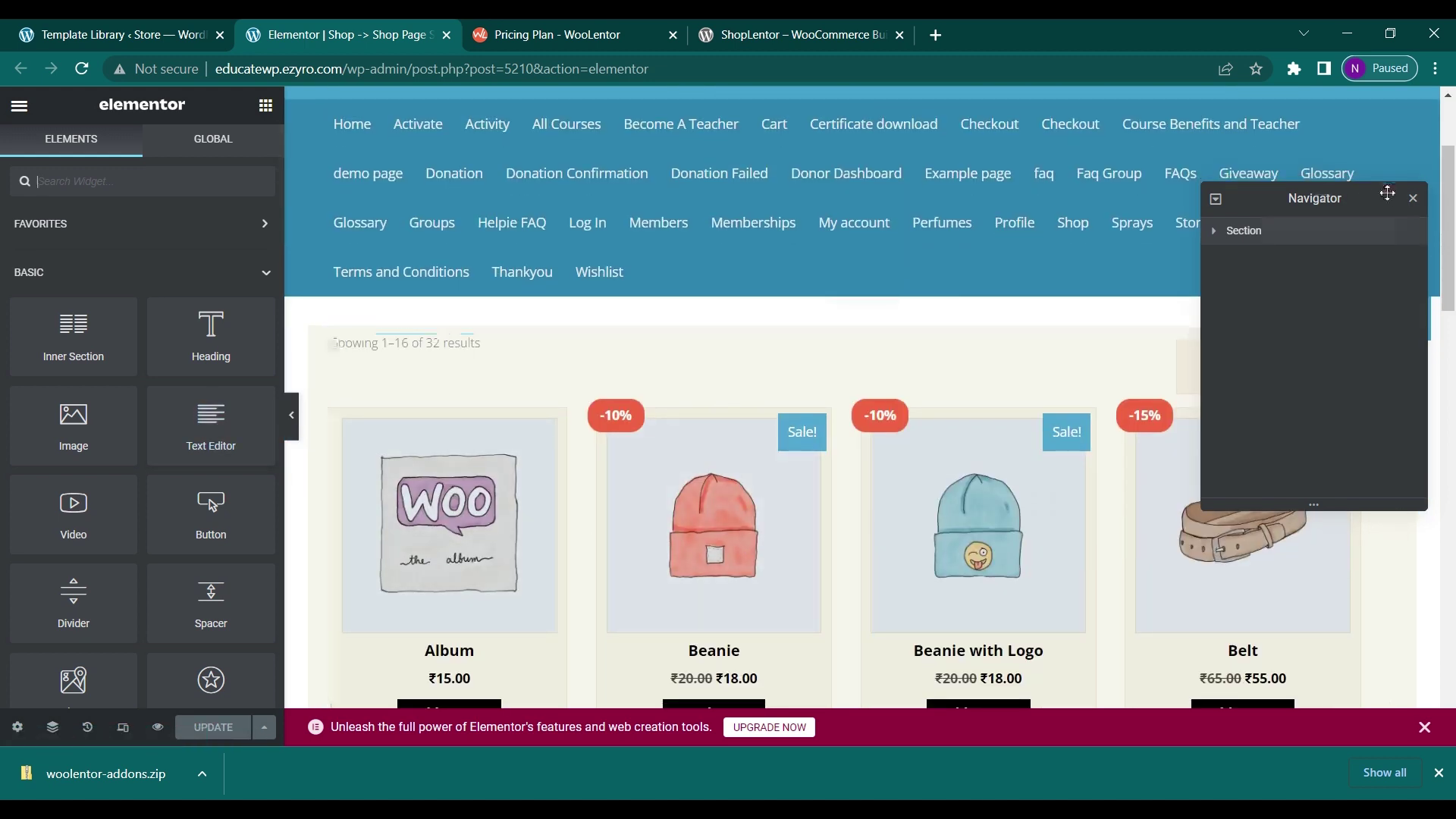
scroll(667, 370, "down", 3)
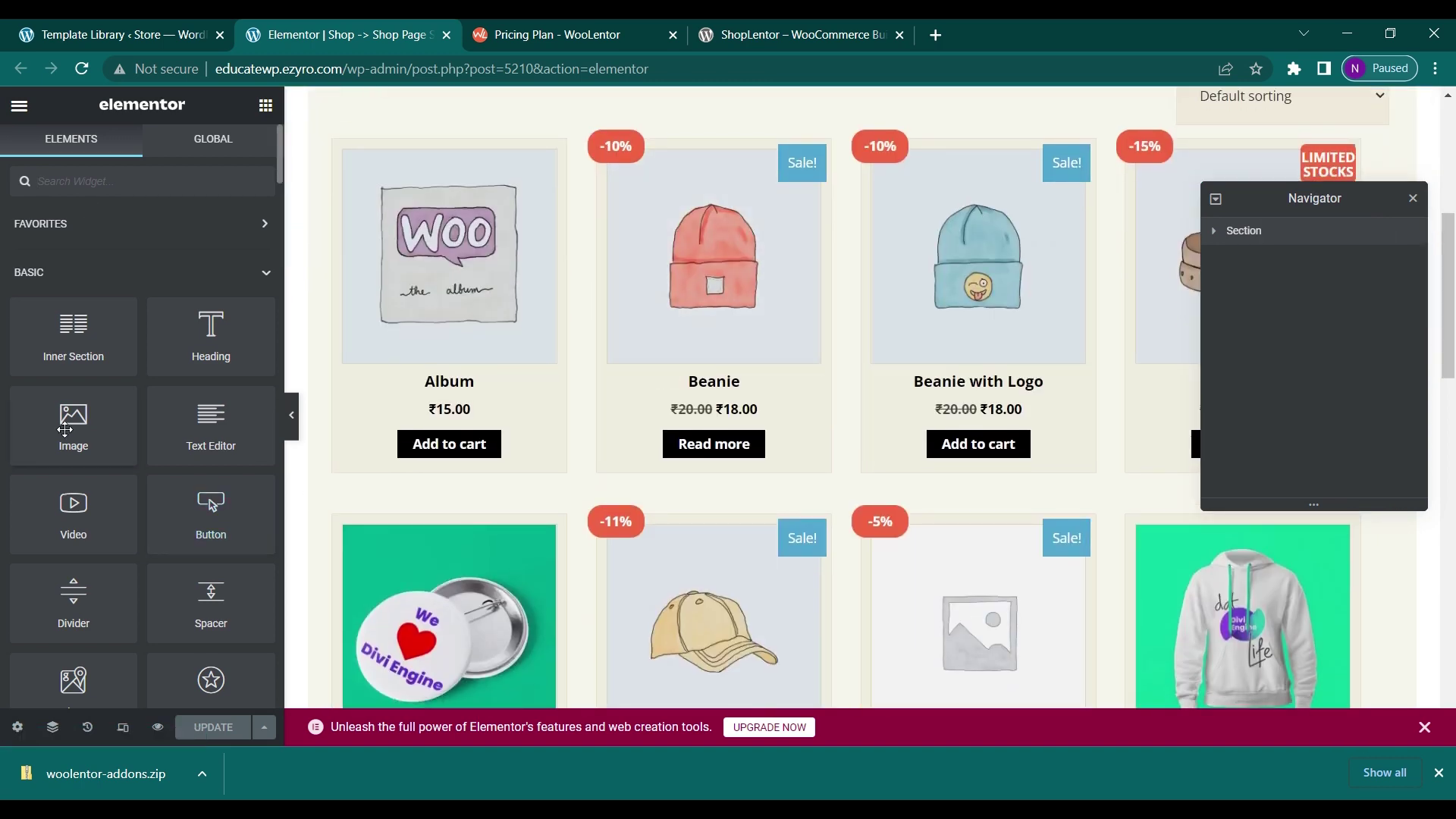
scroll(68, 438, "down", 5)
scroll(68, 438, "down", 15)
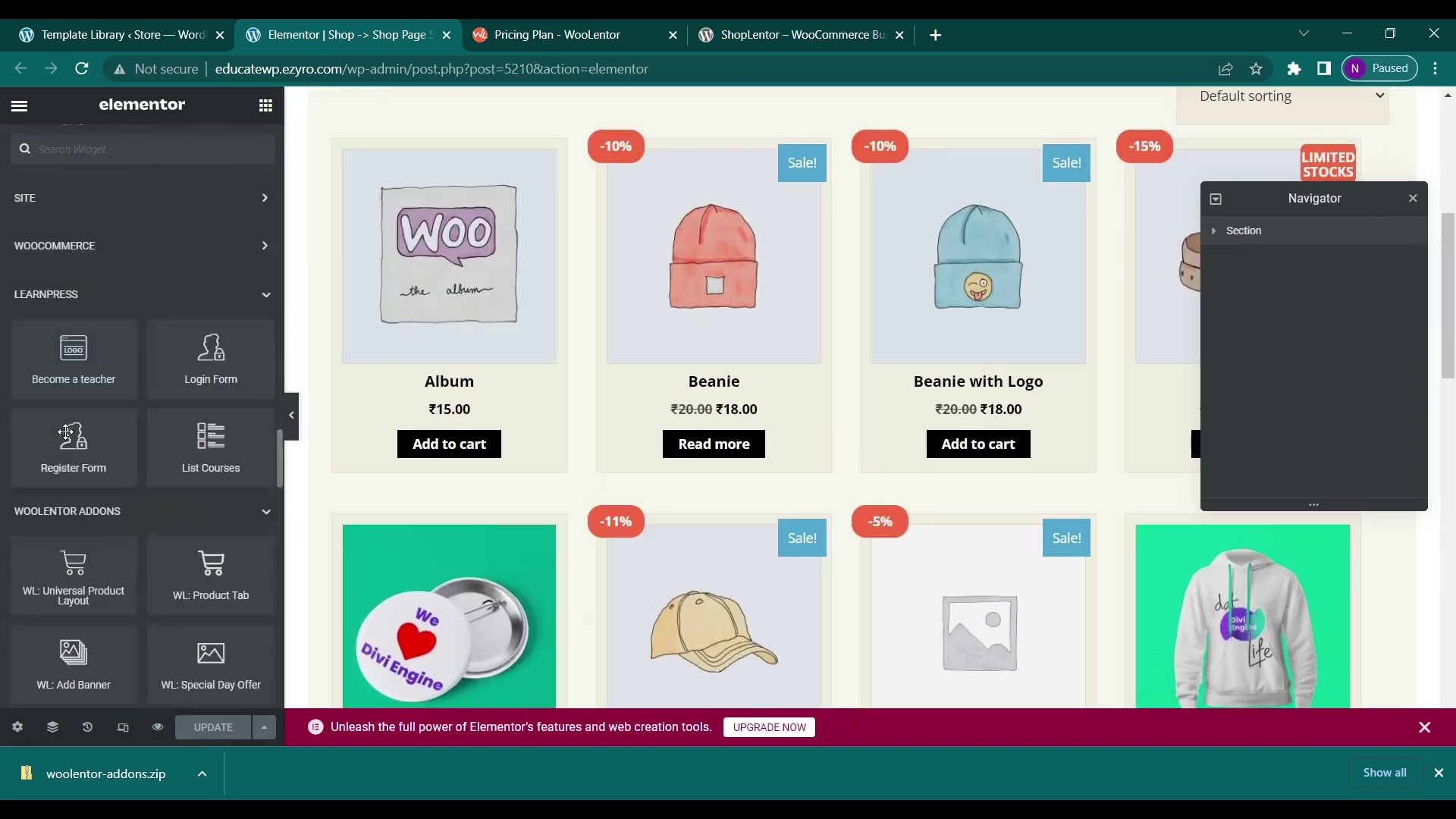
scroll(65, 432, "down", 5)
scroll(76, 417, "up", 6)
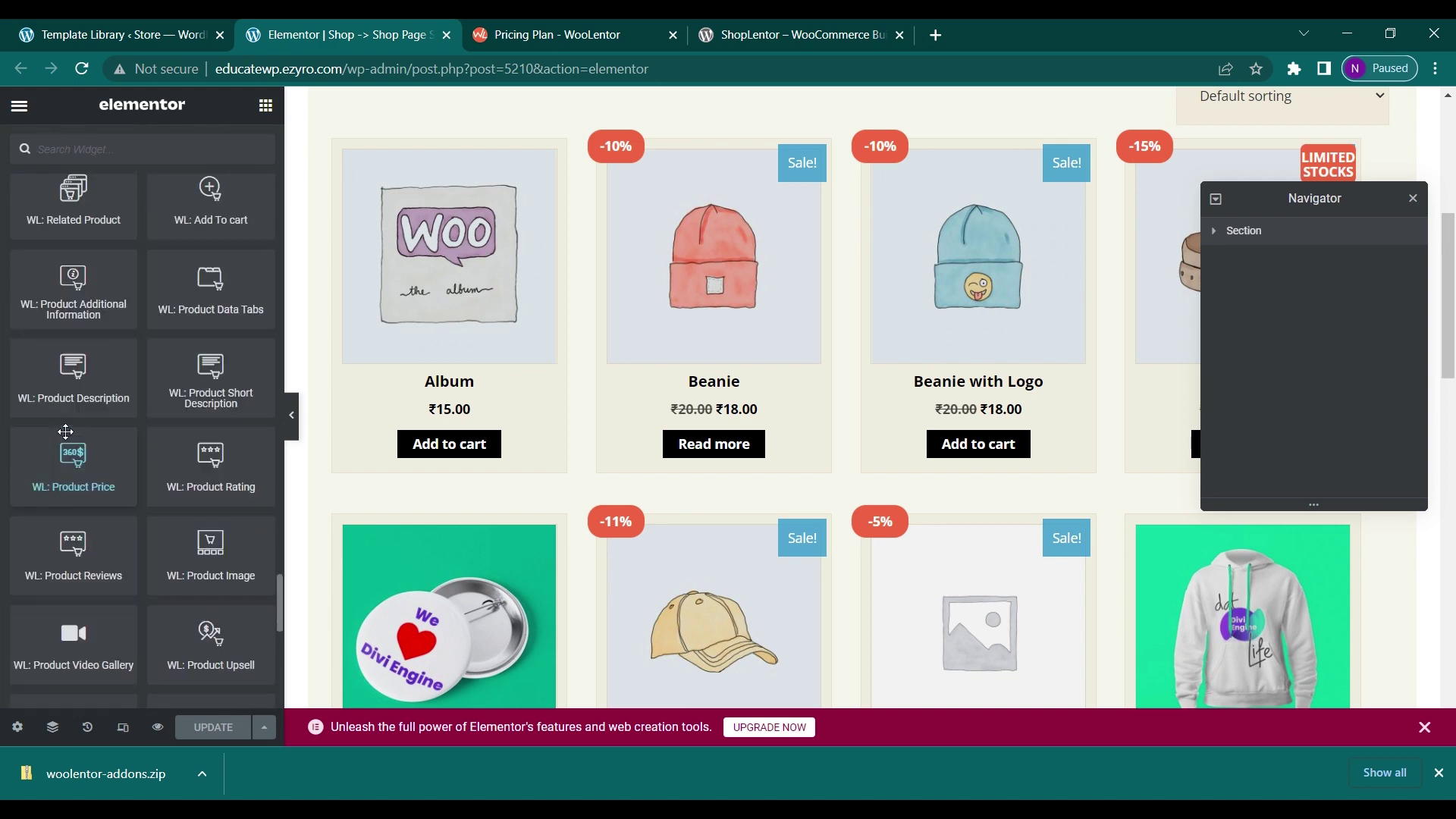
scroll(143, 523, "up", 4)
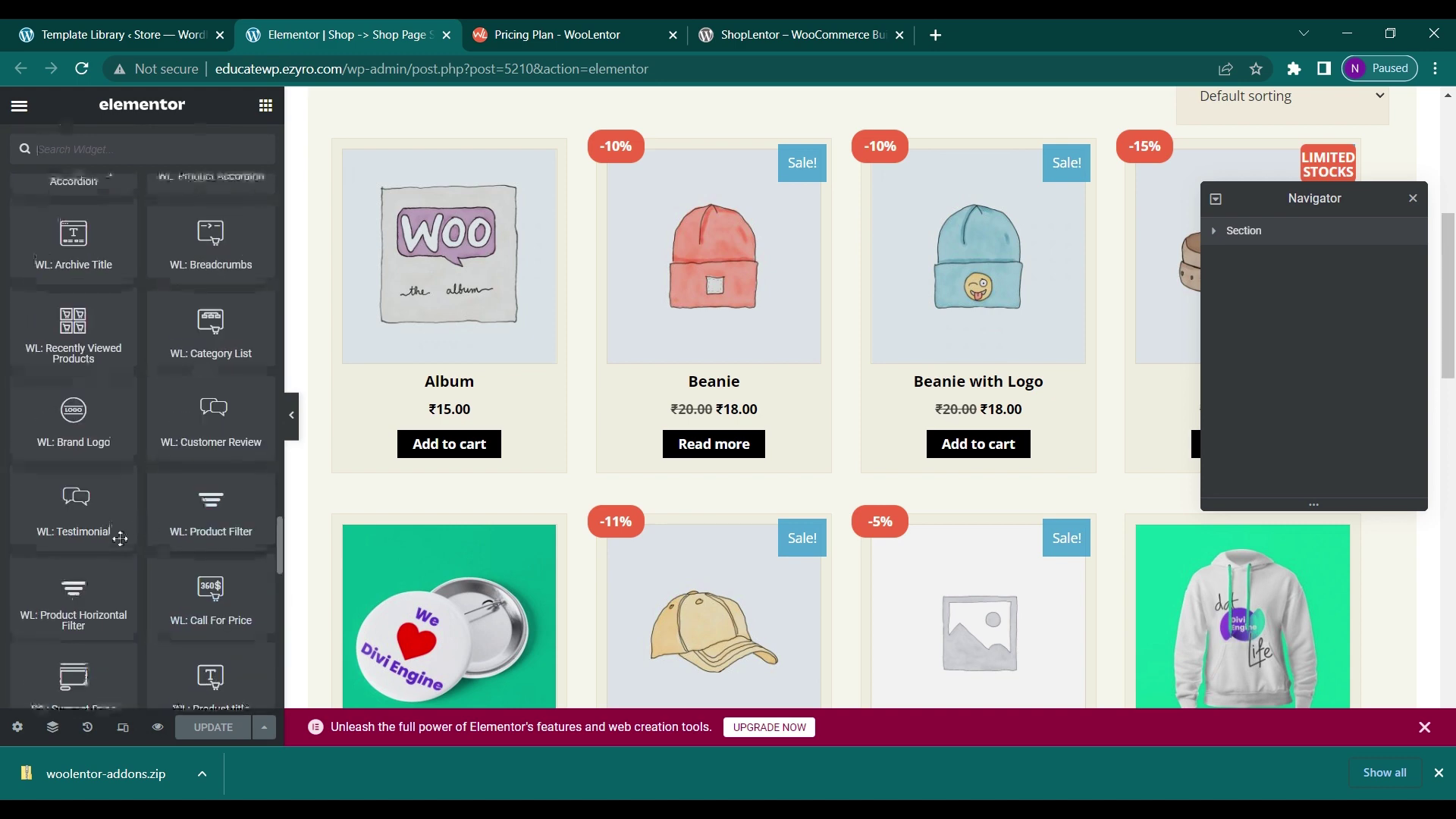
scroll(113, 439, "up", 4)
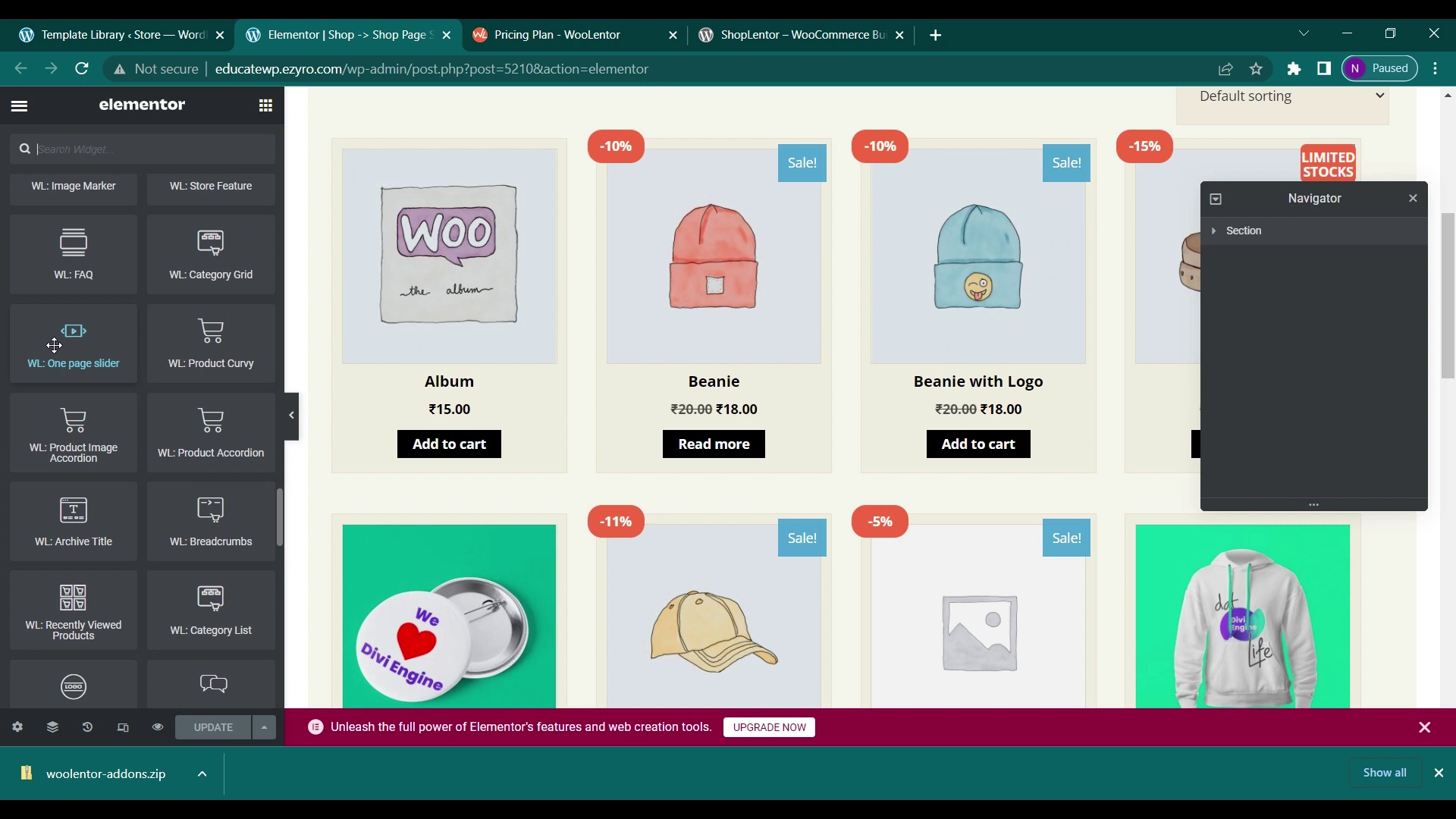
scroll(116, 334, "up", 5)
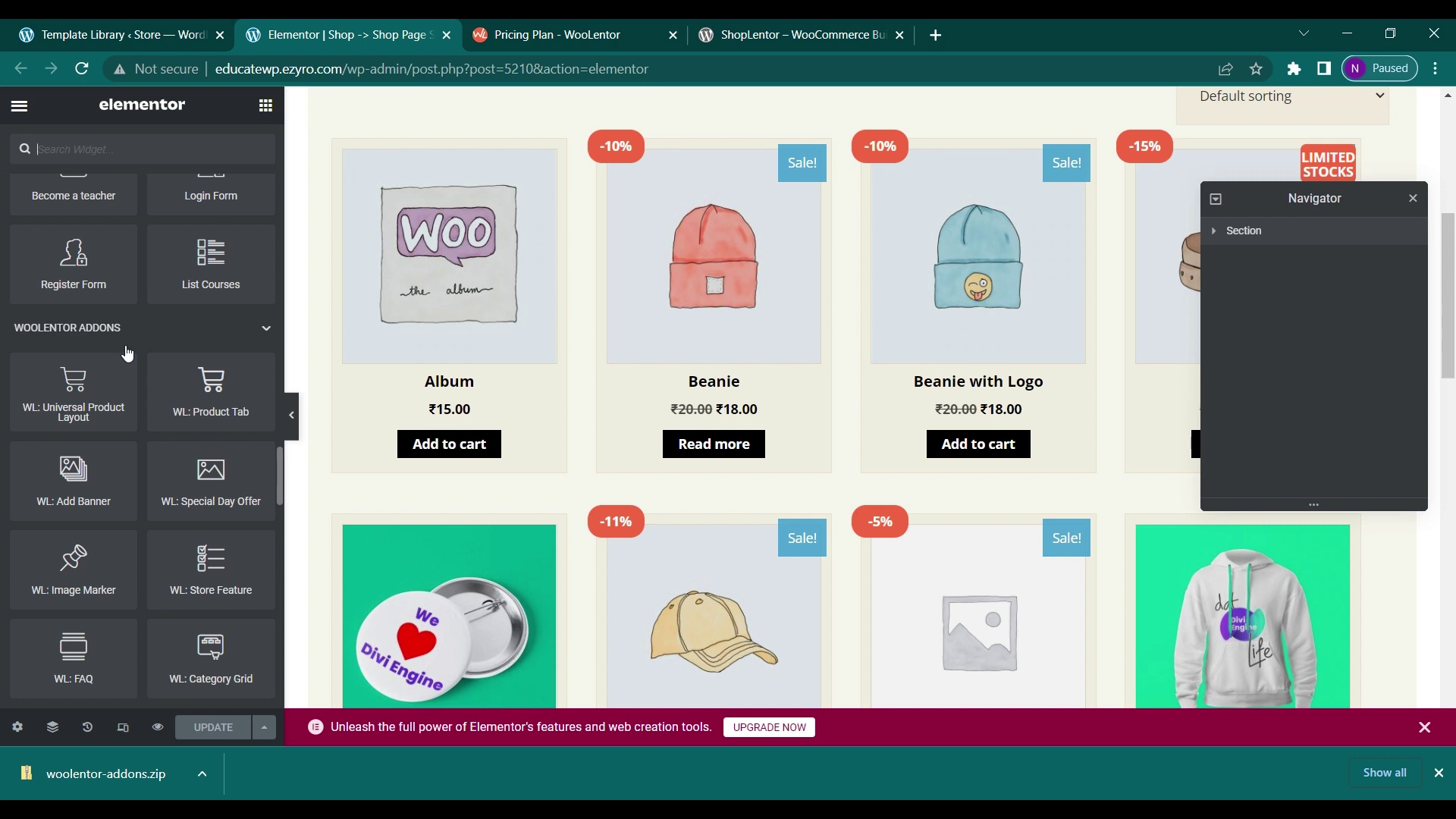
Drag the WL: Call For Price widget toward the page canvas
scroll(182, 444, "down", 2)
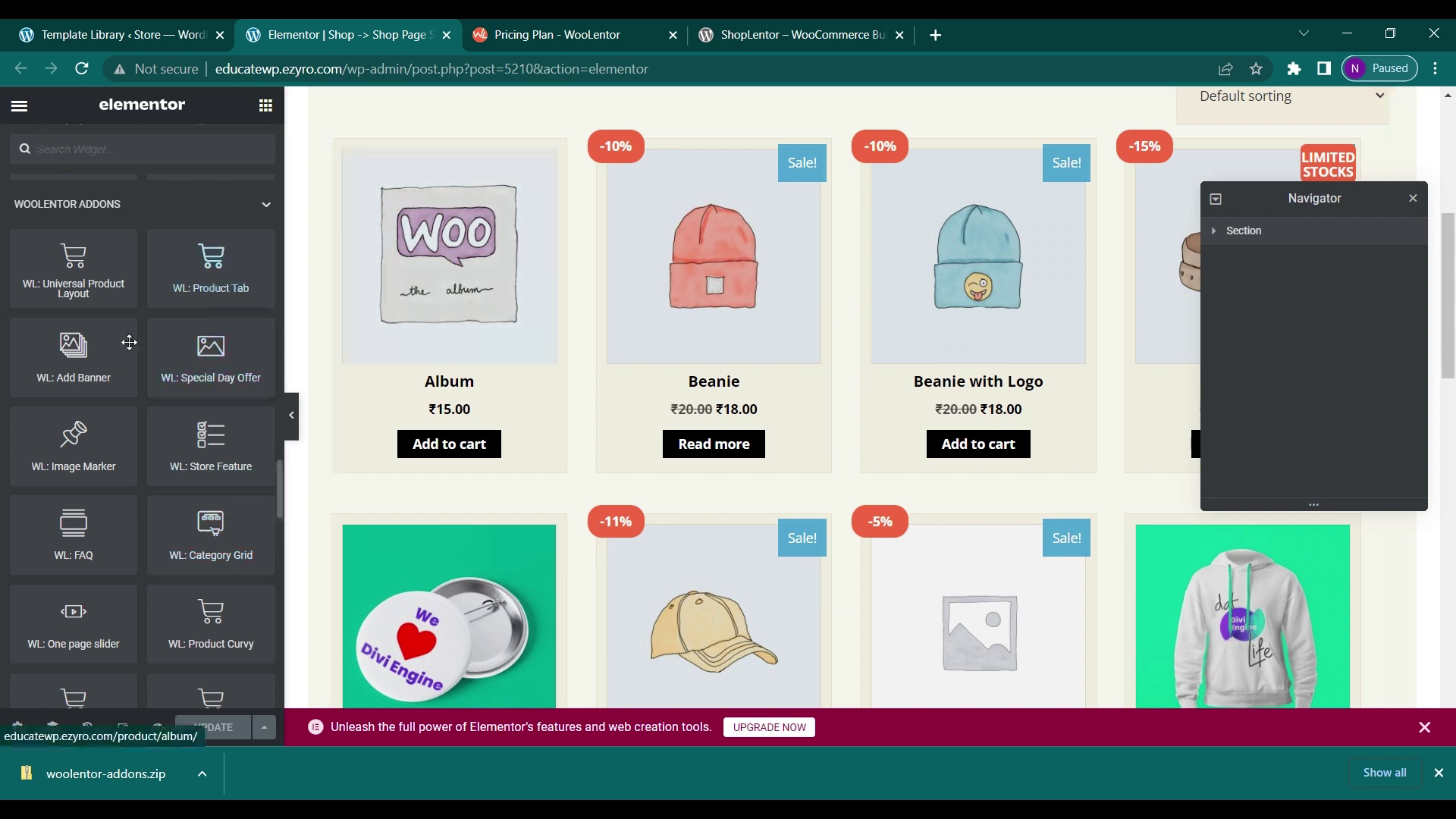
scroll(78, 436, "down", 2)
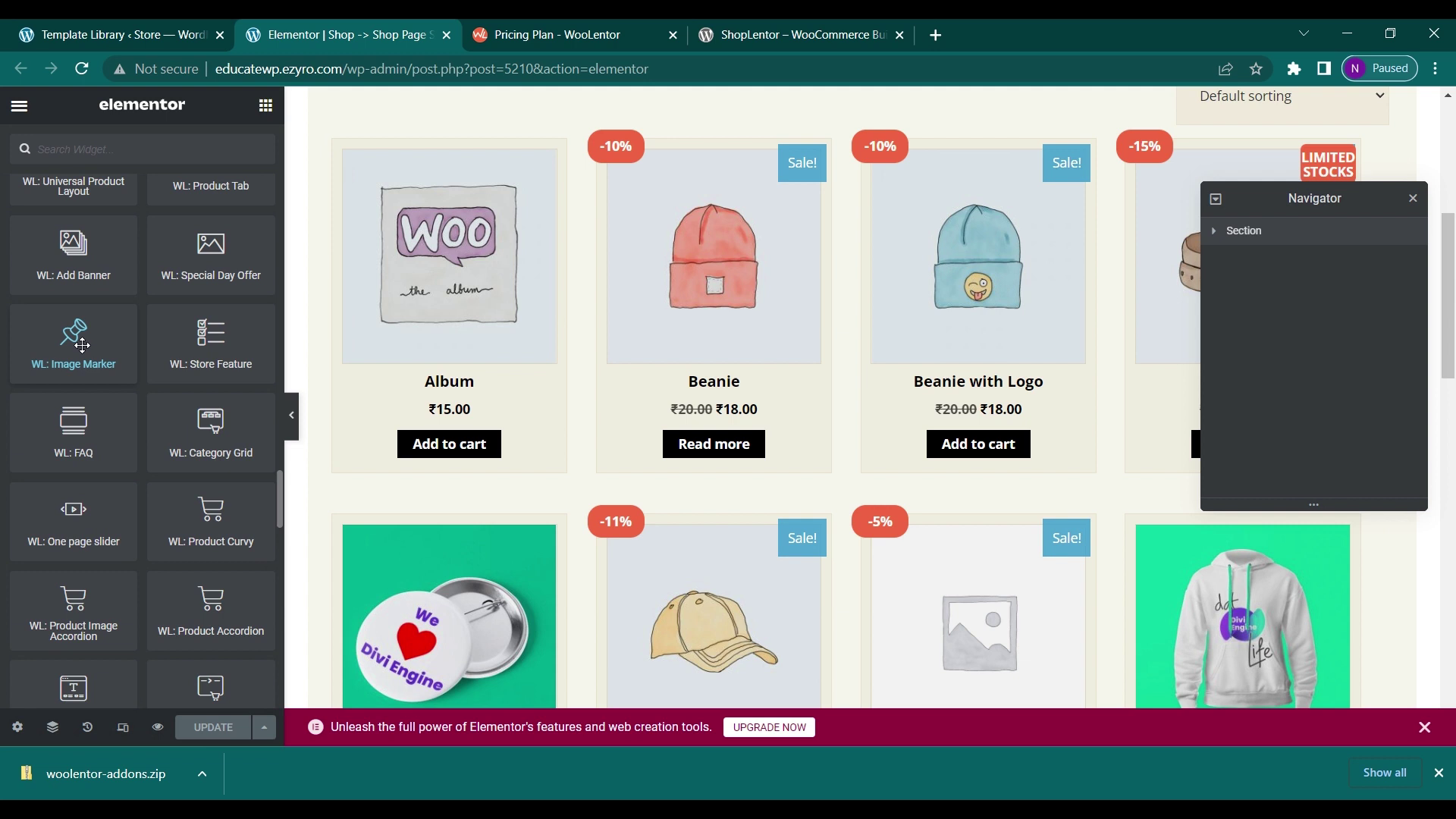
scroll(81, 334, "down", 3)
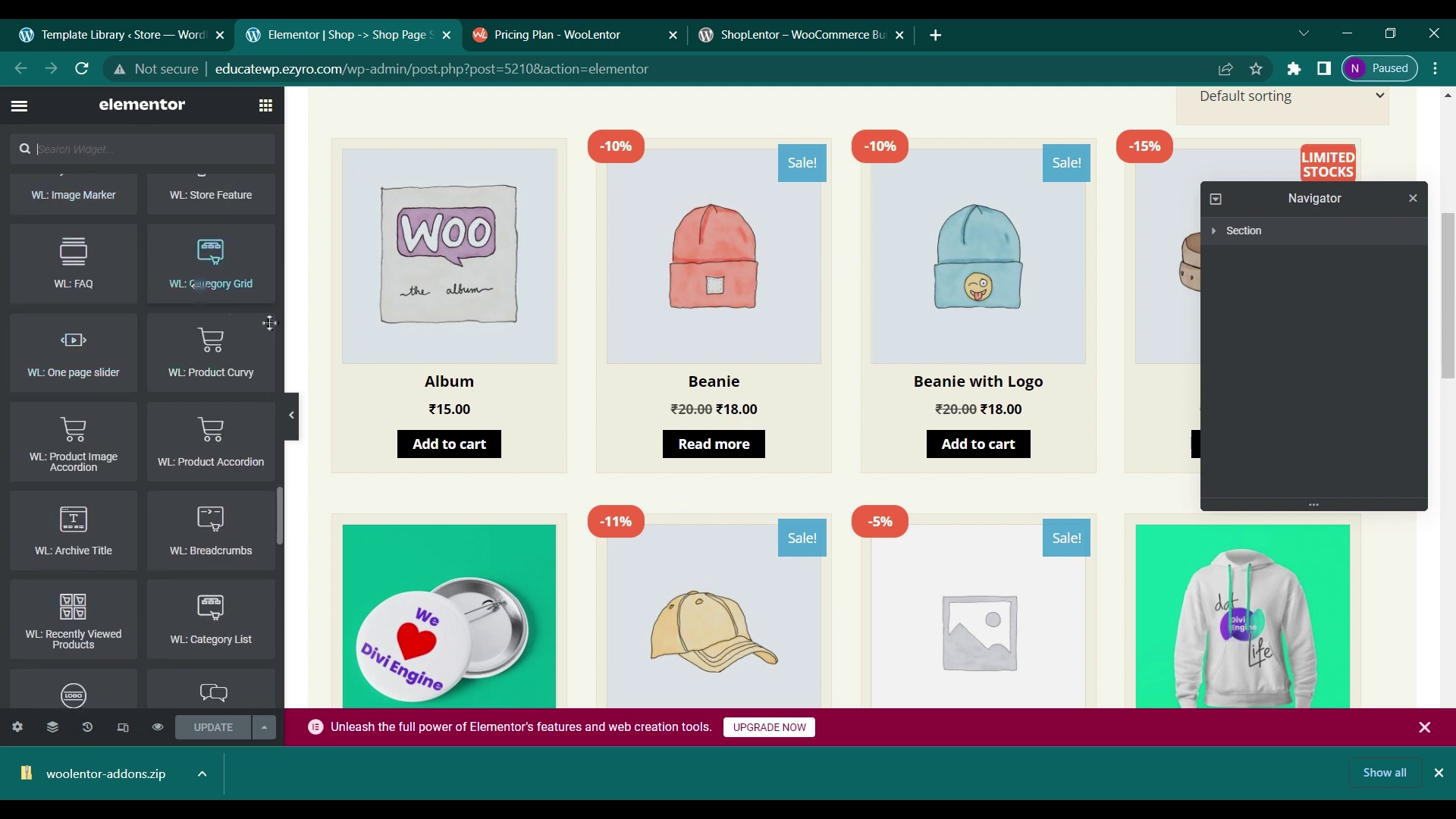
scroll(128, 452, "down", 3)
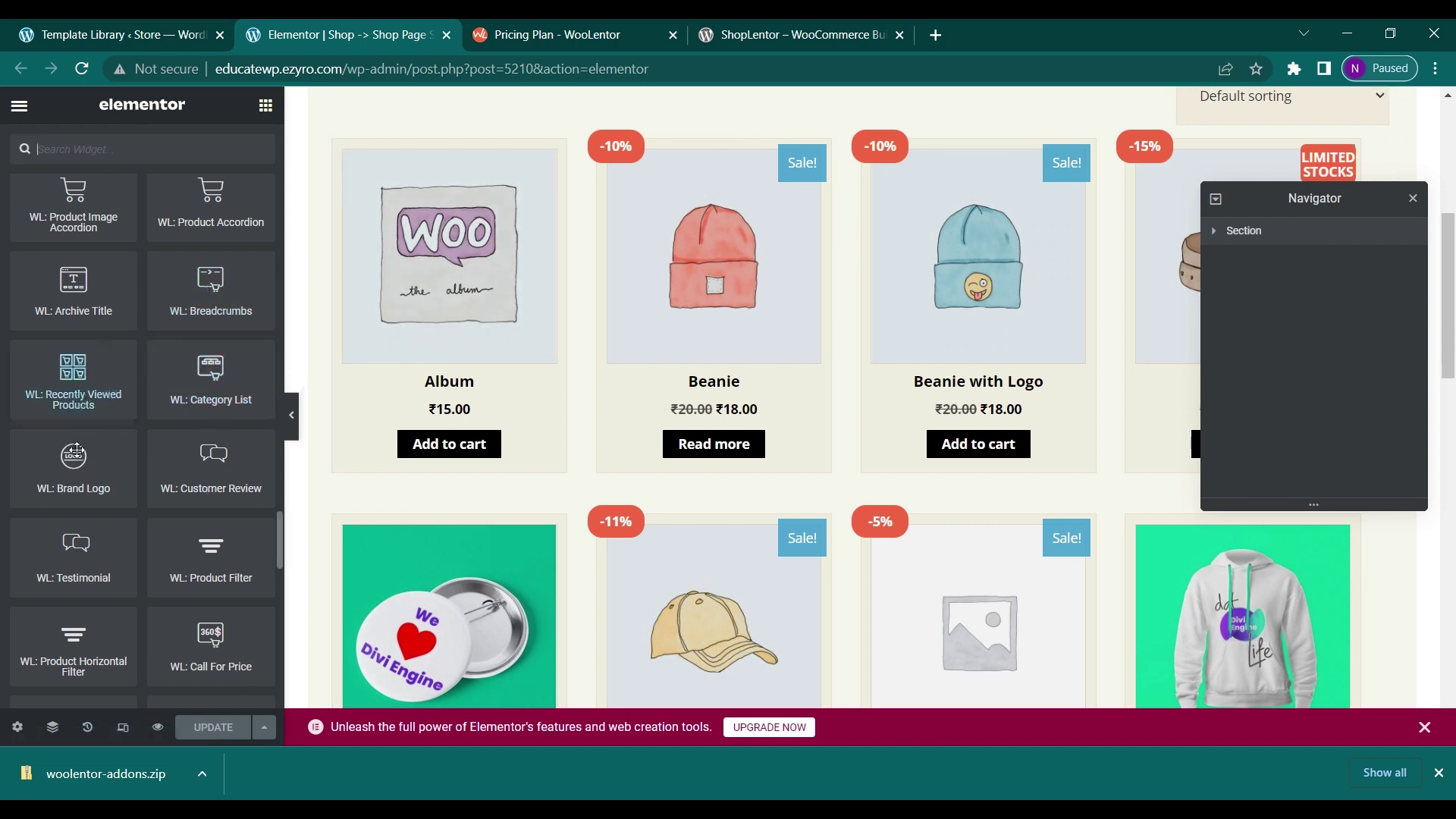
scroll(76, 449, "down", 2)
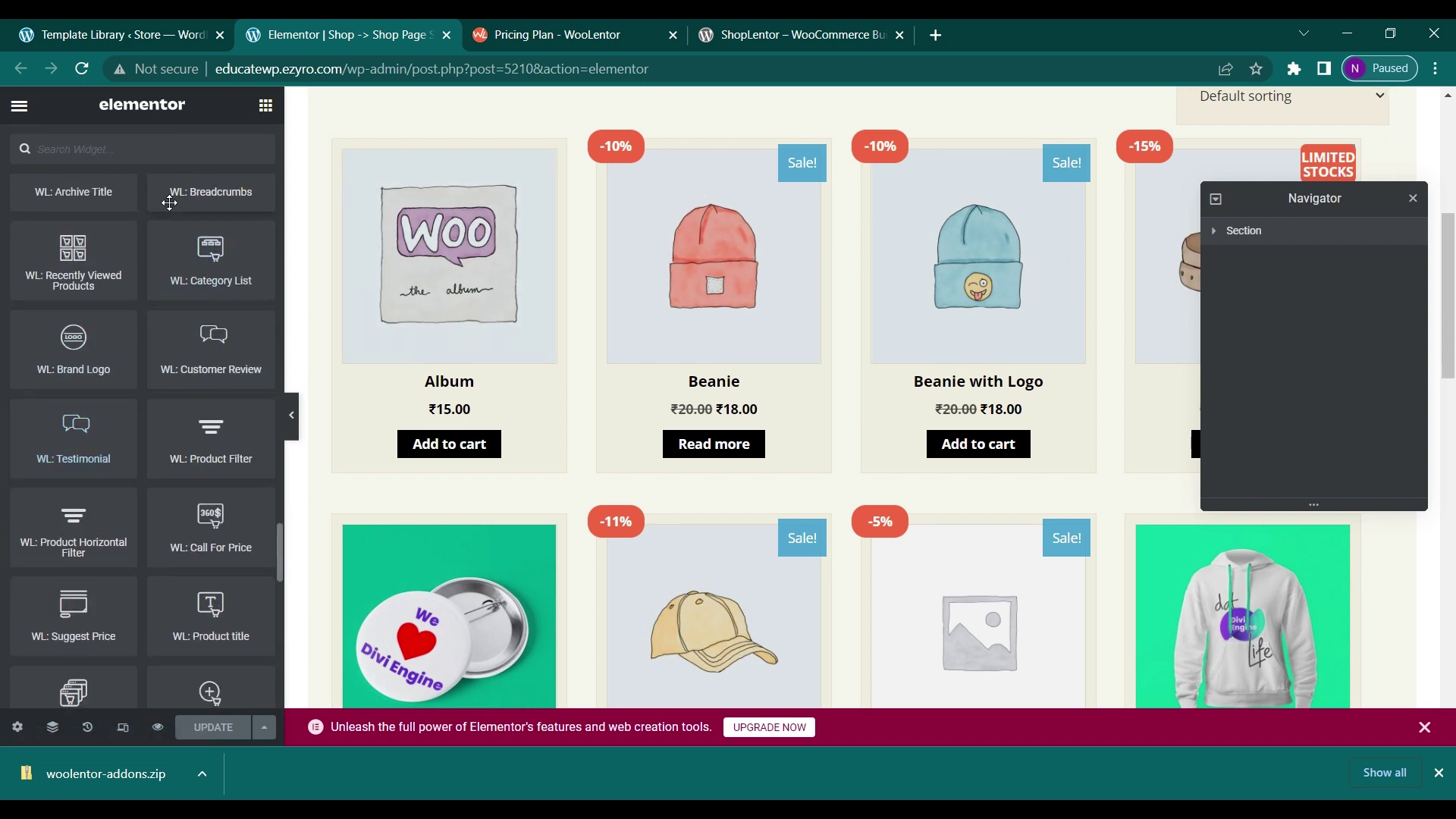
scroll(163, 307, "up", 1)
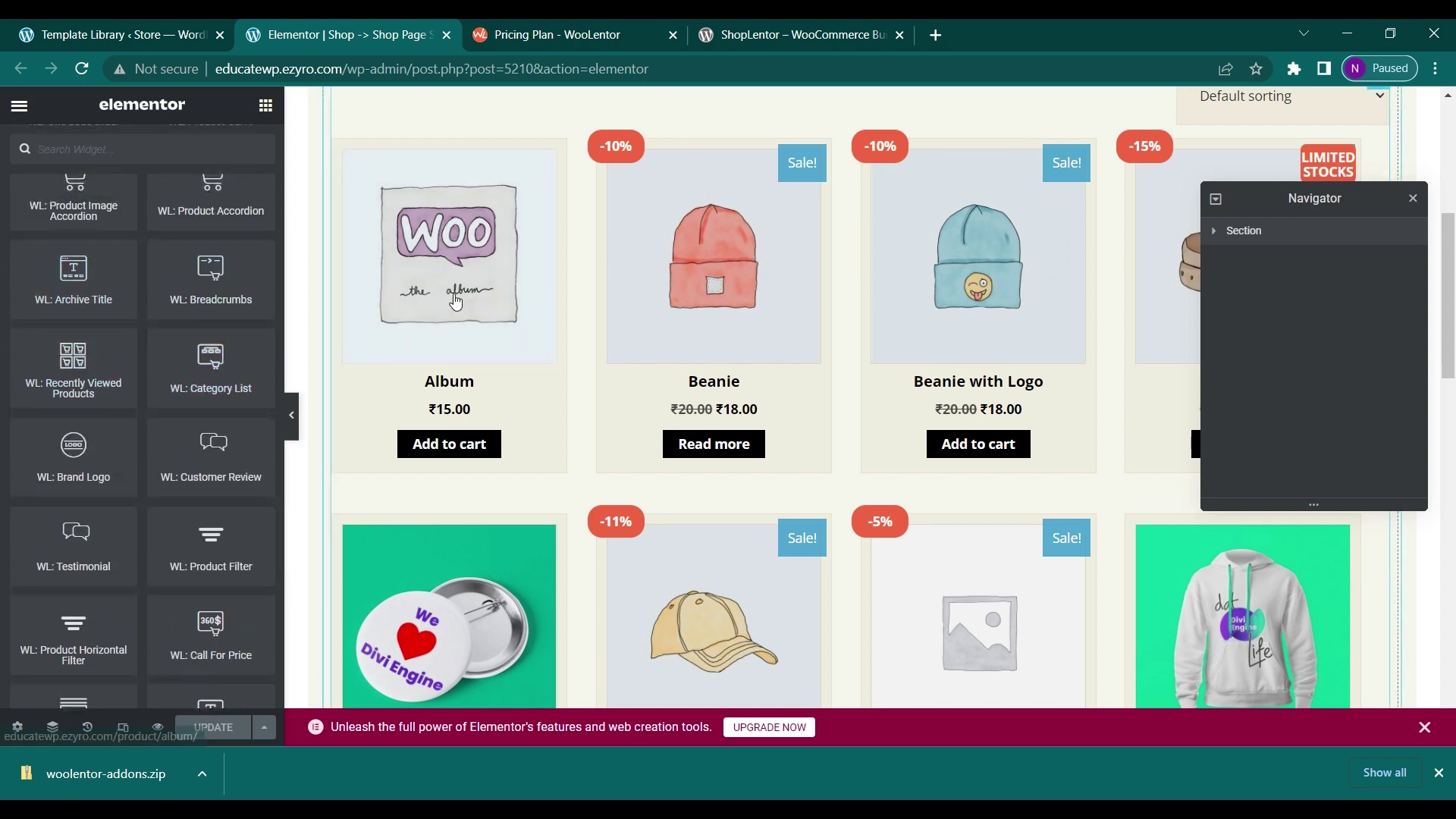
scroll(108, 508, "down", 3)
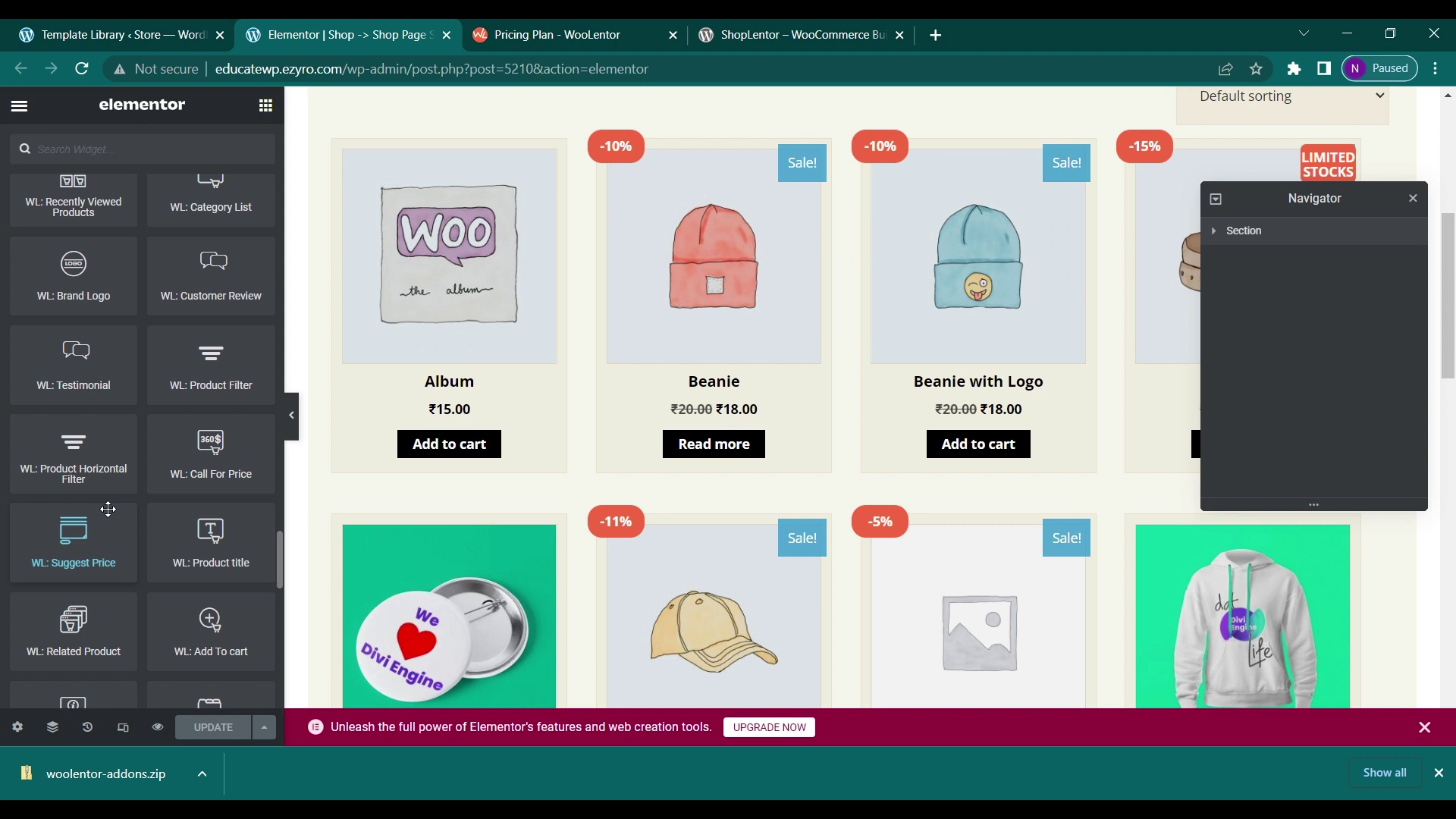
scroll(108, 509, "down", 1)
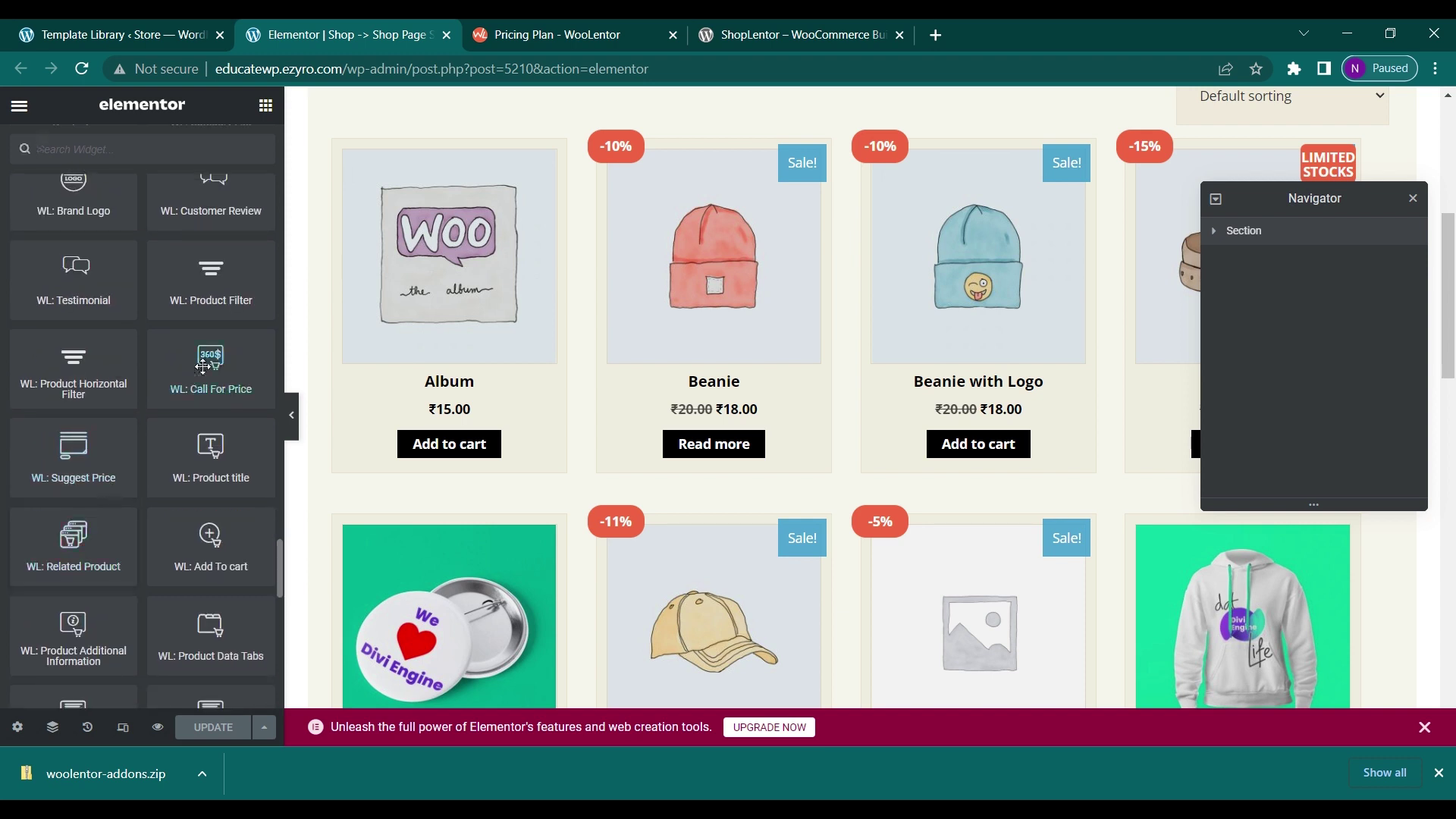
left_click_drag(202, 368, 430, 301)
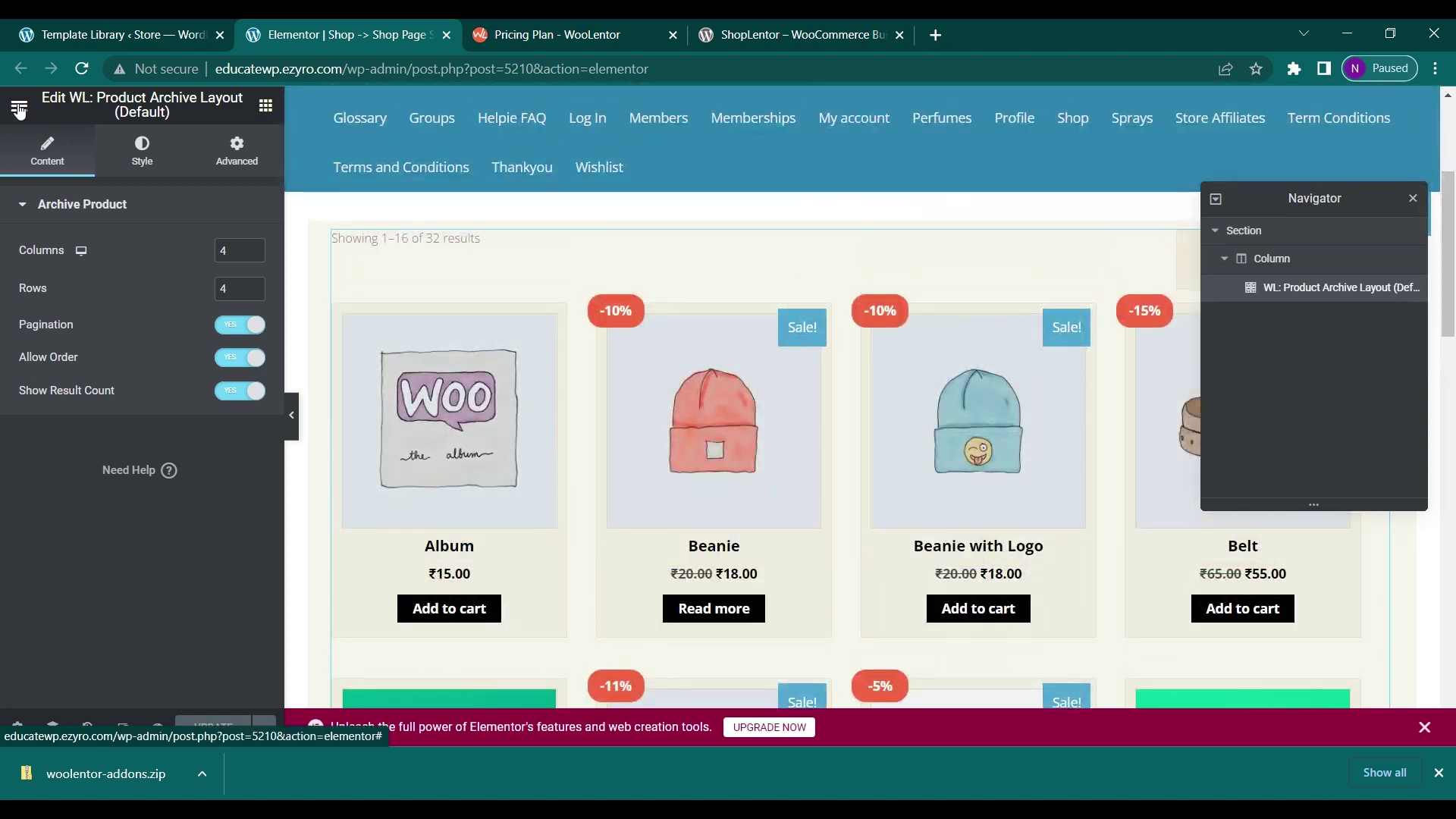
Back in the Template Library, dismiss the import success message and collapse the admin sidebar
left_click(212, 31)
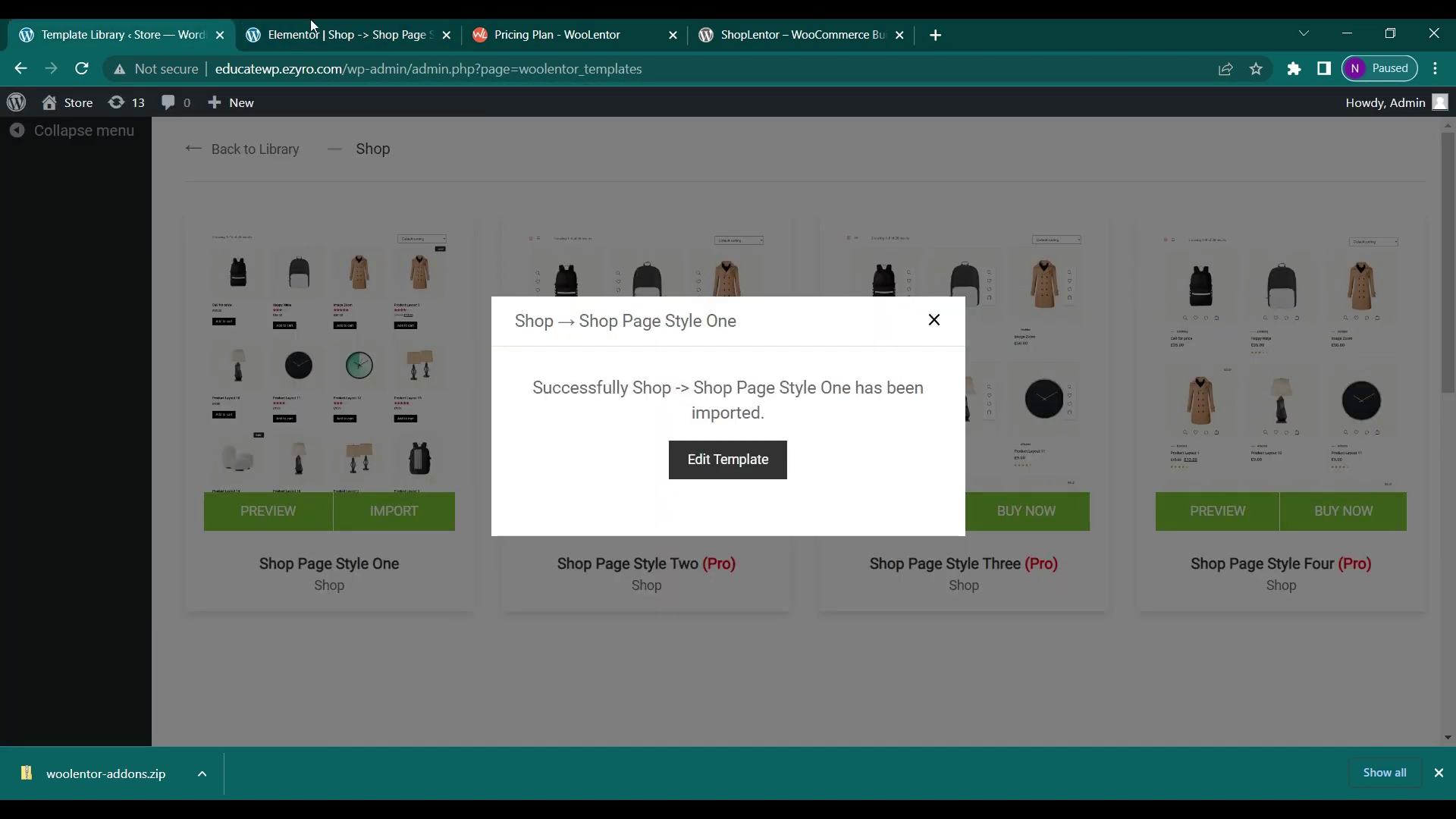
left_click(934, 320)
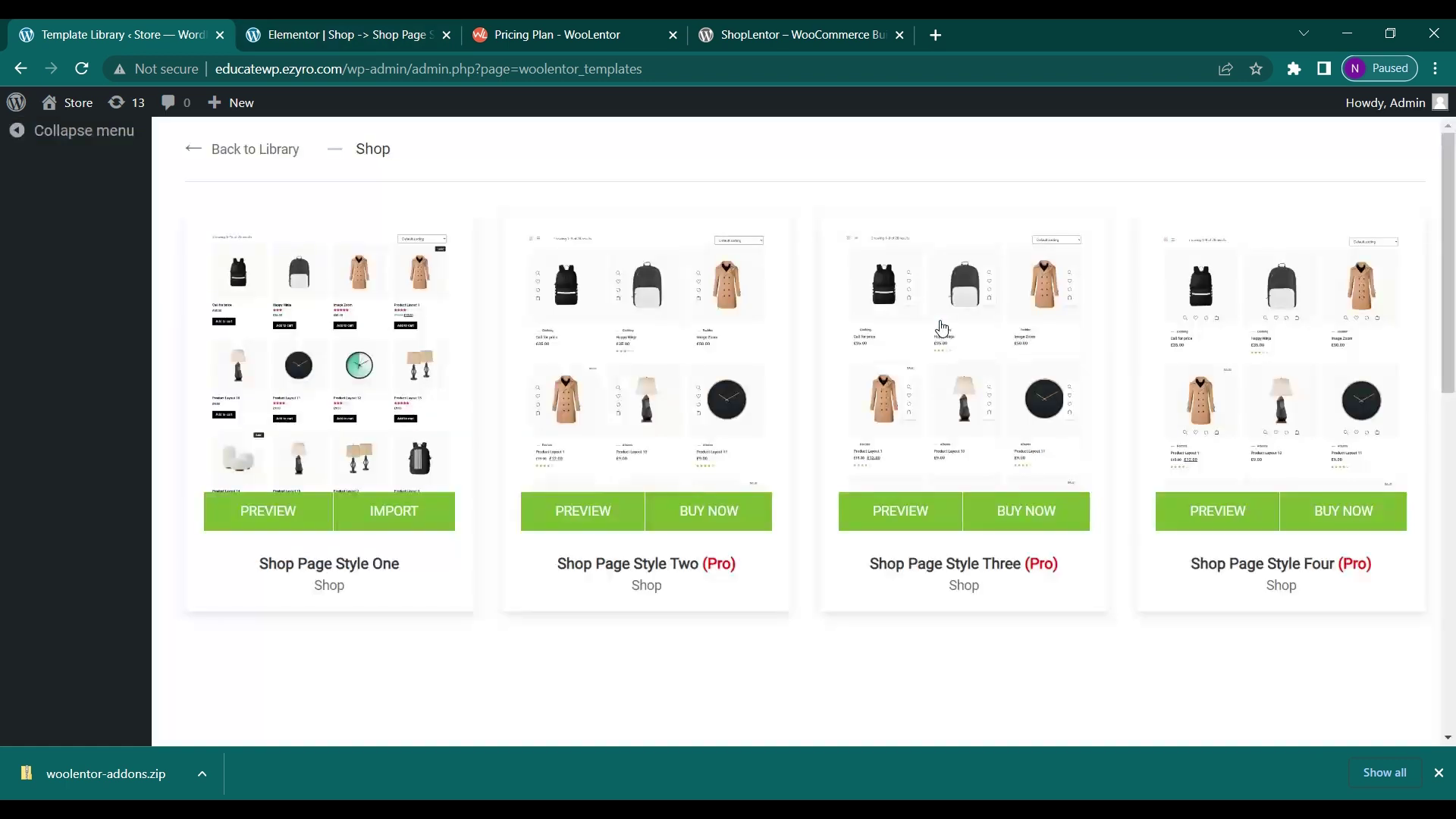
left_click(28, 134)
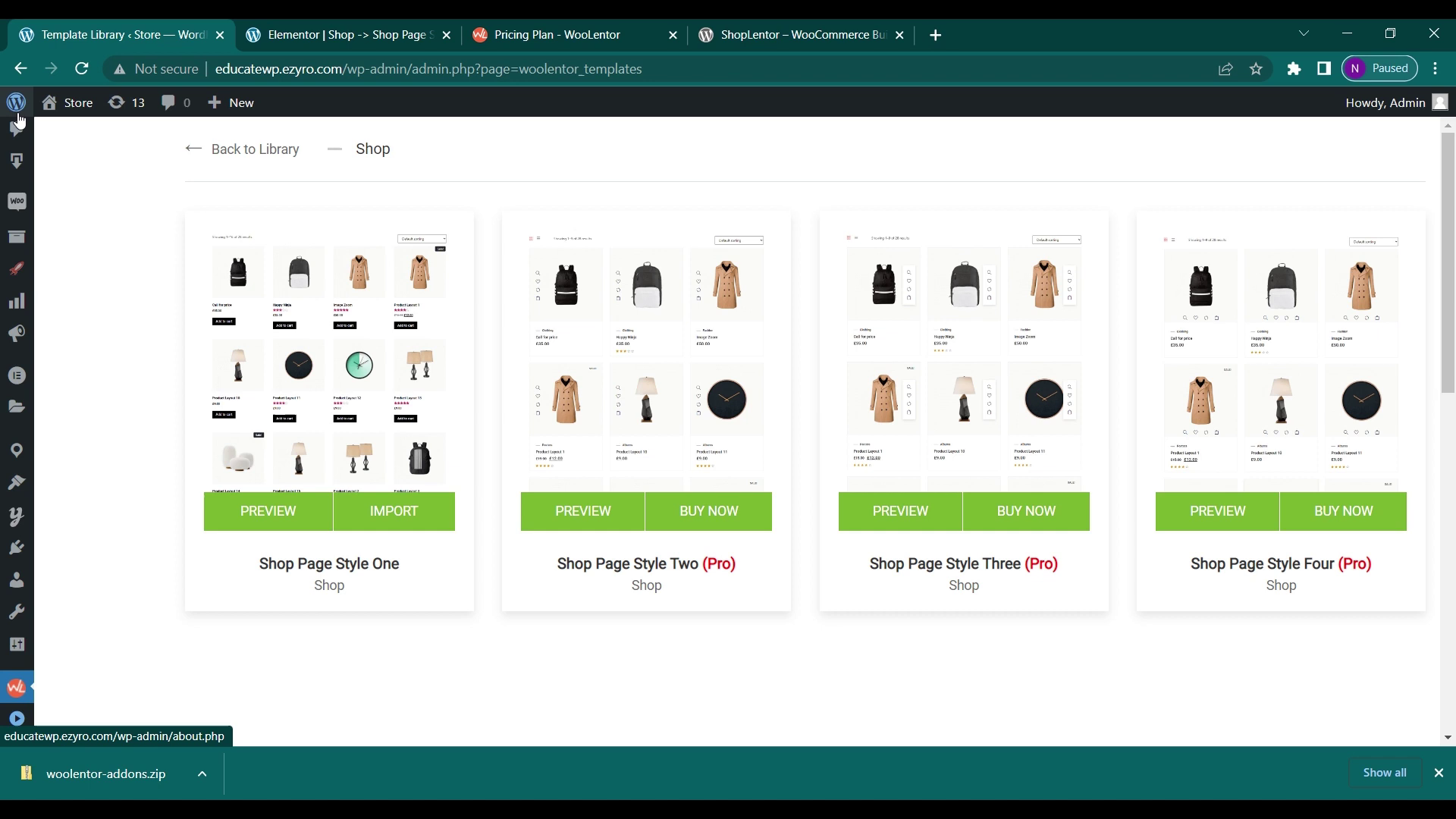
left_click(17, 110)
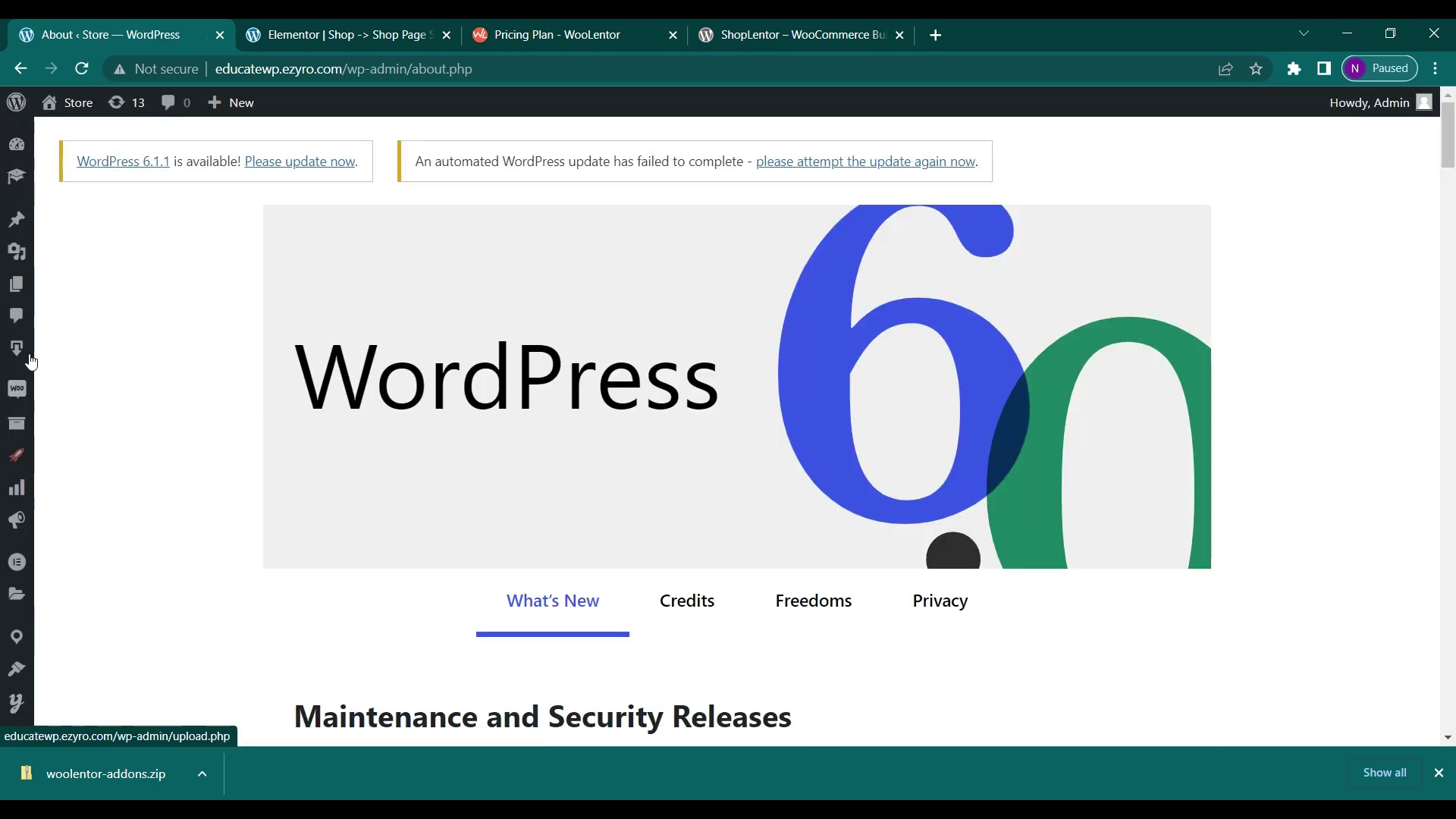
In ShopLentor settings, set Single Product Template back to Select Template
mouse_move(19, 459)
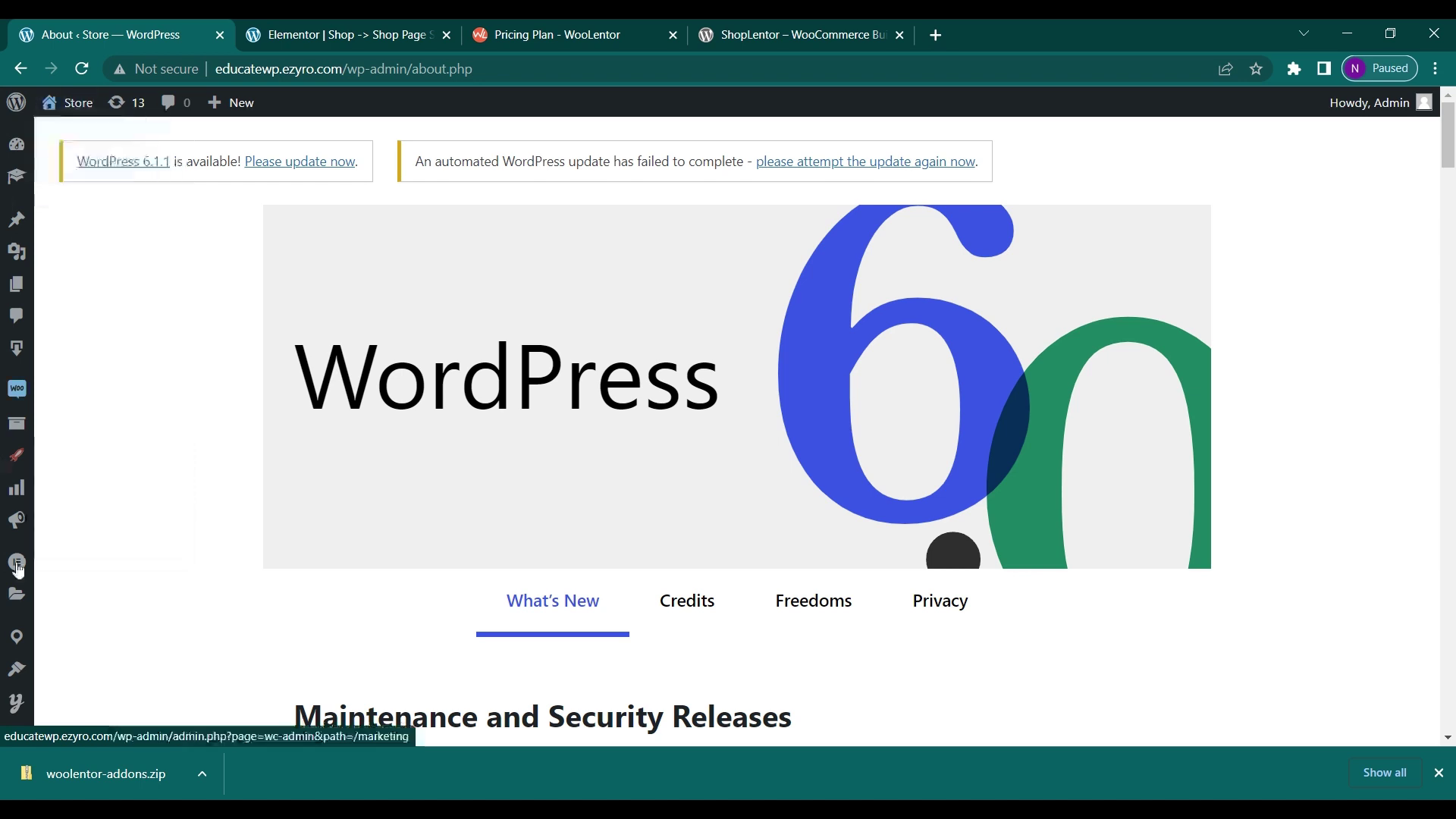
scroll(16, 546, "down", 5)
left_click(17, 688)
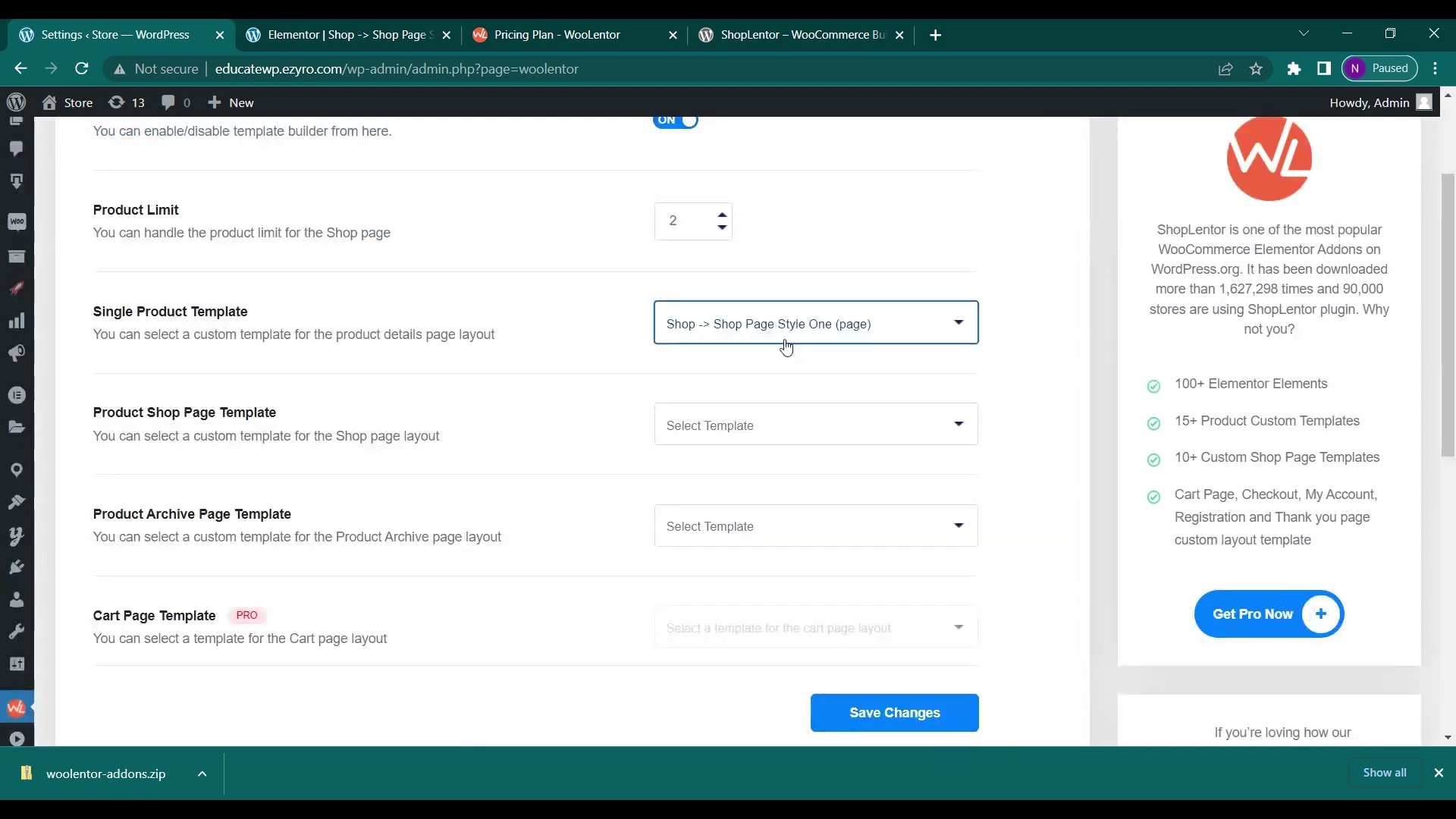
scroll(442, 499, "down", 1)
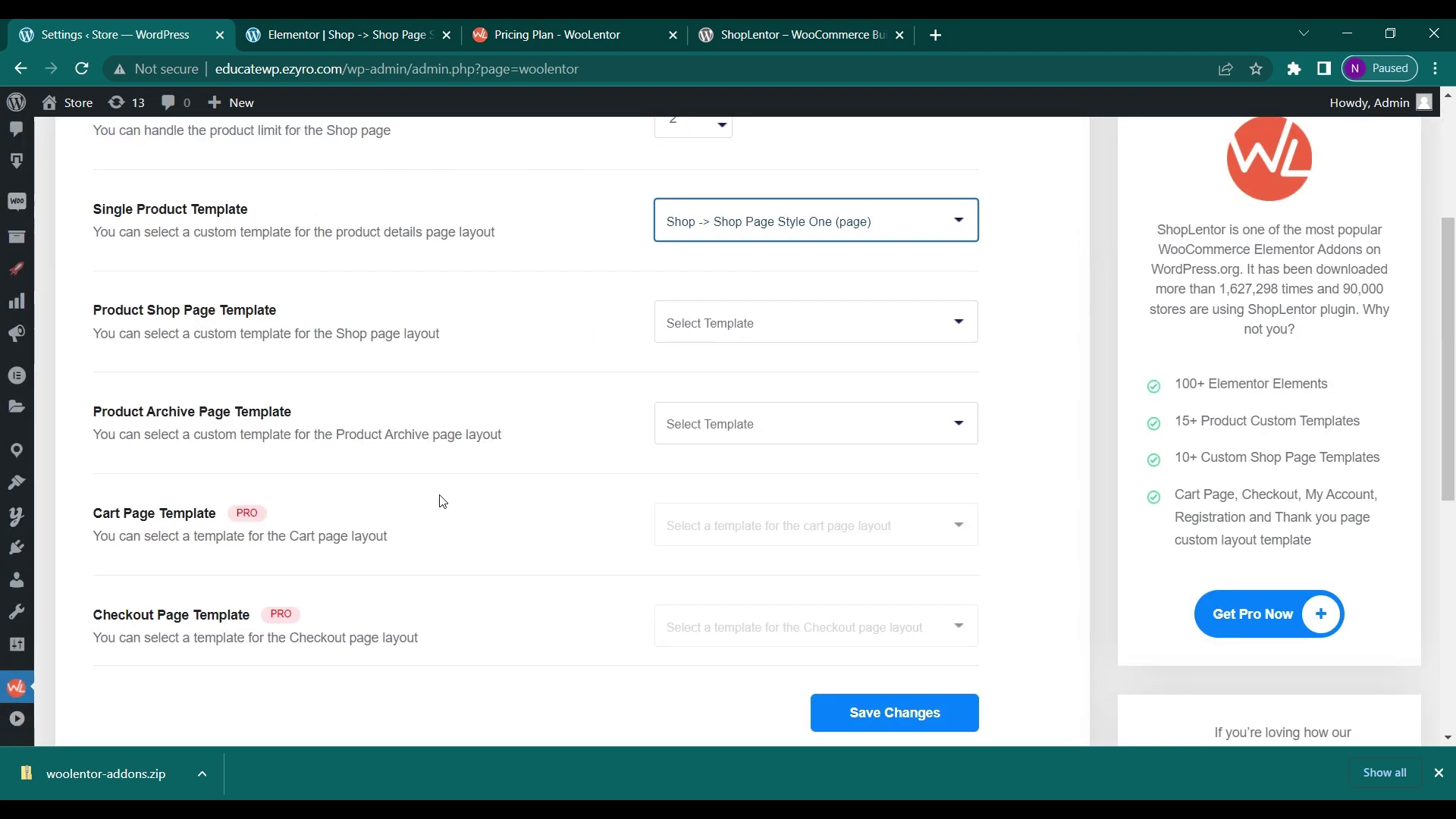
scroll(615, 363, "down", 1)
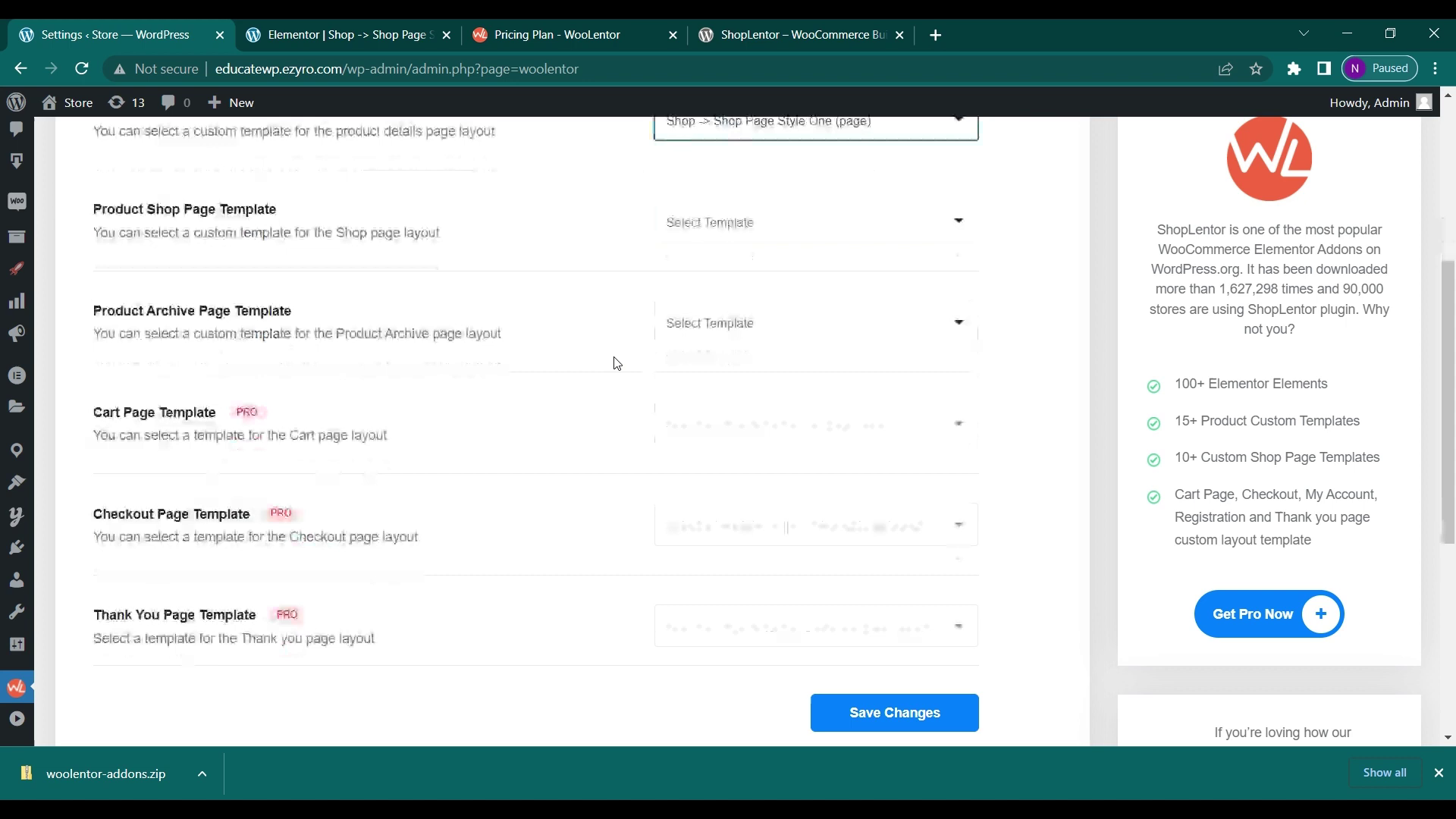
scroll(591, 315, "up", 1)
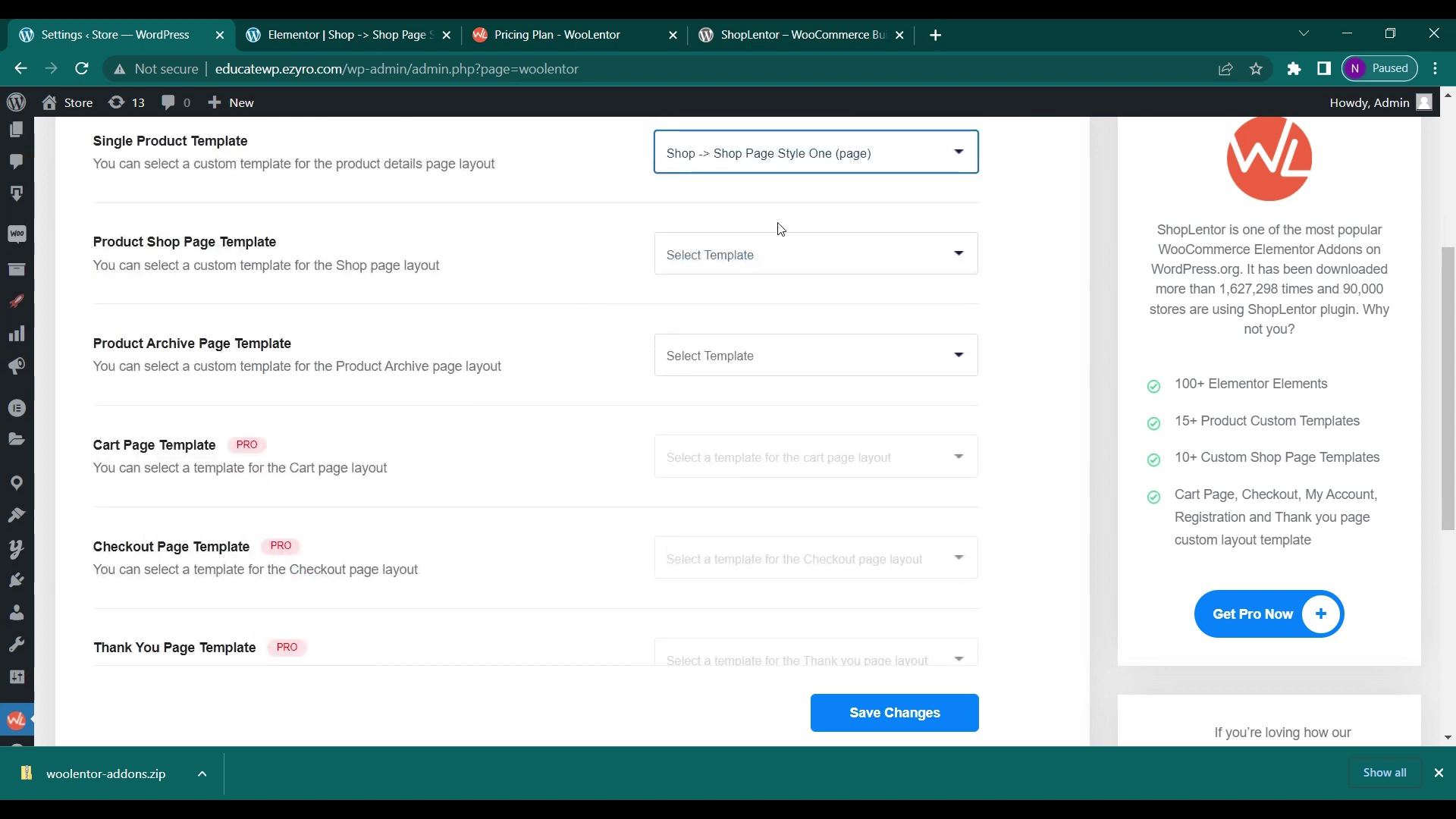
left_click(834, 164)
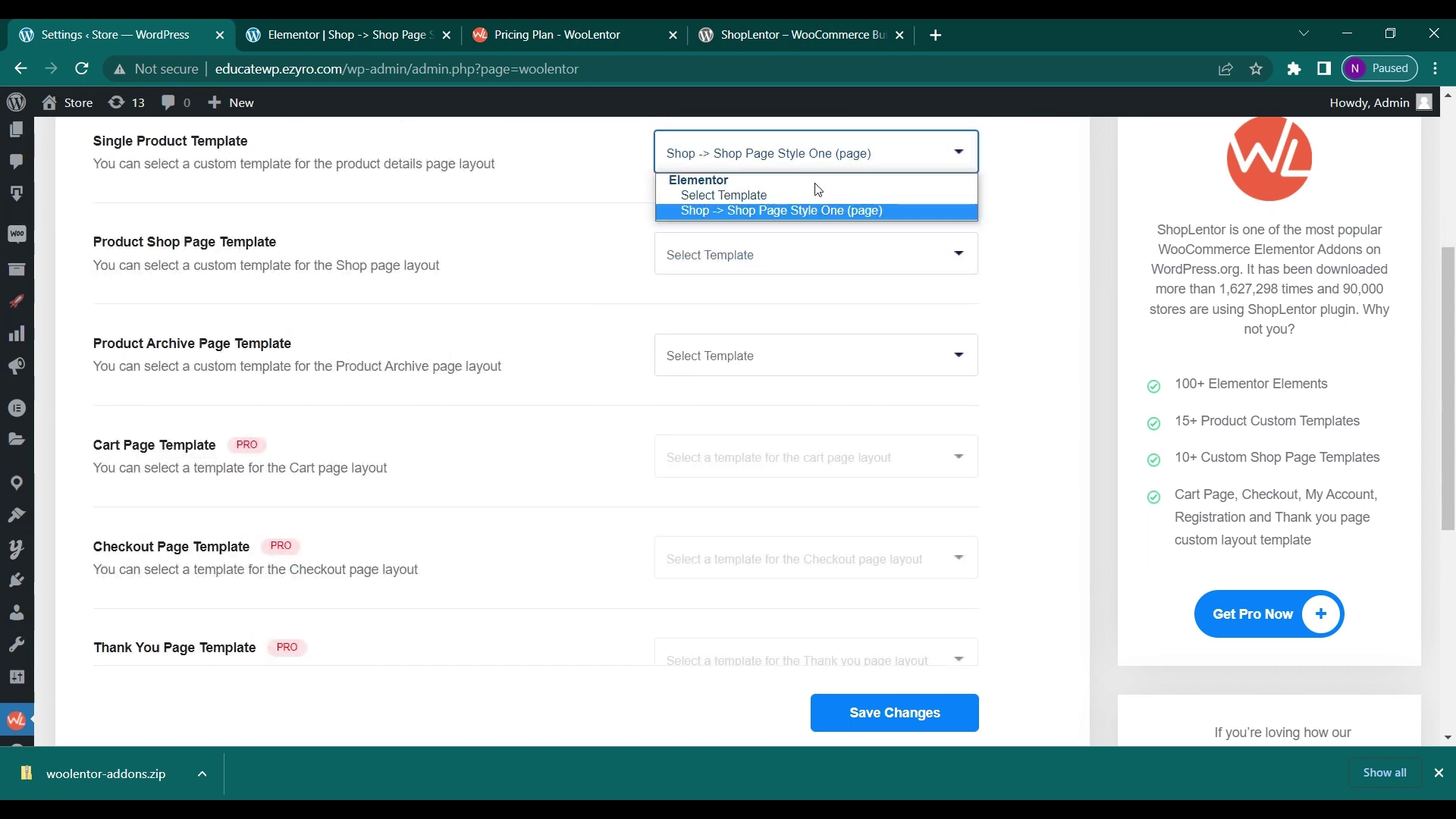
left_click(812, 195)
scroll(605, 410, "down", 2)
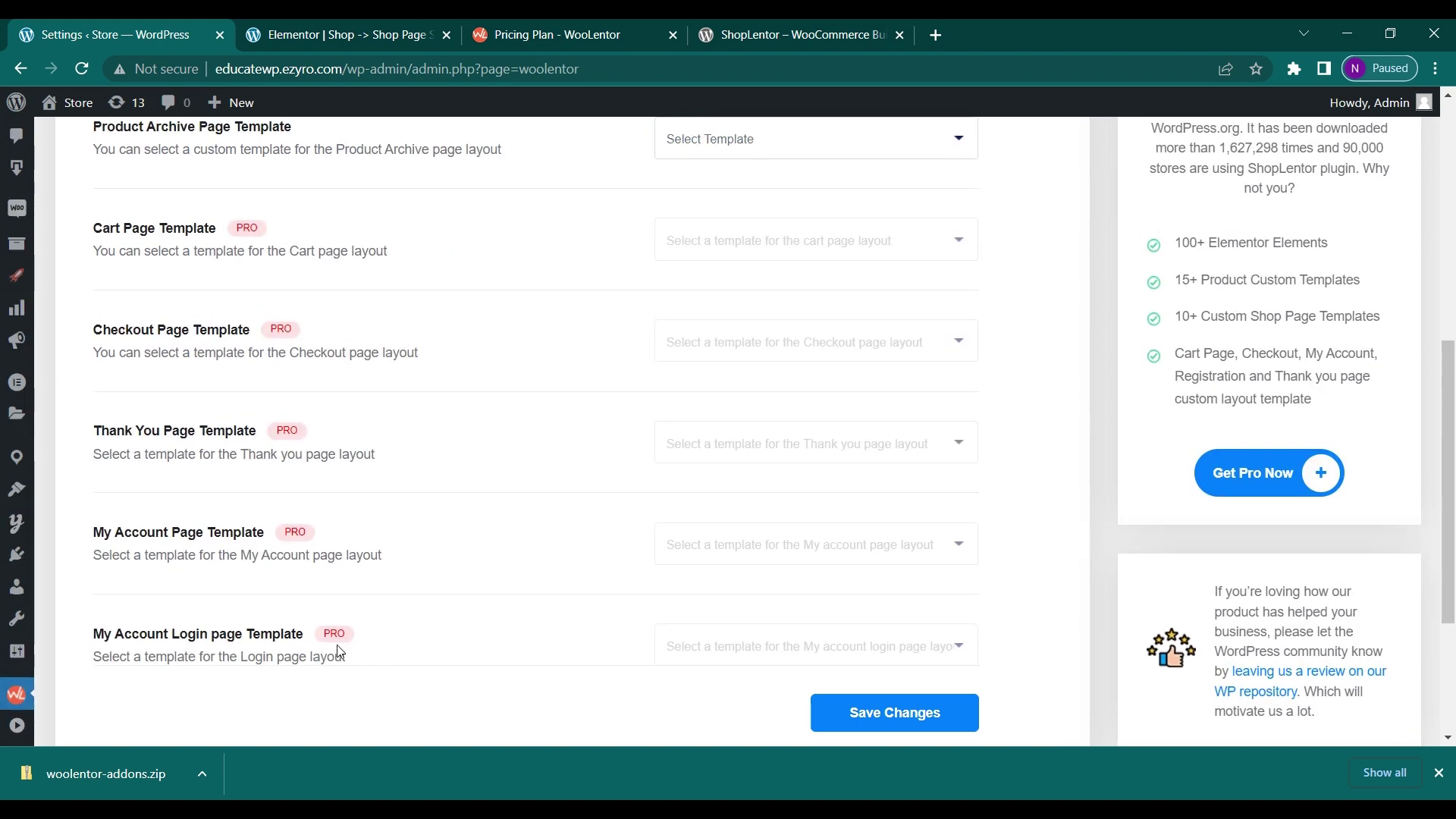
scroll(339, 652, "down", 2)
scroll(339, 652, "up", 7)
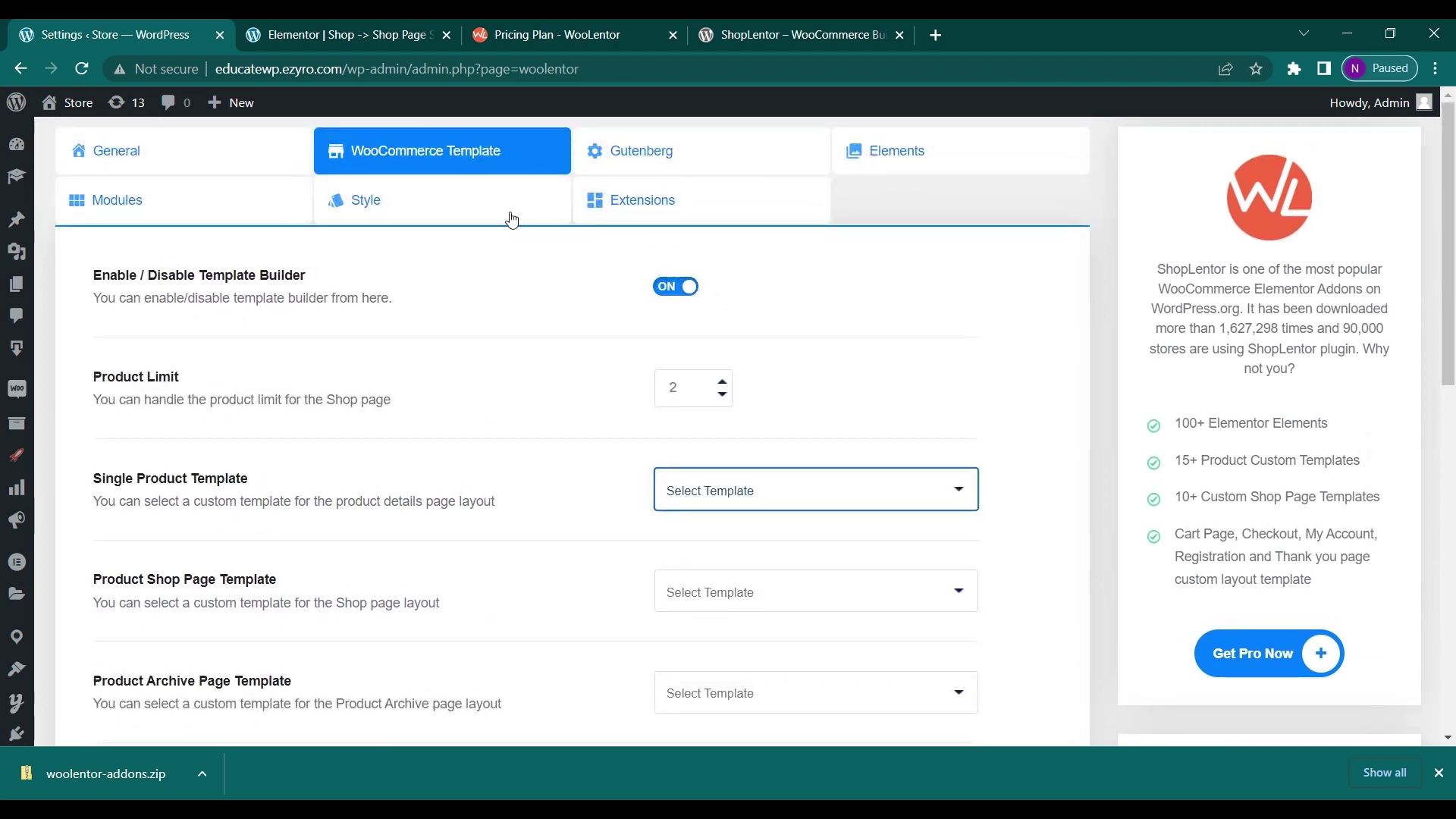
left_click(652, 165)
left_click(652, 165)
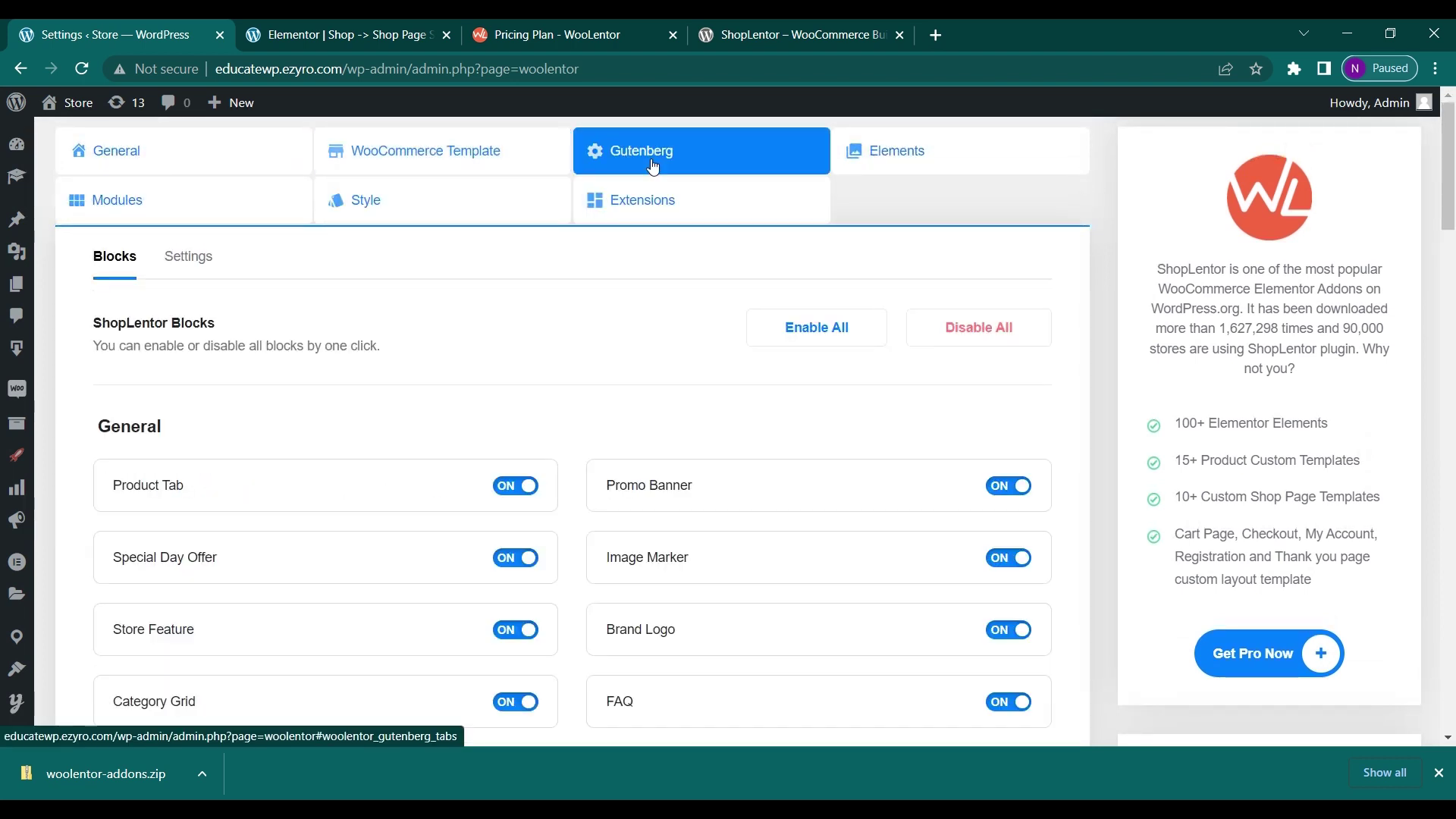
scroll(455, 427, "down", 1)
scroll(455, 427, "up", 1)
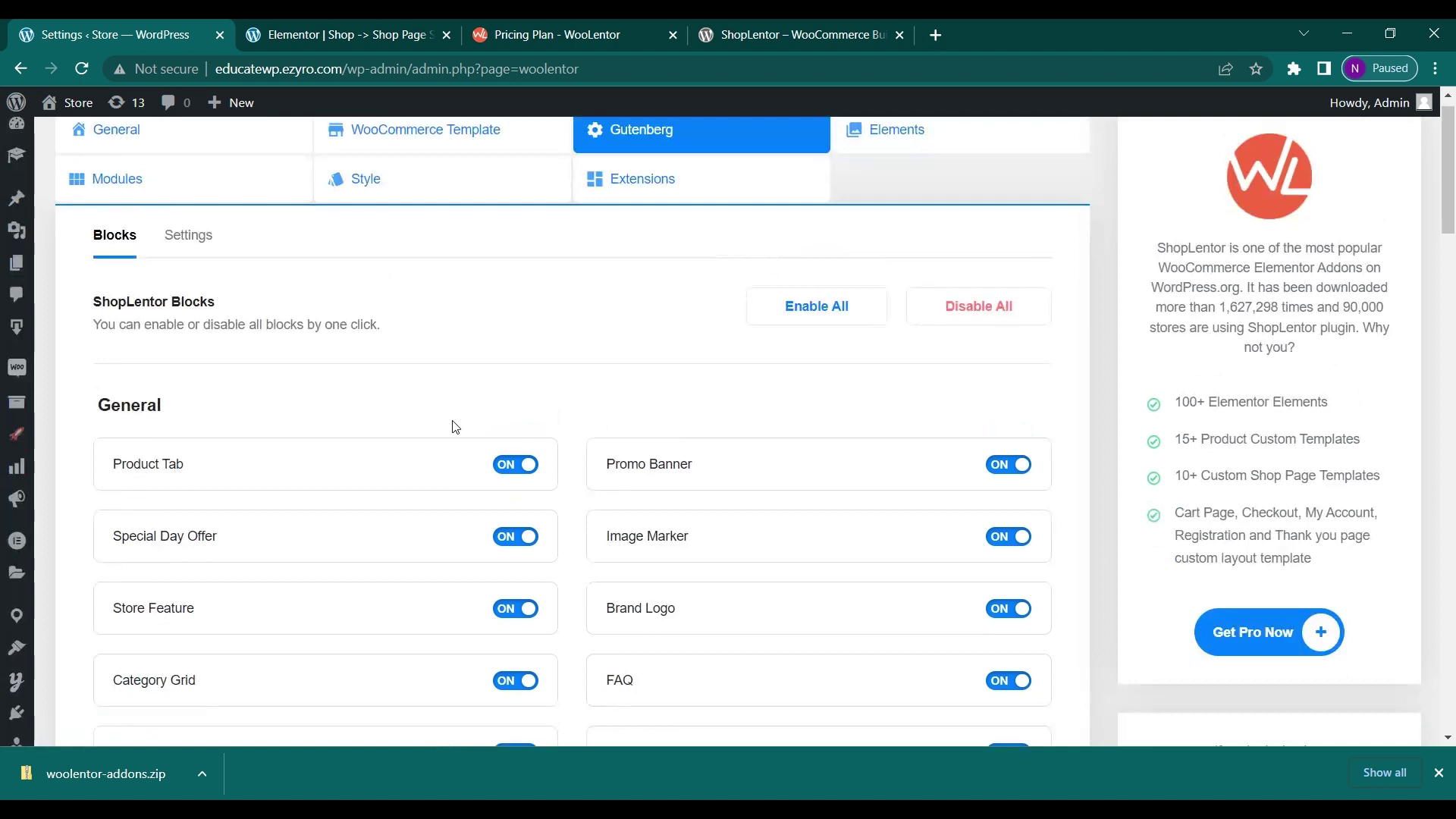
scroll(455, 427, "down", 3)
scroll(455, 426, "up", 3)
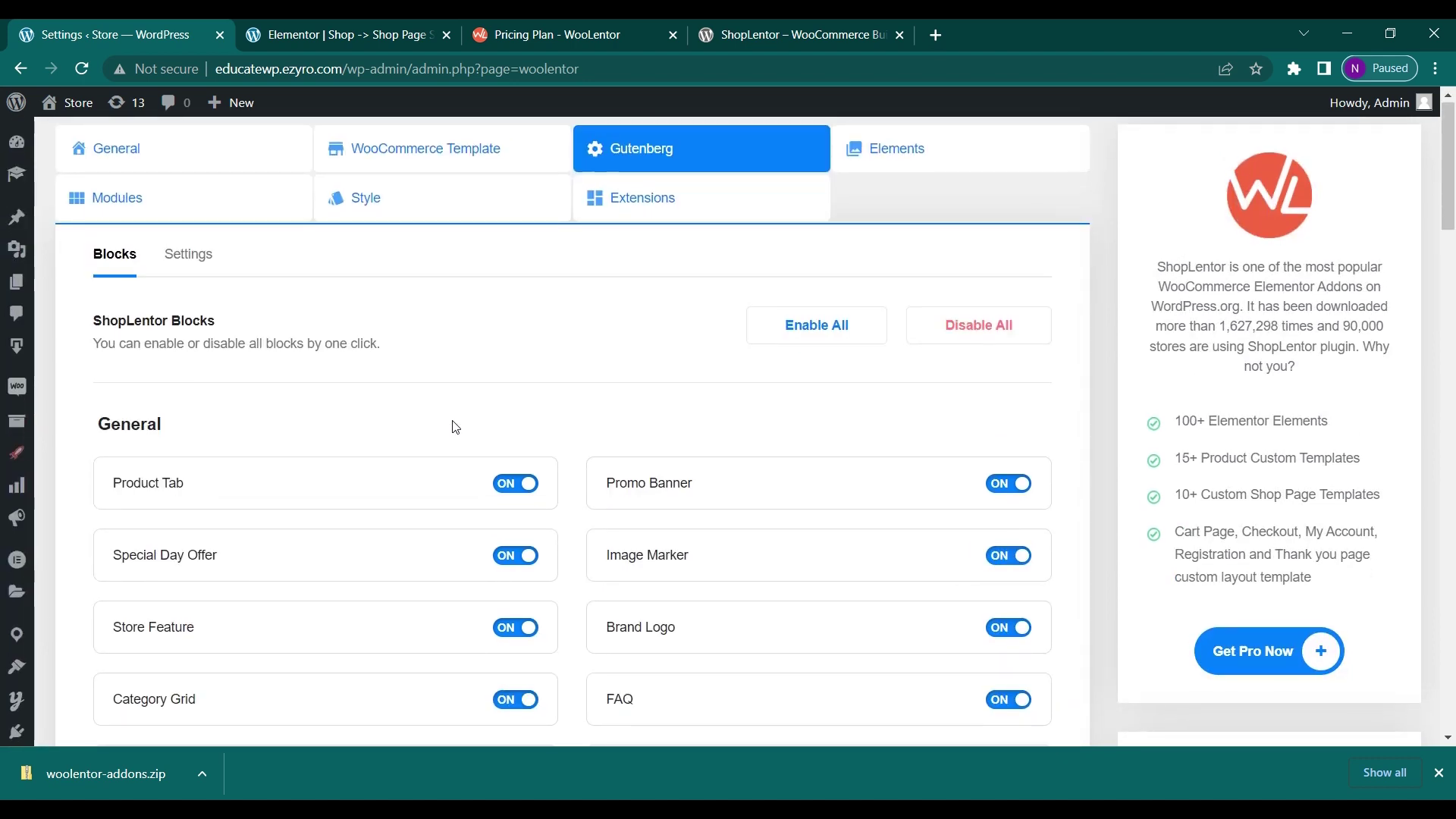
scroll(455, 427, "down", 3)
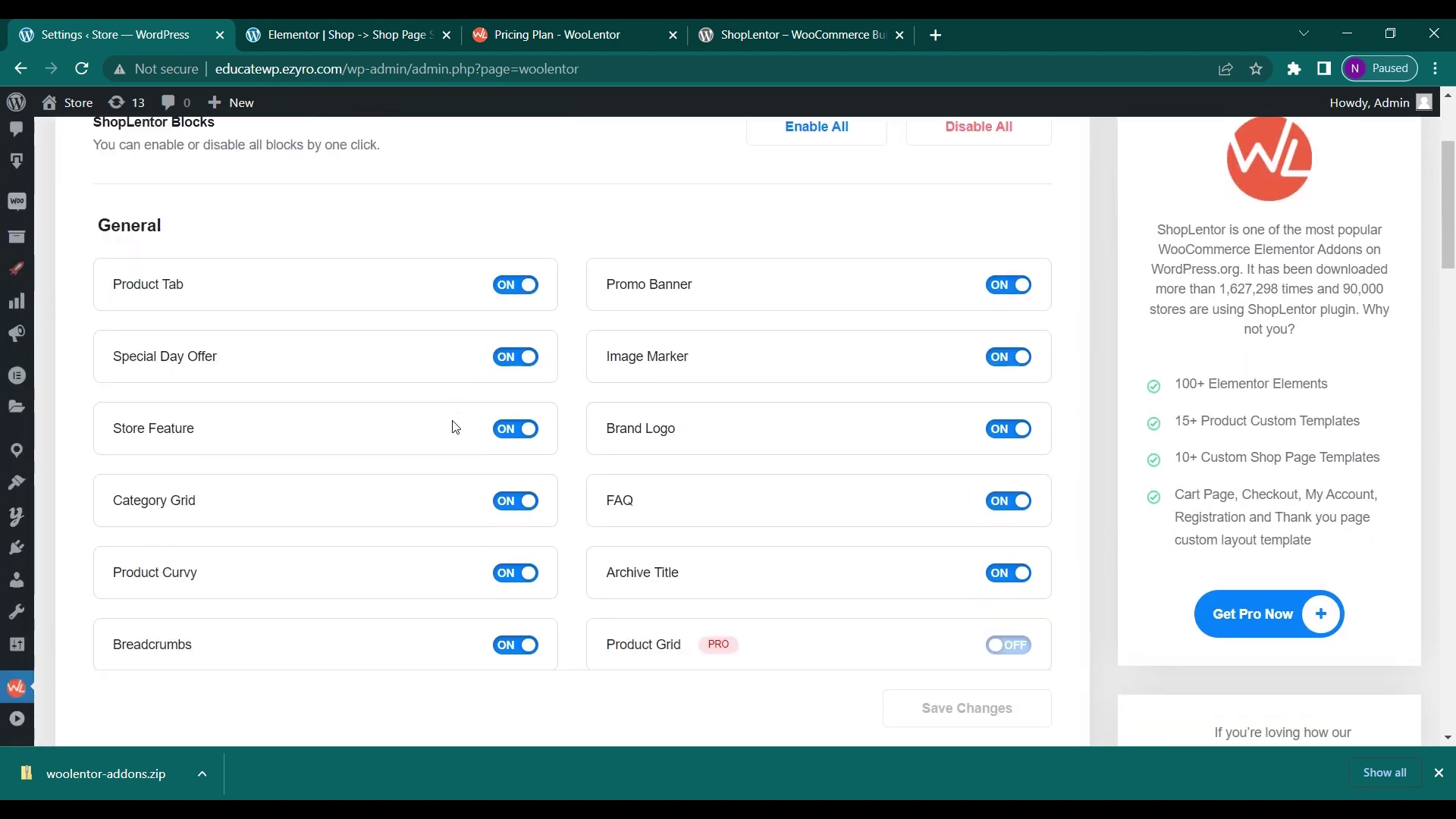
scroll(855, 471, "down", 1)
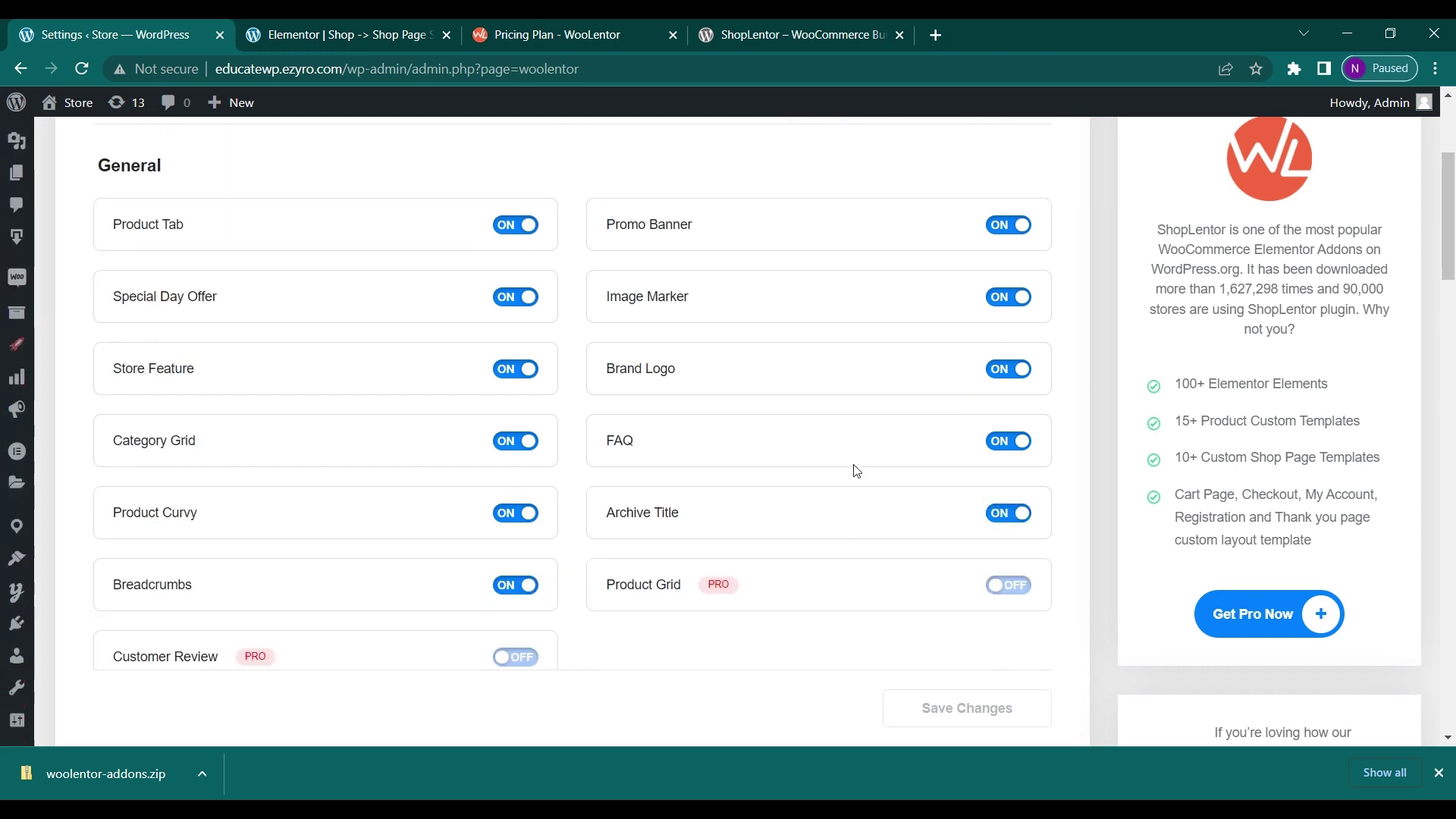
left_click(1016, 226)
left_click(1016, 226)
scroll(593, 426, "up", 1)
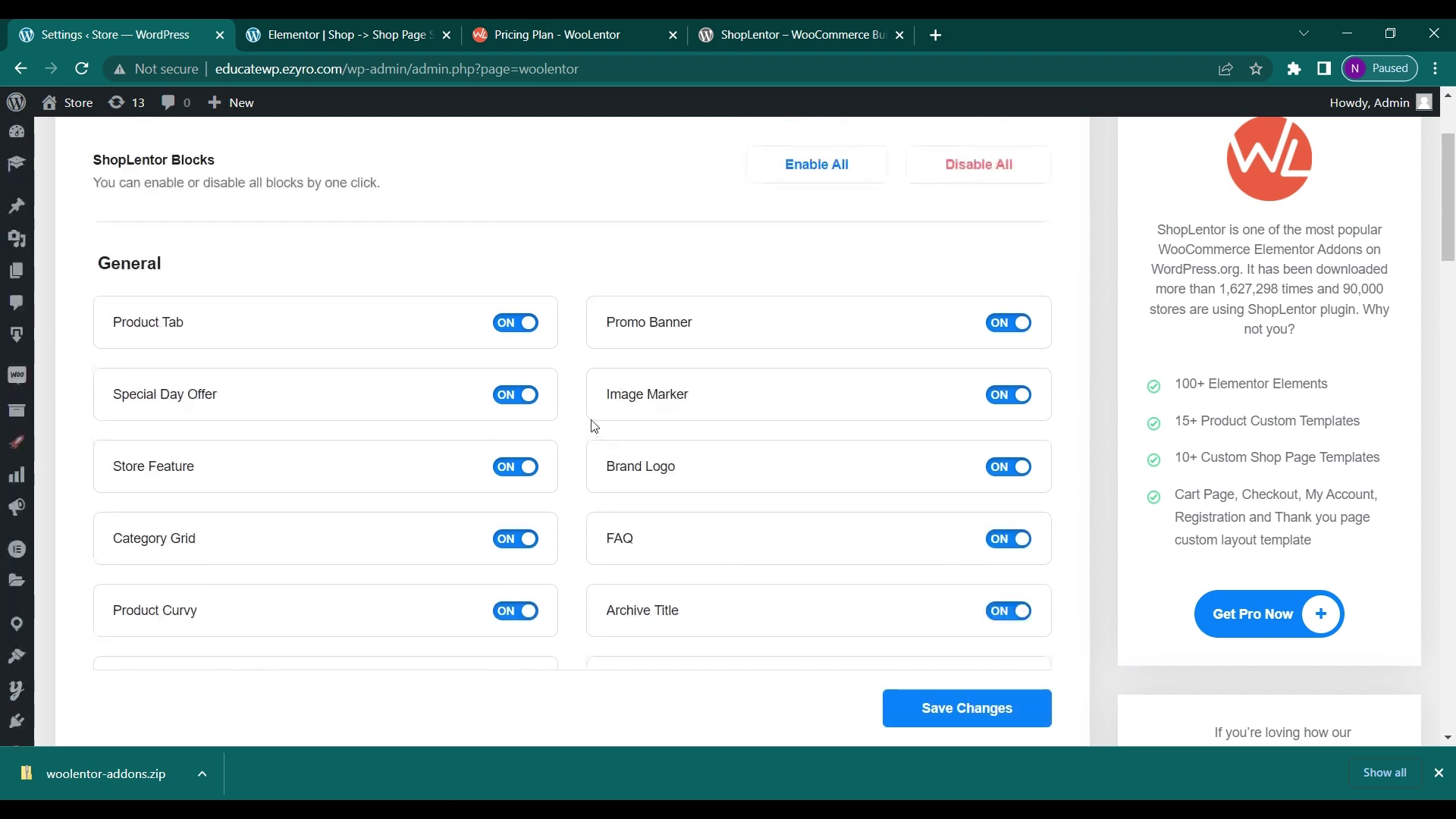
scroll(594, 426, "up", 2)
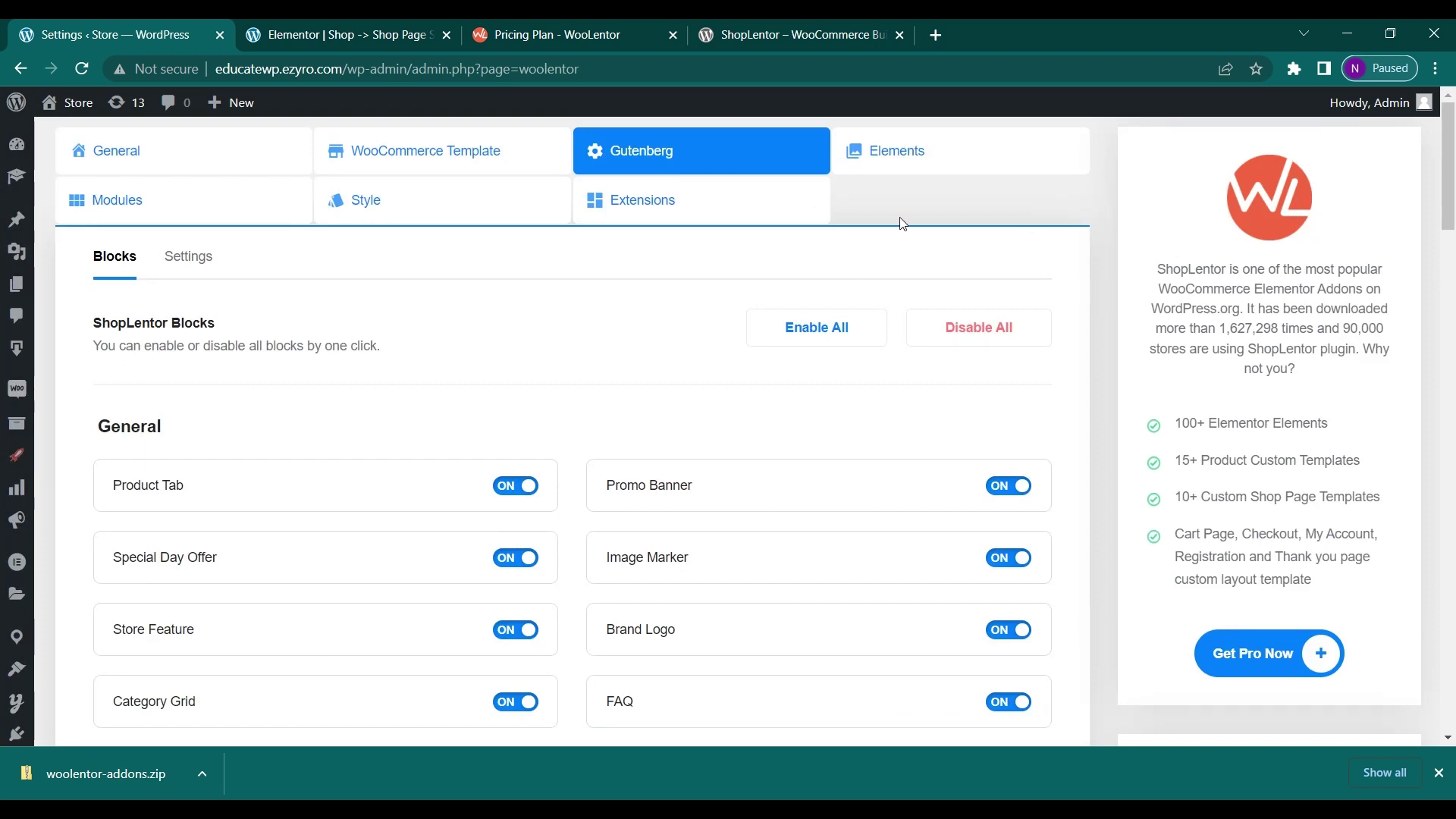
On the Elements tab, toggle Product Tab off and back on, then review the remaining elements
left_click(908, 152)
scroll(521, 366, "down", 2)
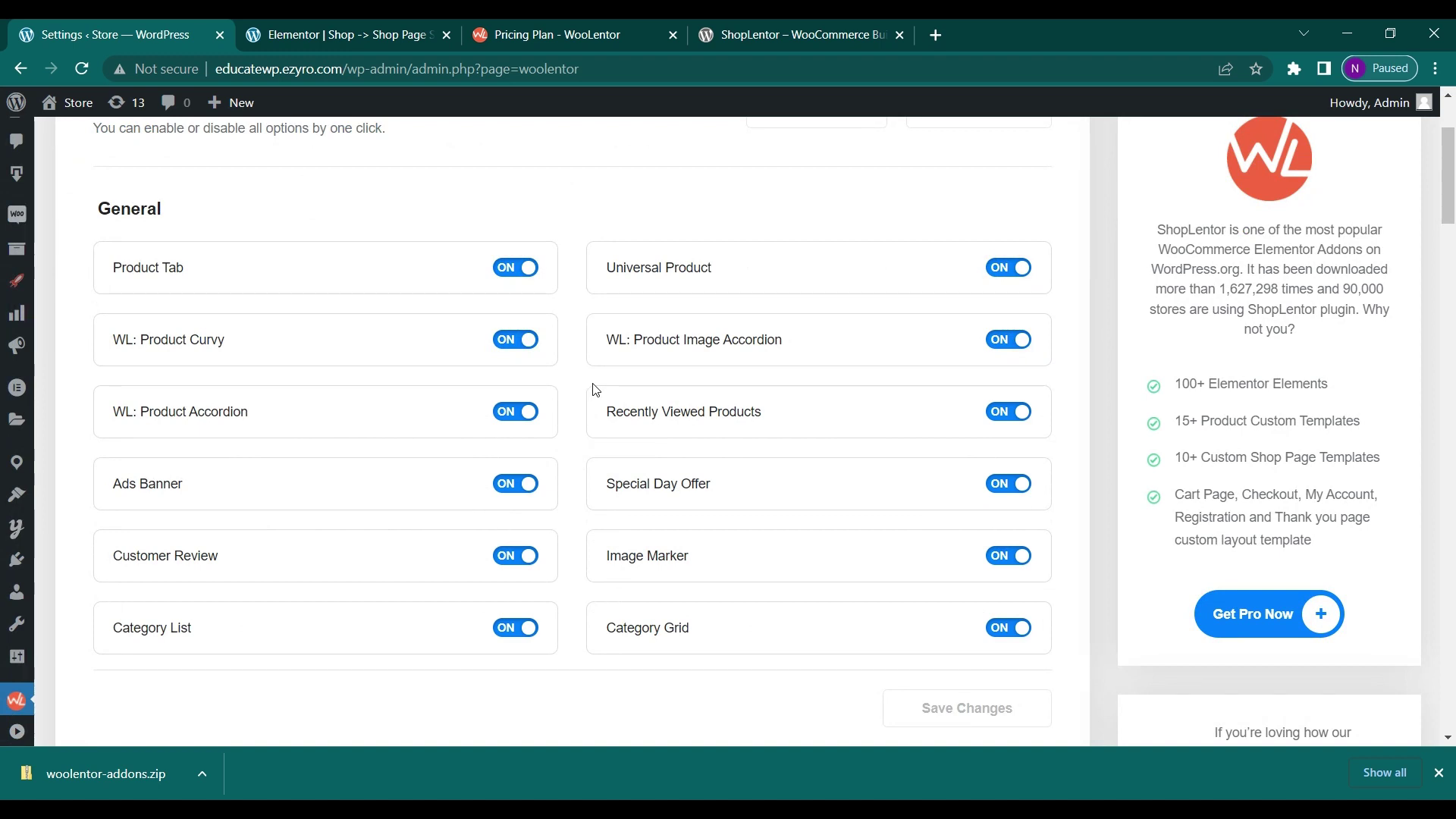
left_click(512, 269)
left_click(513, 269)
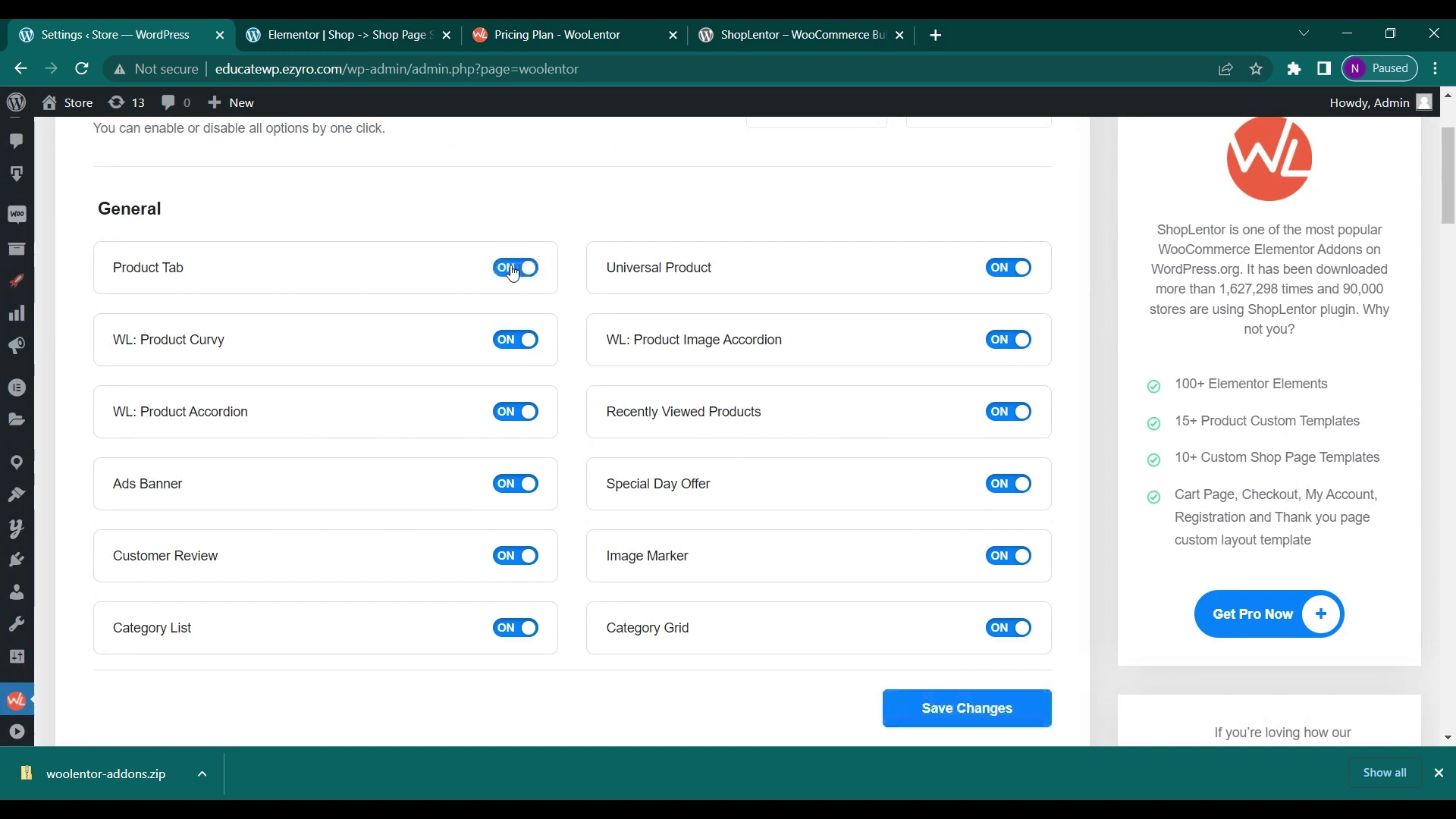
scroll(348, 293, "down", 4)
scroll(348, 292, "down", 5)
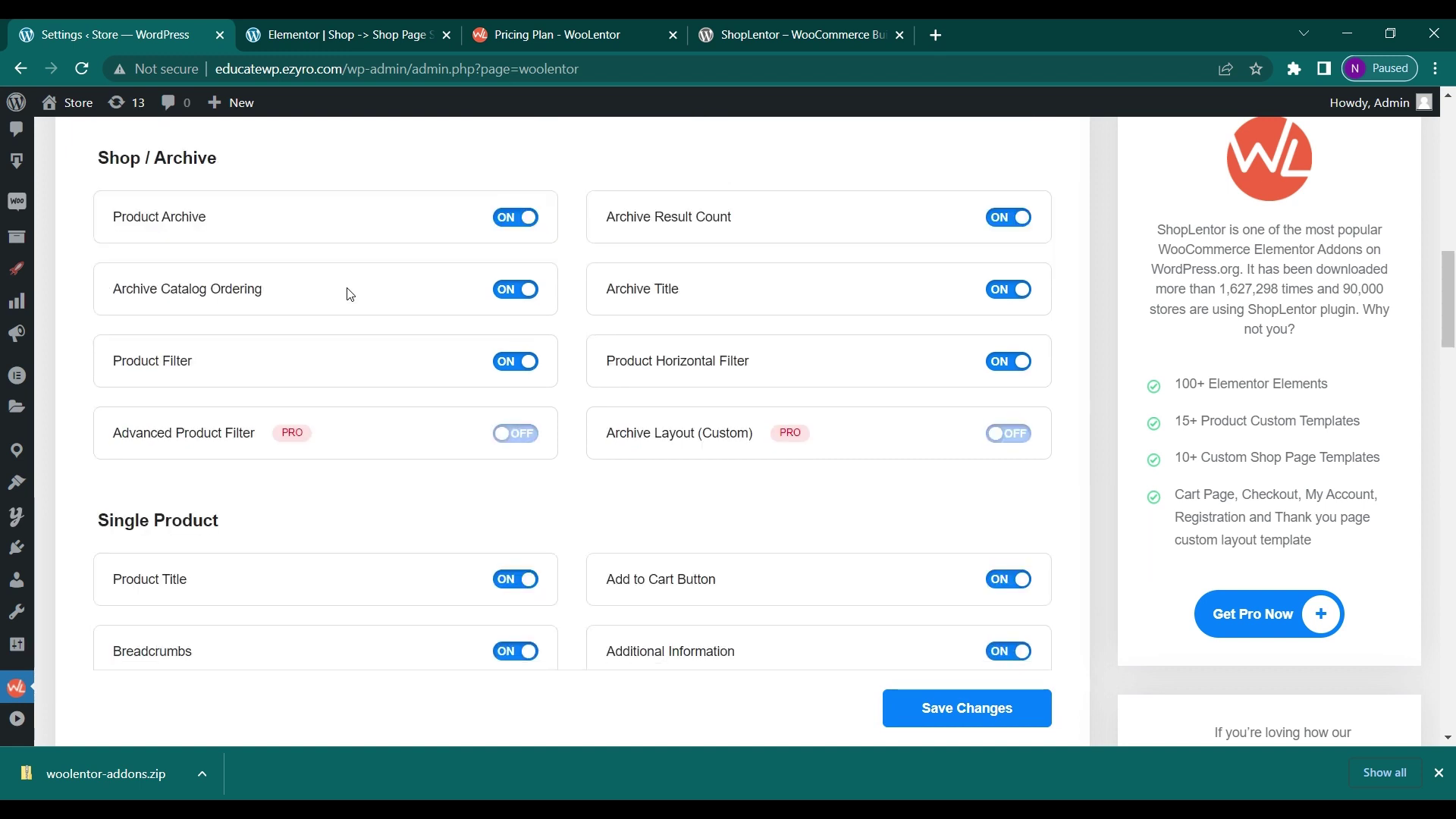
scroll(348, 293, "down", 1)
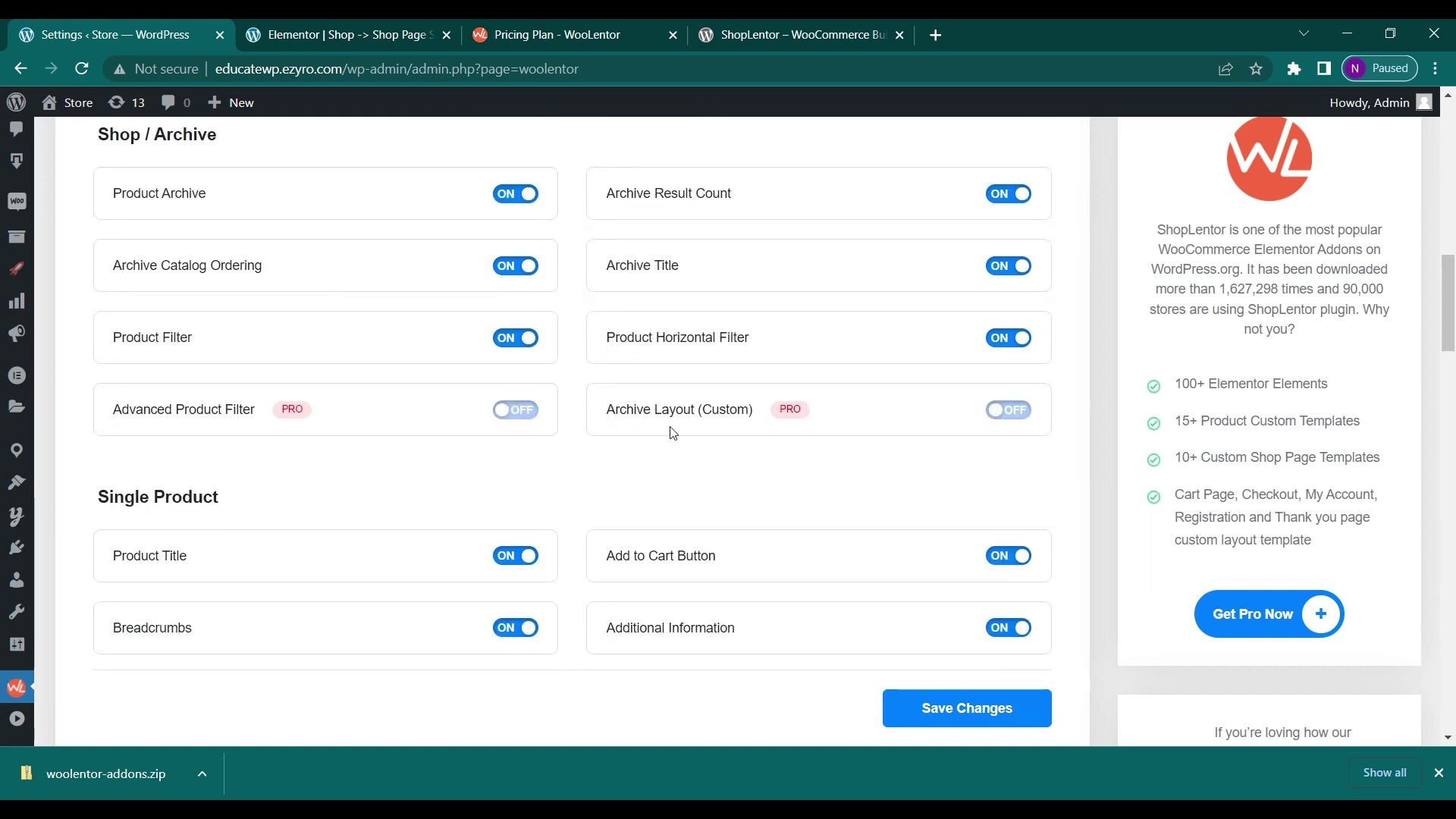
scroll(716, 432, "down", 3)
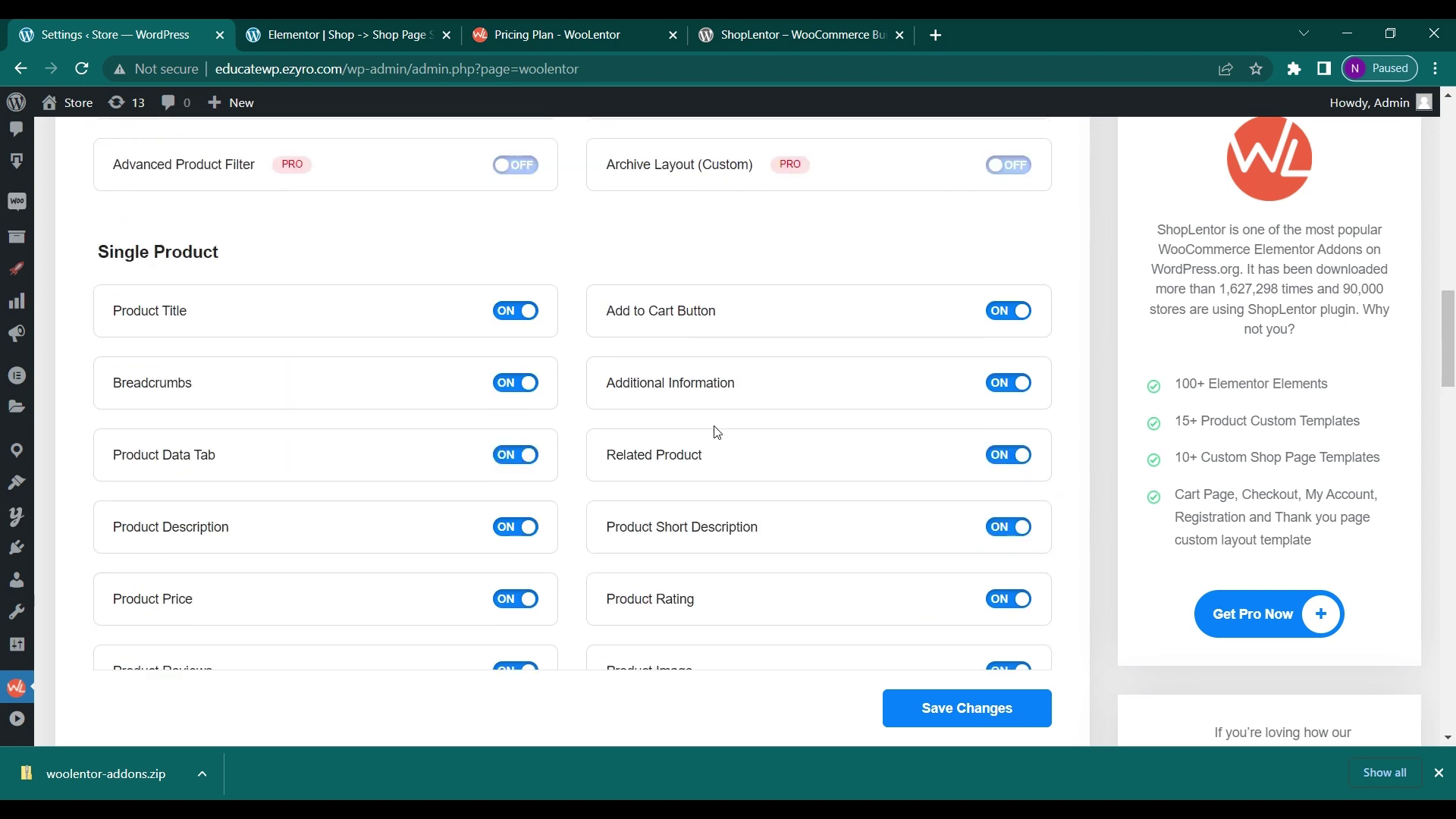
scroll(455, 226, "down", 5)
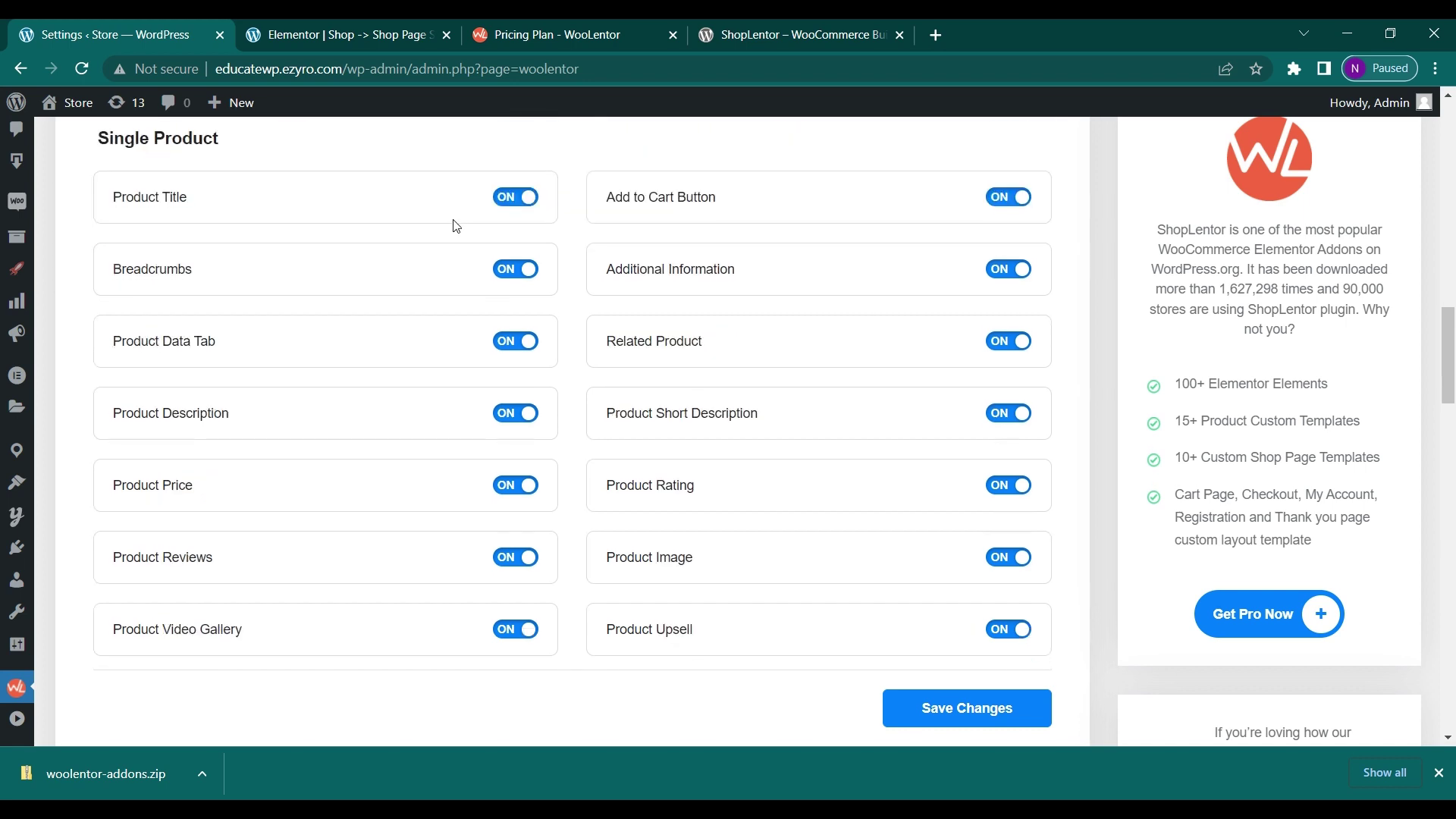
scroll(455, 226, "up", 20)
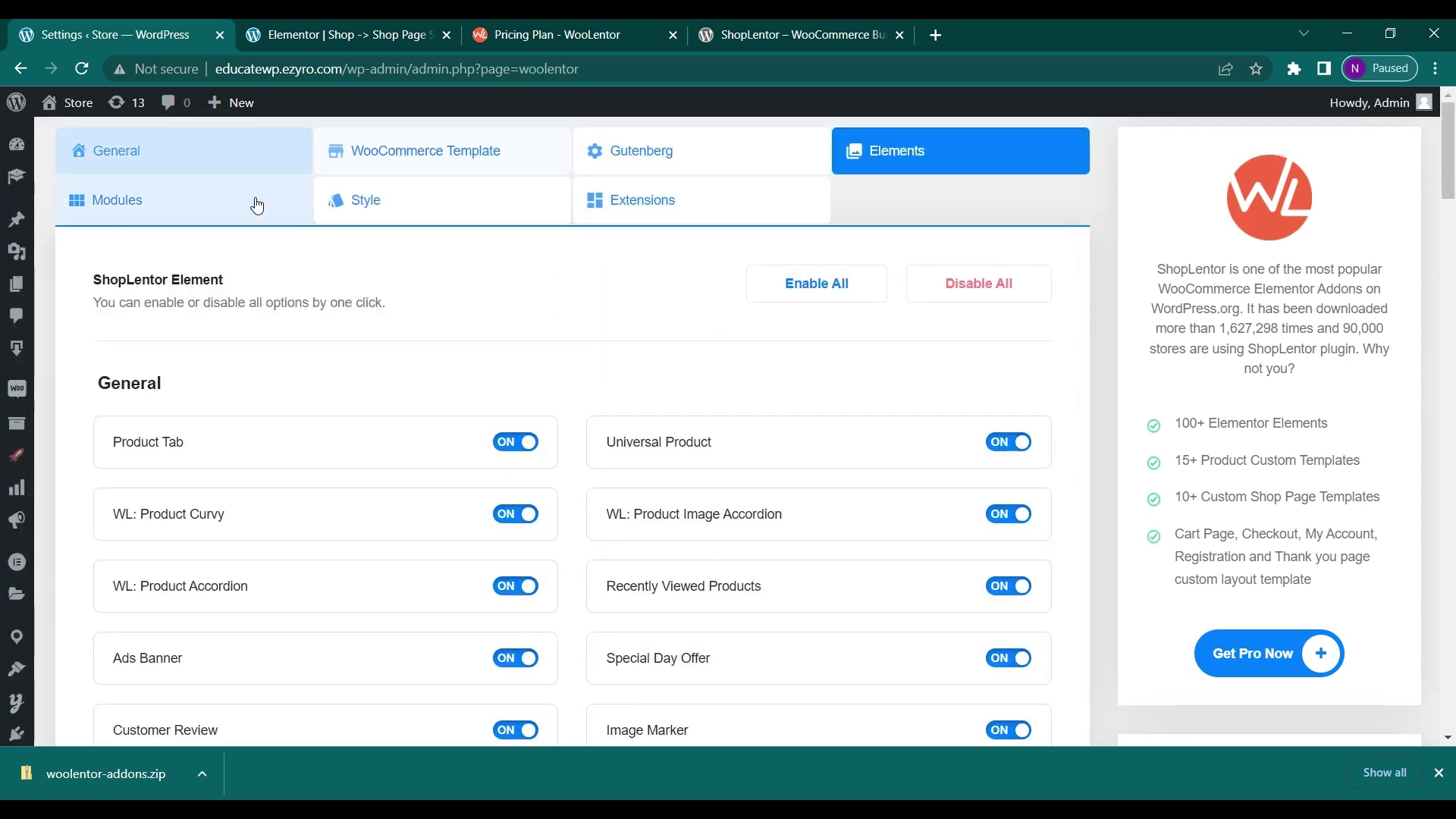
Open the Sales Notification module settings and switch Enable to ON
left_click(241, 219)
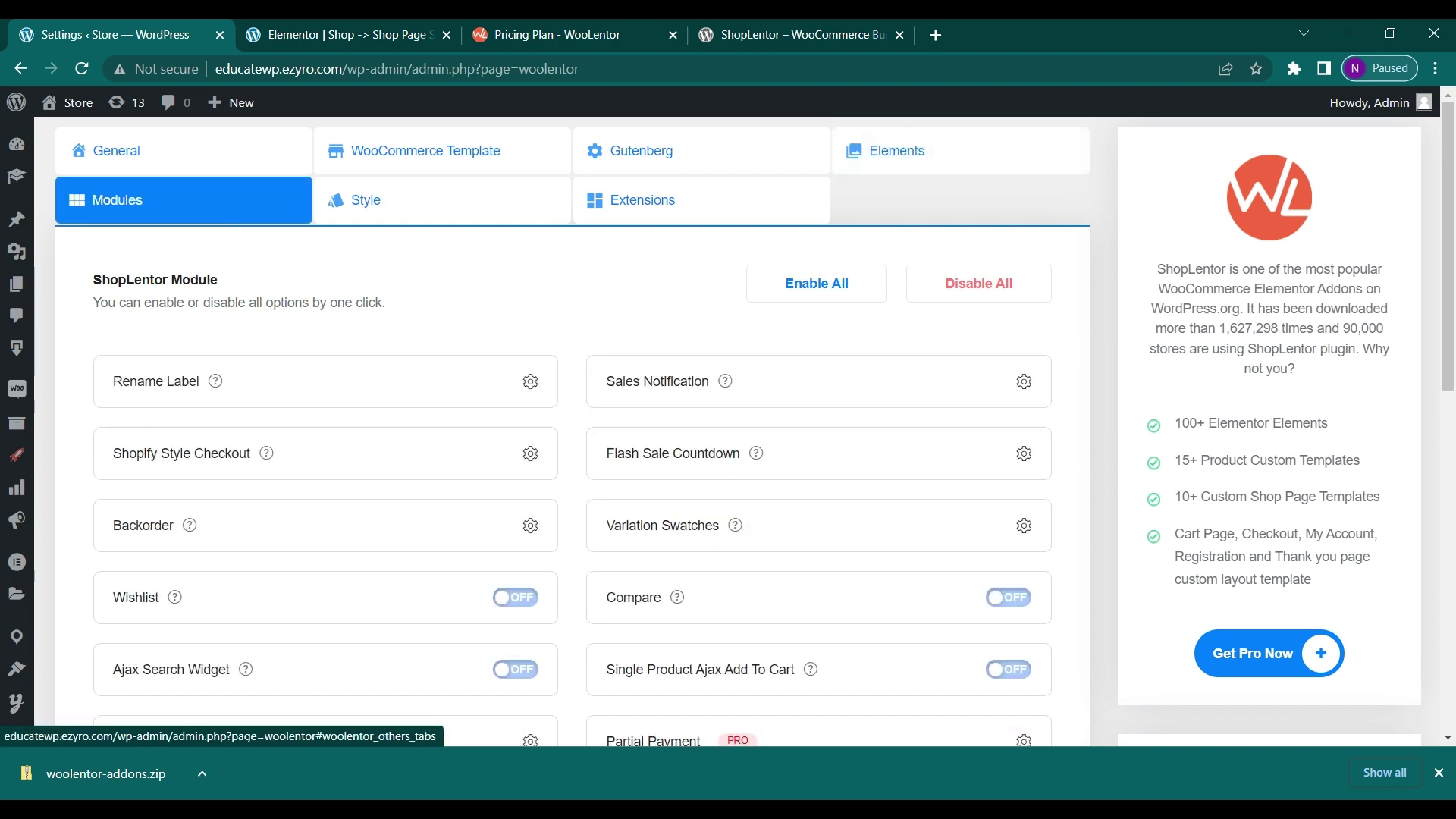
scroll(416, 289, "down", 1)
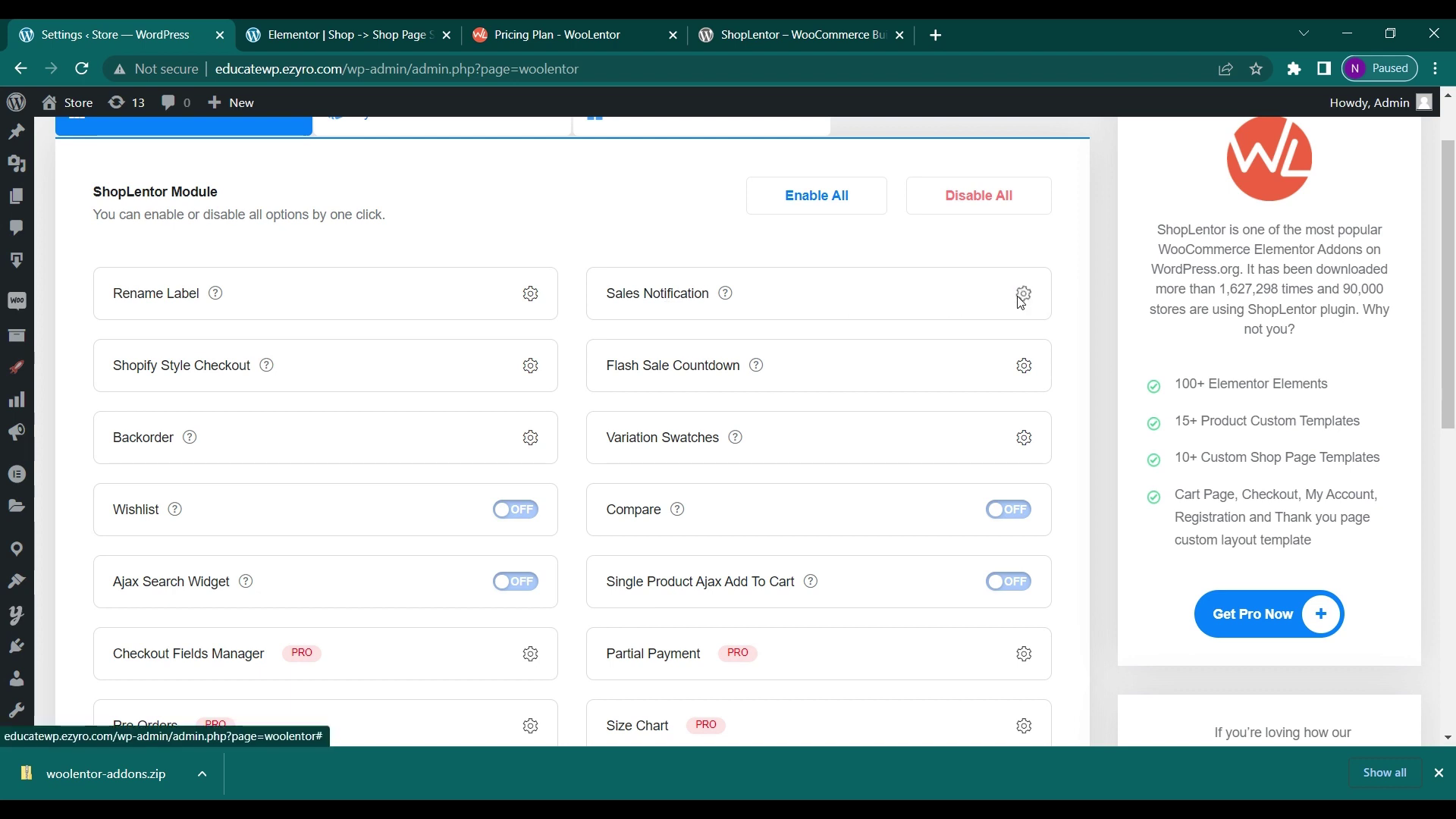
left_click(1023, 293)
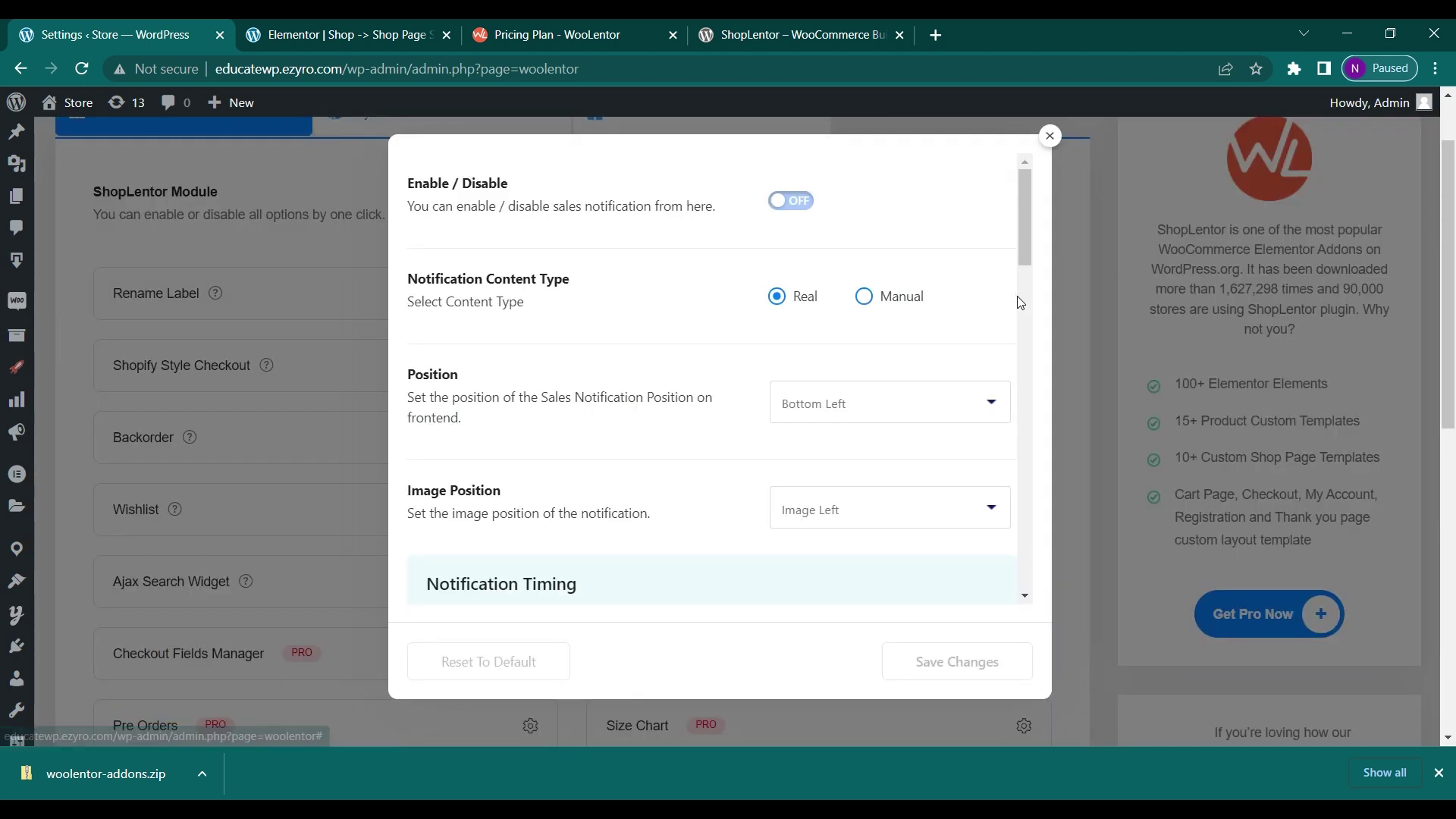
left_click(791, 202)
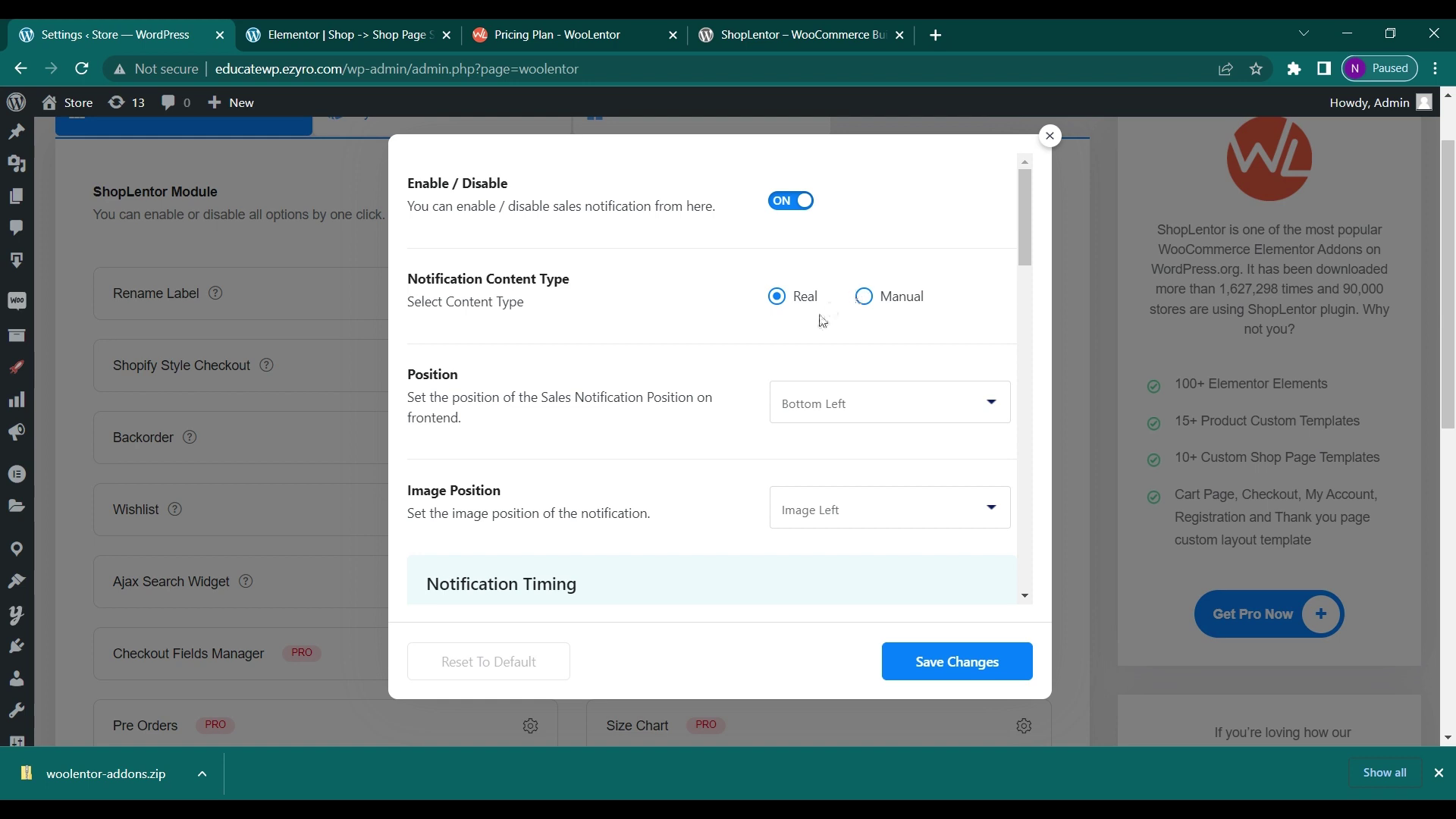
Keep the notification position at Bottom Left and save the settings
scroll(689, 352, "down", 2)
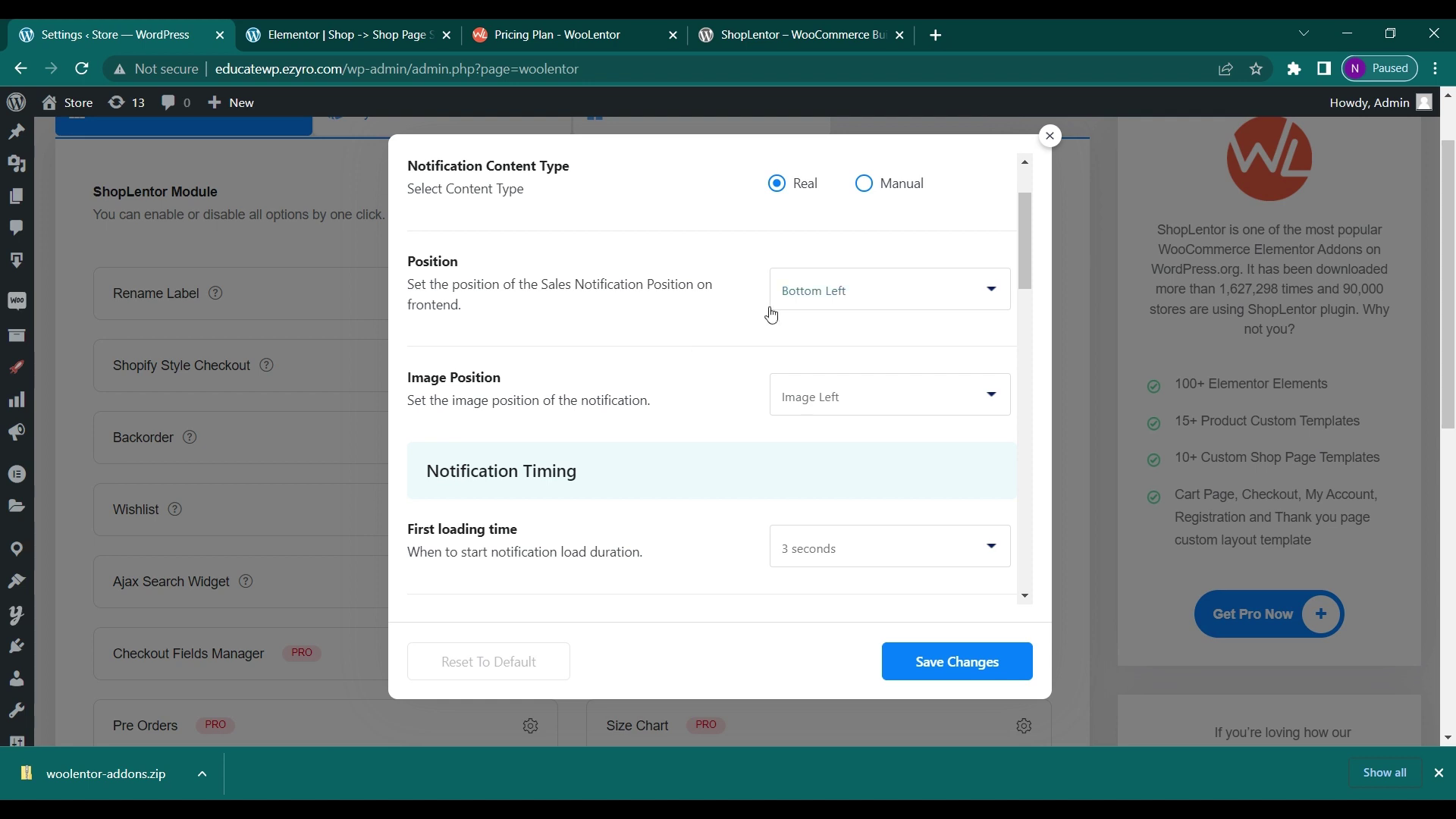
scroll(741, 334, "down", 1)
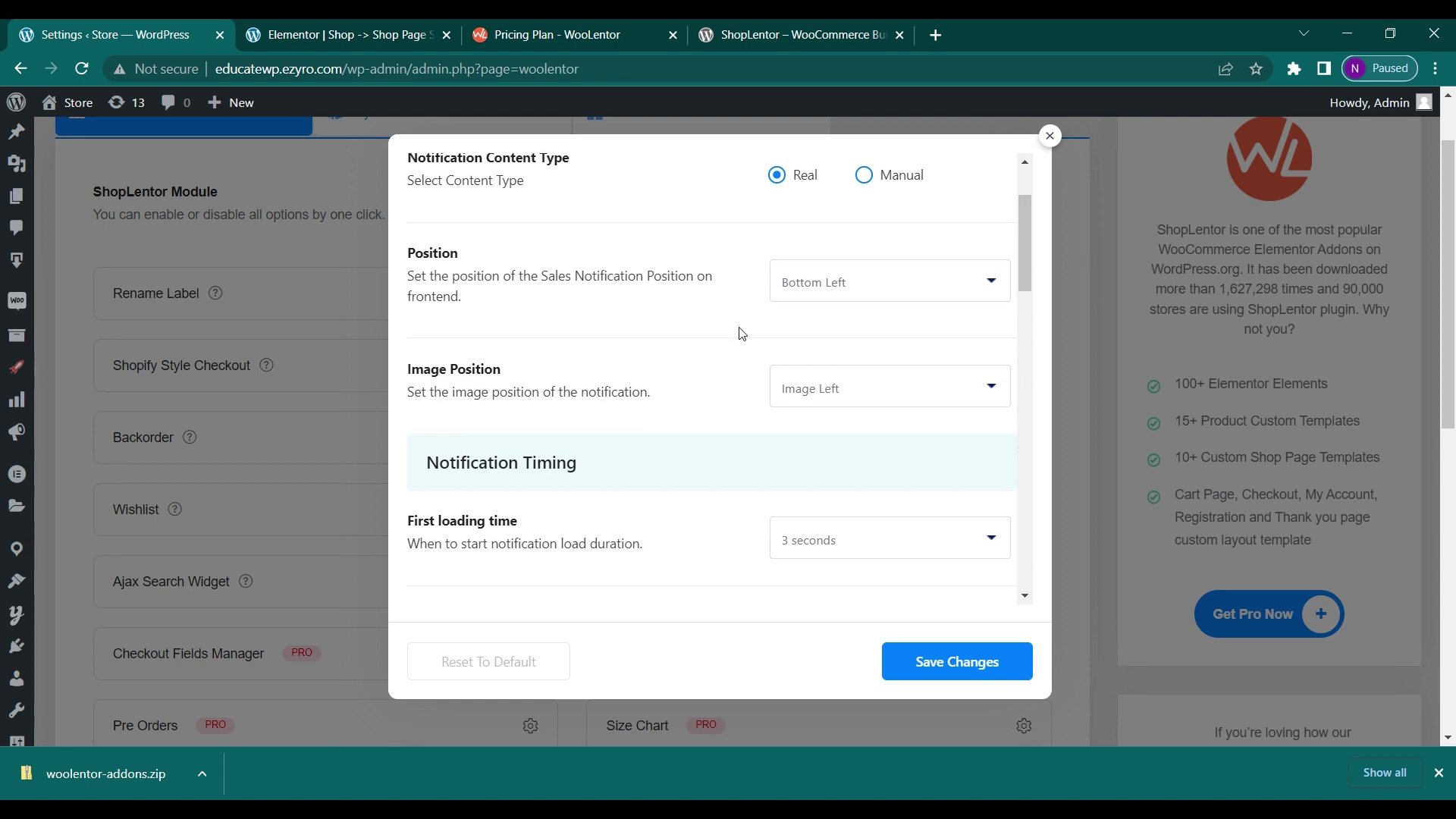
left_click(865, 294)
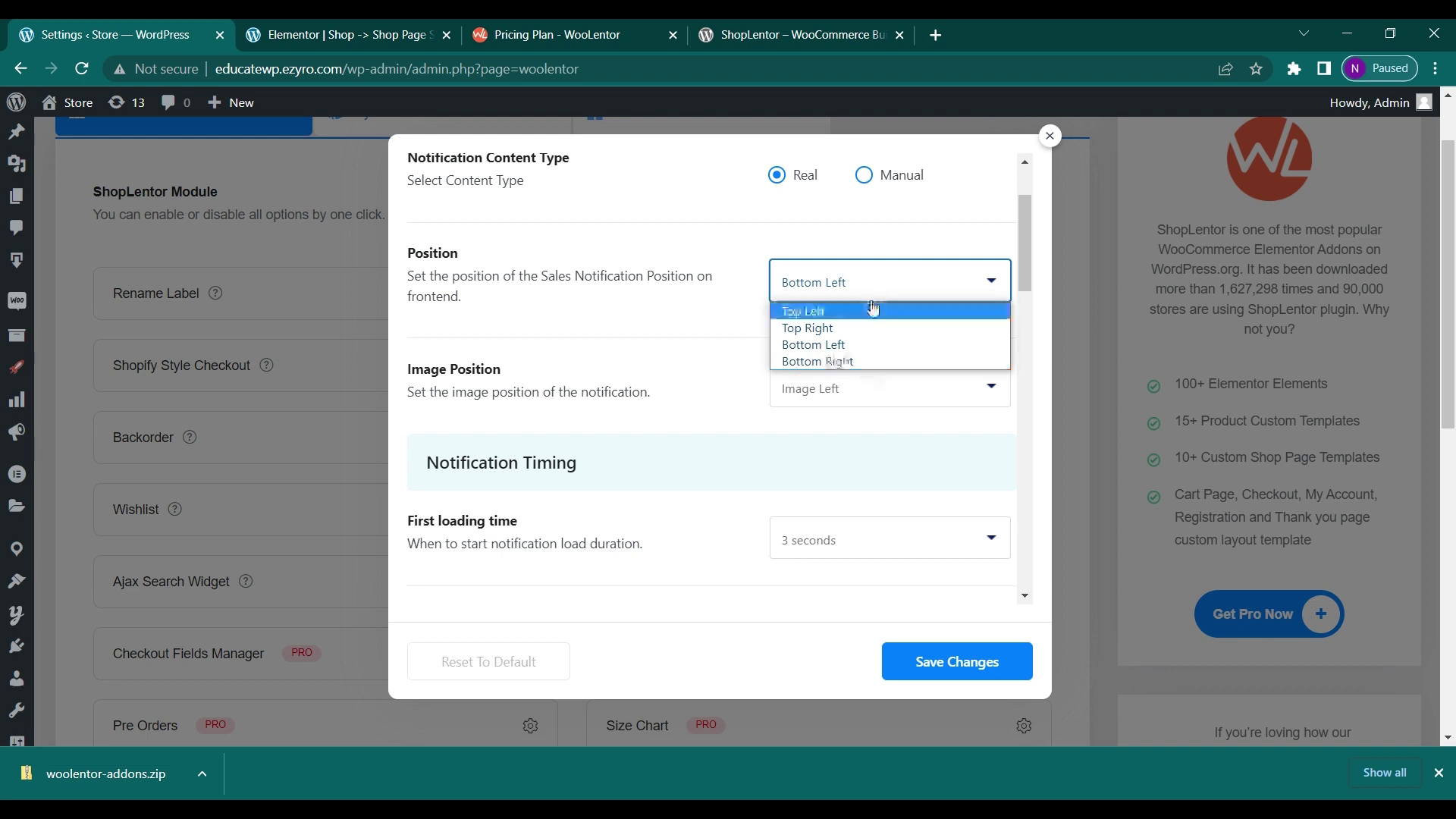
left_click(733, 314)
scroll(690, 458, "down", 4)
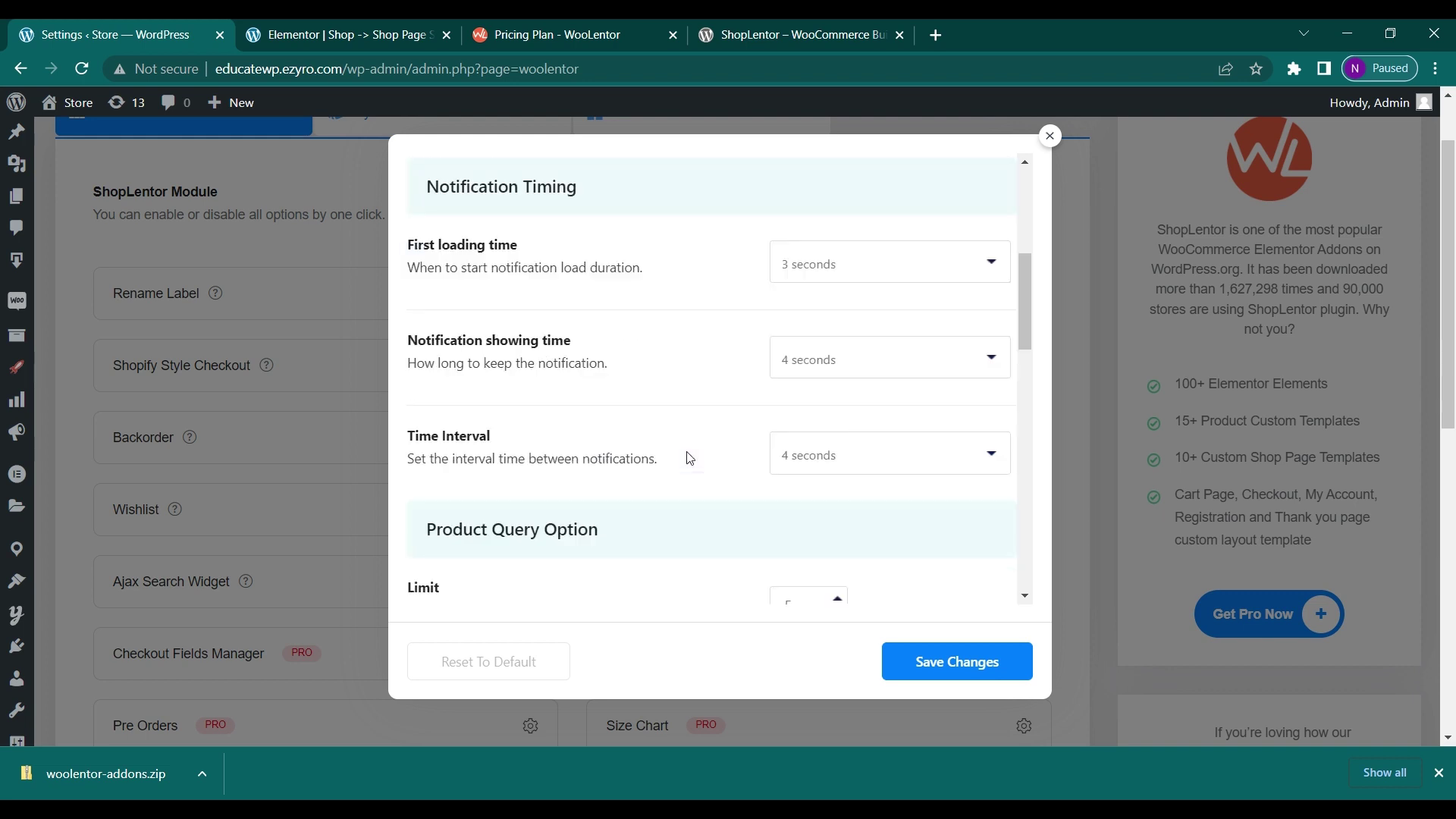
scroll(697, 514, "down", 5)
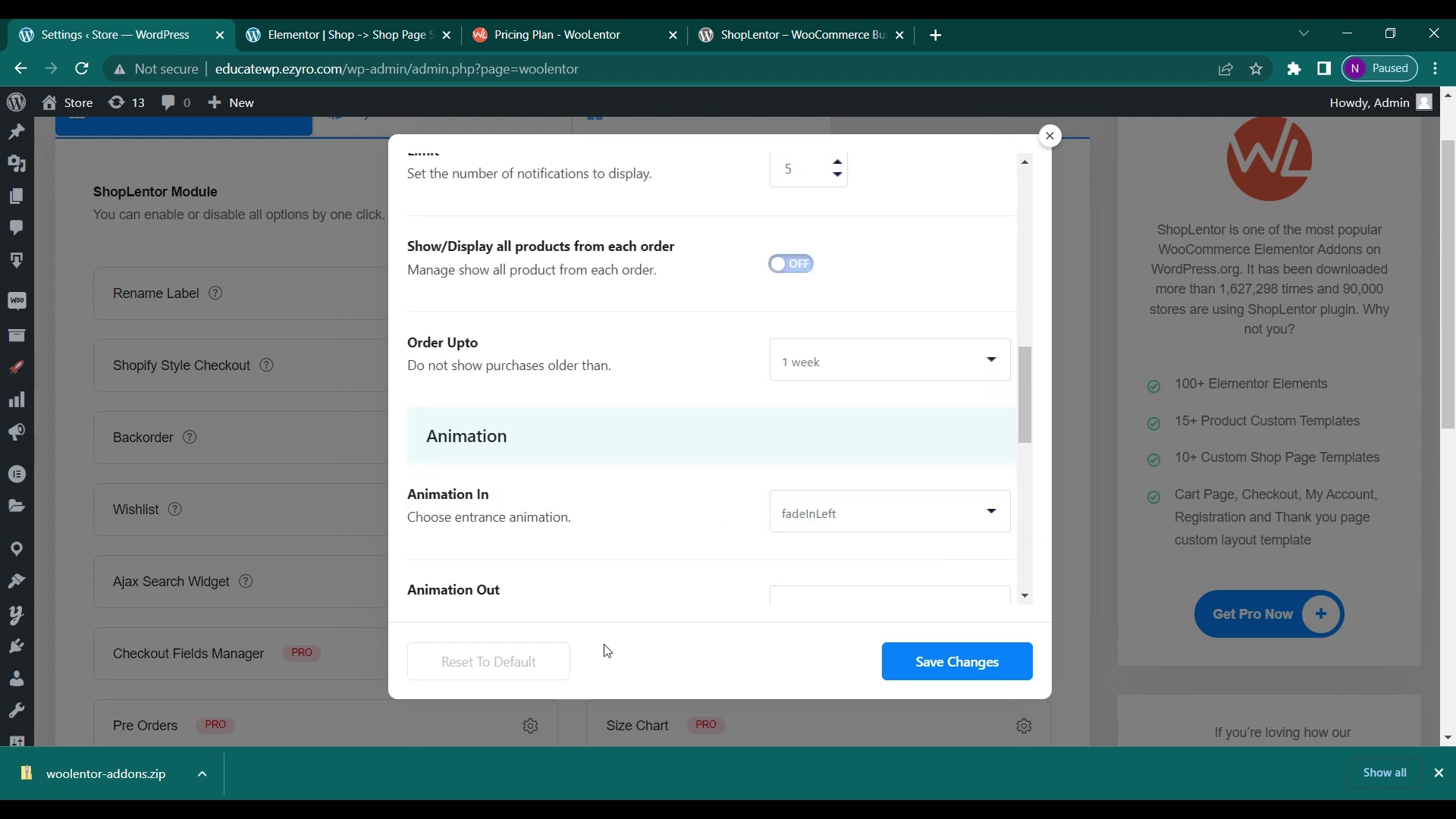
scroll(683, 557, "down", 6)
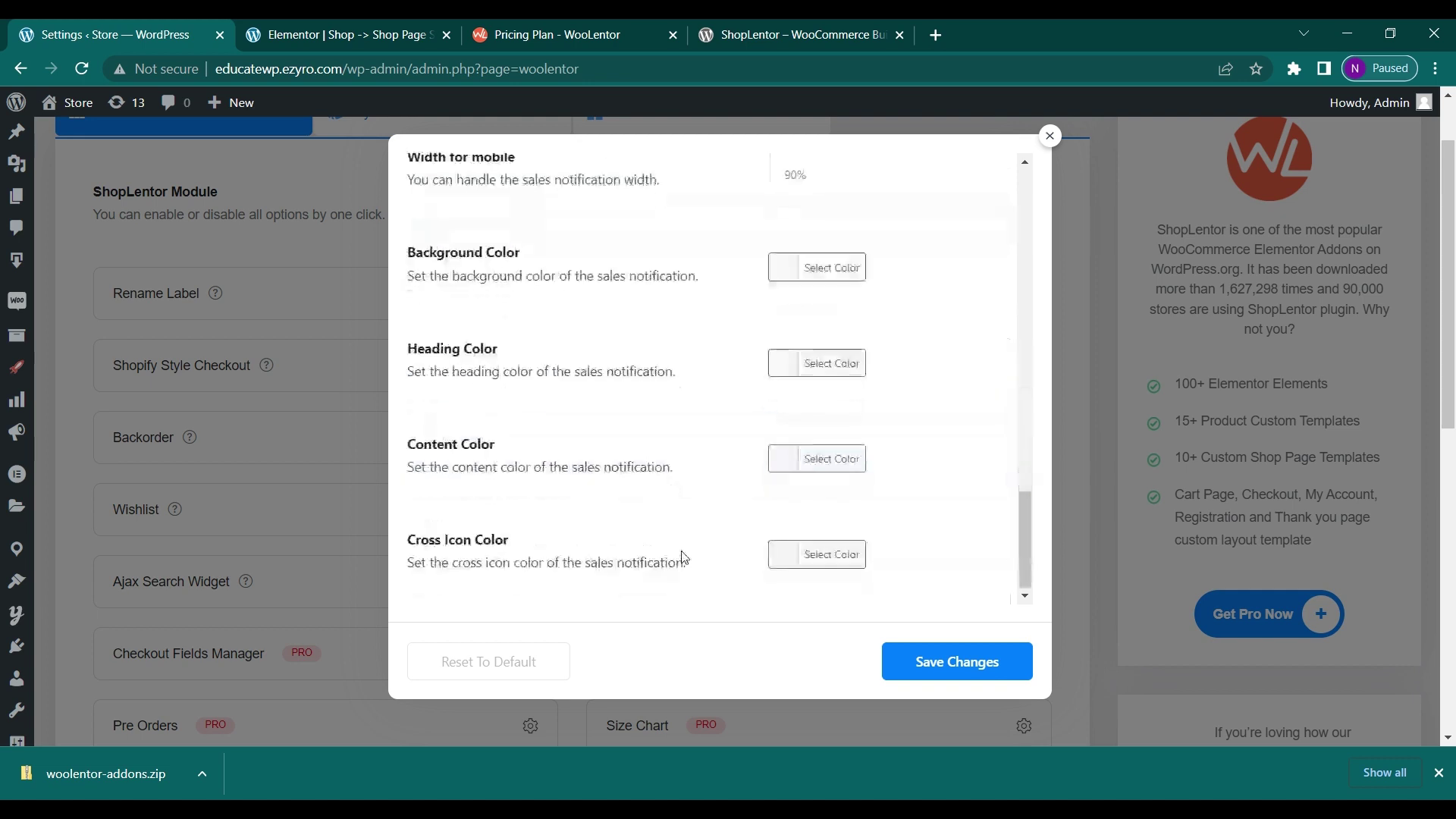
left_click(928, 674)
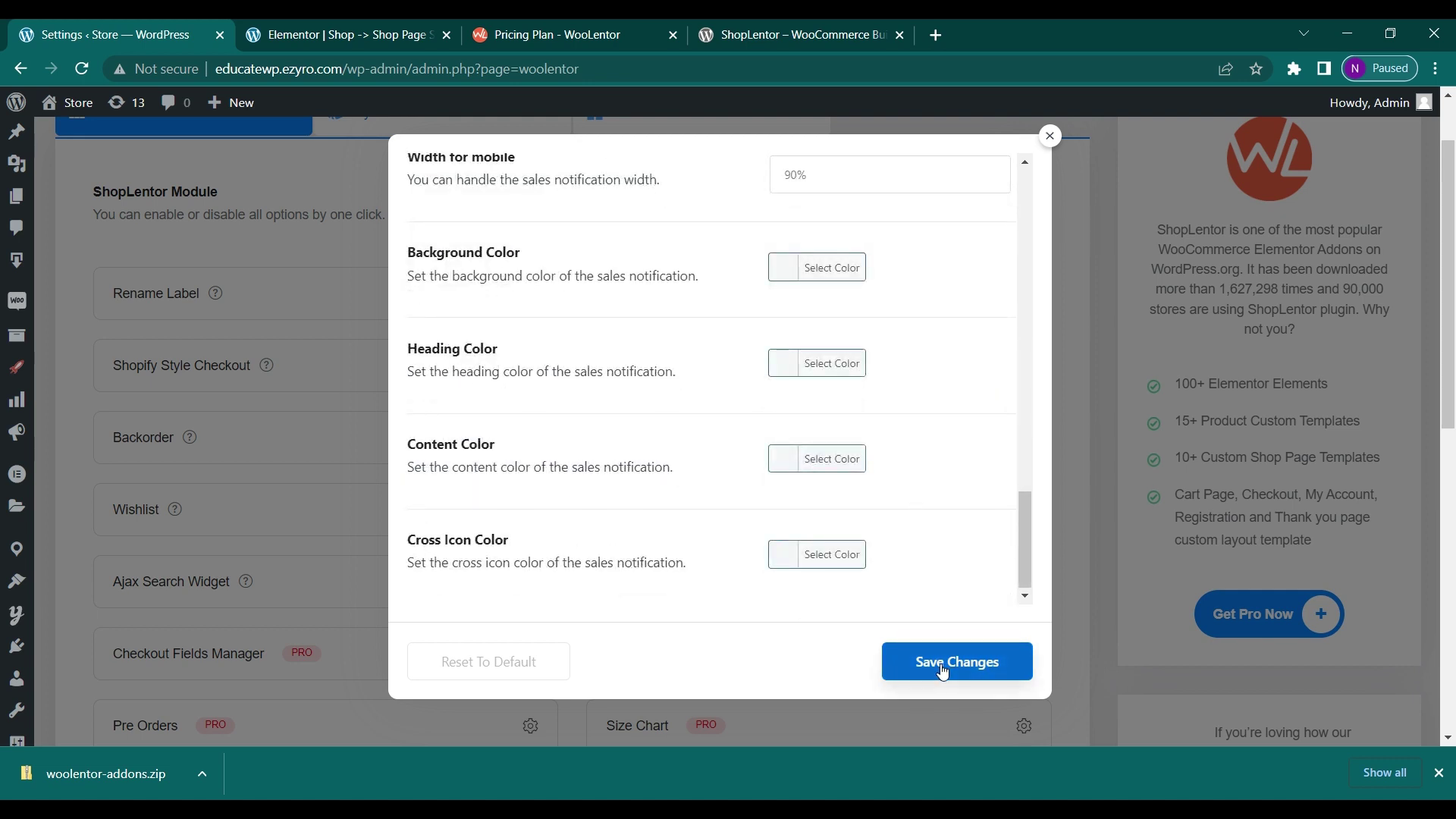
left_click(942, 672)
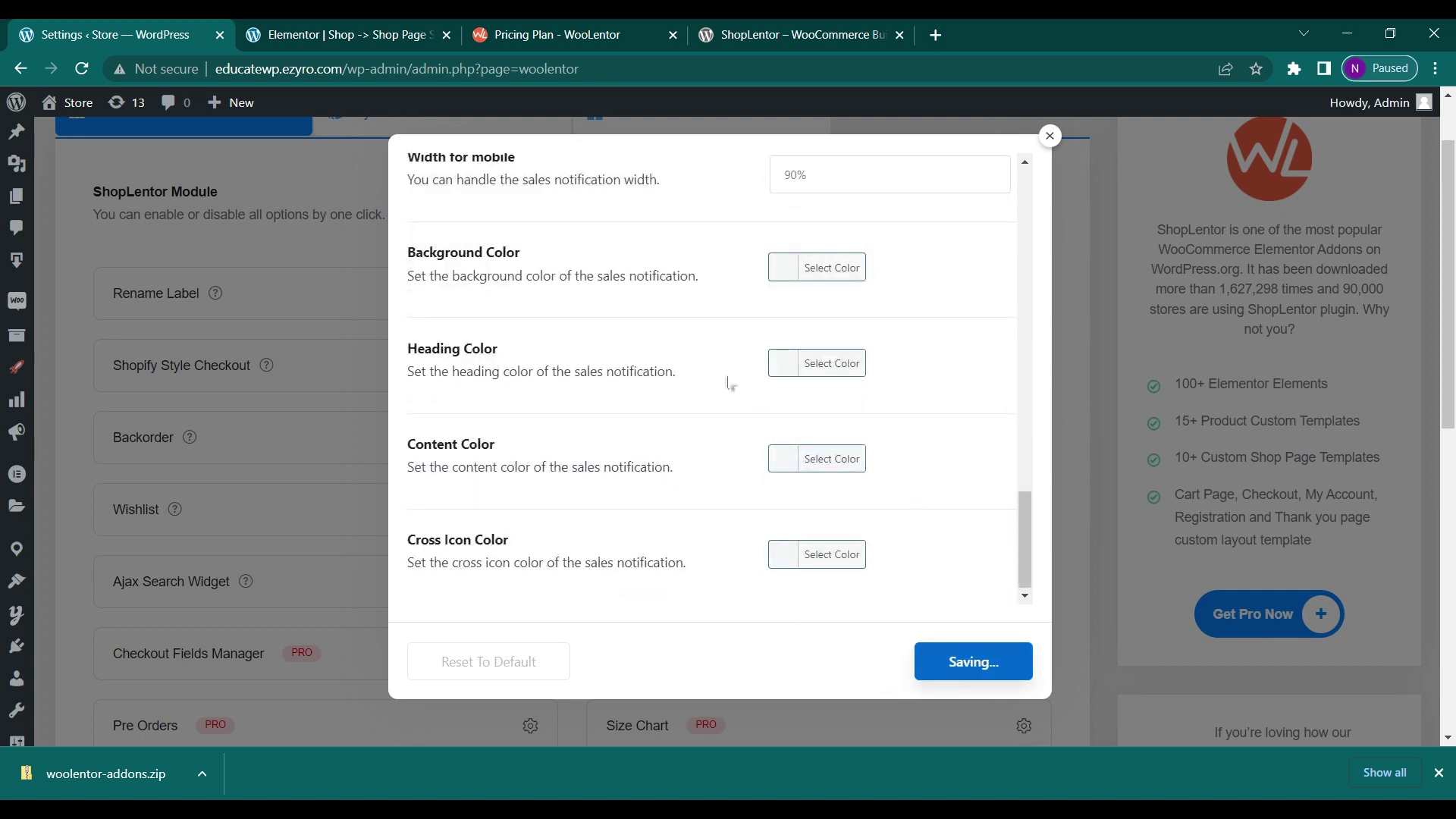
Try Manual content, set it back to Real orders, and close the Sales Notification settings
scroll(728, 383, "up", 10)
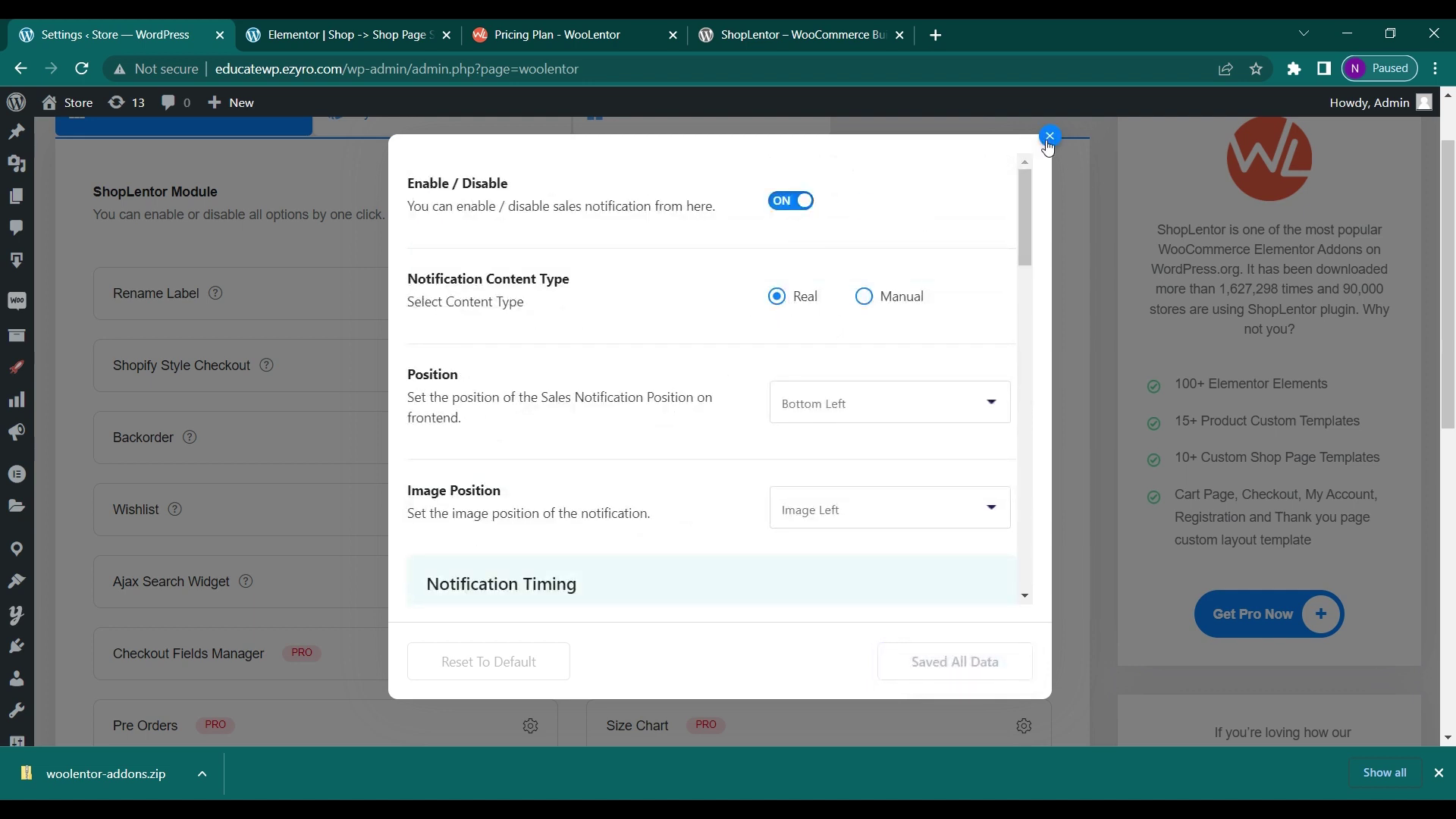
left_click(864, 297)
scroll(772, 385, "down", 3)
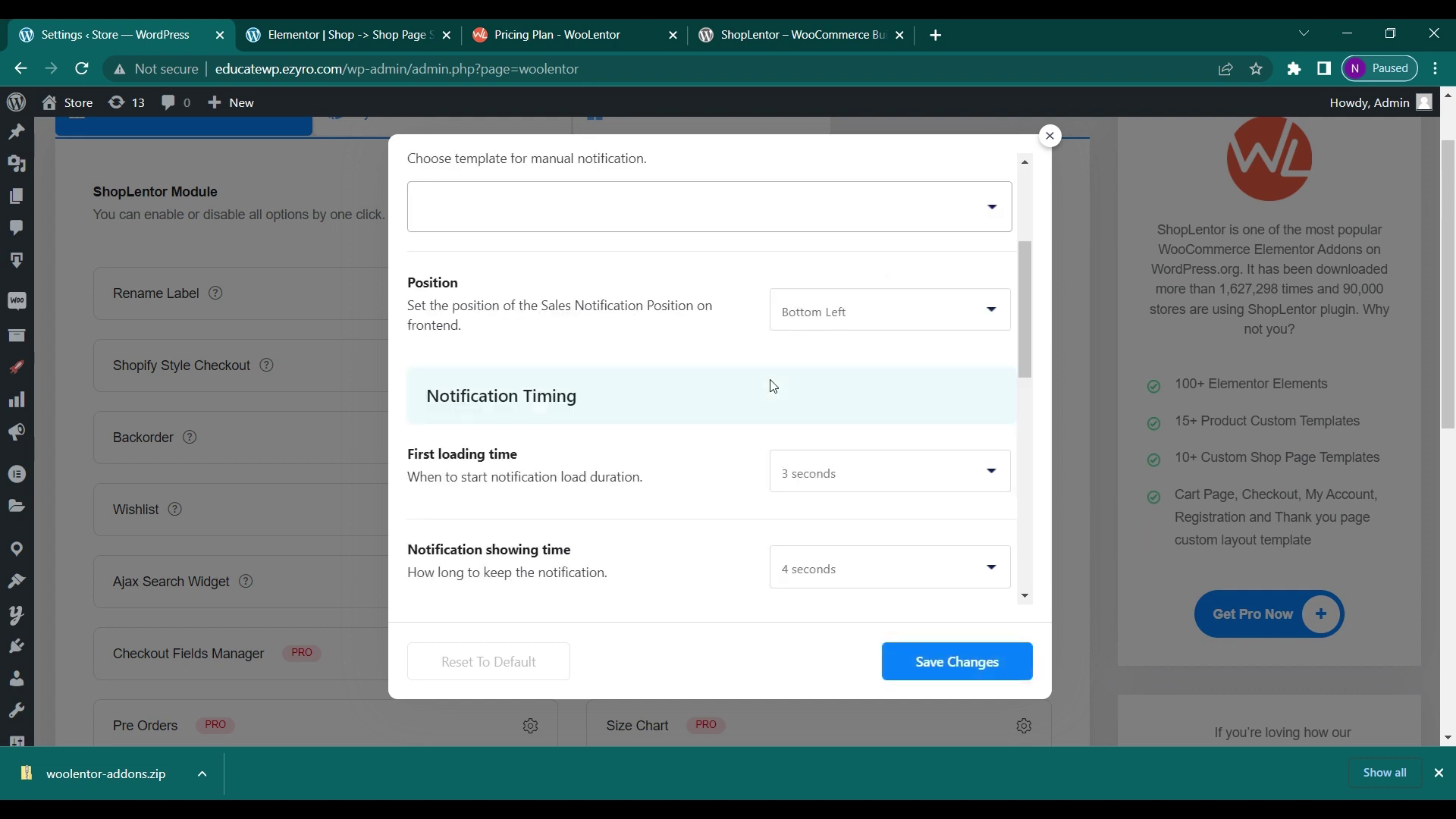
scroll(772, 385, "down", 3)
scroll(772, 385, "up", 8)
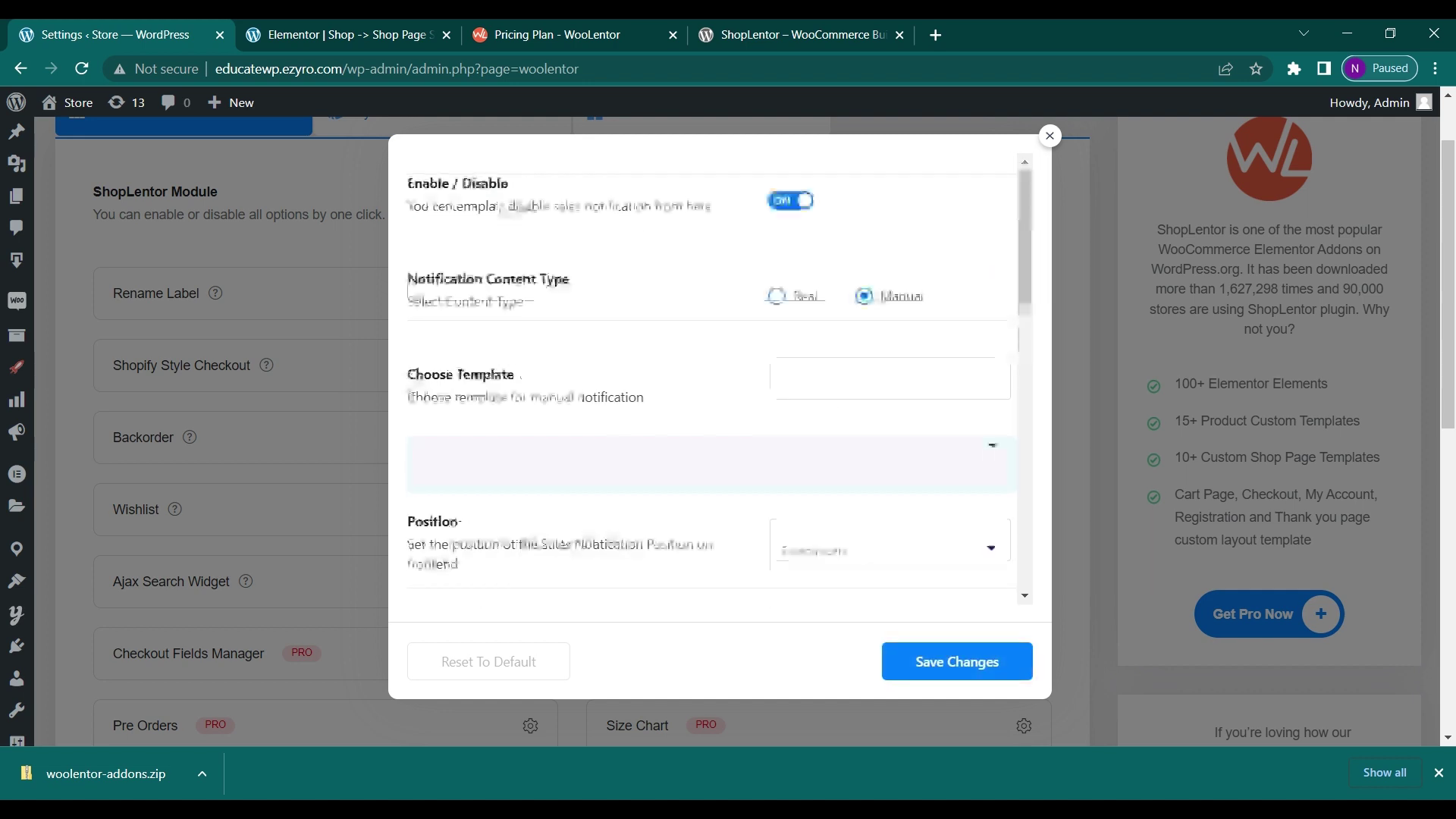
left_click(786, 299)
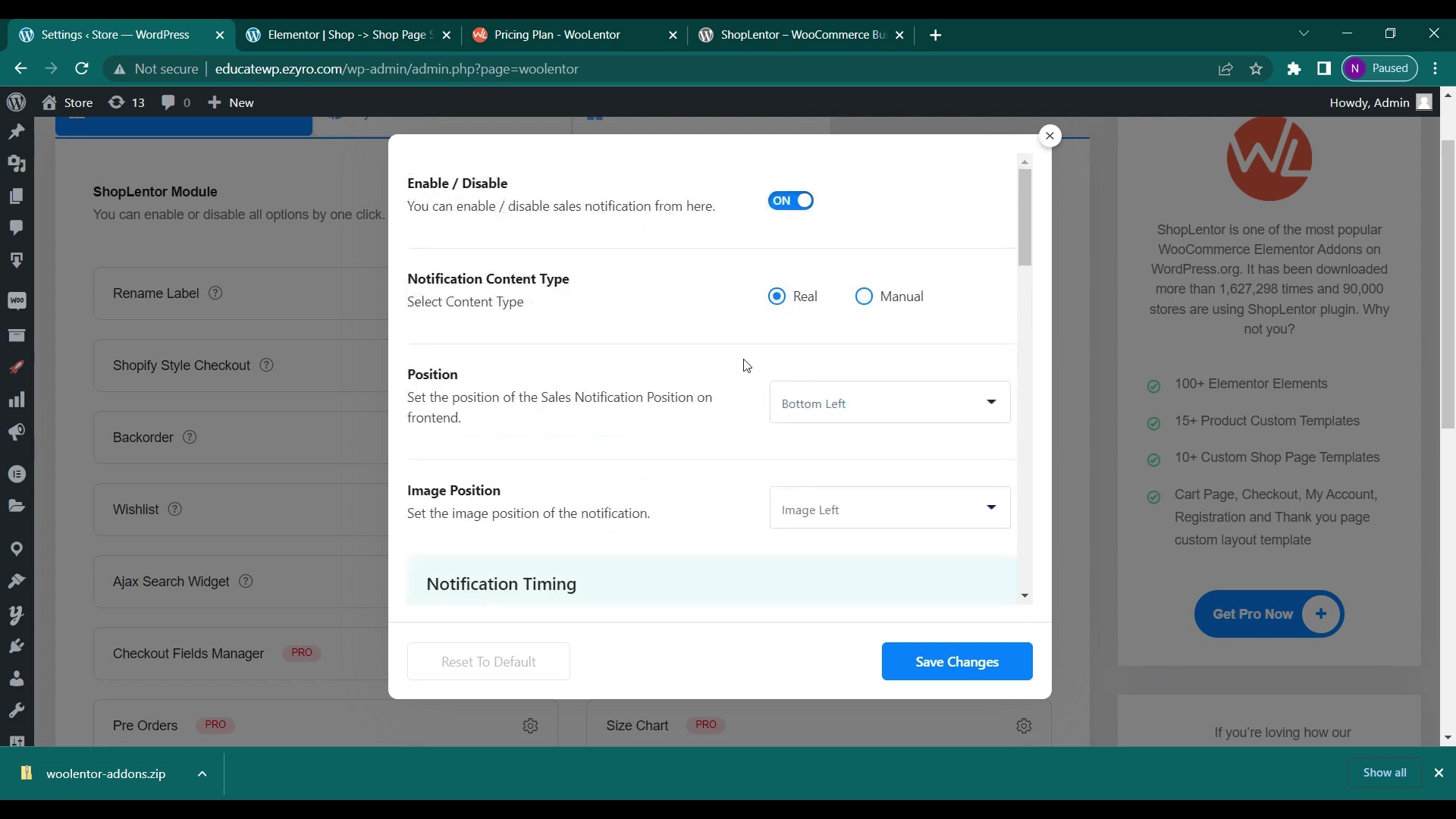
left_click(1050, 136)
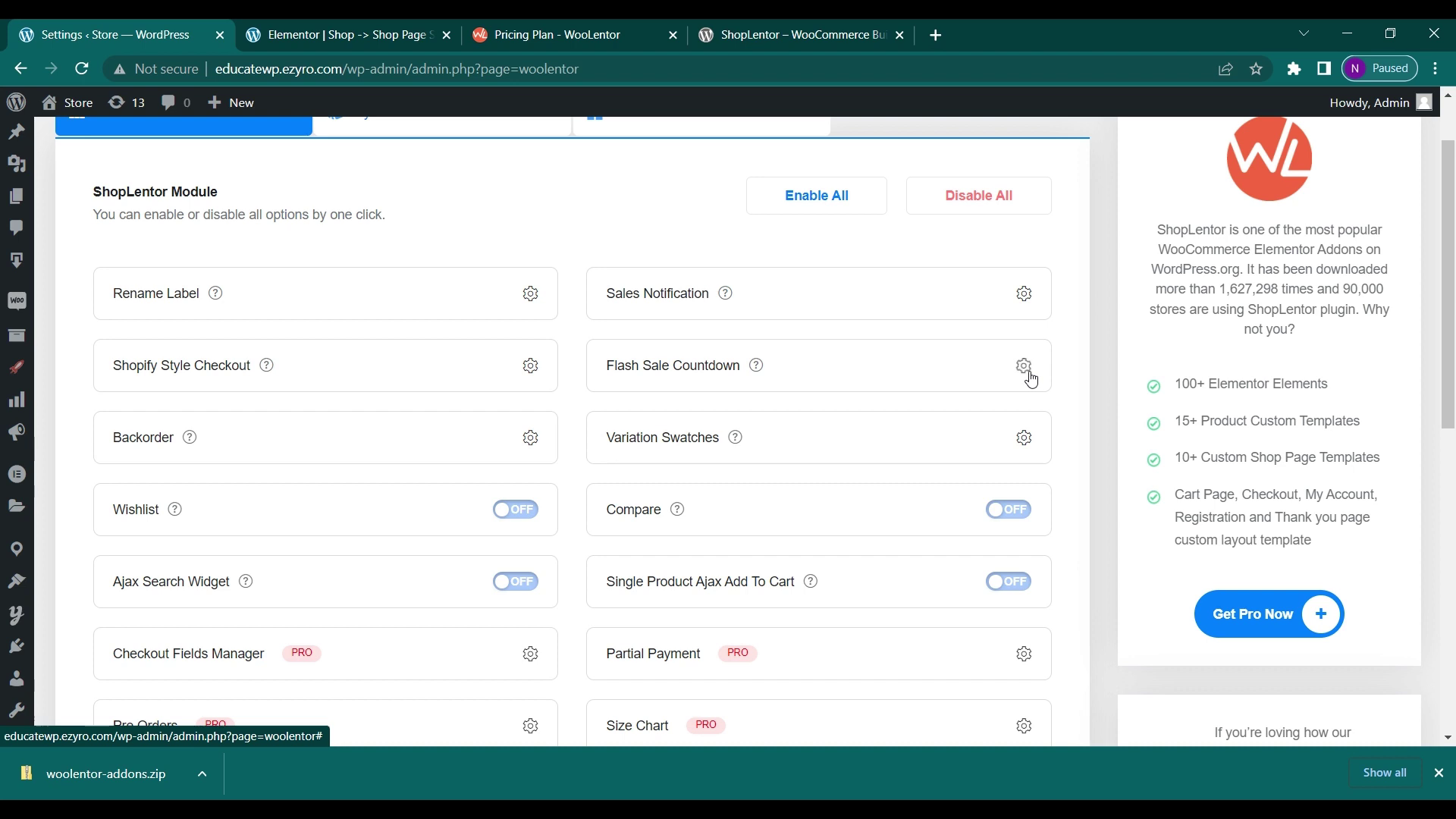
Enable the flash sale in ShopLentor's Flash Sale Countdown settings
left_click(1028, 374)
scroll(557, 468, "down", 1)
scroll(776, 238, "up", 1)
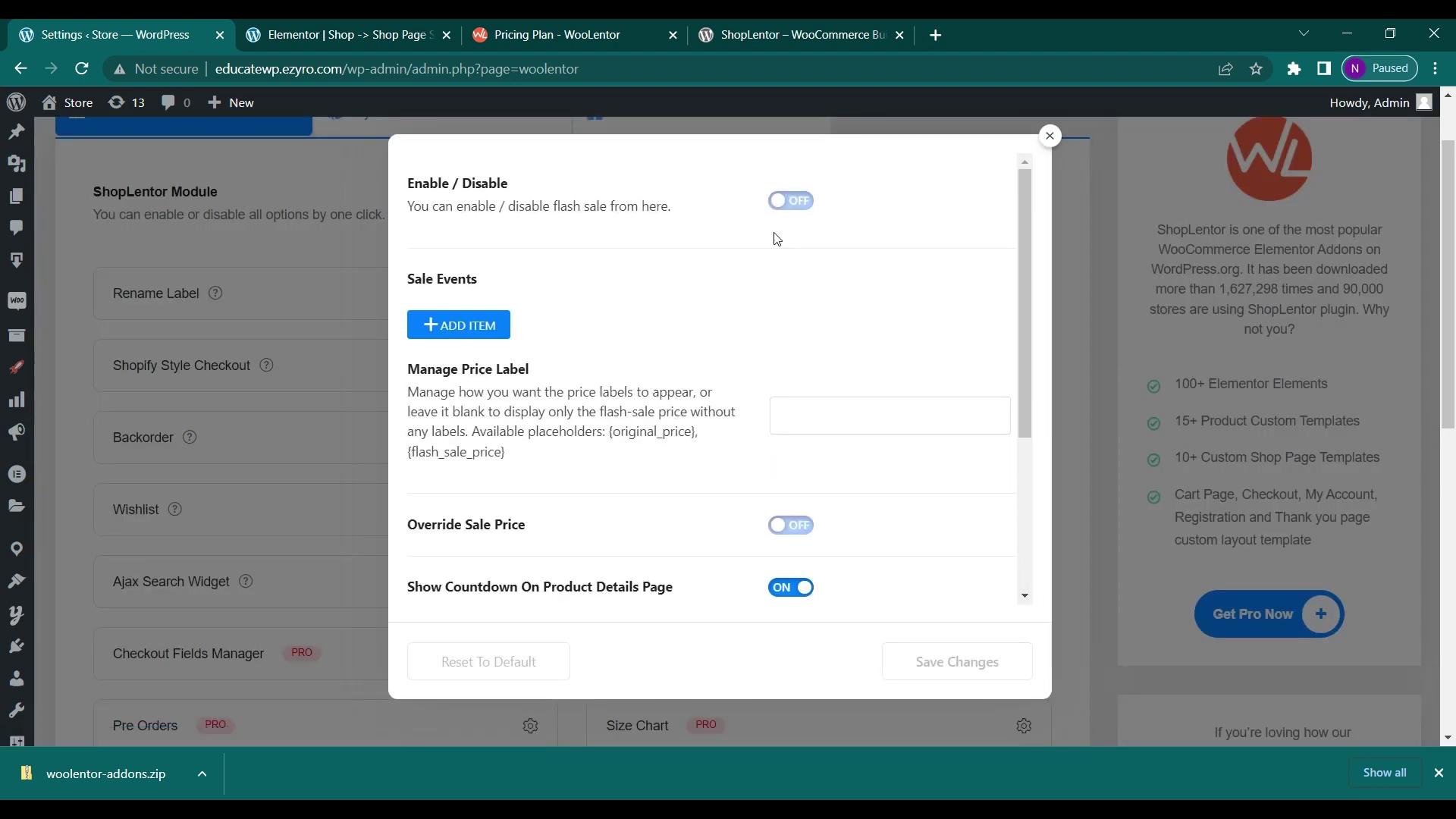
left_click(793, 200)
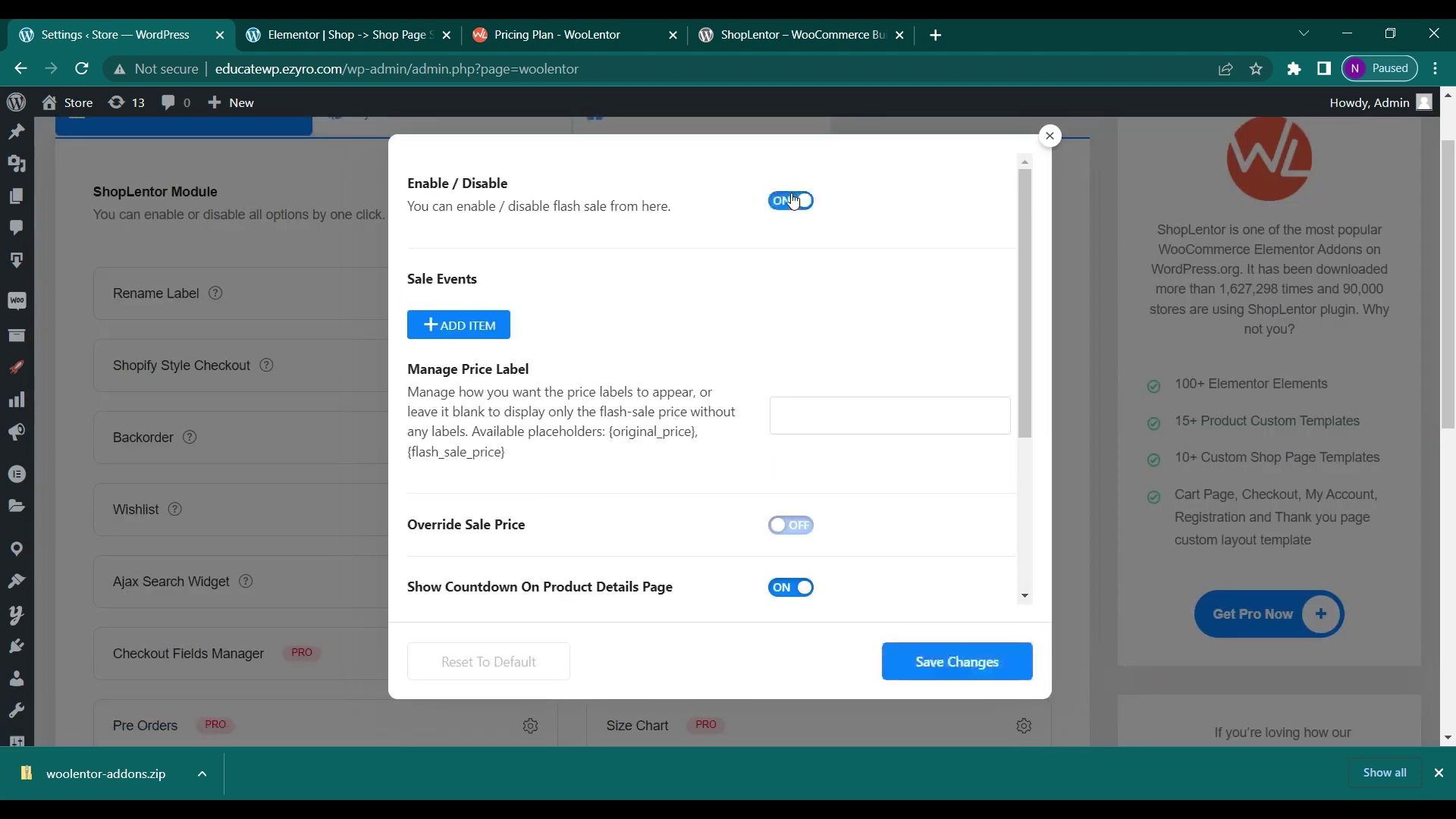
scroll(596, 307, "down", 1)
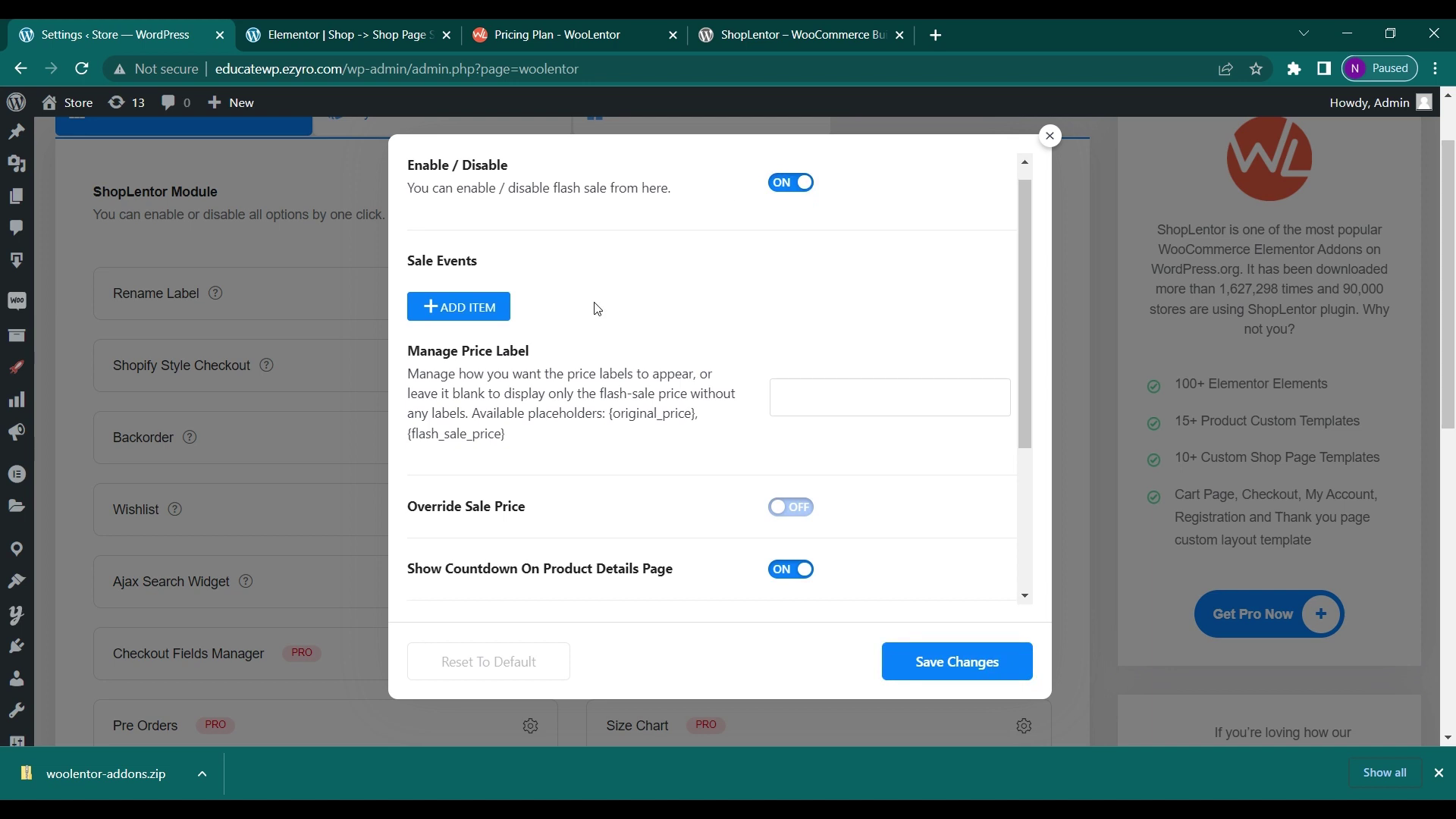
scroll(596, 307, "up", 1)
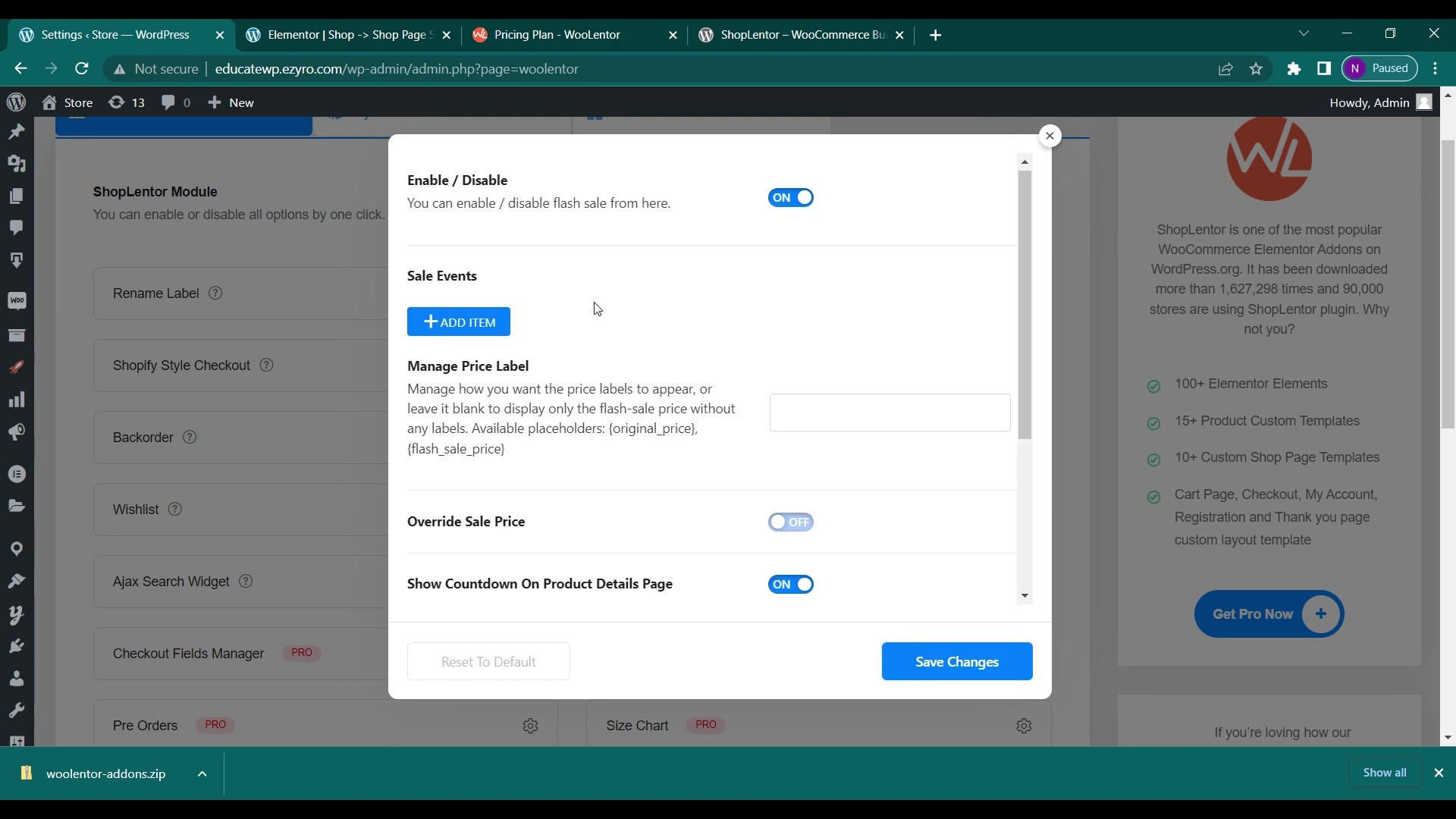
Add a new flash sale event named 'Special offer'
left_click(485, 325)
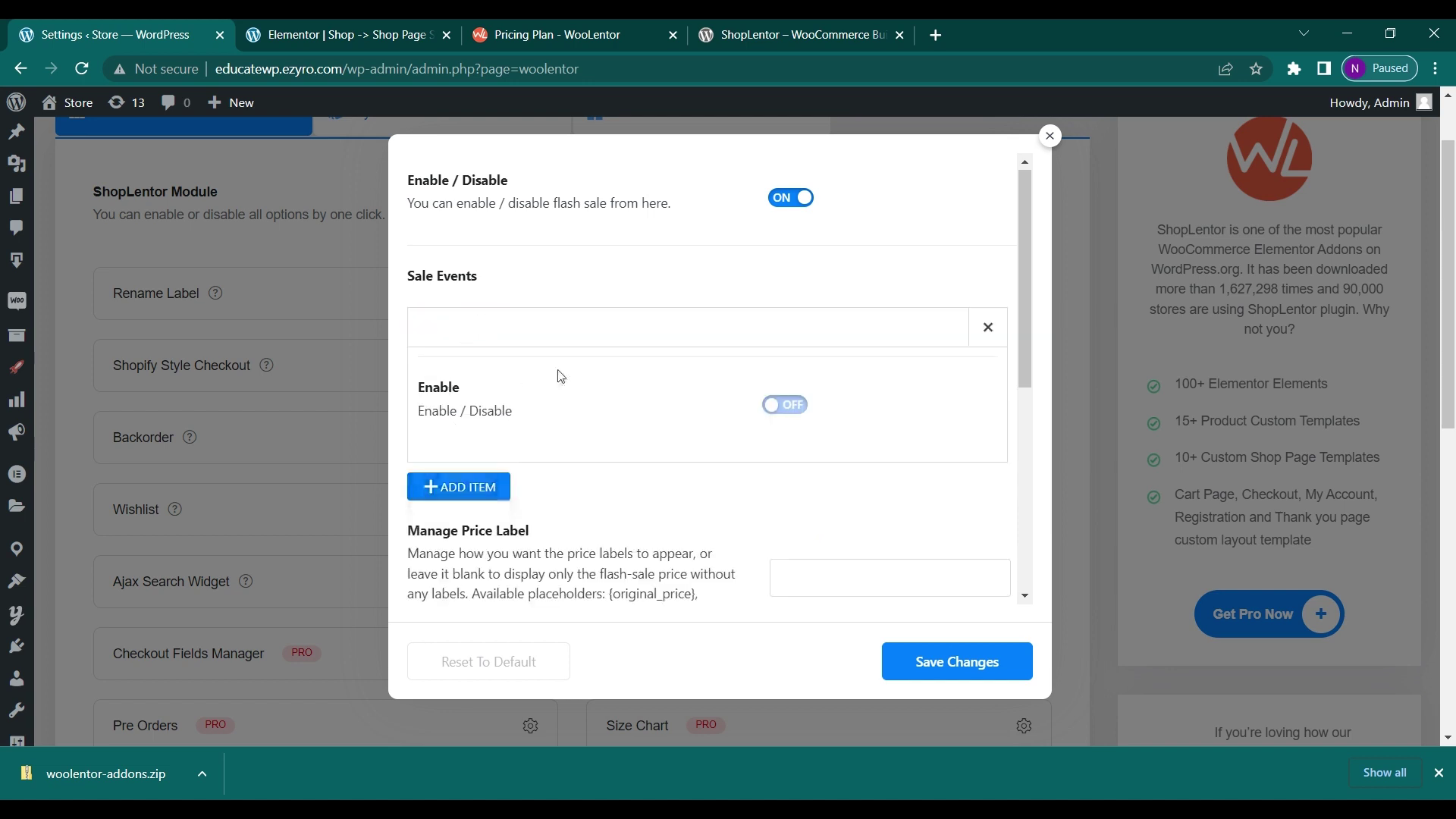
left_click(792, 411)
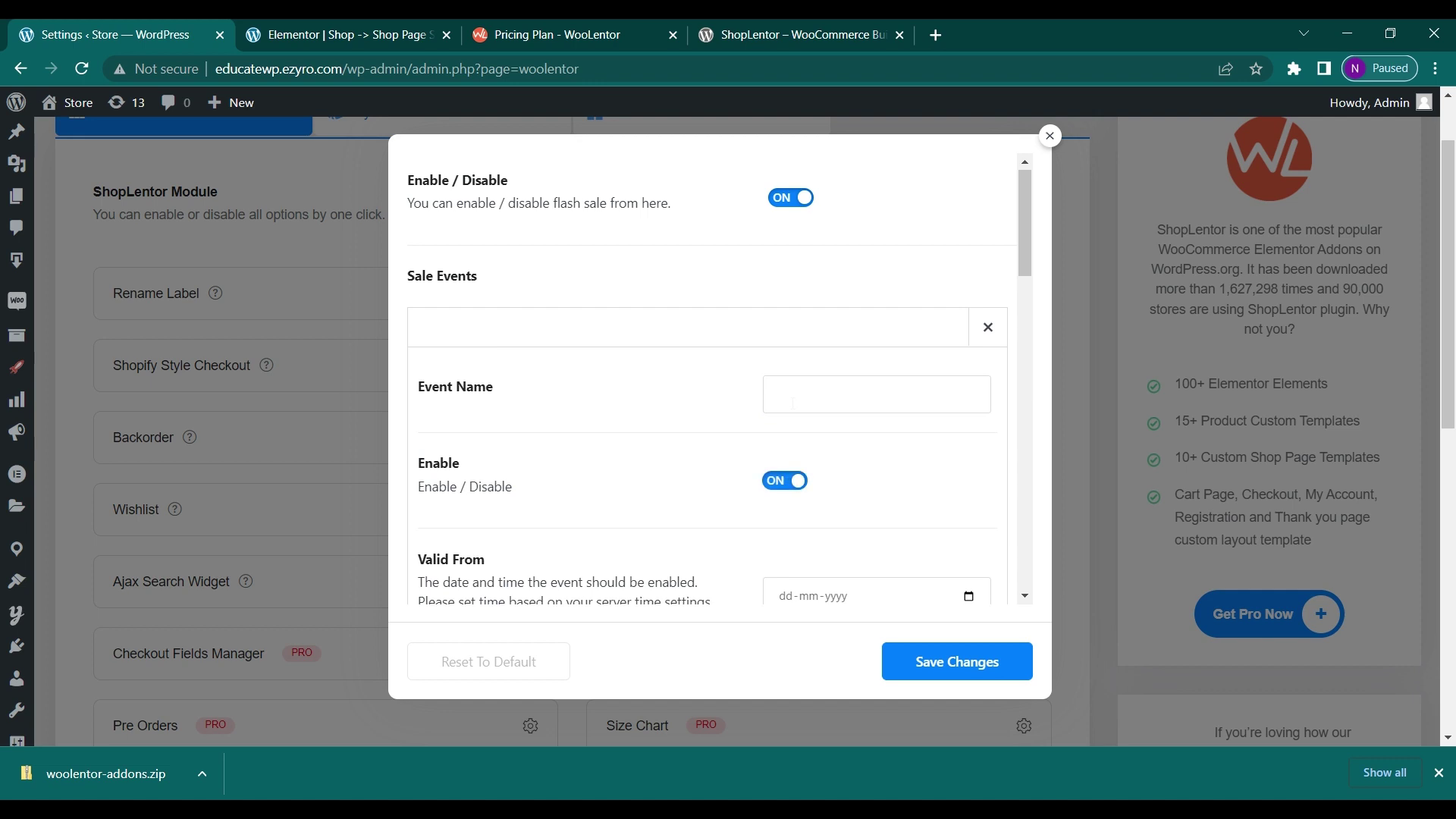
scroll(528, 432, "down", 1)
left_click(829, 327)
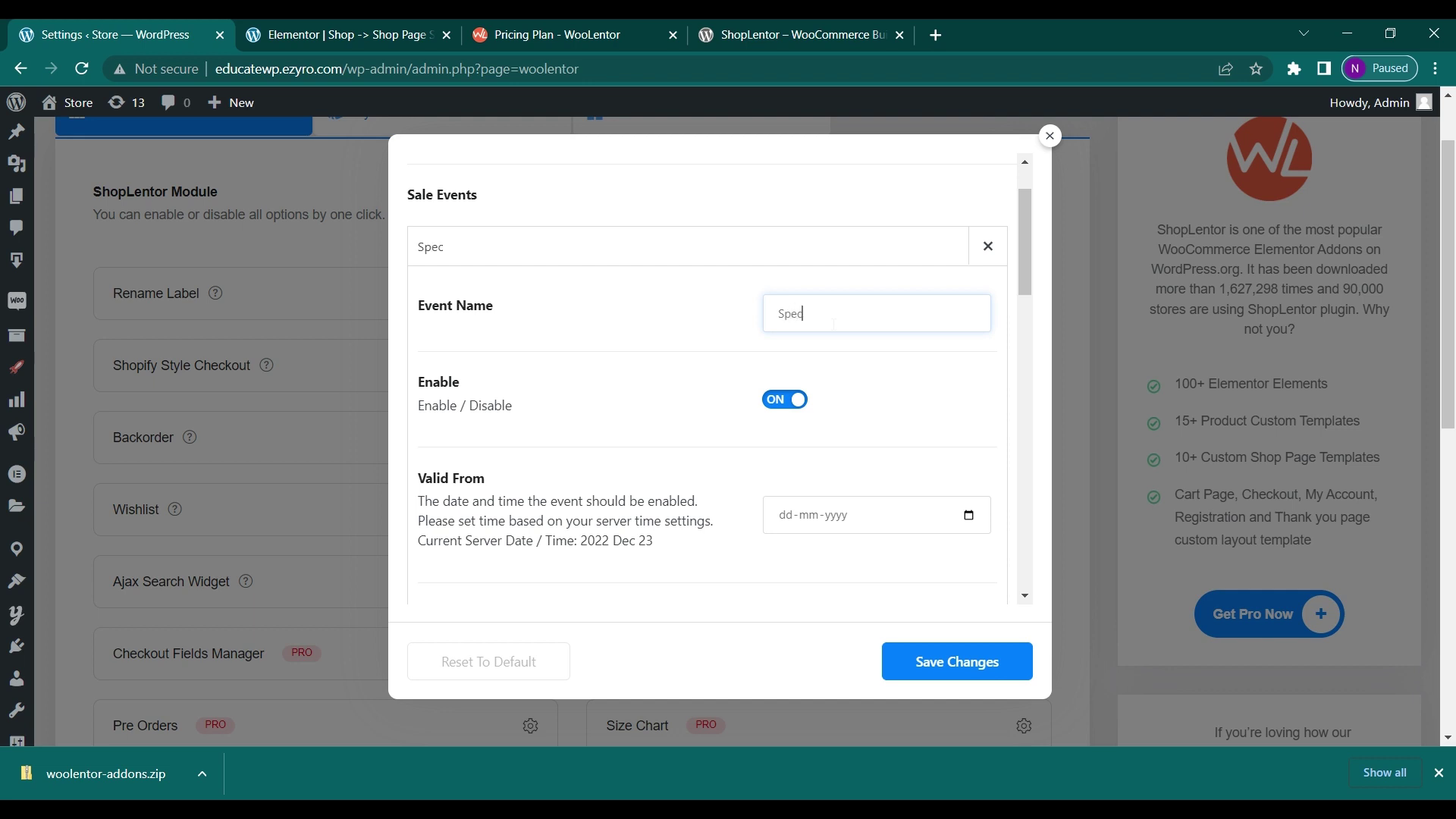
type("Special offer")
scroll(690, 467, "down", 1)
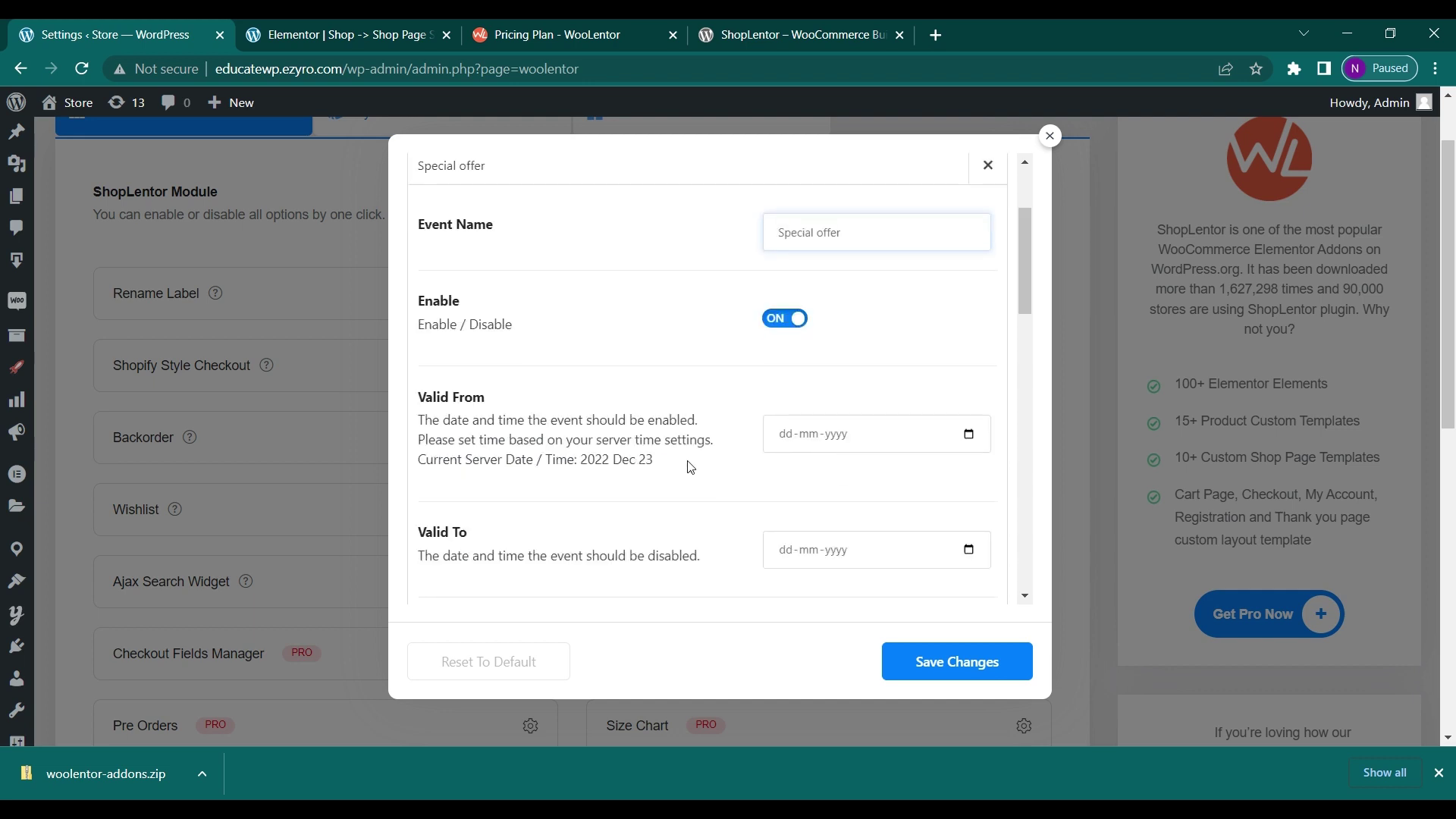
scroll(950, 435, "down", 2)
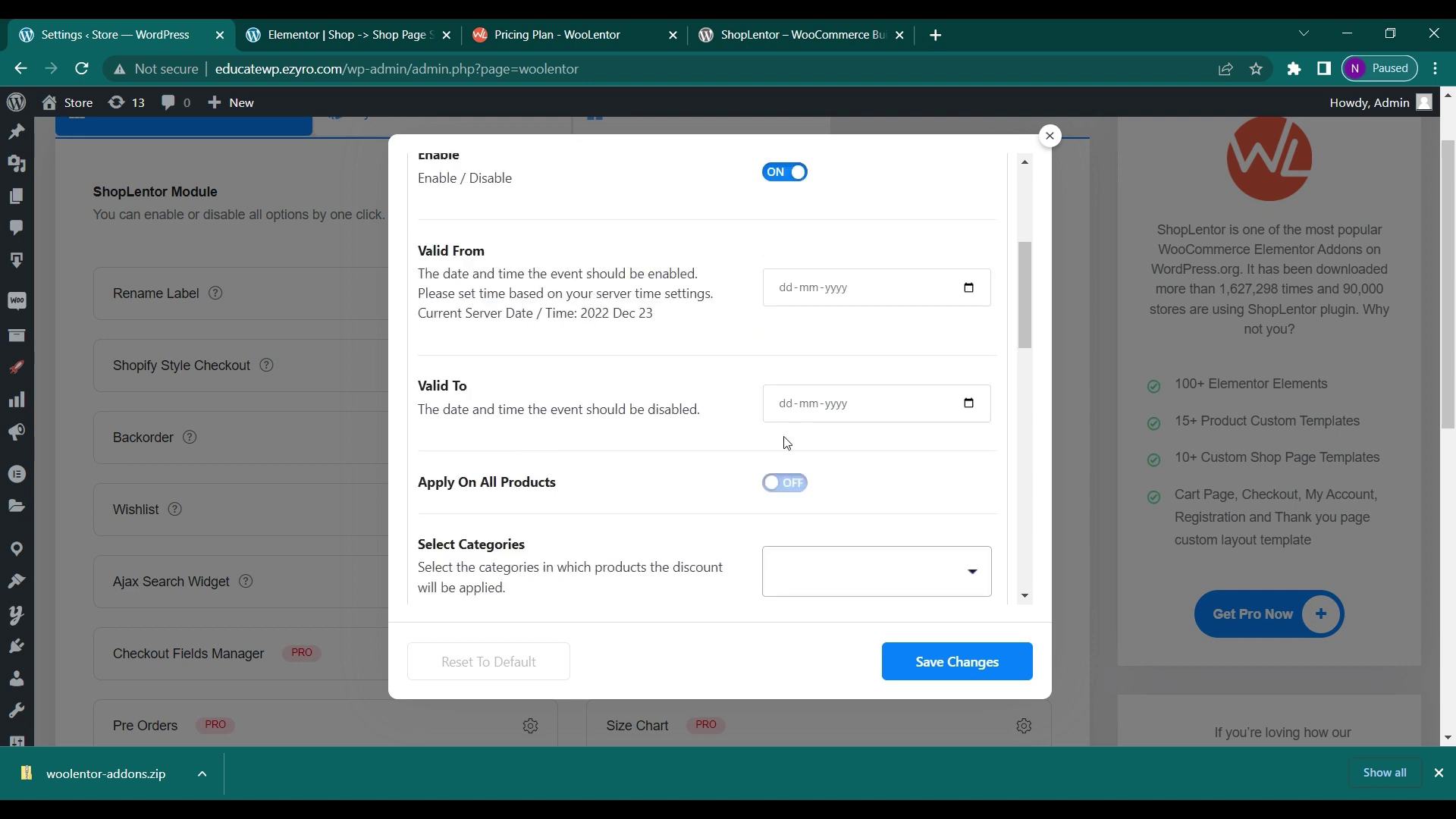
scroll(792, 442, "down", 2)
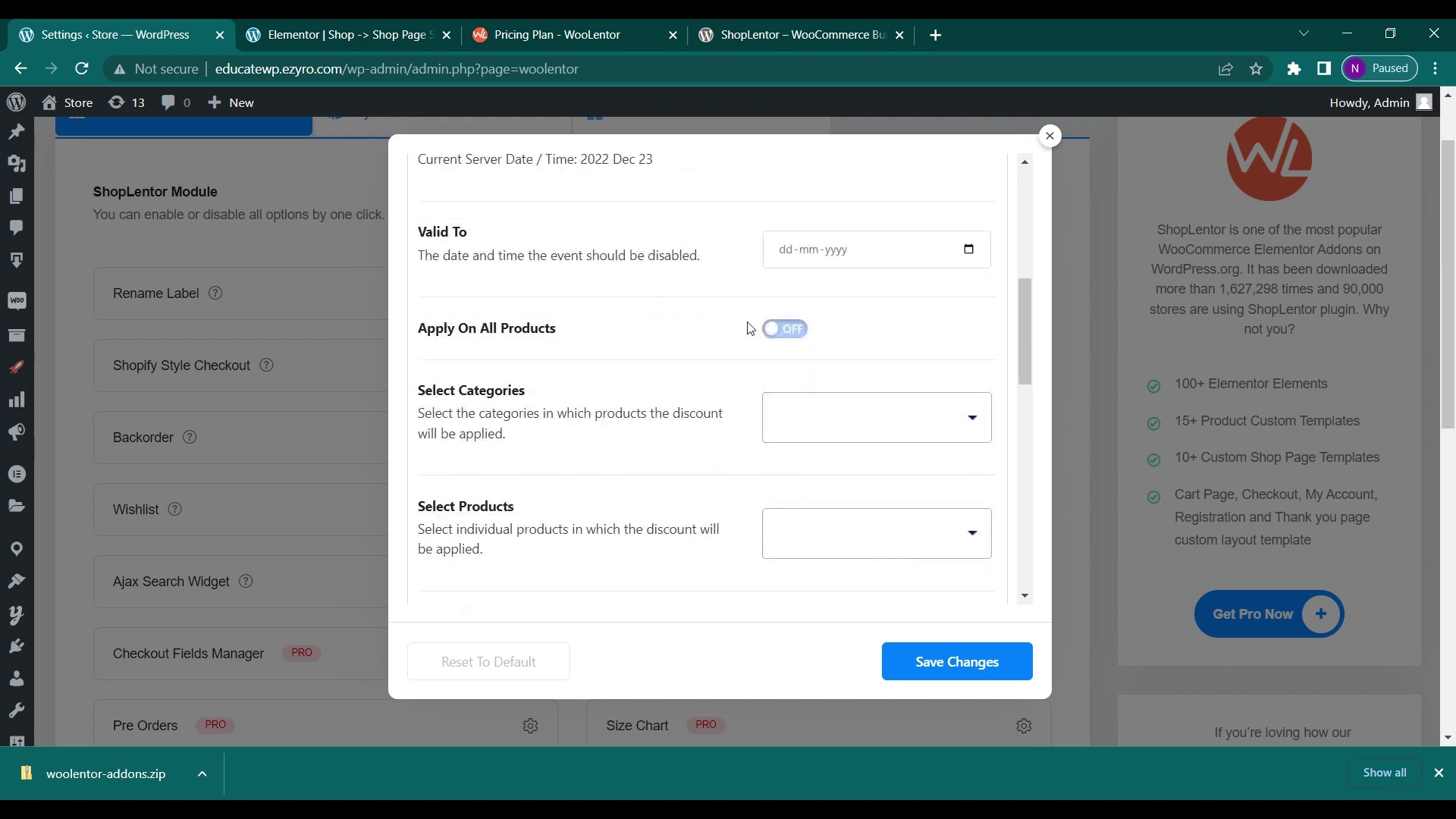
Apply the sale to all products, excluding Chair
left_click(786, 331)
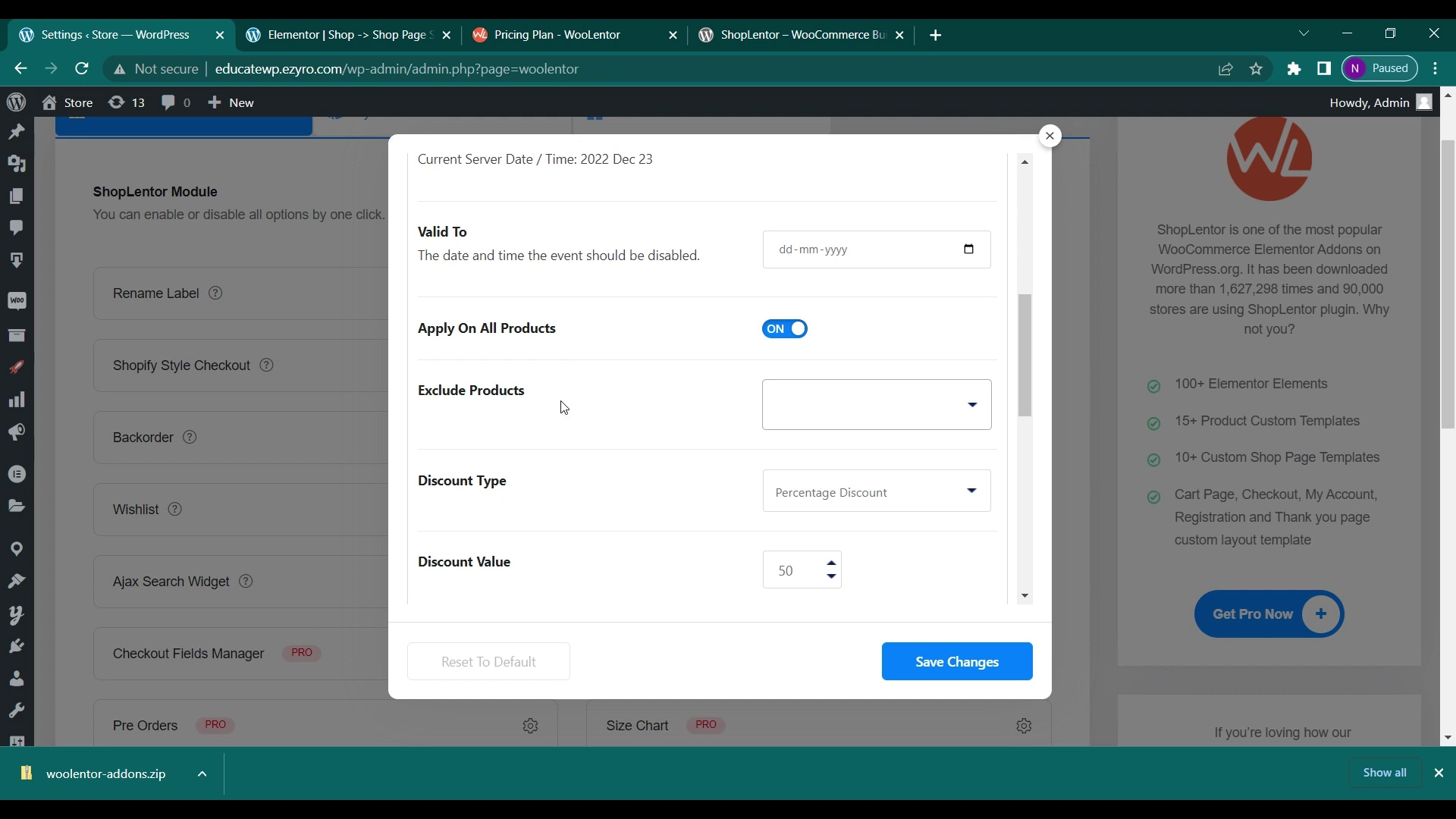
scroll(565, 416, "down", 2)
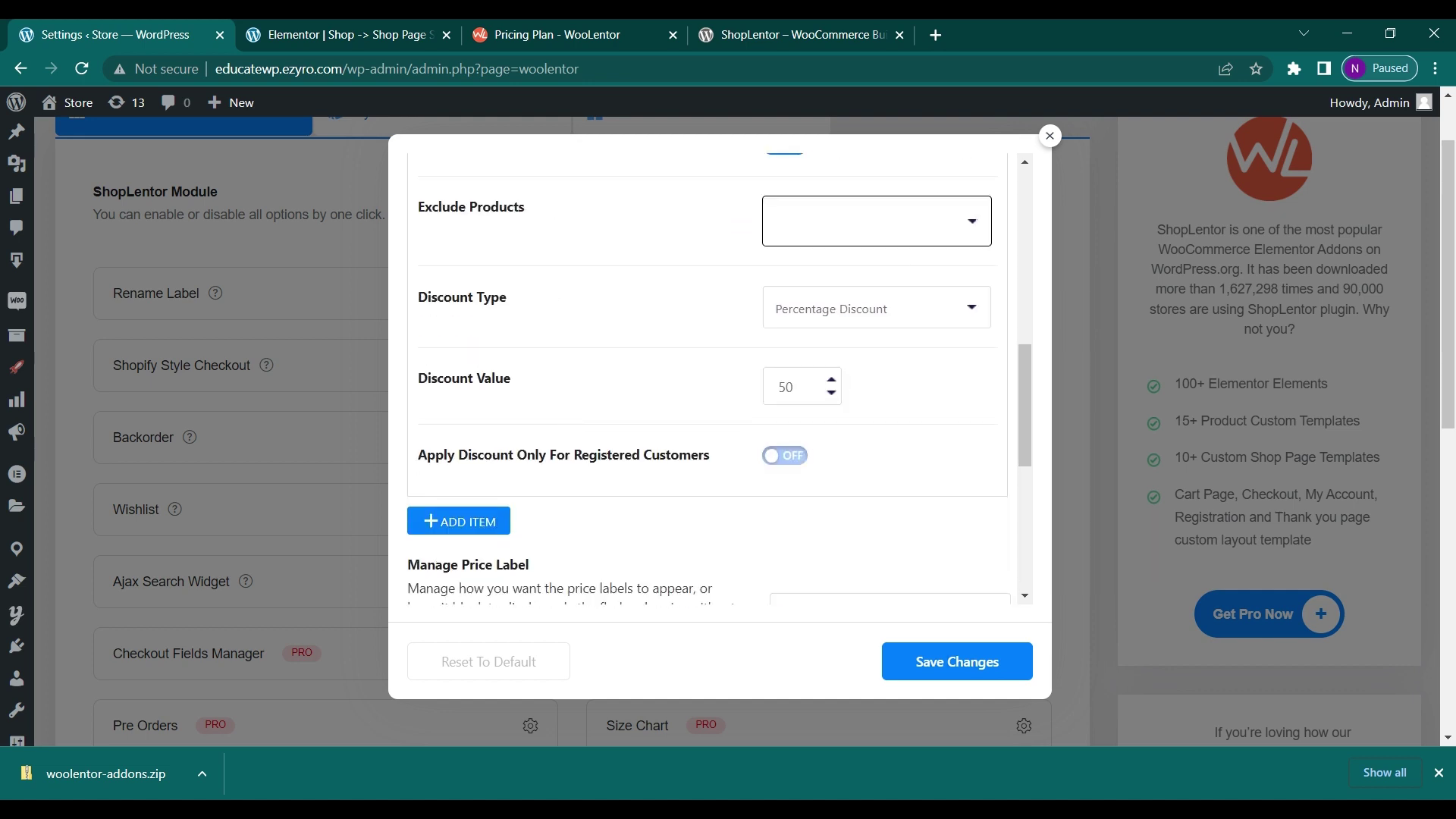
left_click(872, 223)
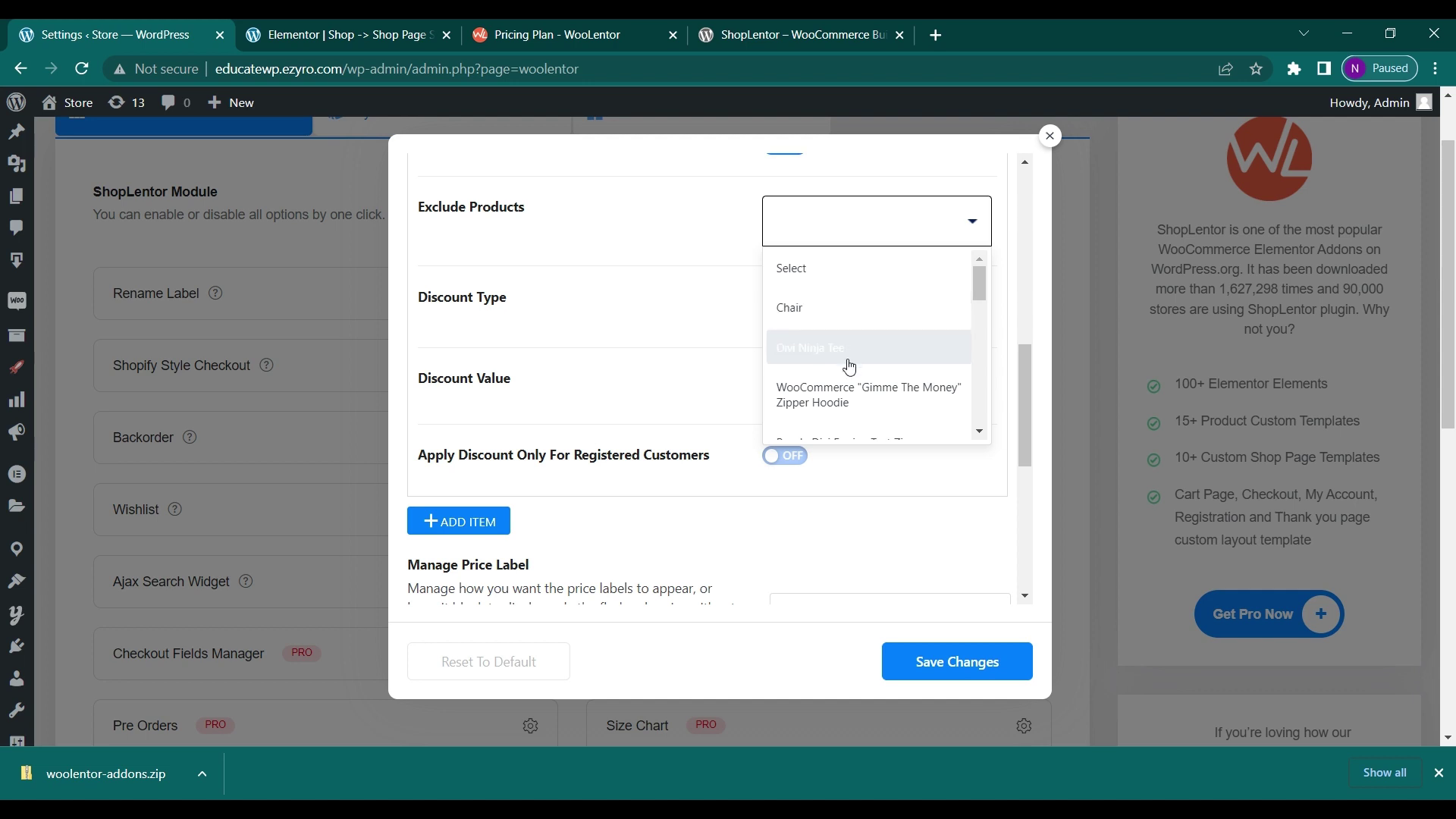
scroll(847, 362, "down", 2)
scroll(842, 360, "up", 2)
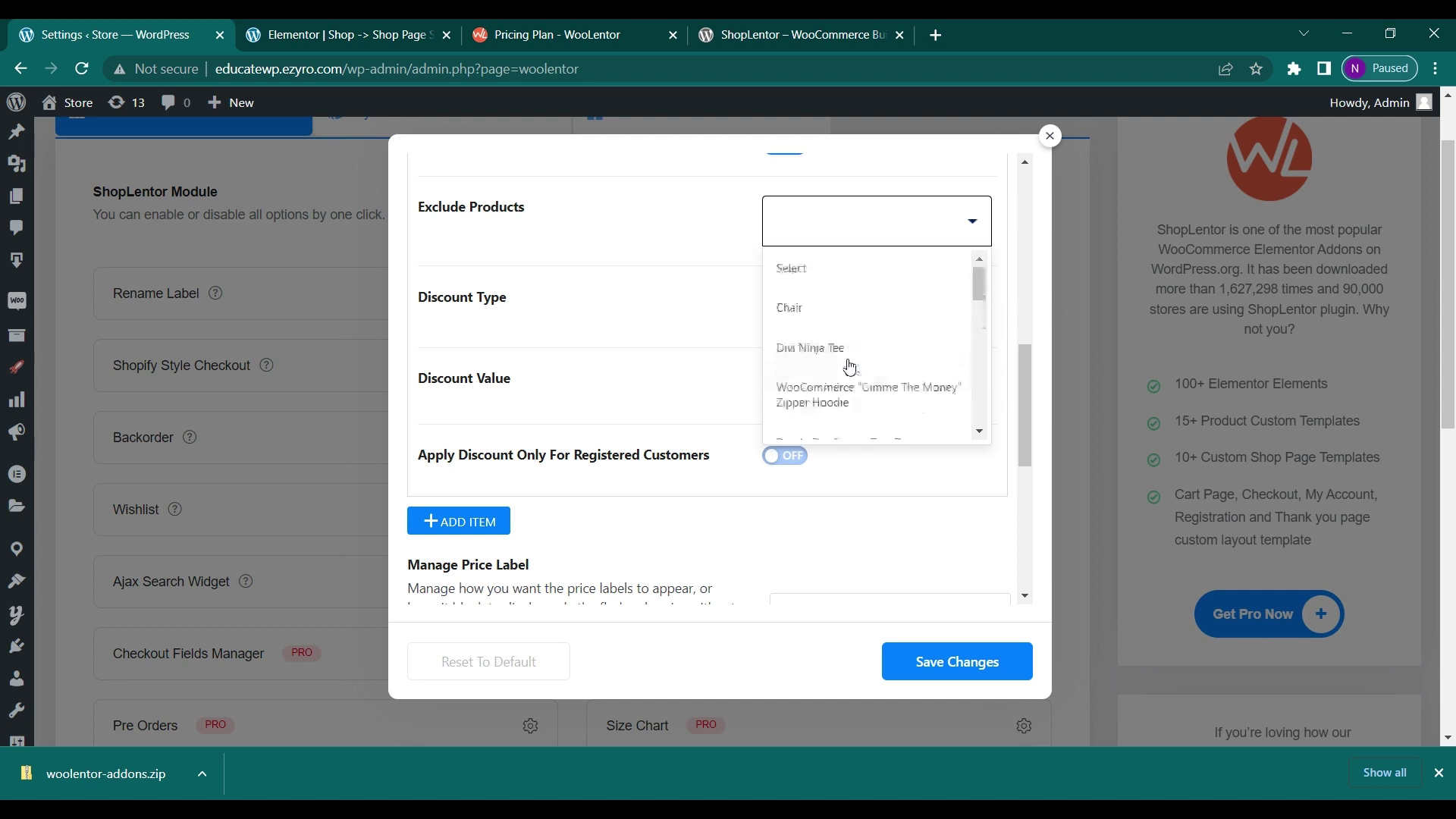
left_click(824, 321)
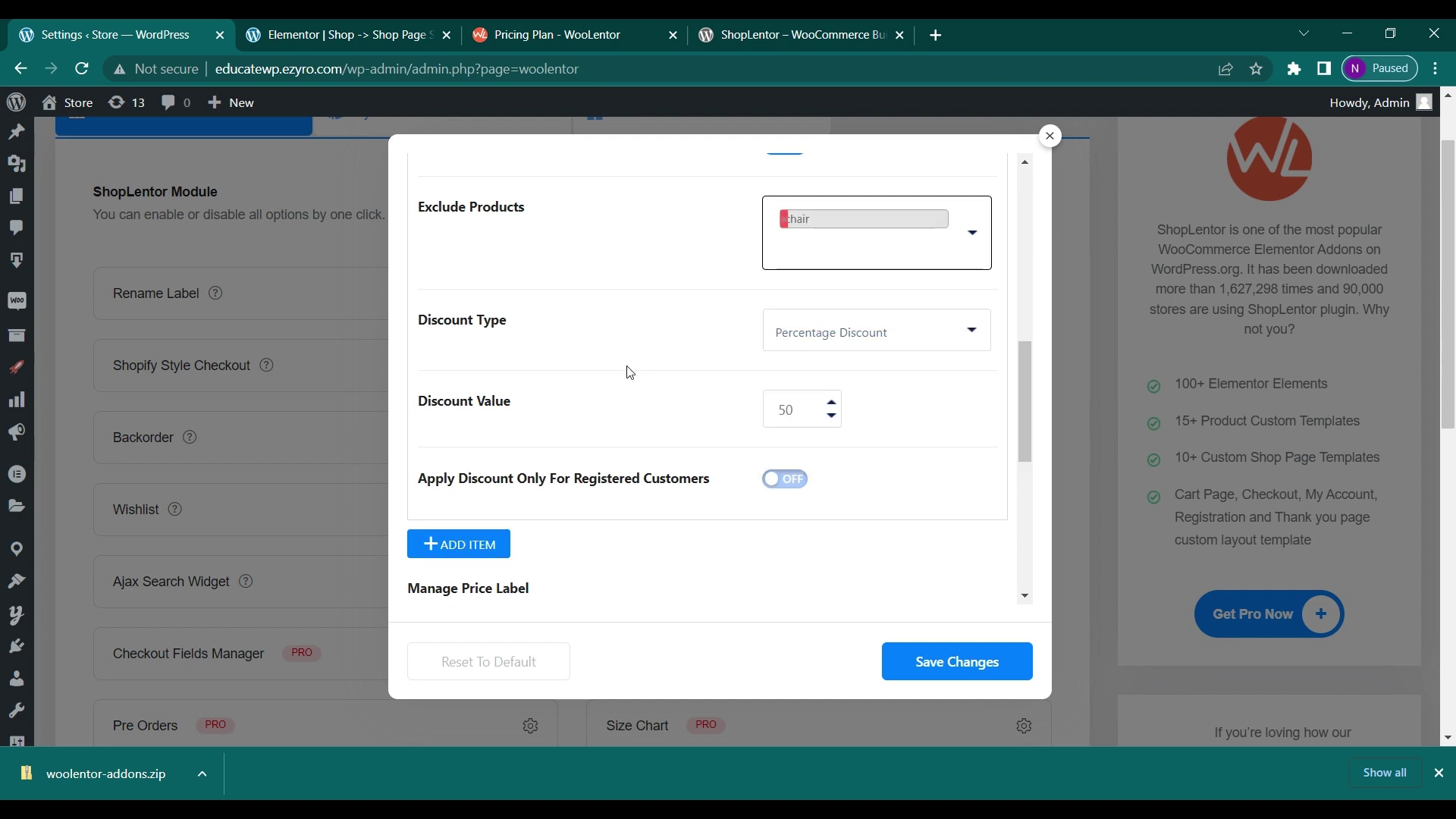
Keep the product-page countdown in Style Two and save the flash sale settings
scroll(631, 373, "down", 2)
scroll(628, 429, "down", 1)
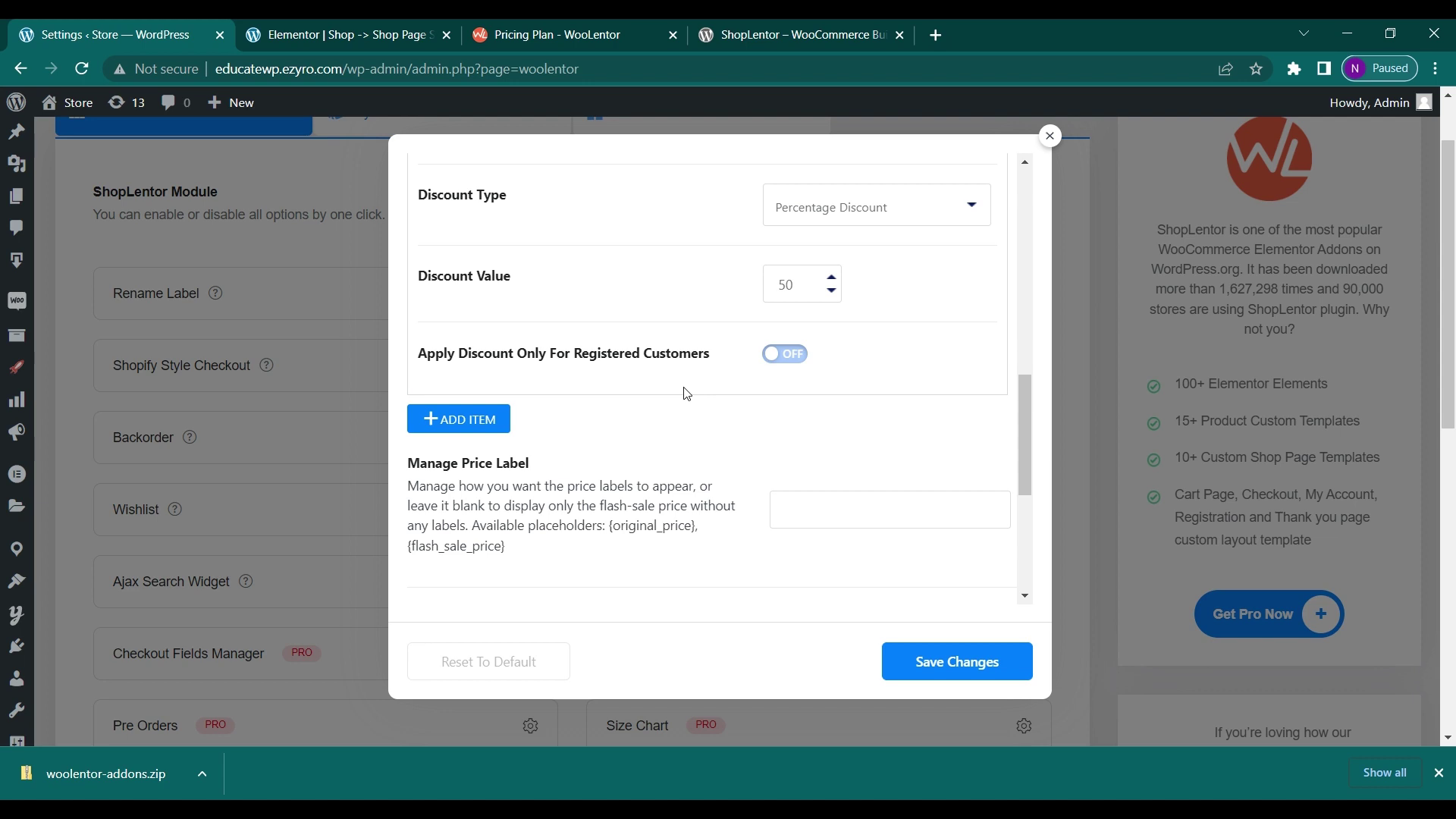
scroll(686, 393, "down", 5)
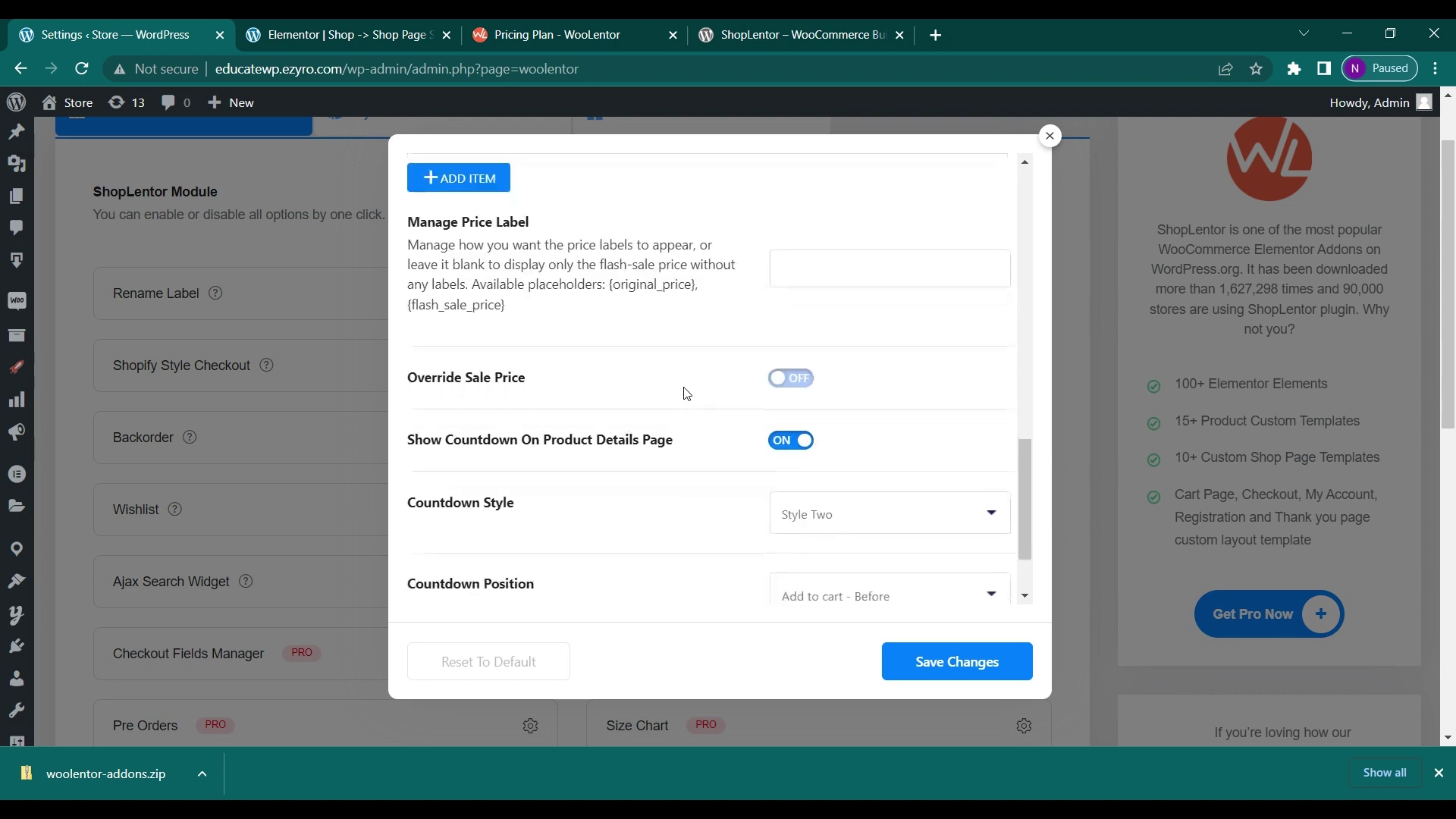
scroll(686, 393, "down", 1)
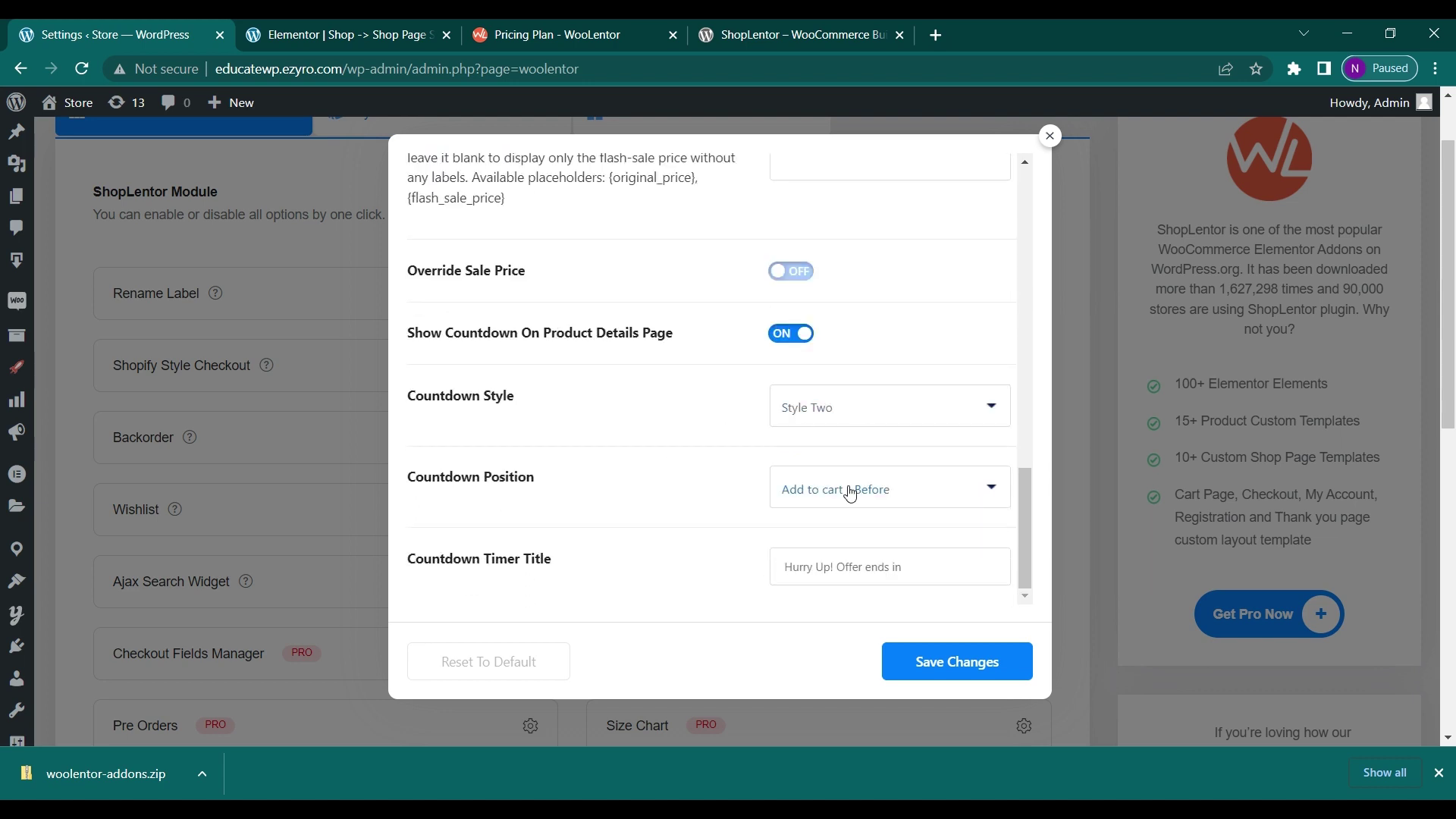
scroll(849, 493, "down", 1)
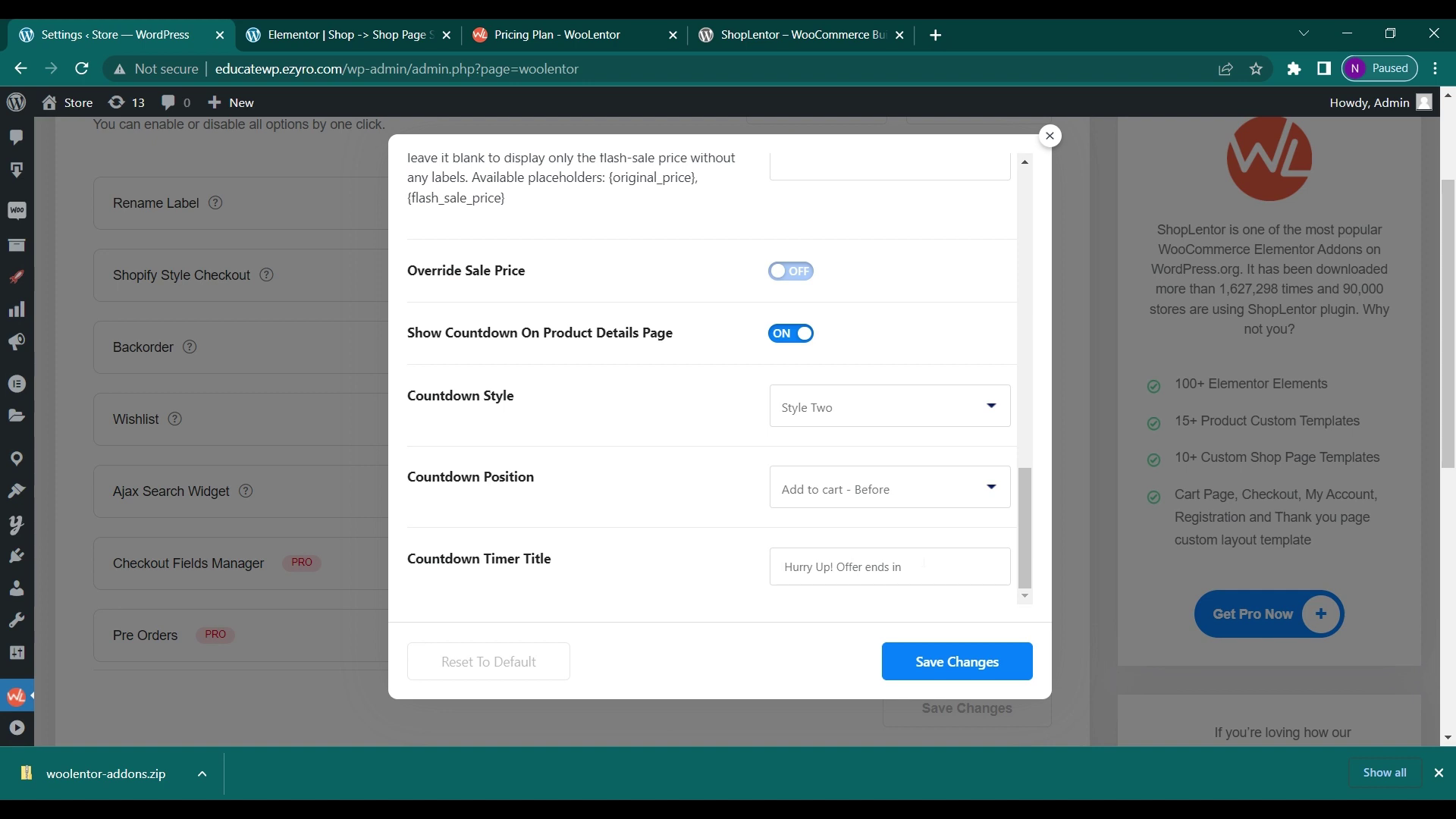
left_click_drag(924, 565, 762, 589)
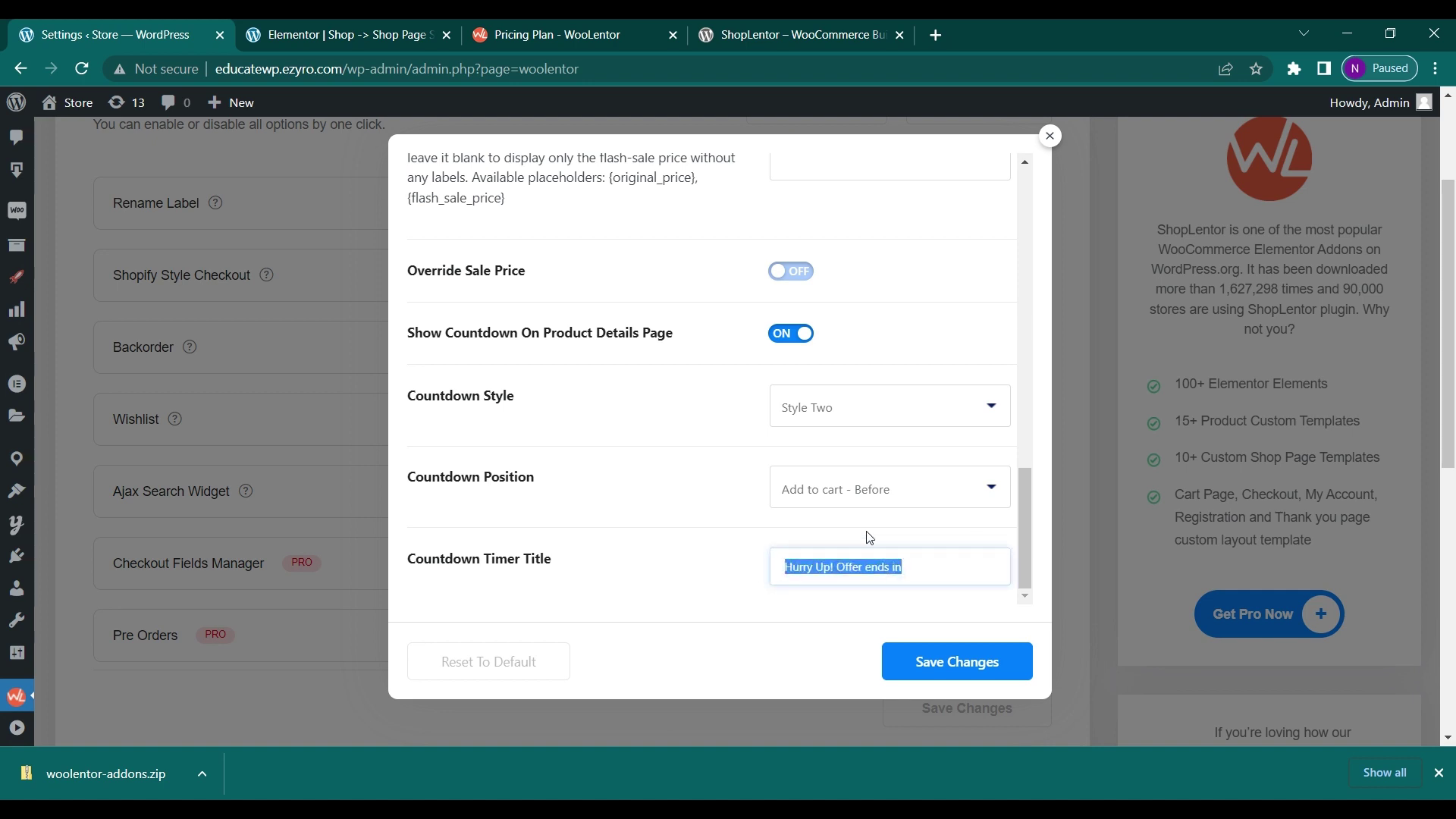
left_click(599, 416)
left_click(818, 419)
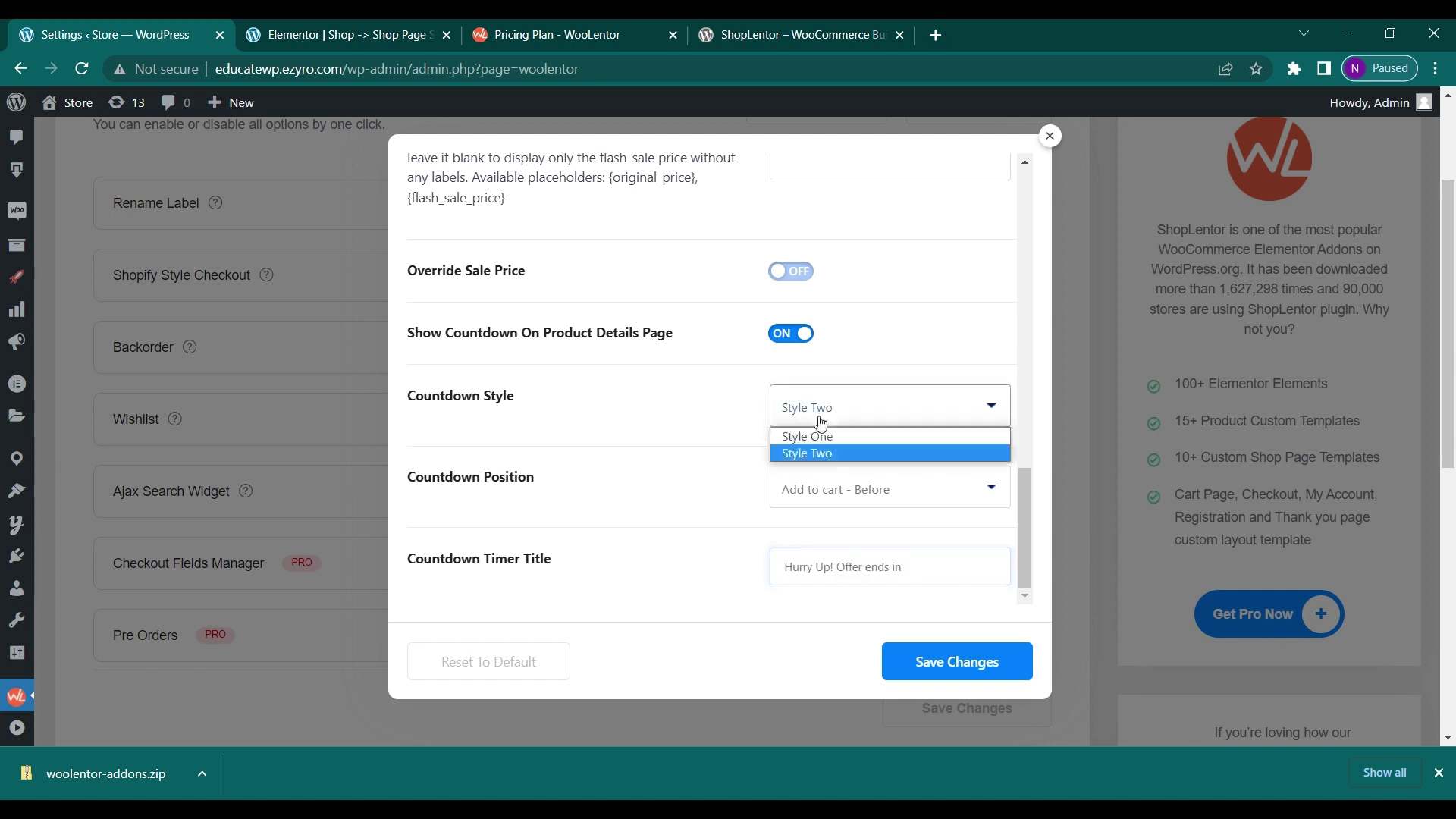
left_click(834, 453)
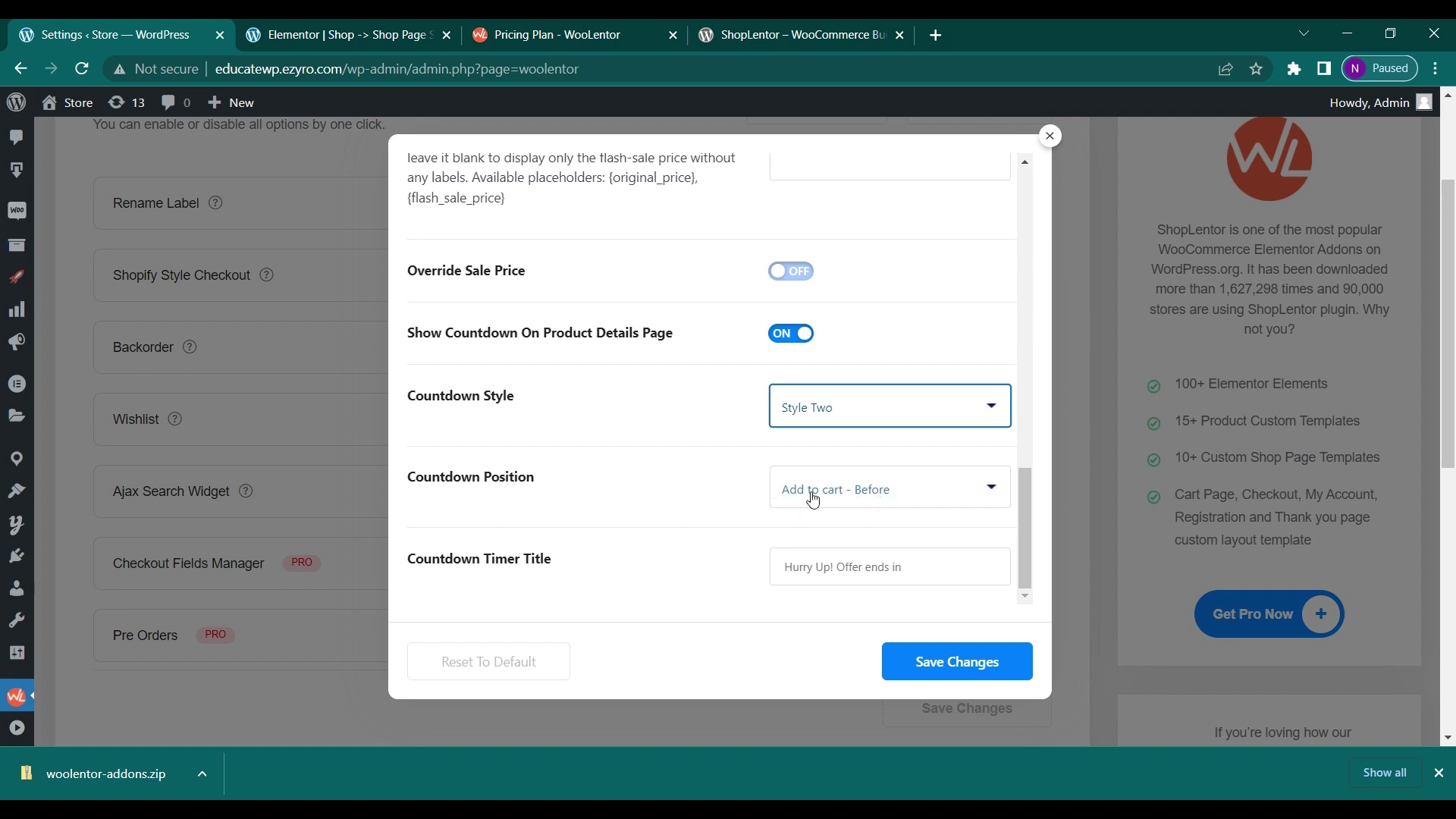
left_click(945, 665)
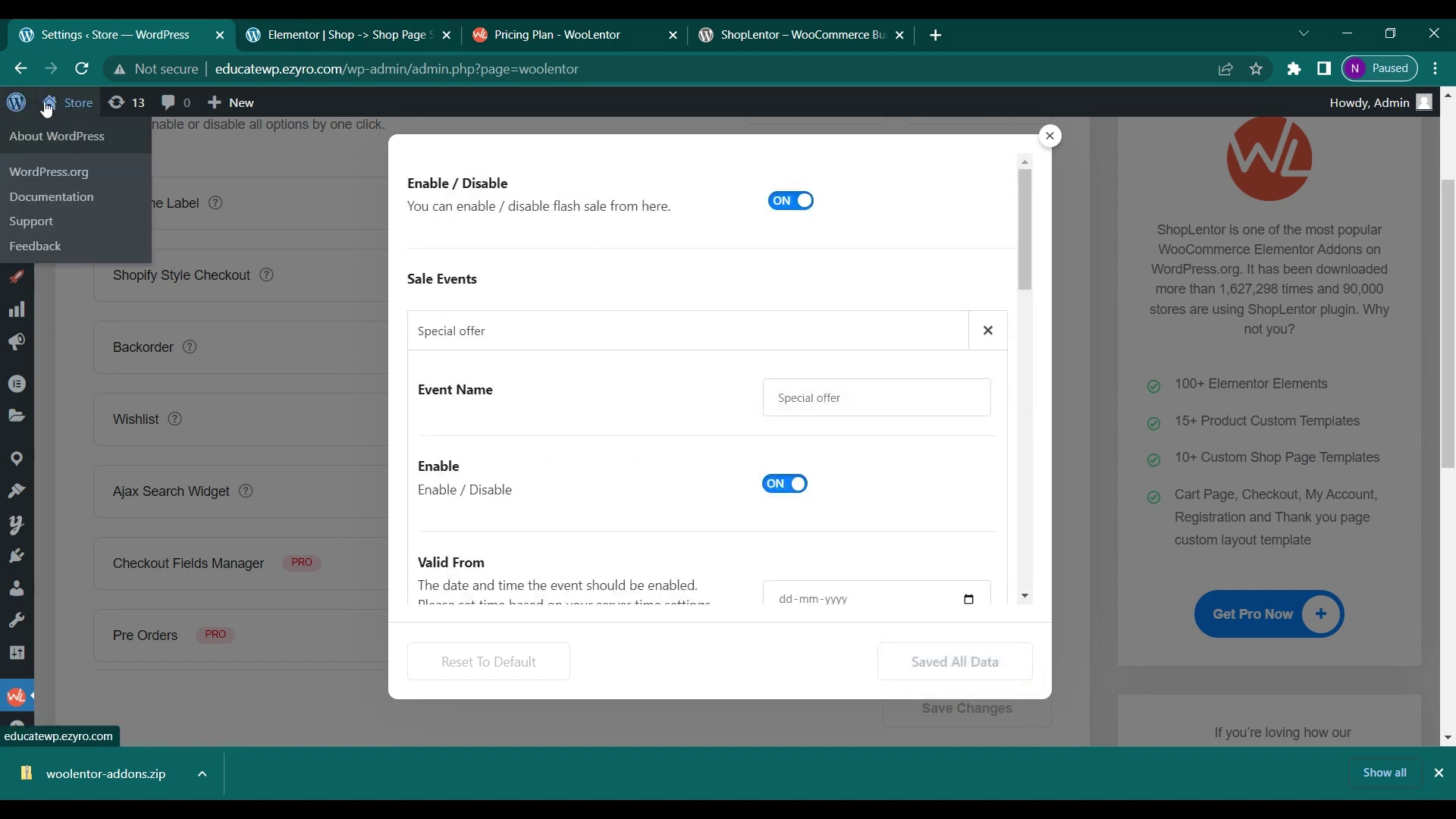
Visit the store from the admin bar and open the Album product page
mouse_move(49, 106)
left_click(75, 162)
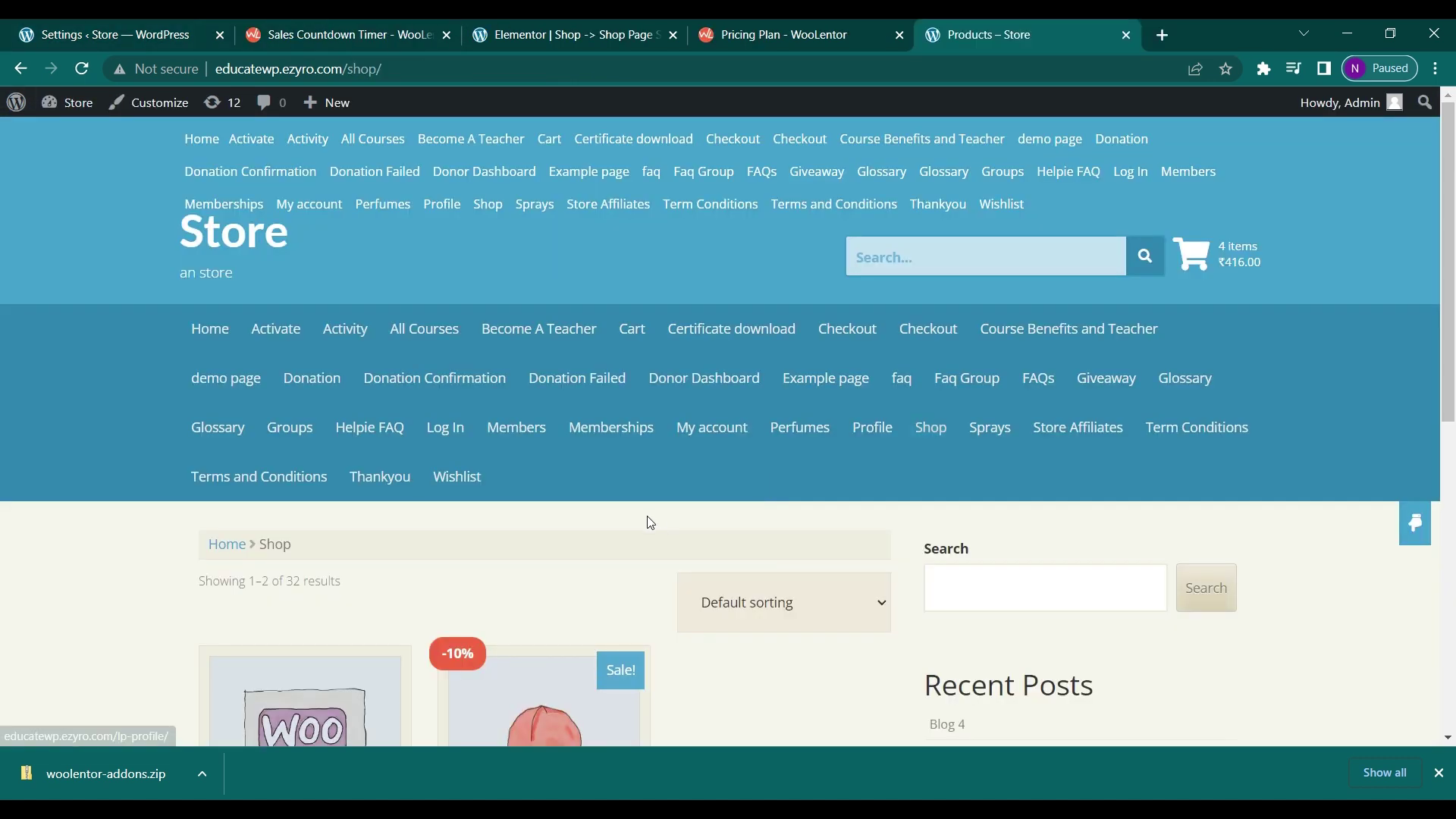
scroll(648, 515, "down", 4)
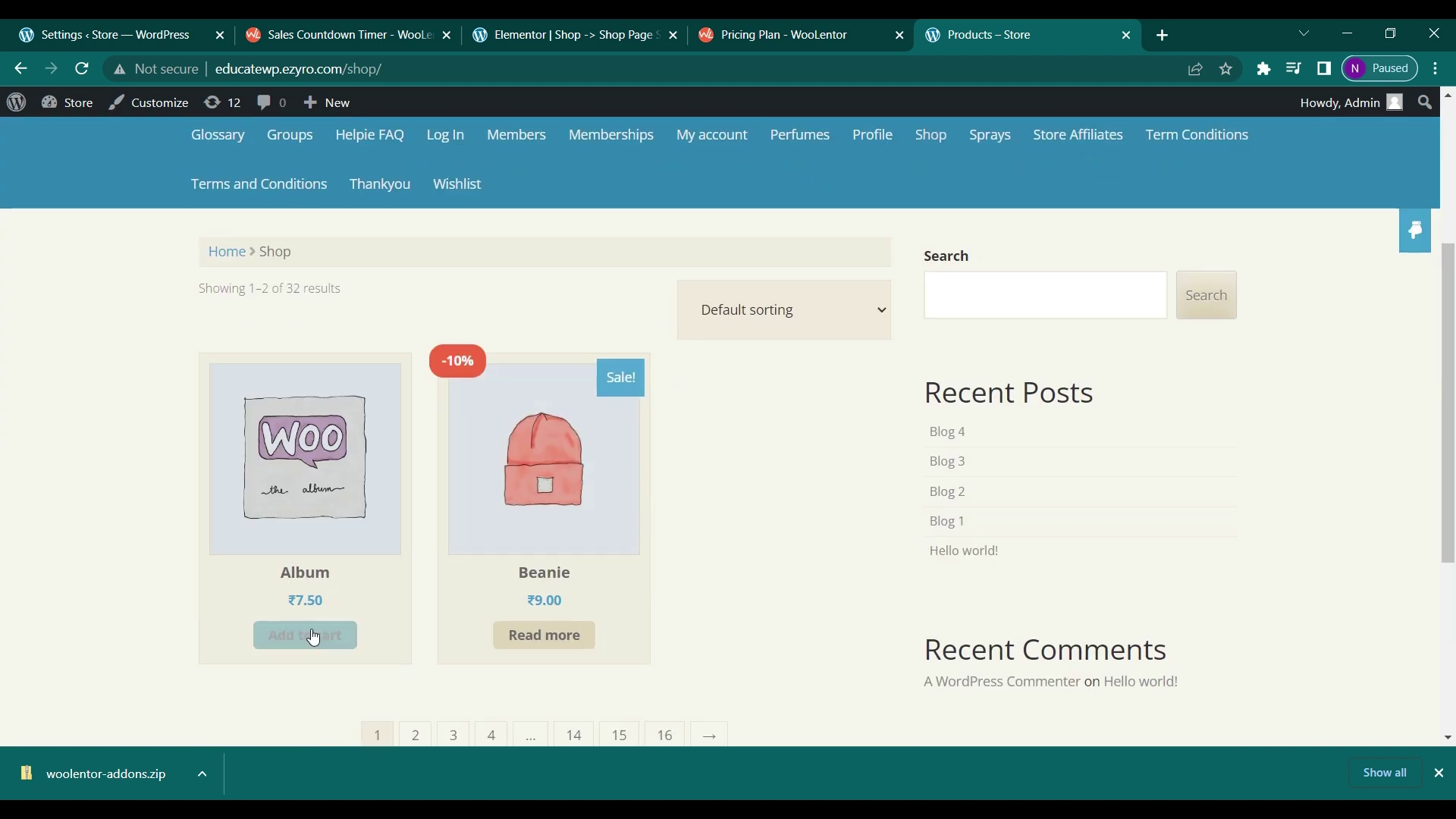
left_click(345, 593)
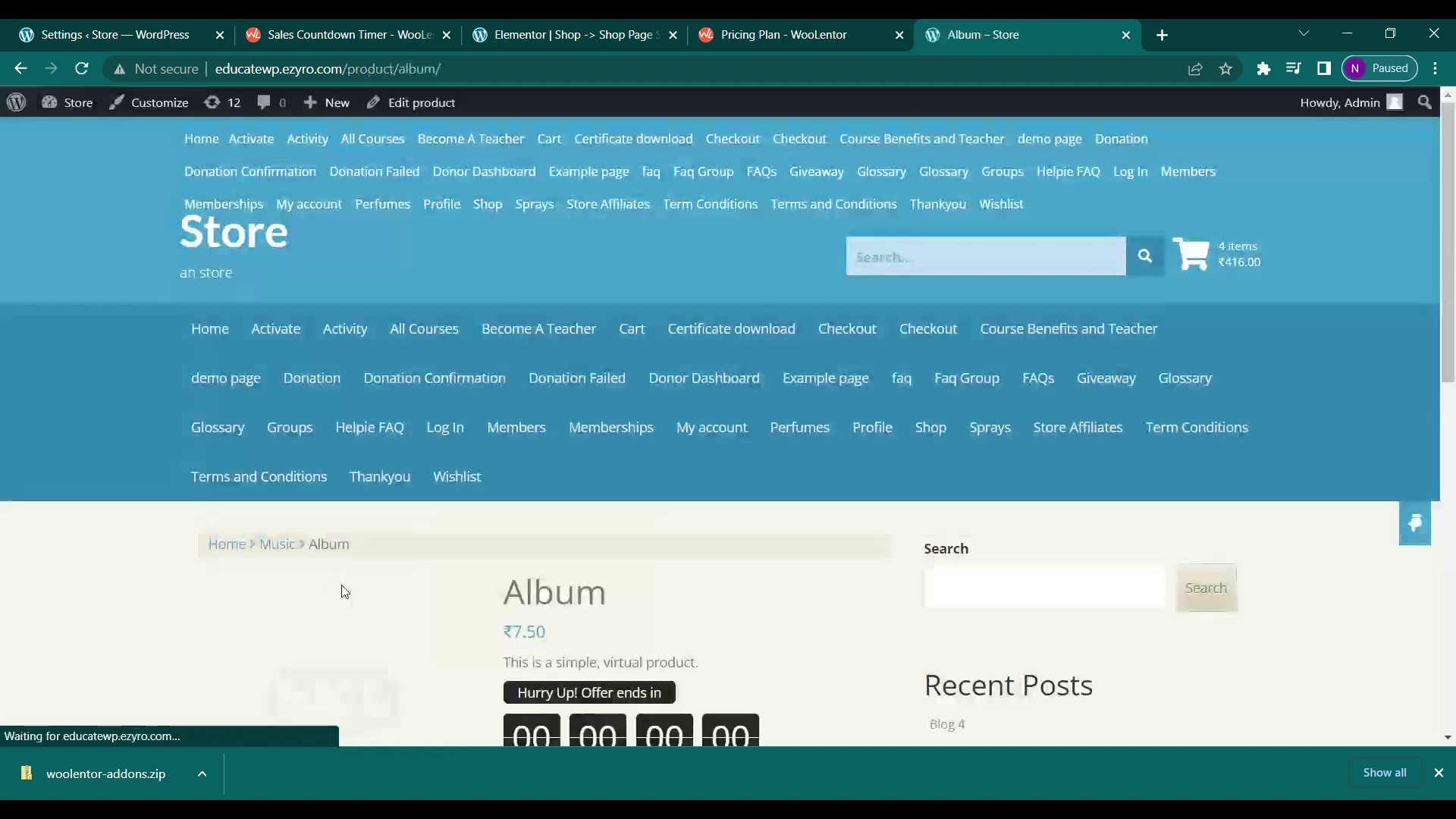
Check the 'Hurry Up! Offer ends in' countdown on the Album page
scroll(623, 572, "down", 2)
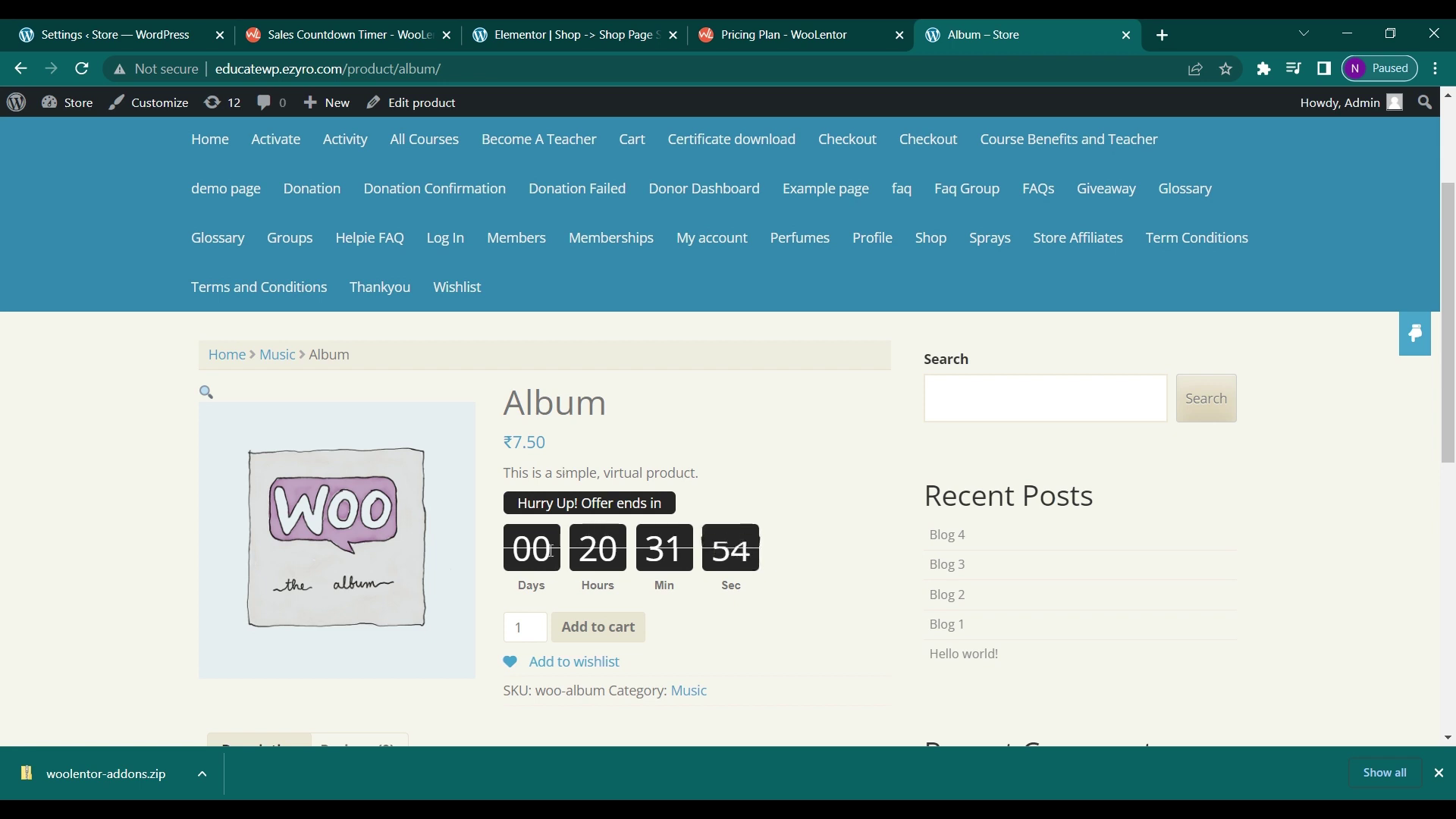
scroll(553, 550, "down", 1)
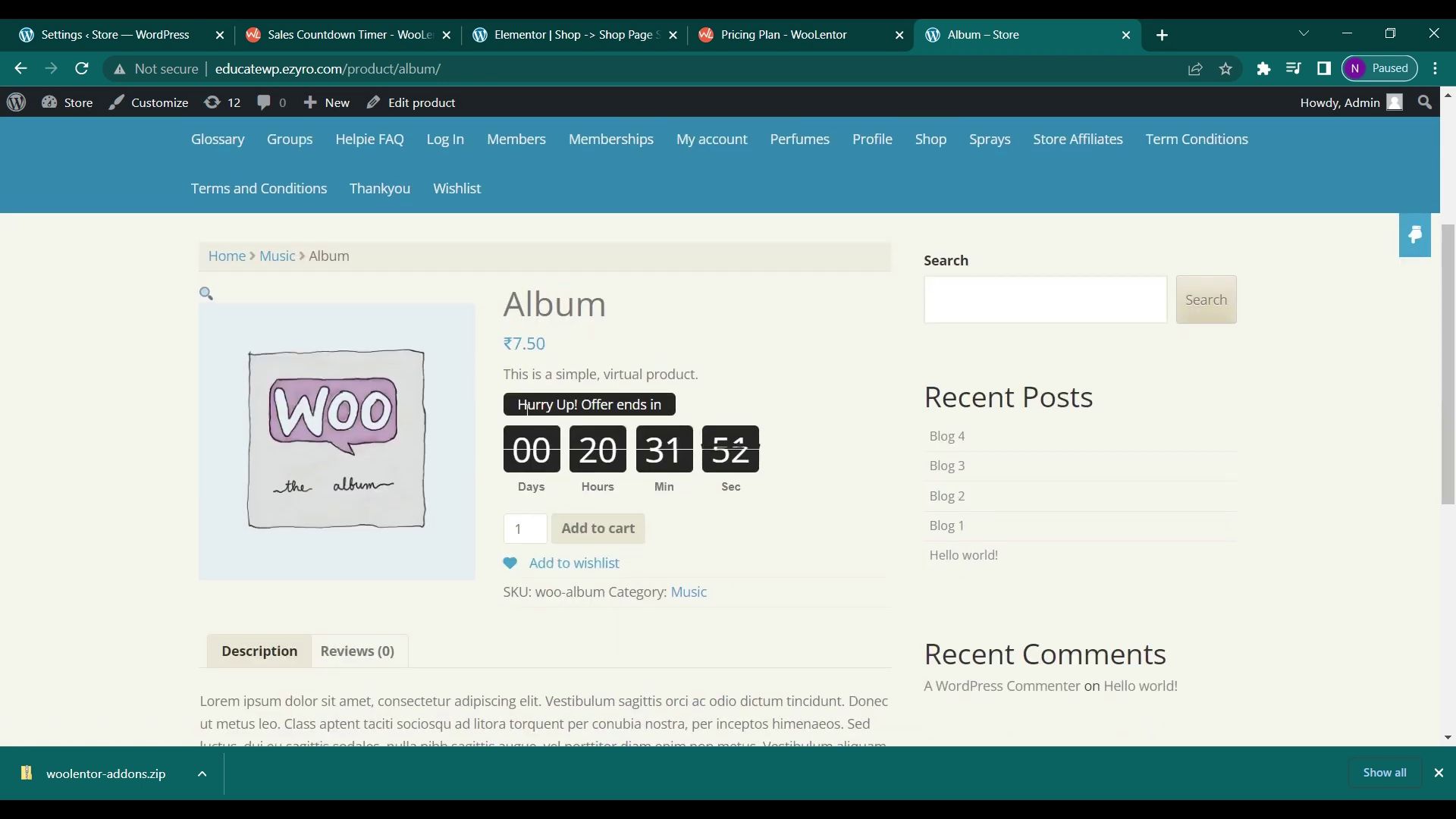
left_click_drag(528, 405, 653, 408)
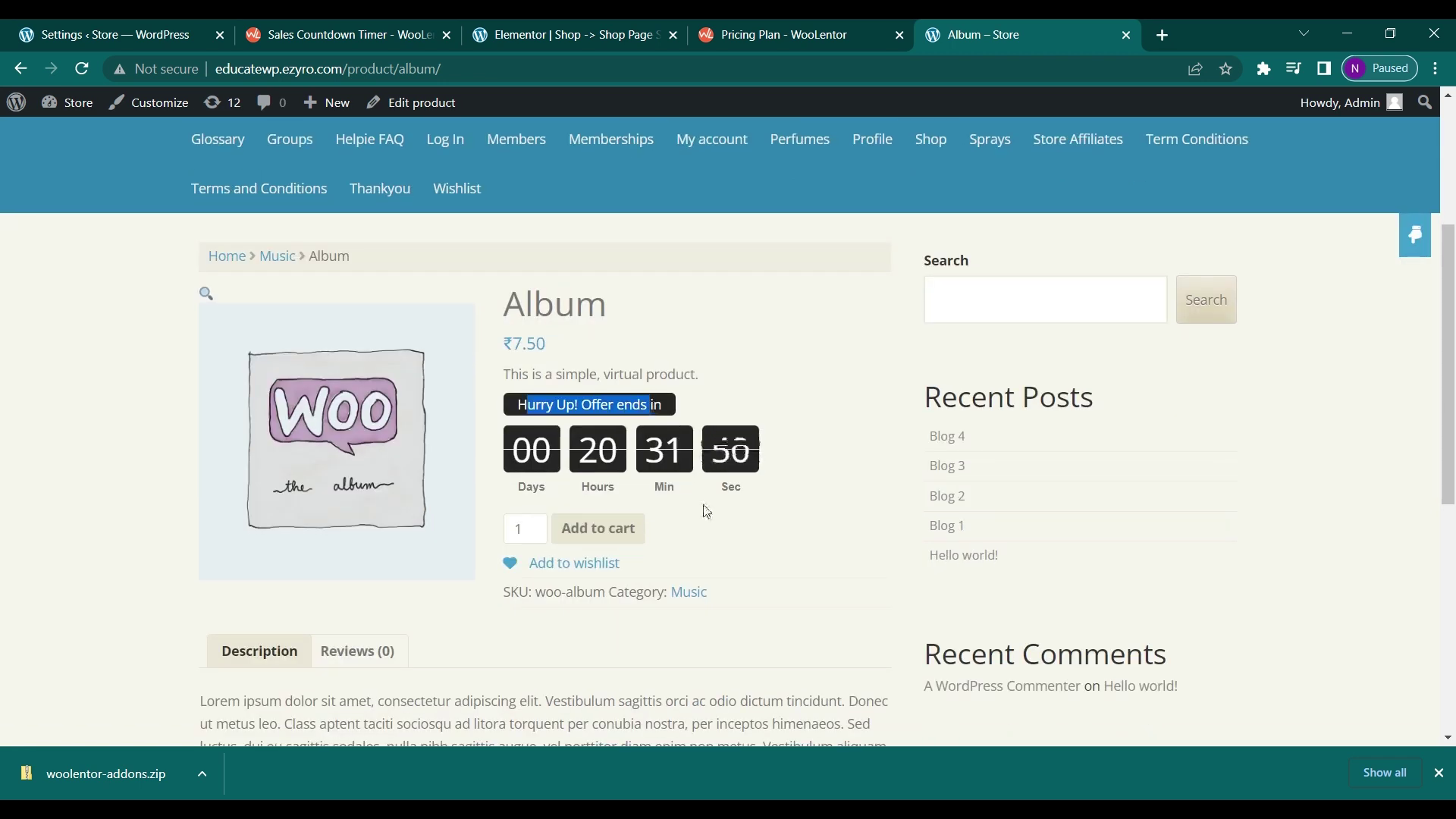
left_click(683, 499)
scroll(669, 520, "down", 1)
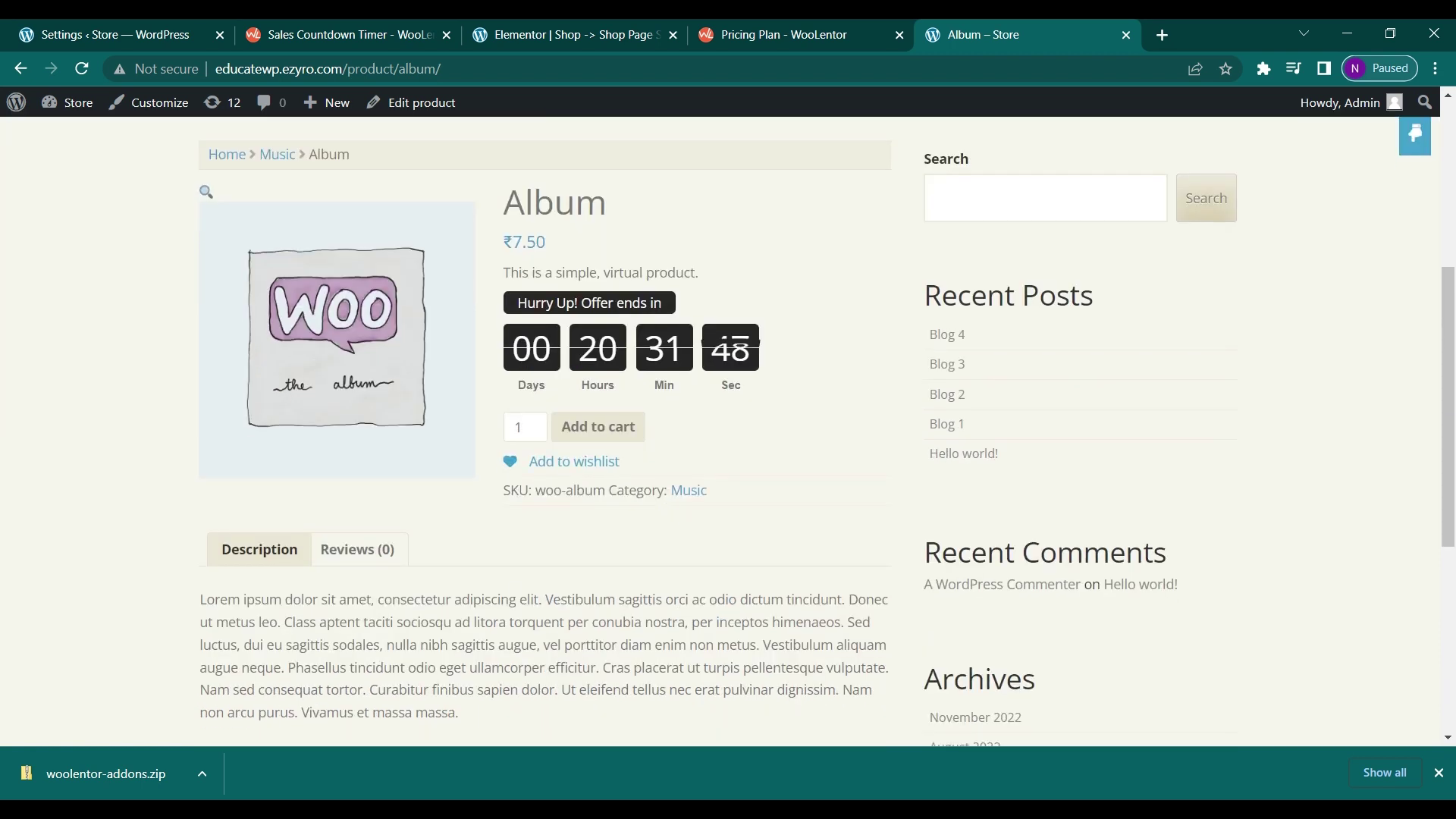
left_click(100, 23)
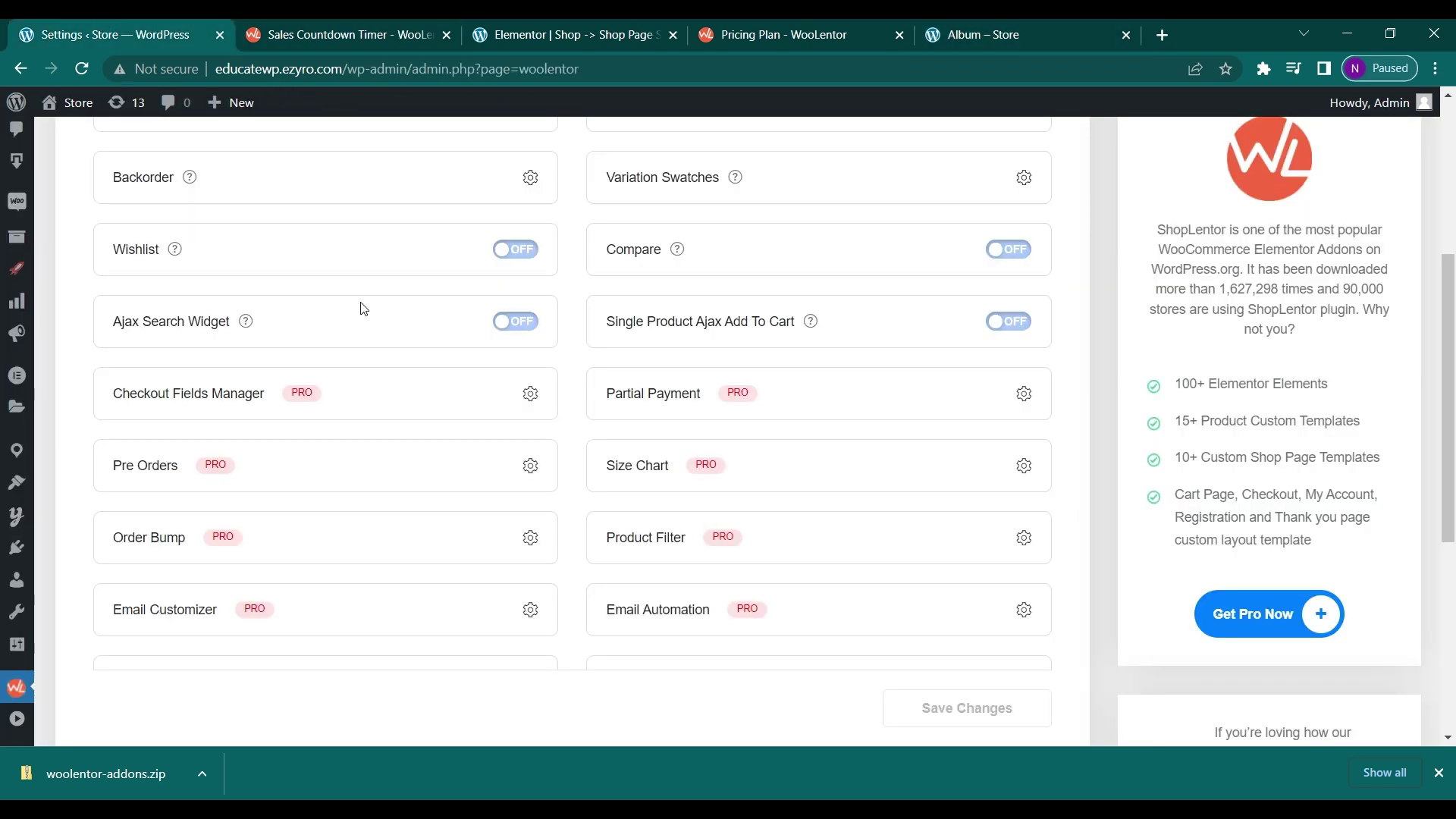
scroll(361, 308, "up", 1)
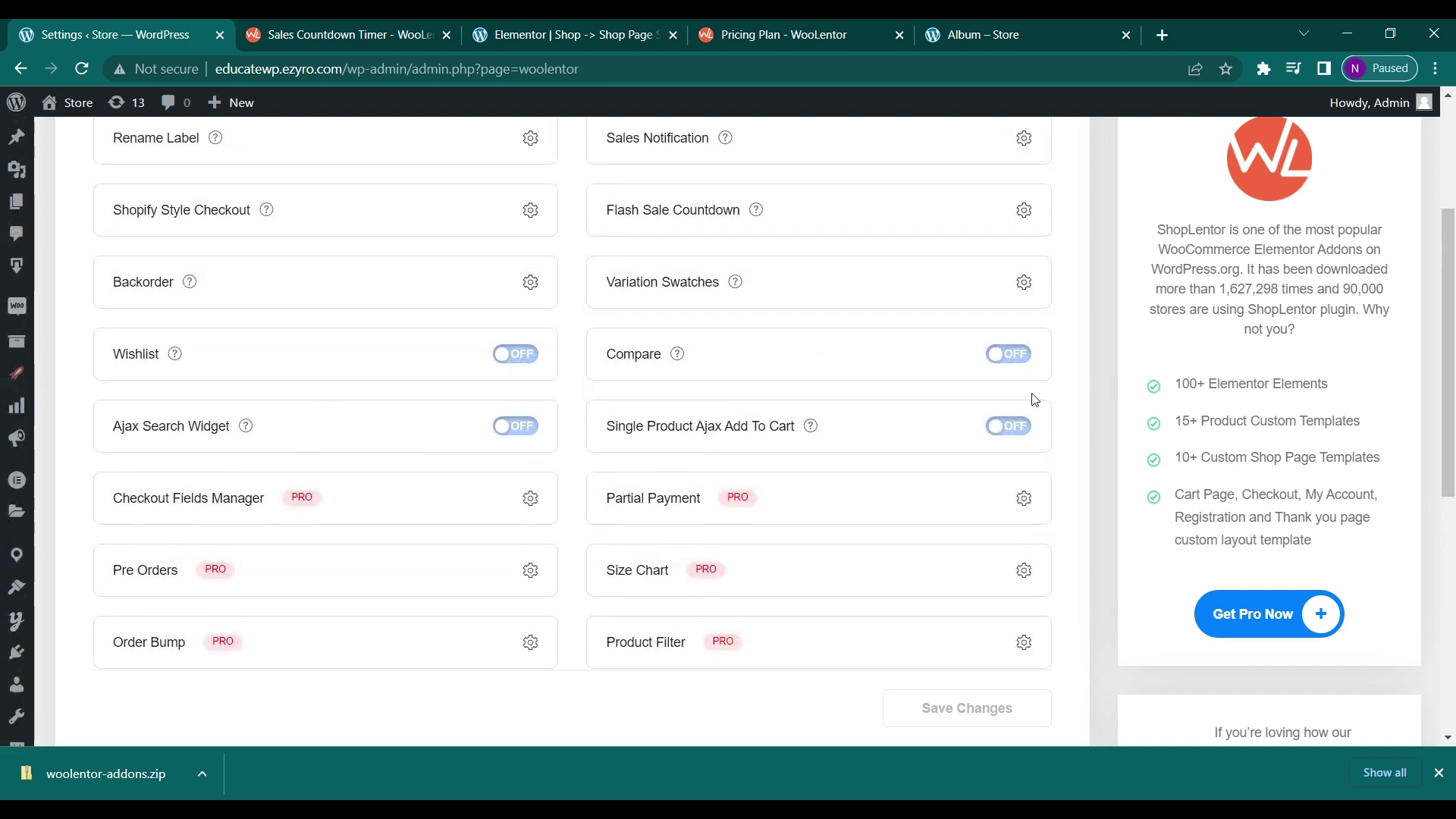
left_click(1015, 364)
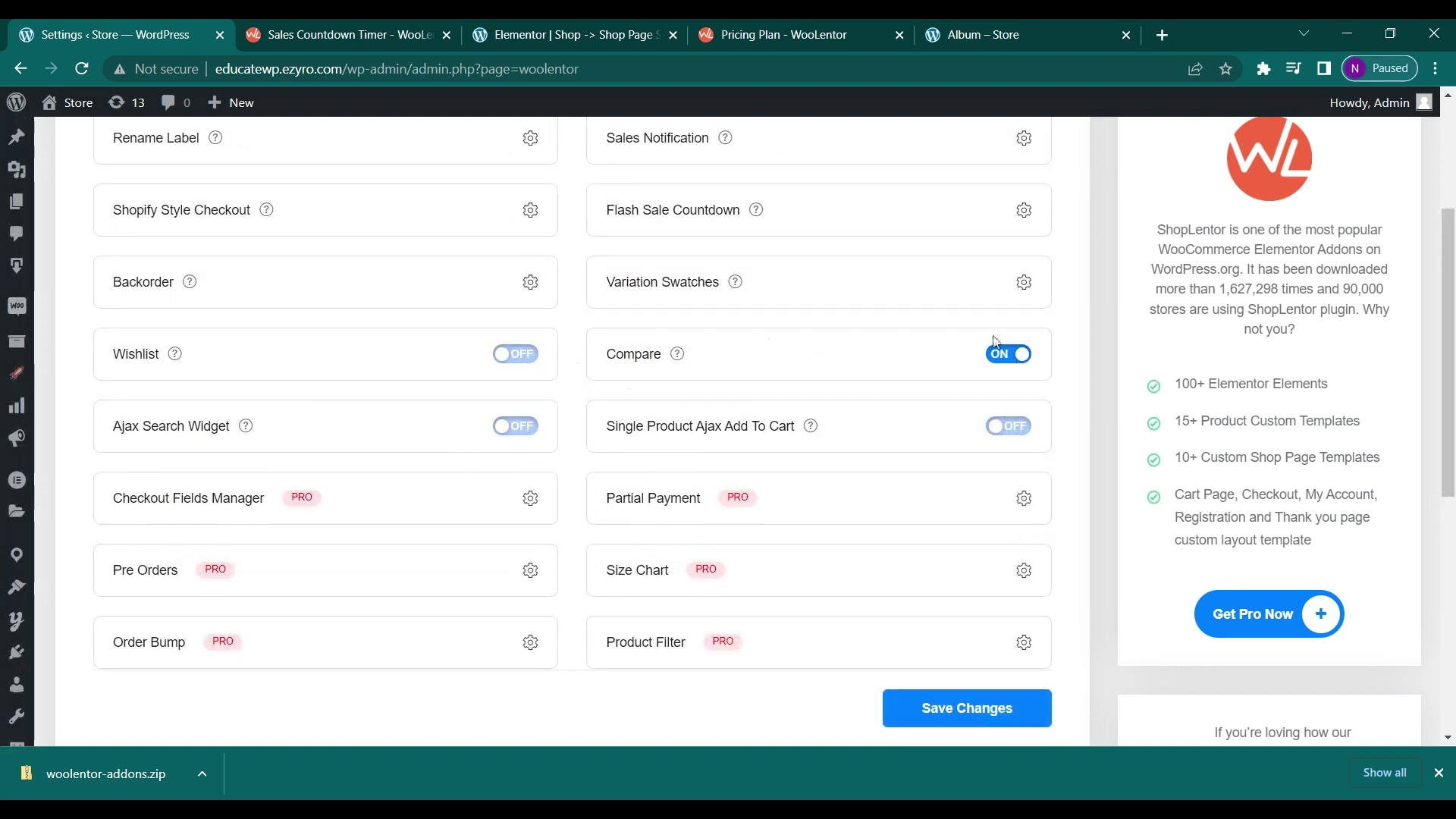
left_click(1027, 363)
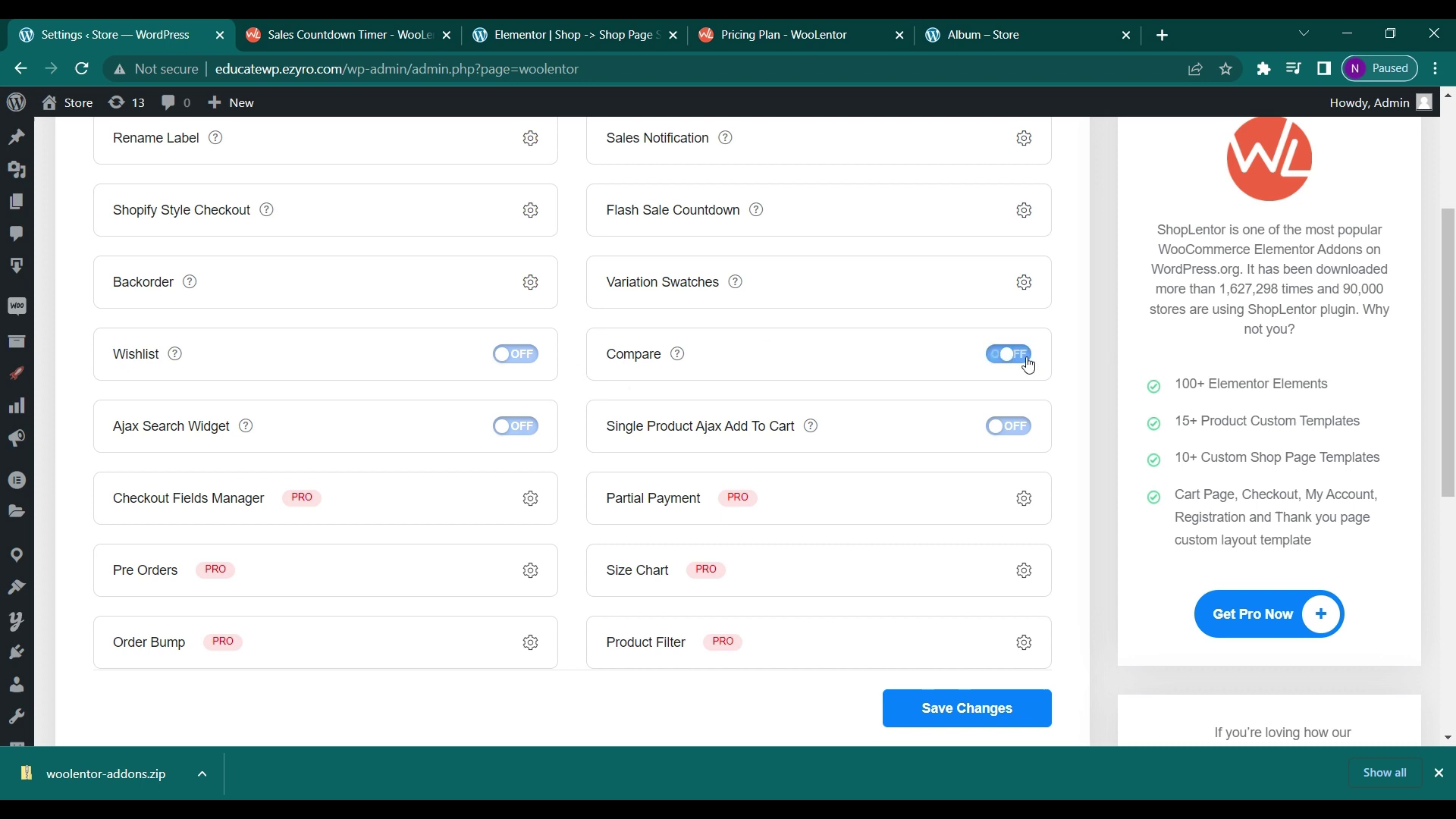
left_click(522, 363)
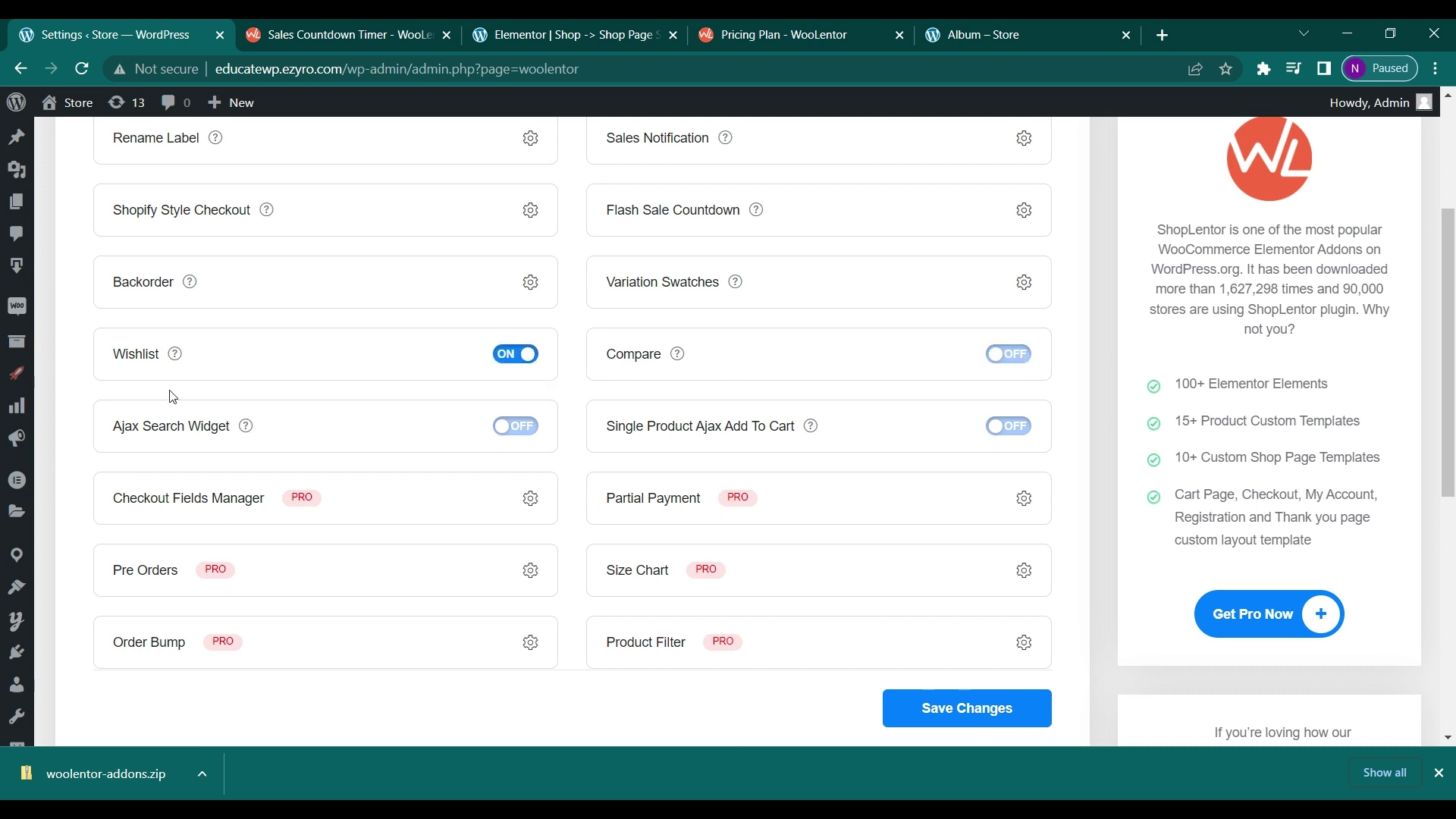
left_click(523, 363)
scroll(522, 363, "up", 1)
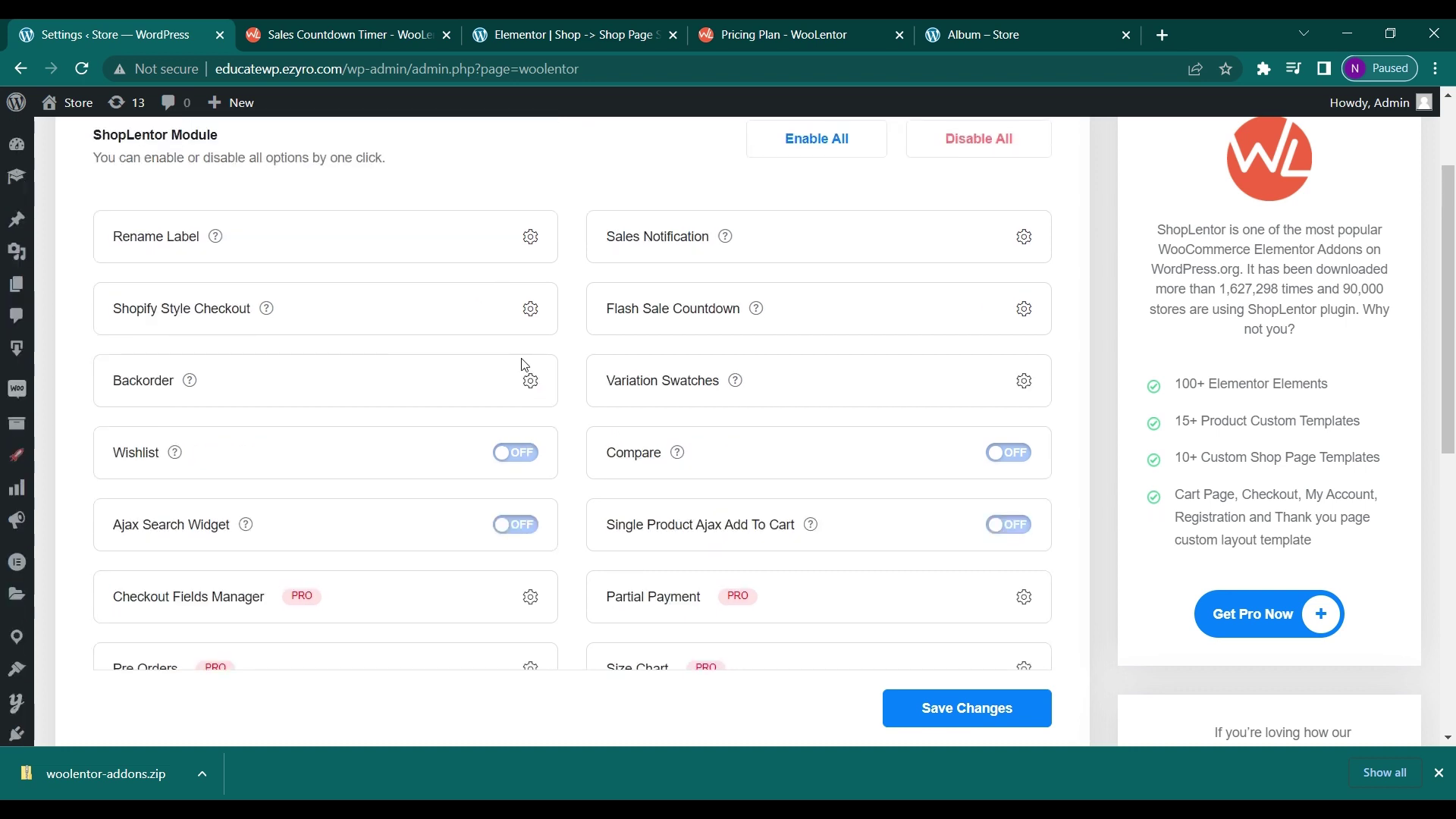
scroll(523, 363, "down", 1)
scroll(614, 353, "down", 2)
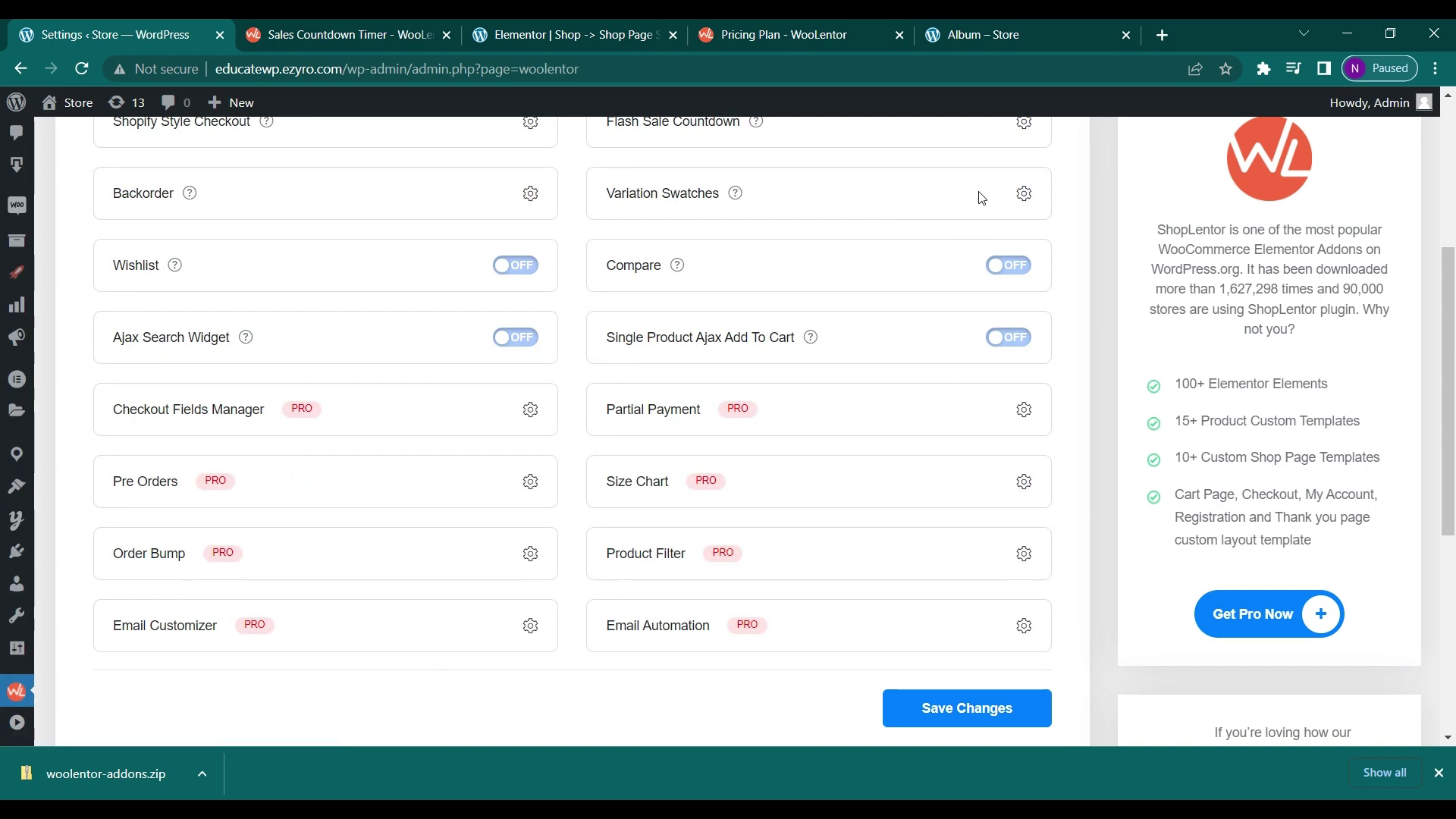
scroll(455, 326, "down", 3)
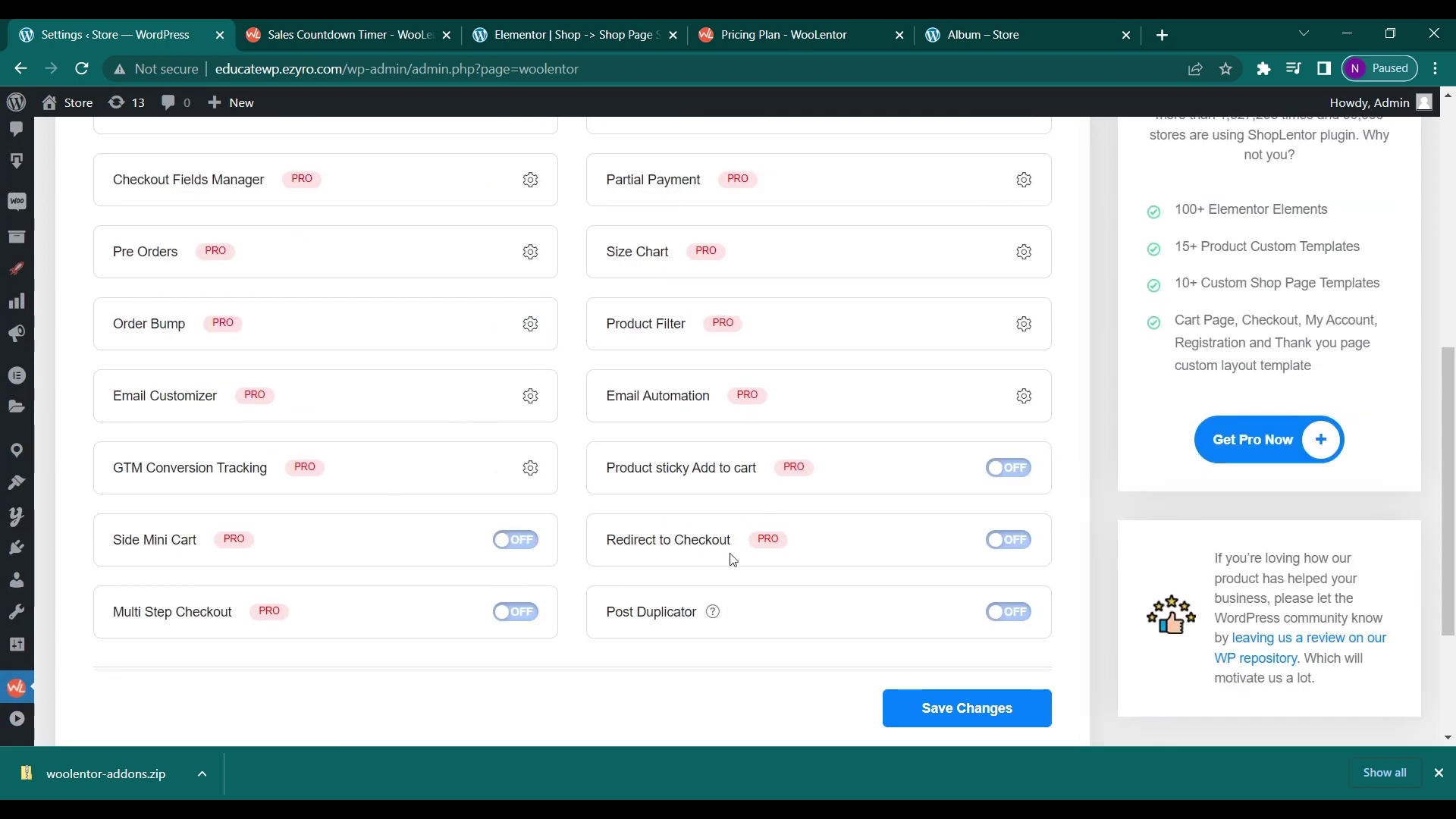
scroll(730, 561, "up", 1)
scroll(731, 559, "down", 2)
scroll(732, 559, "down", 2)
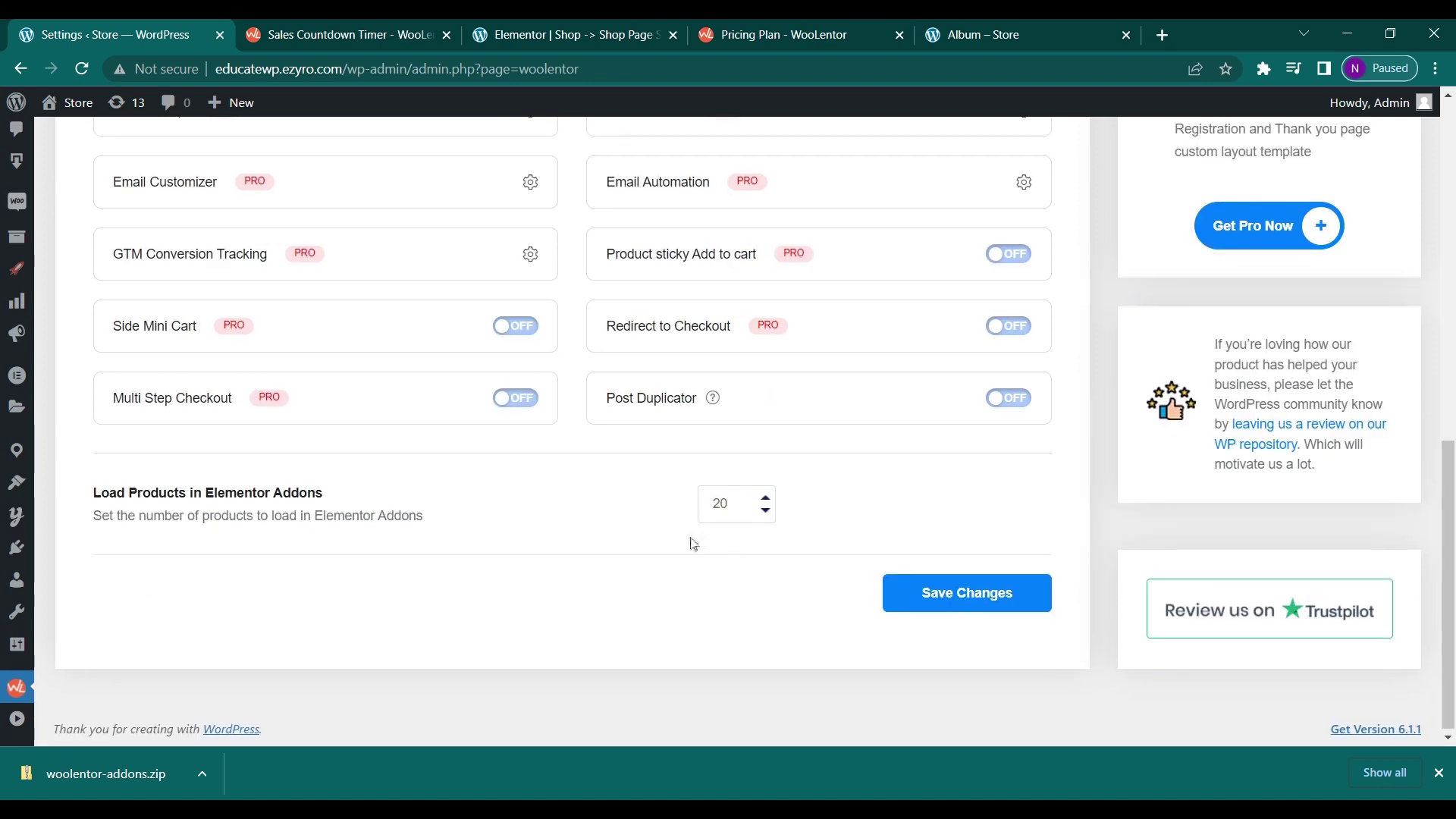
scroll(689, 543, "up", 15)
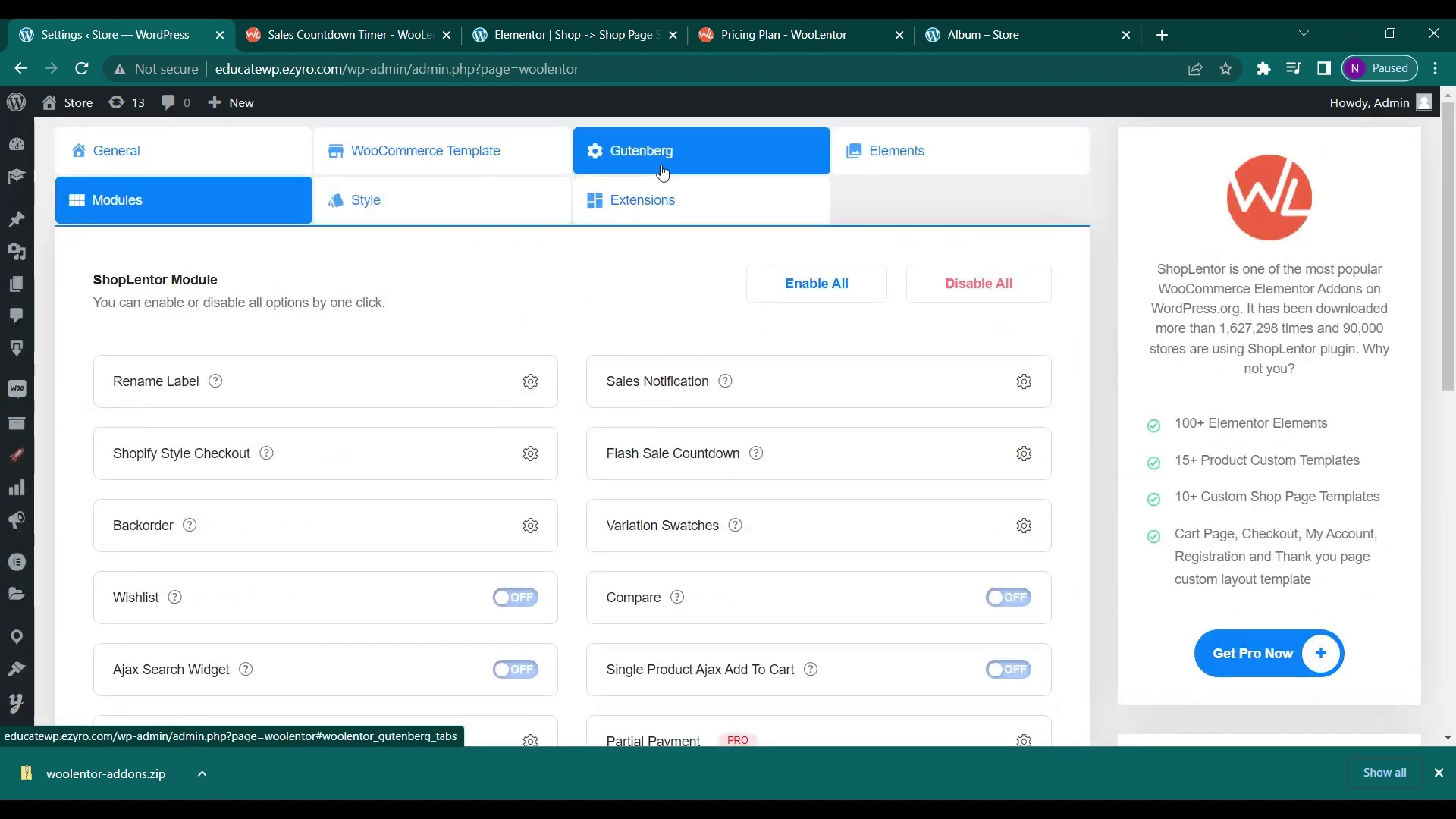
View ShopLentor's Elements list, then return to the Shop page in Elementor
left_click(849, 158)
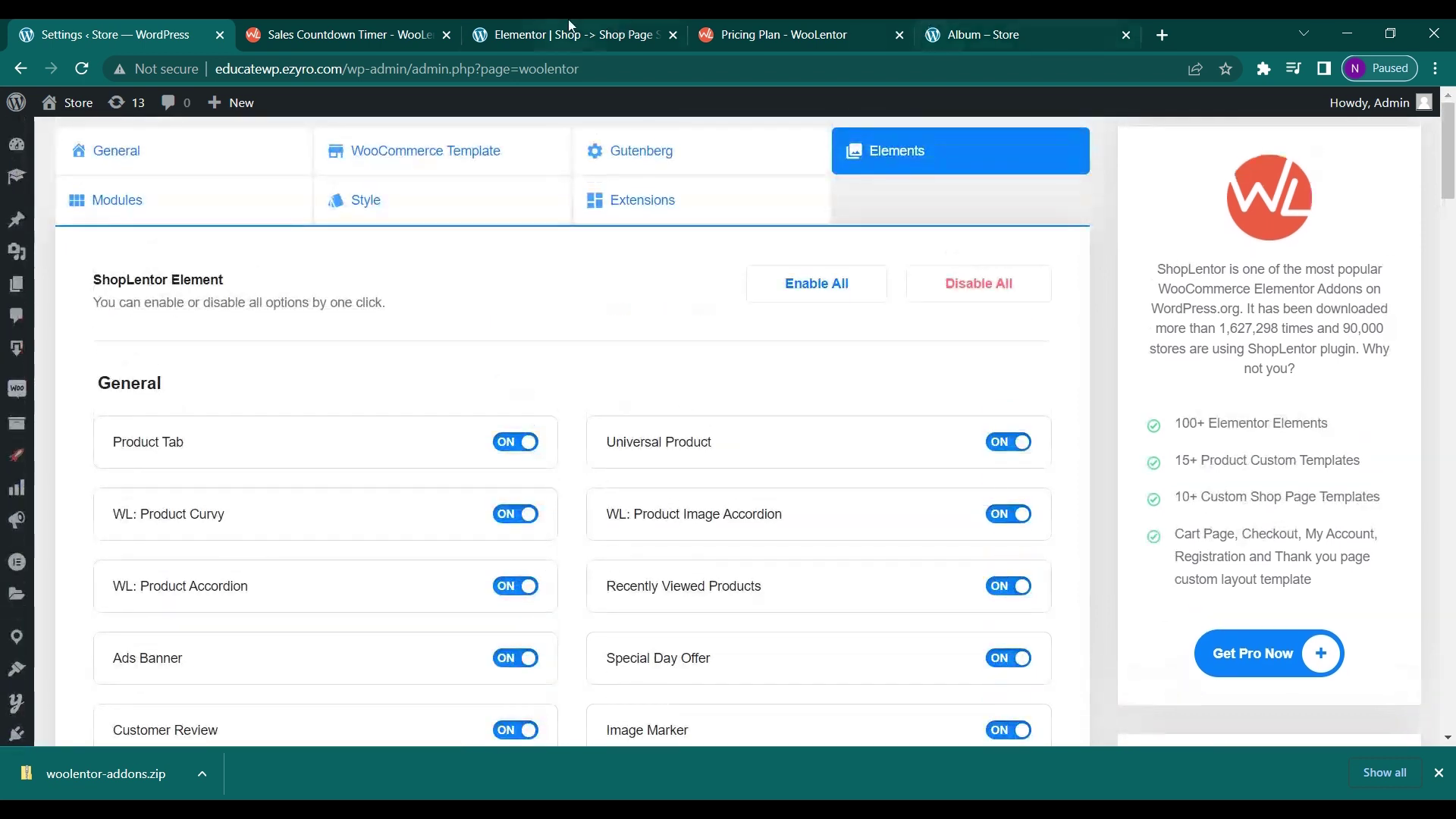
left_click(567, 20)
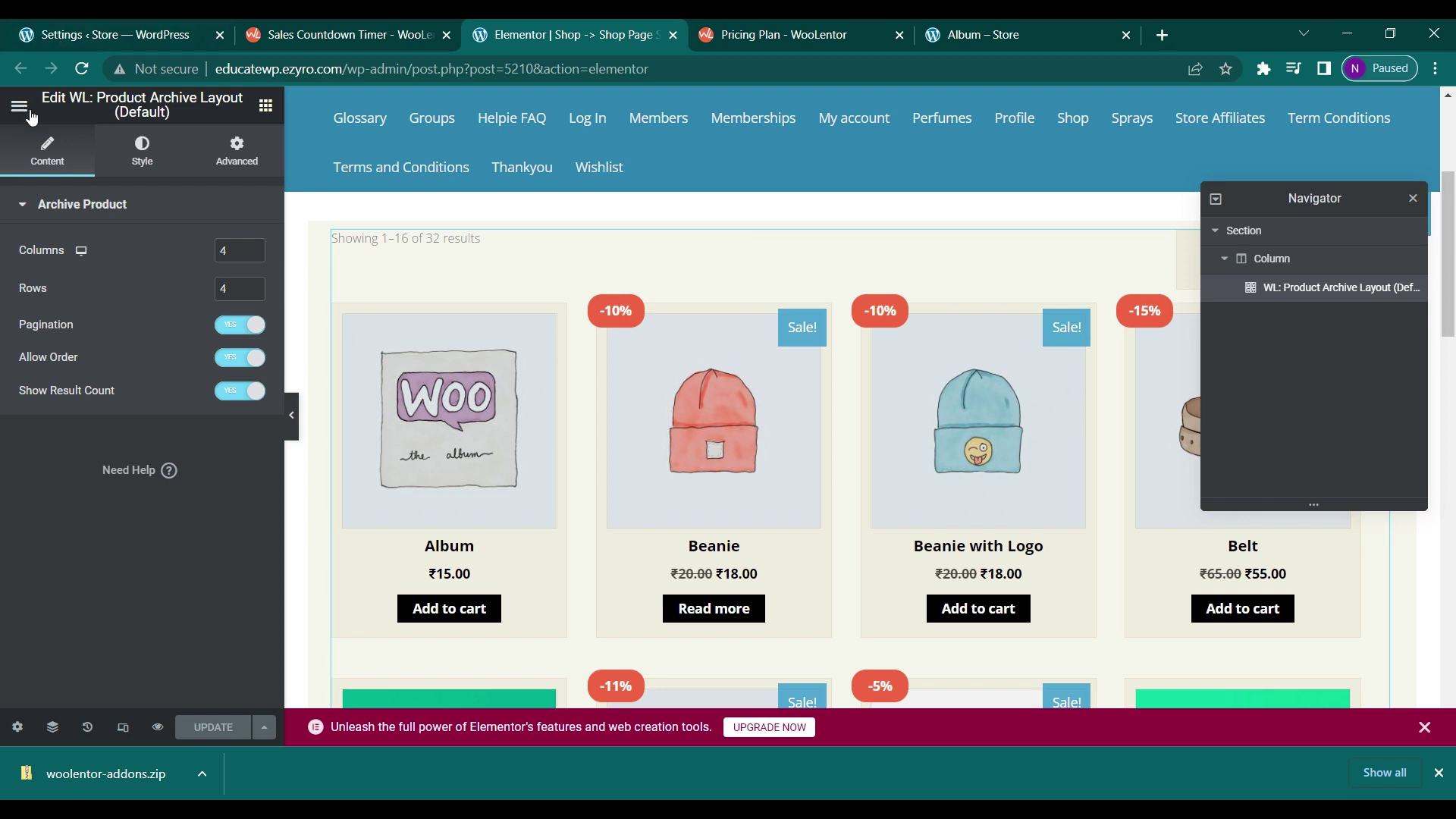
Drag the WL: FAQ widget from WooLentor Addons onto the Shop page above the product archive
left_click(367, 214)
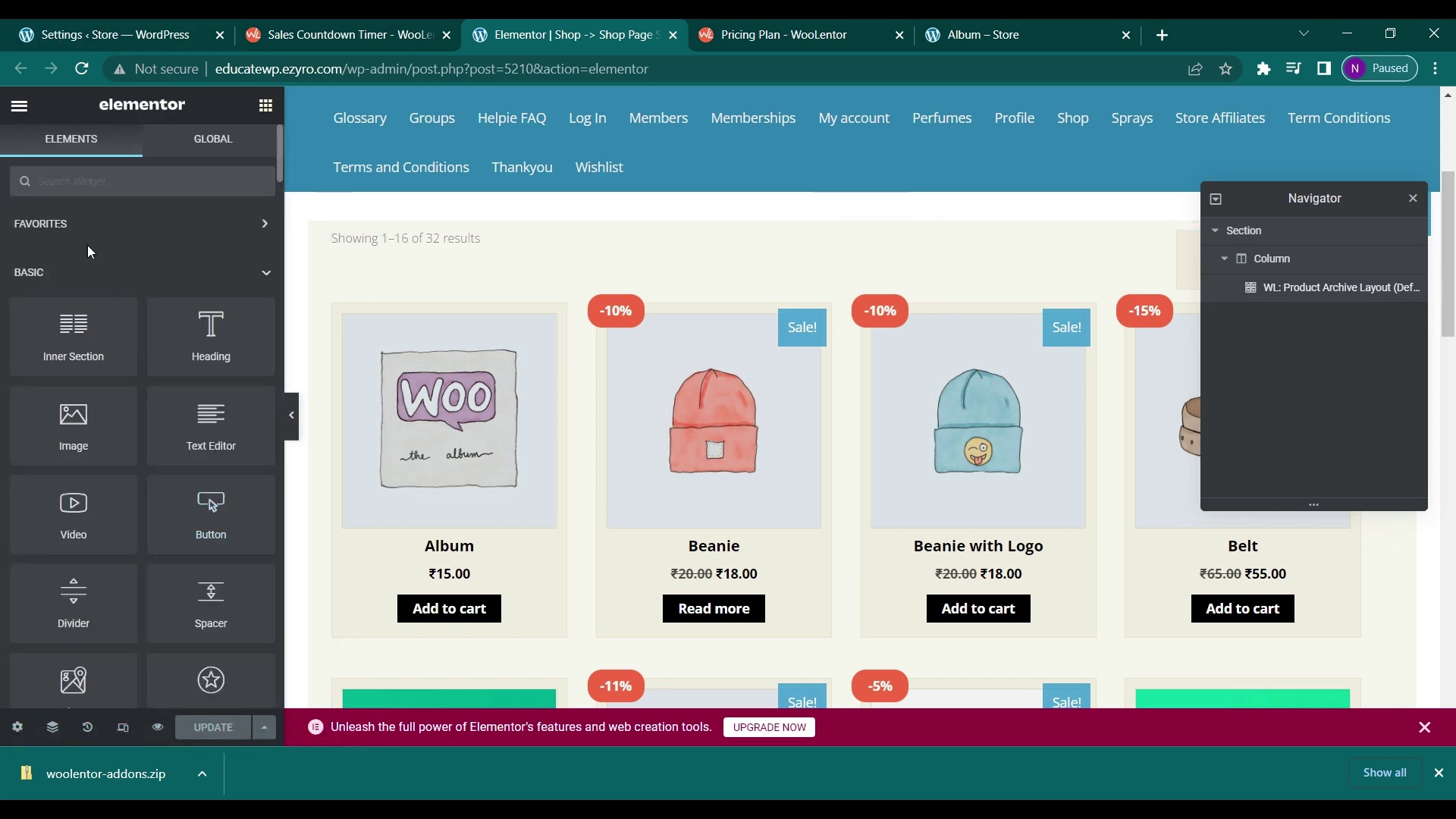
scroll(107, 380, "down", 5)
scroll(107, 381, "down", 20)
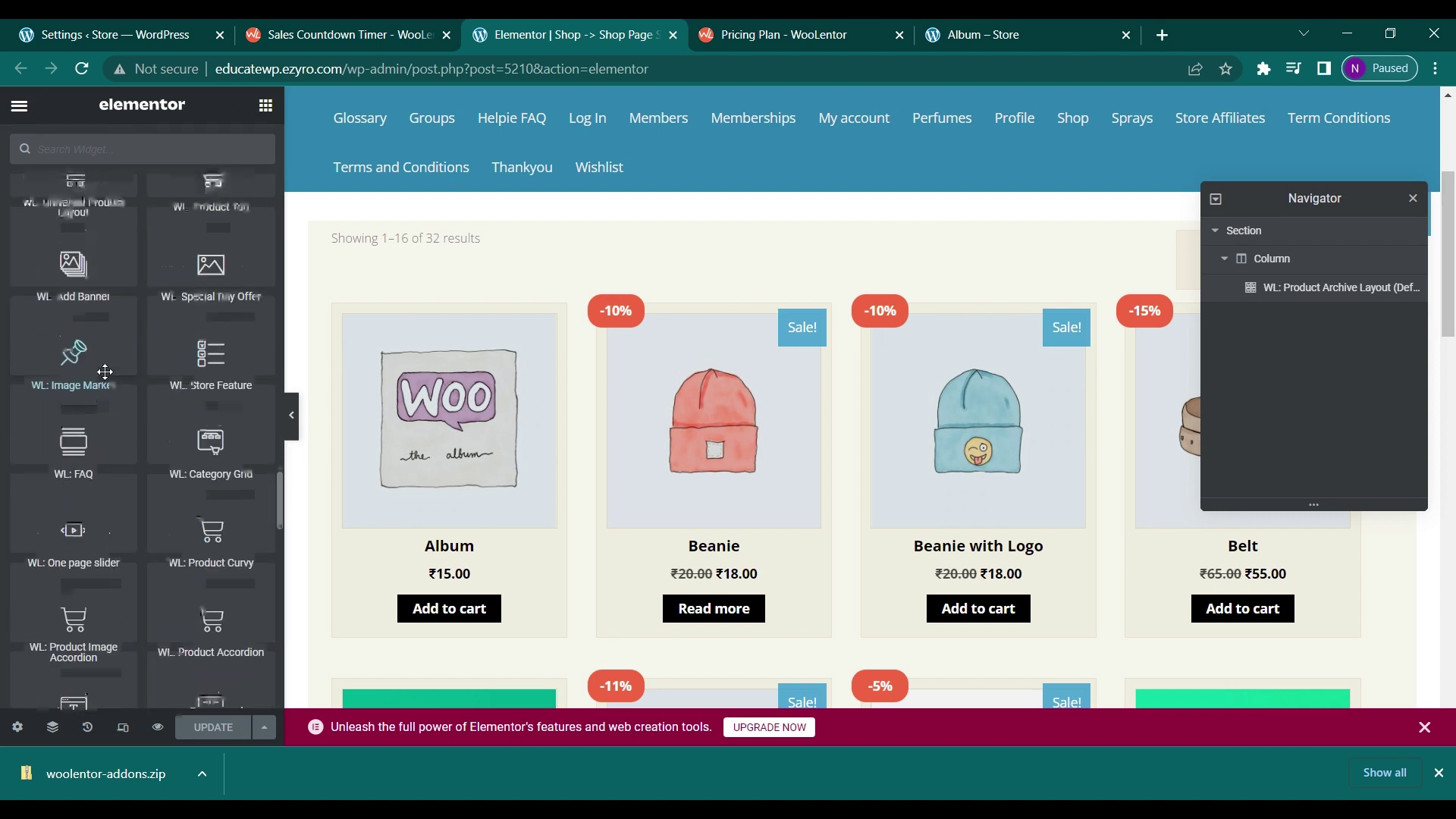
scroll(89, 479, "down", 2)
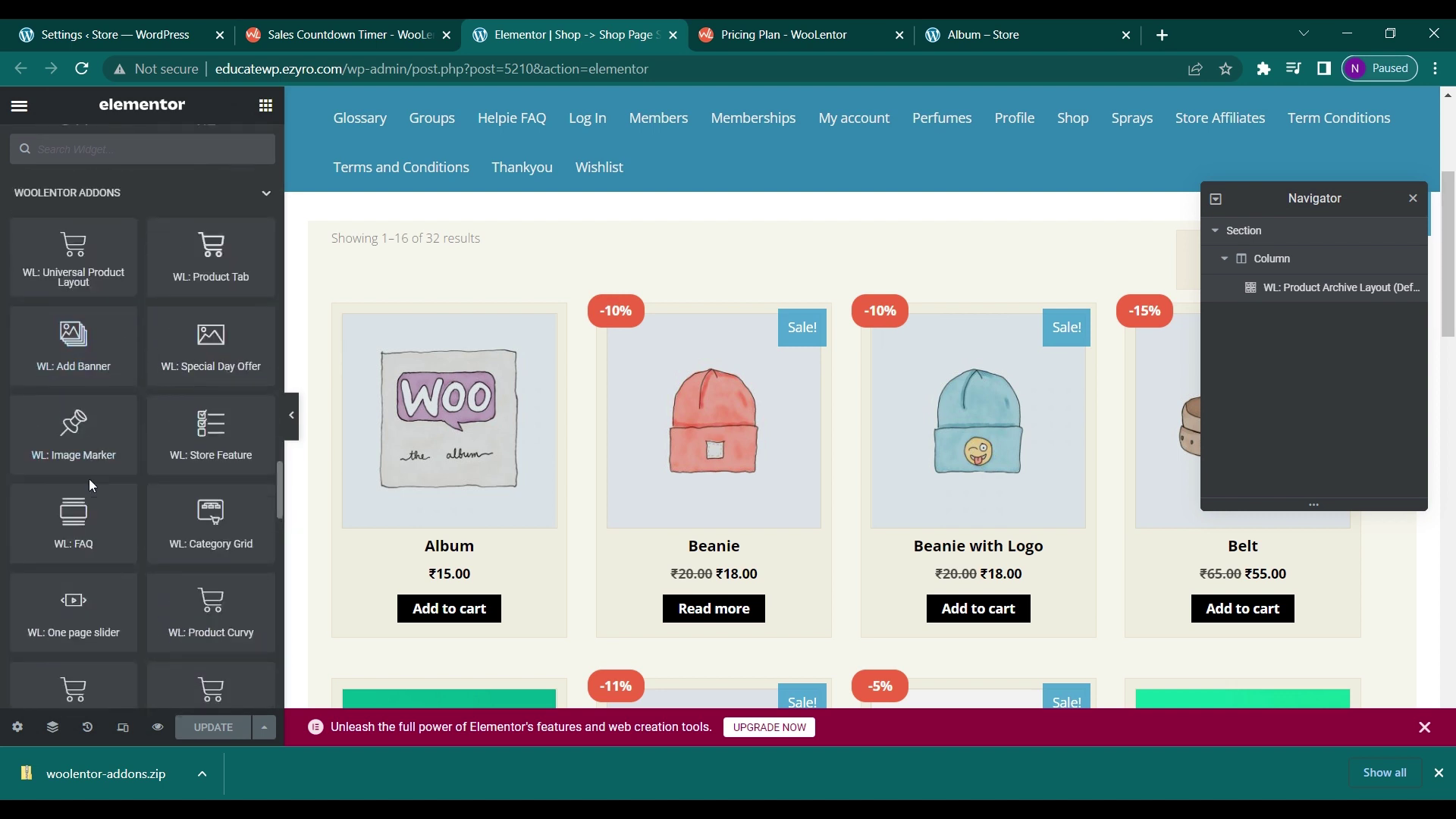
scroll(89, 485, "down", 1)
scroll(89, 479, "down", 2)
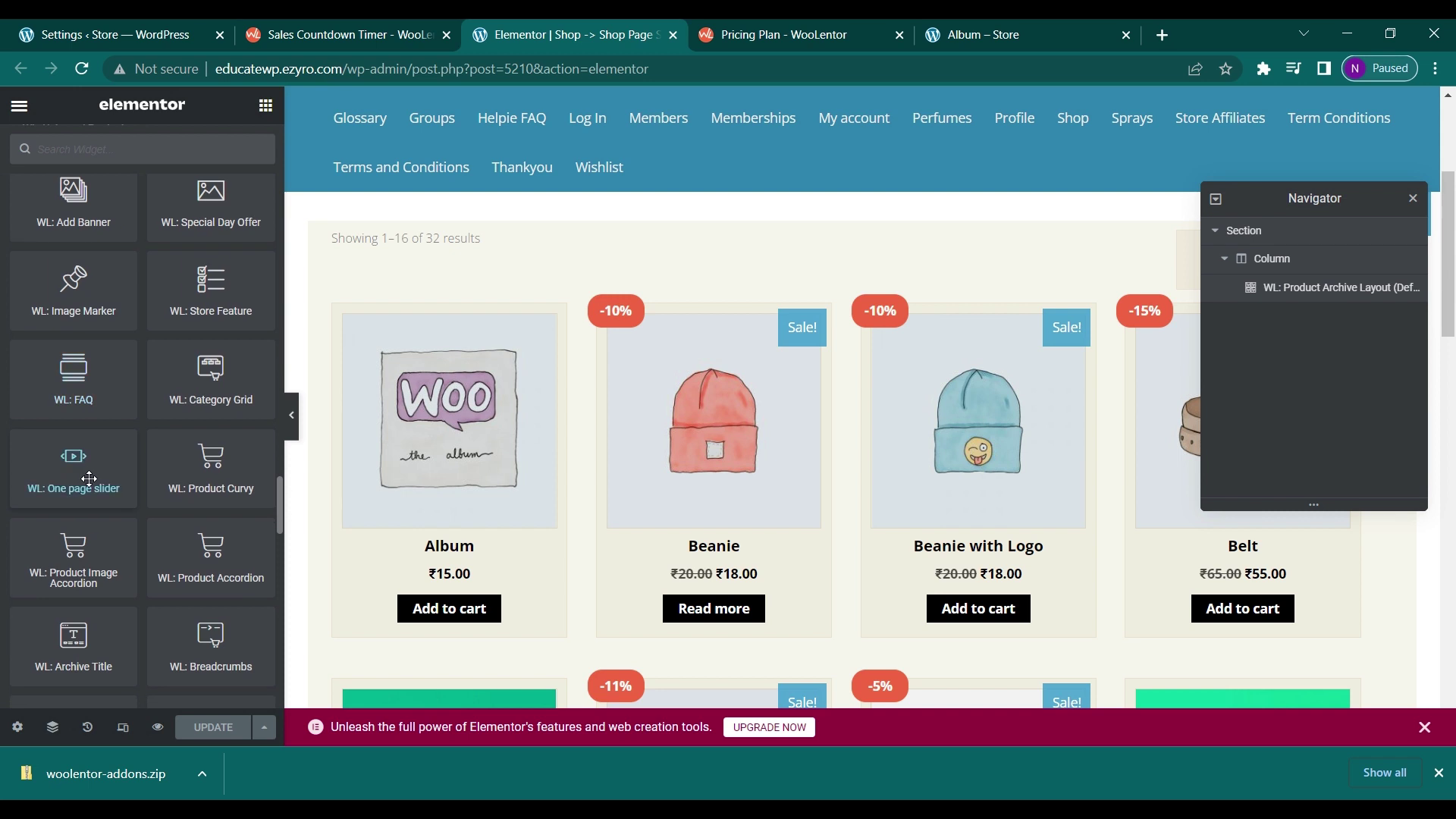
scroll(84, 404, "down", 1)
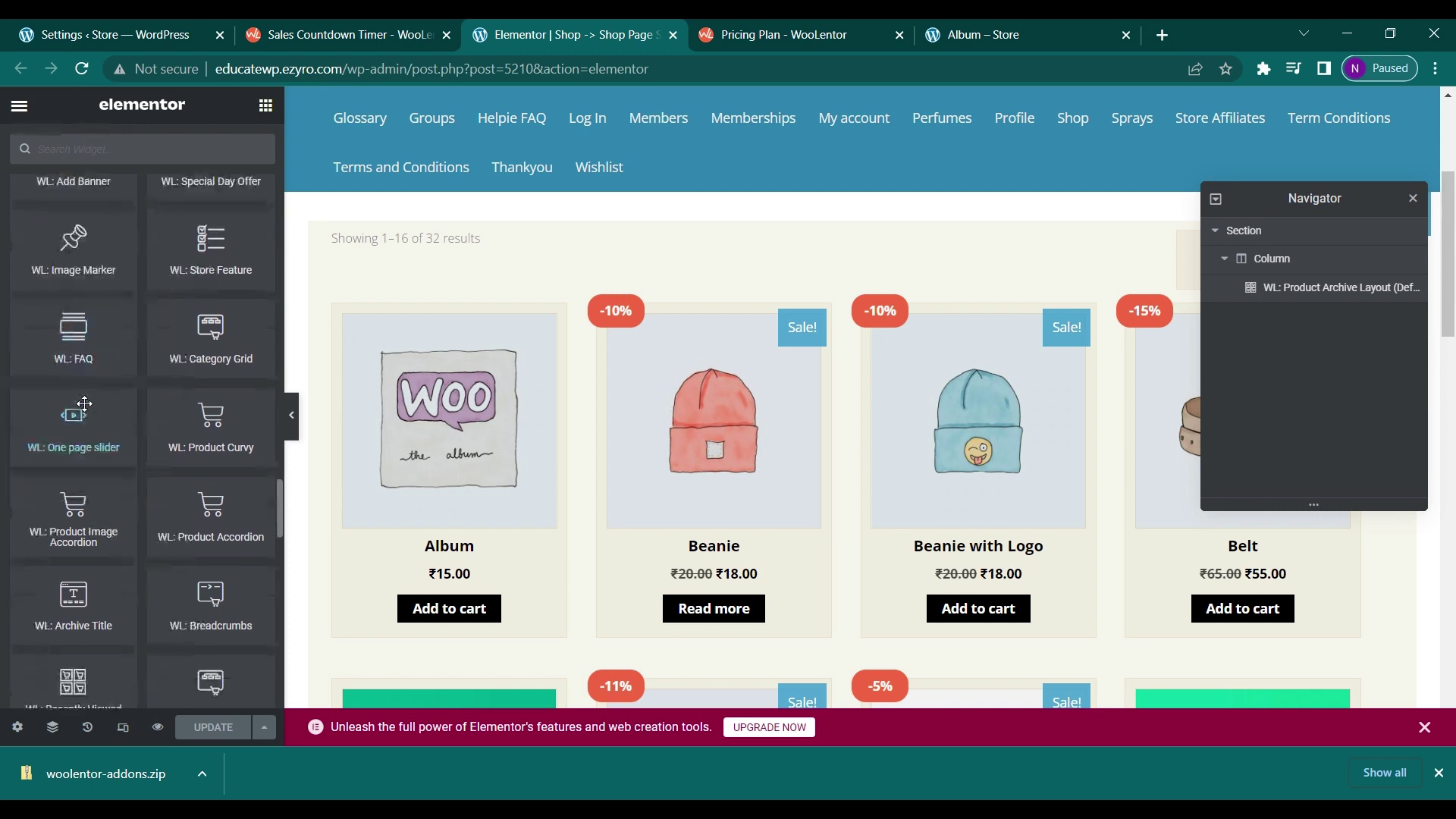
left_click_drag(76, 339, 916, 239)
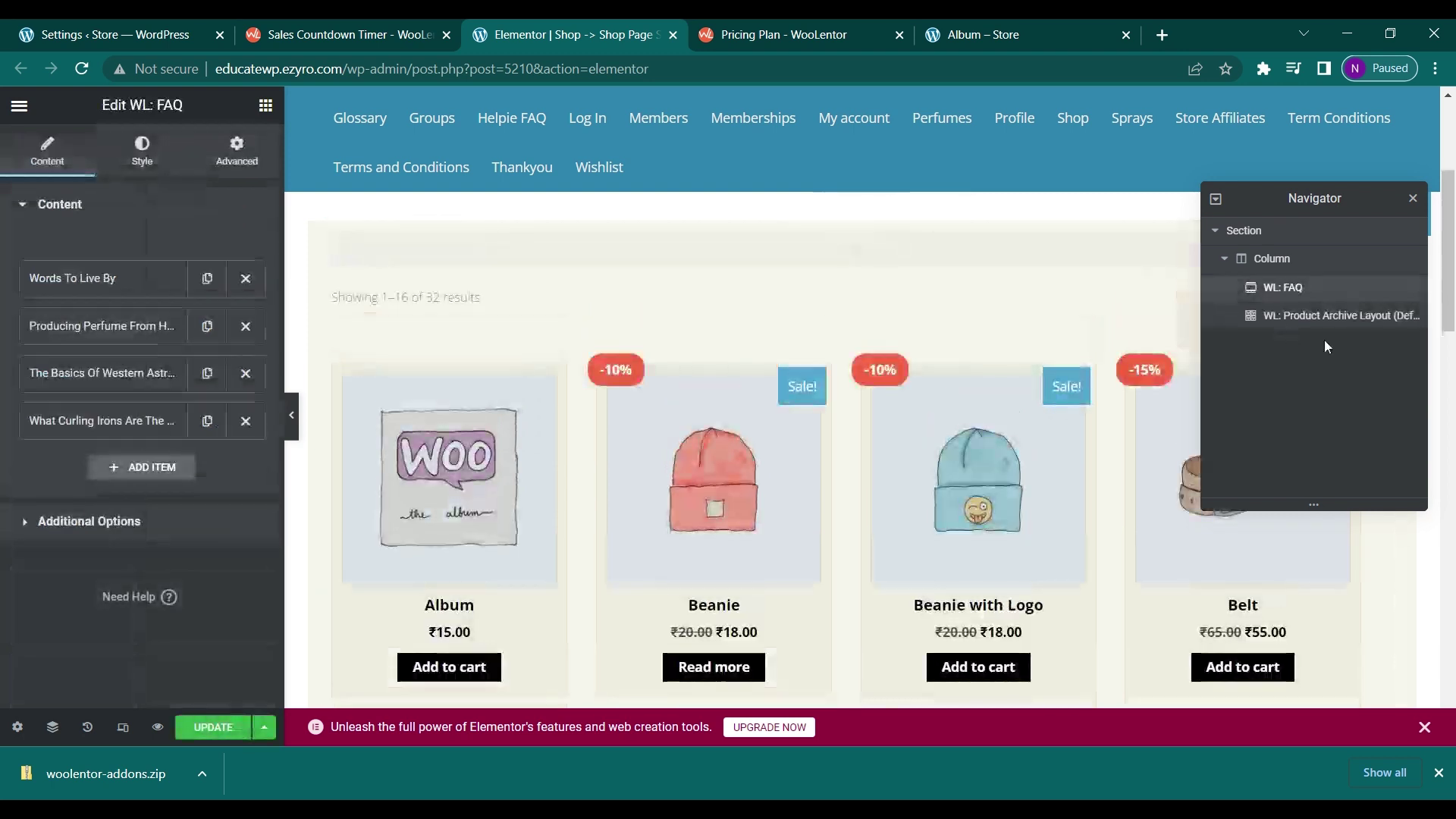
Move Product Archive Layout above WL: FAQ in the Navigator and open the FAQ settings
mouse_move(1289, 275)
left_mouse_down()
mouse_move(1259, 283)
mouse_move(1277, 286)
left_mouse_up()
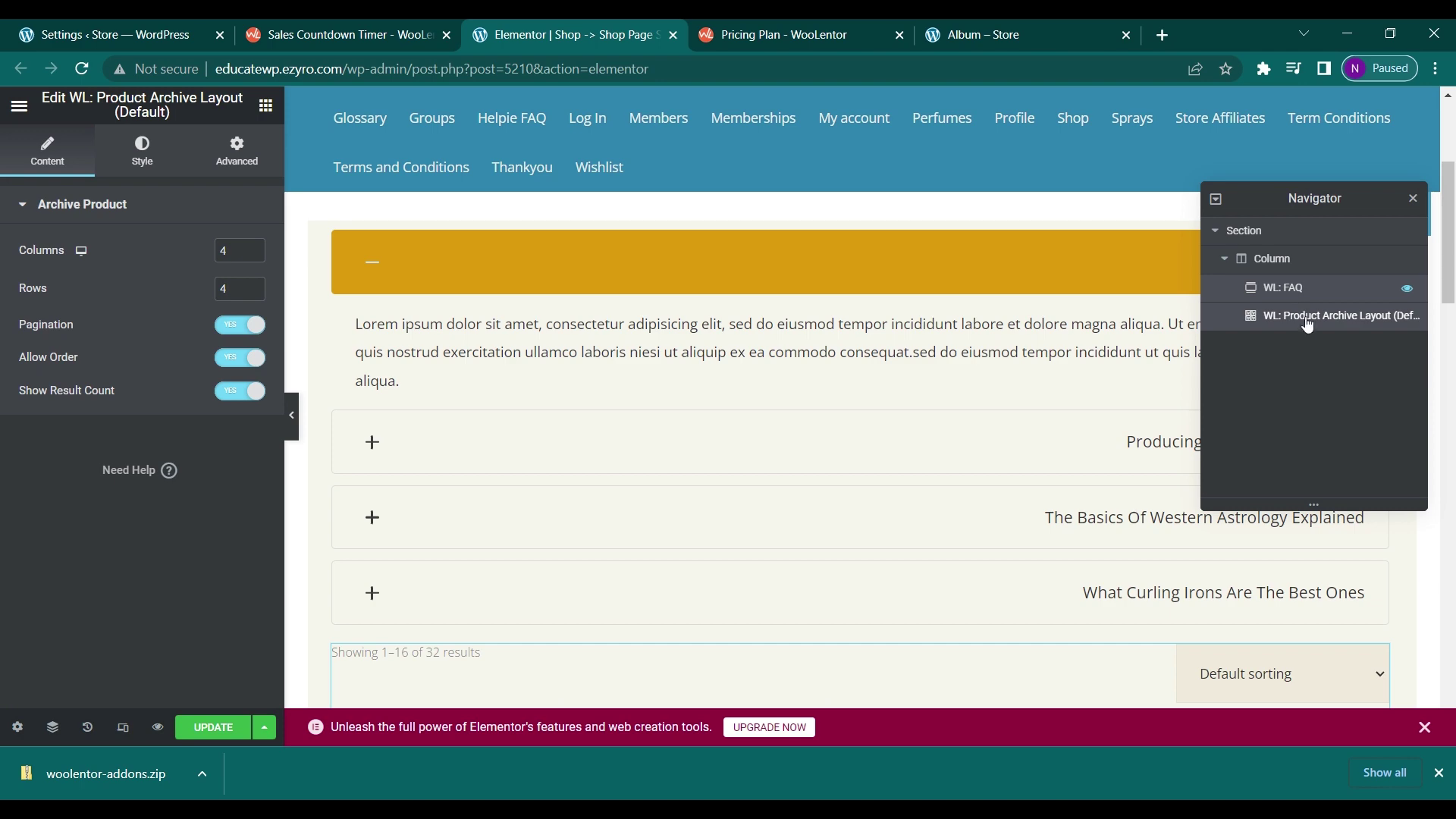
left_click(1305, 314)
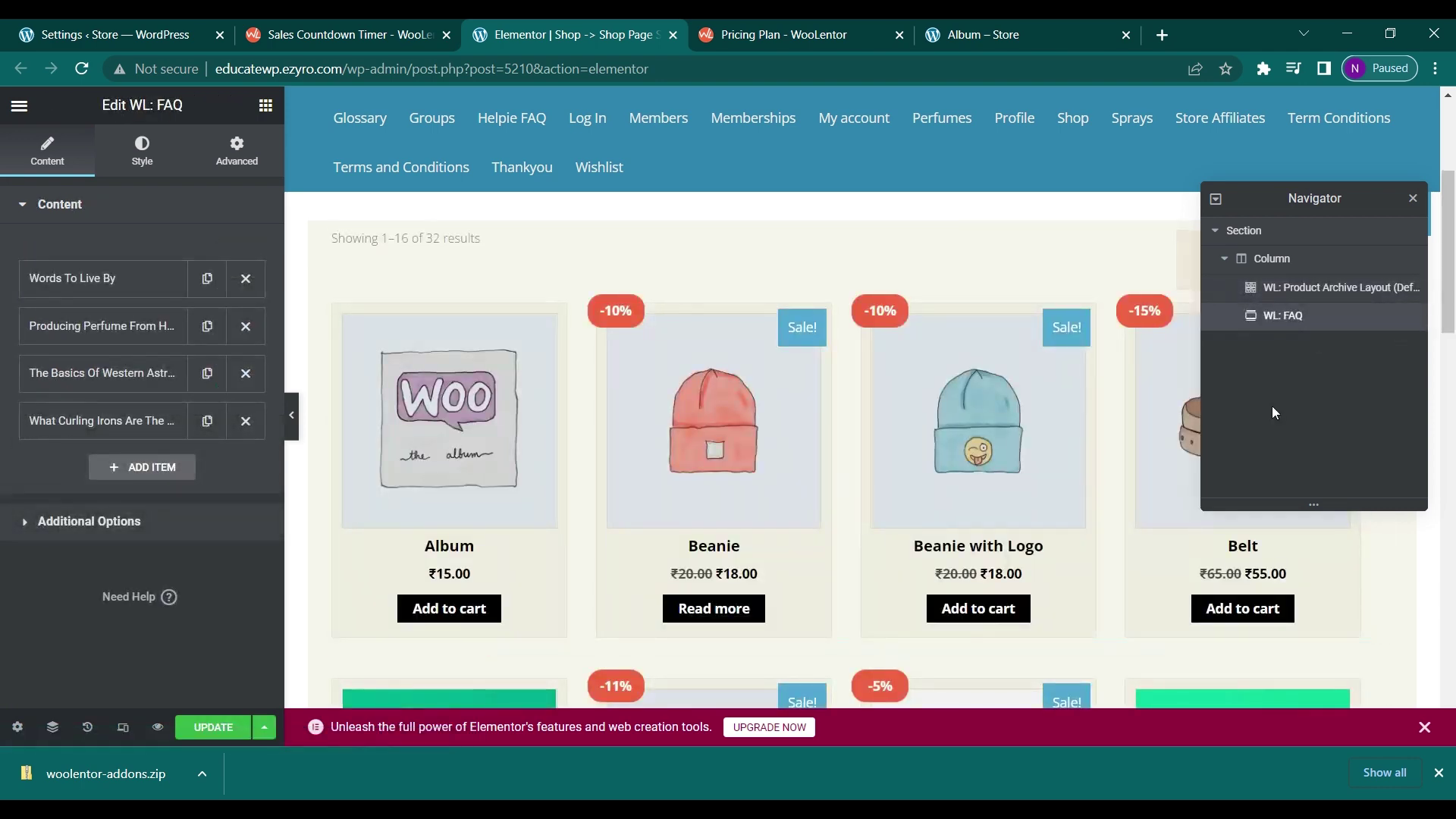
scroll(1082, 431, "down", 10)
scroll(1082, 433, "down", 10)
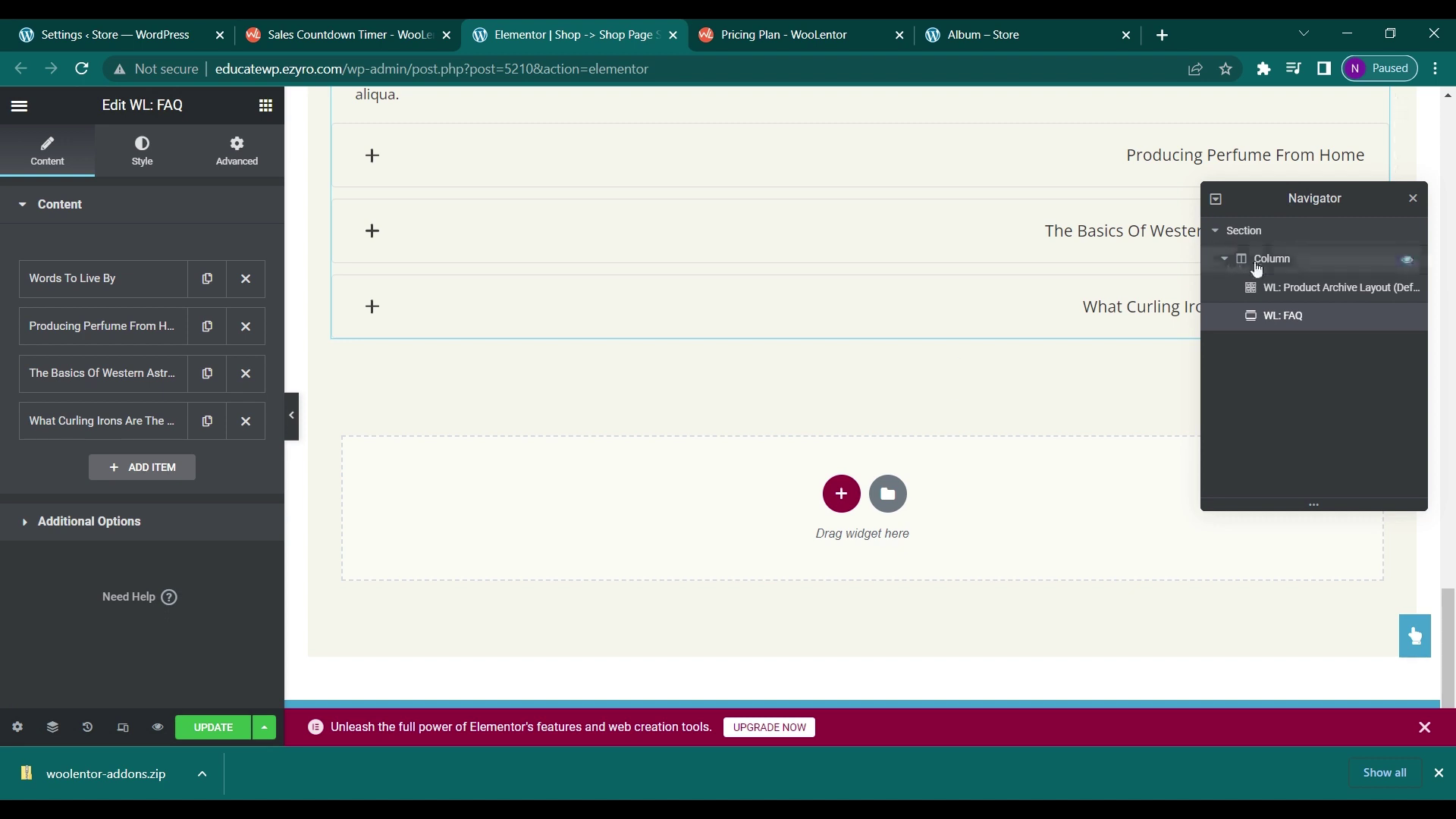
scroll(1040, 299, "up", 3)
scroll(1028, 468, "up", 2)
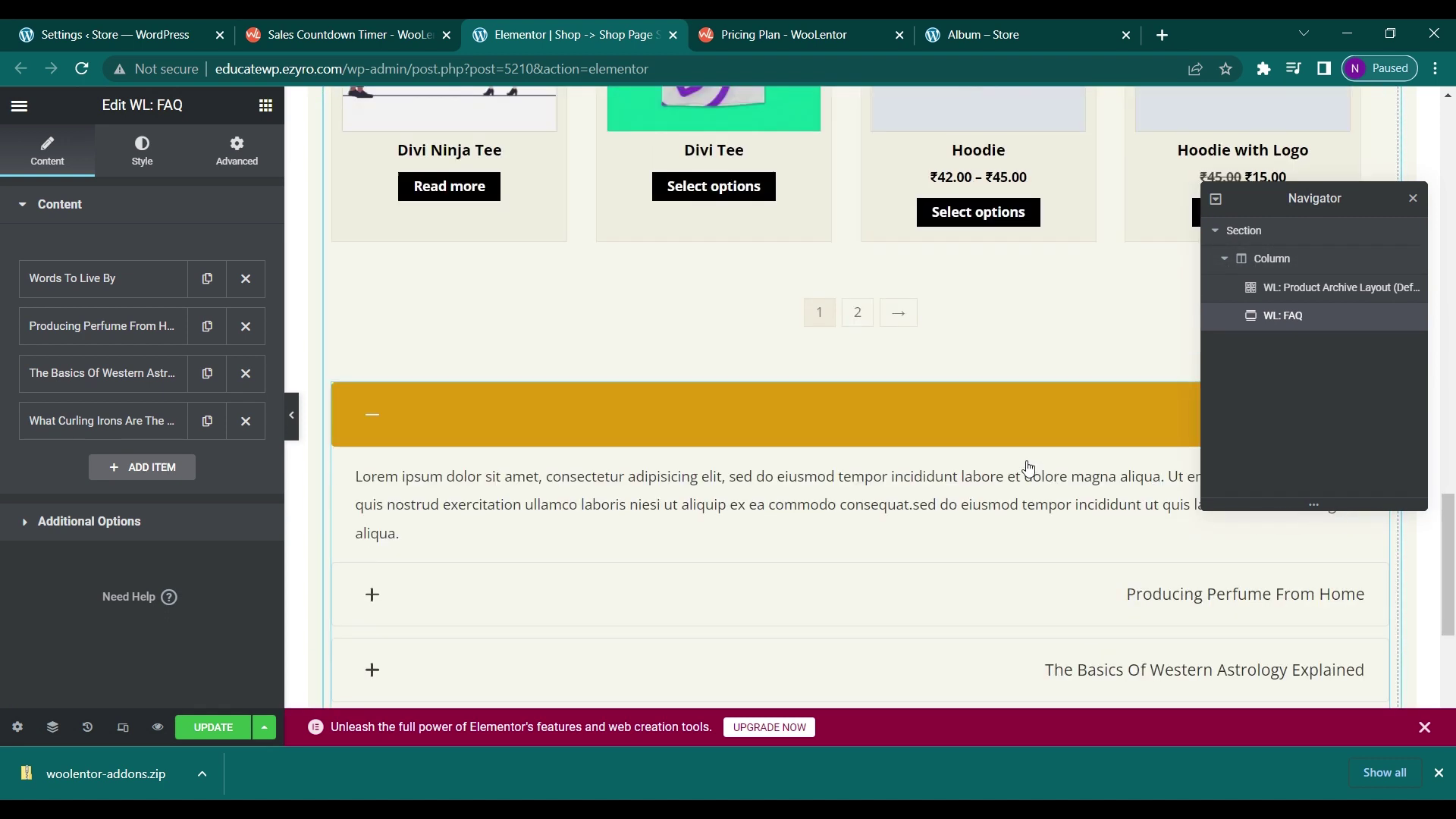
scroll(1028, 468, "up", 2)
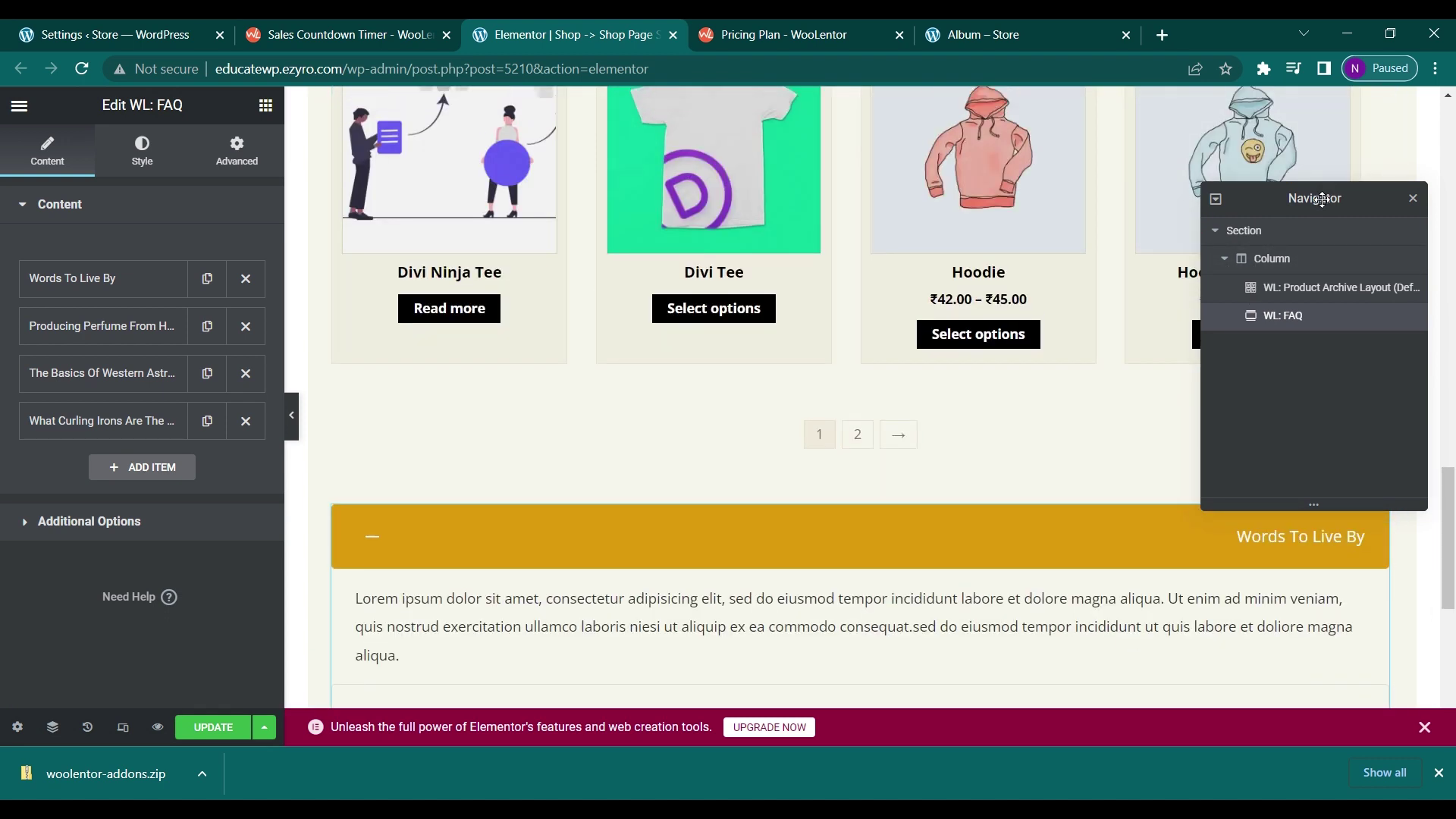
left_click_drag(1322, 199, 907, 111)
scroll(1251, 351, "down", 5)
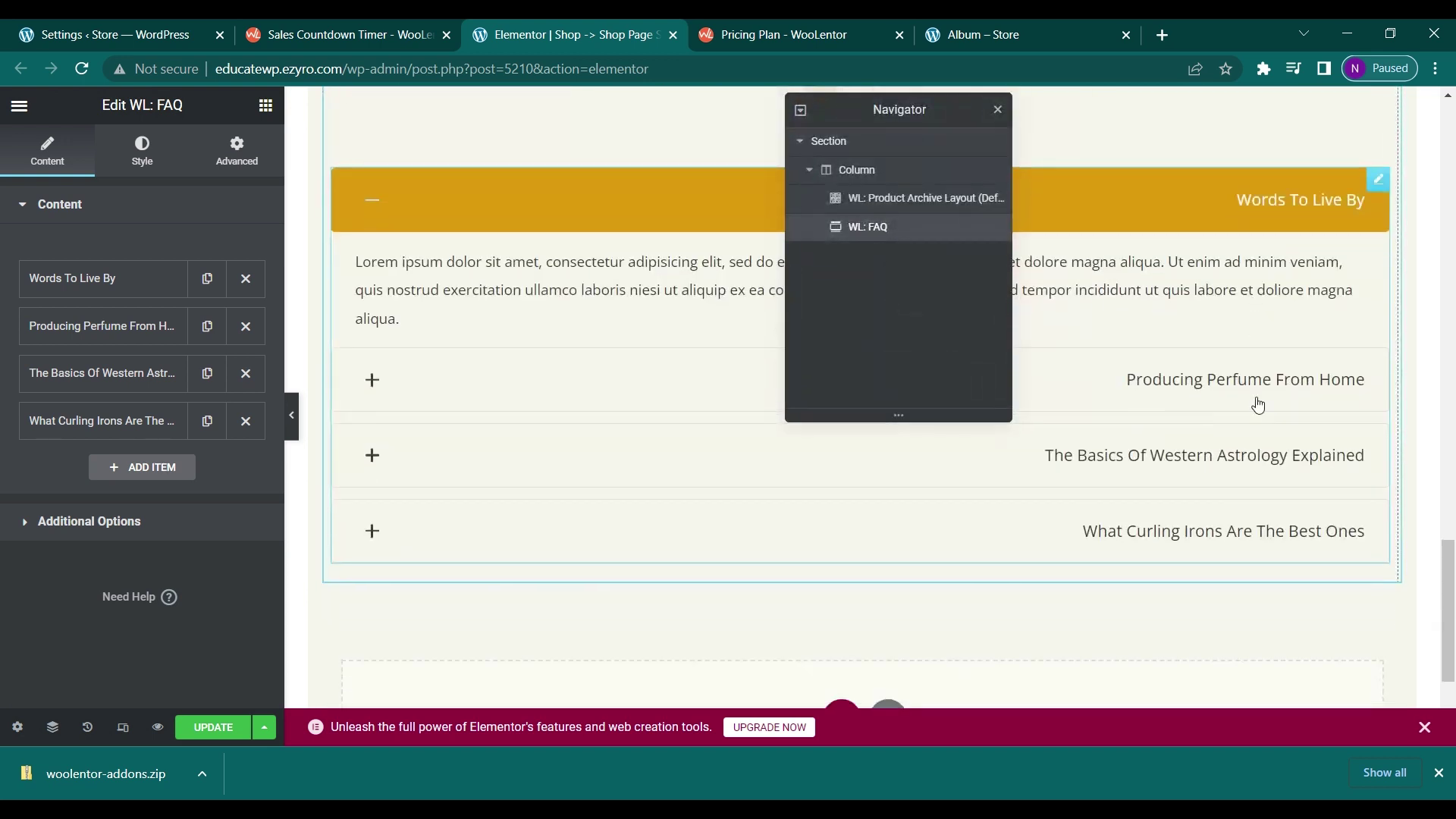
Expand the Producing Perfume, Western Astrology and Words To Live By FAQ items to review their answers
left_click(1256, 392)
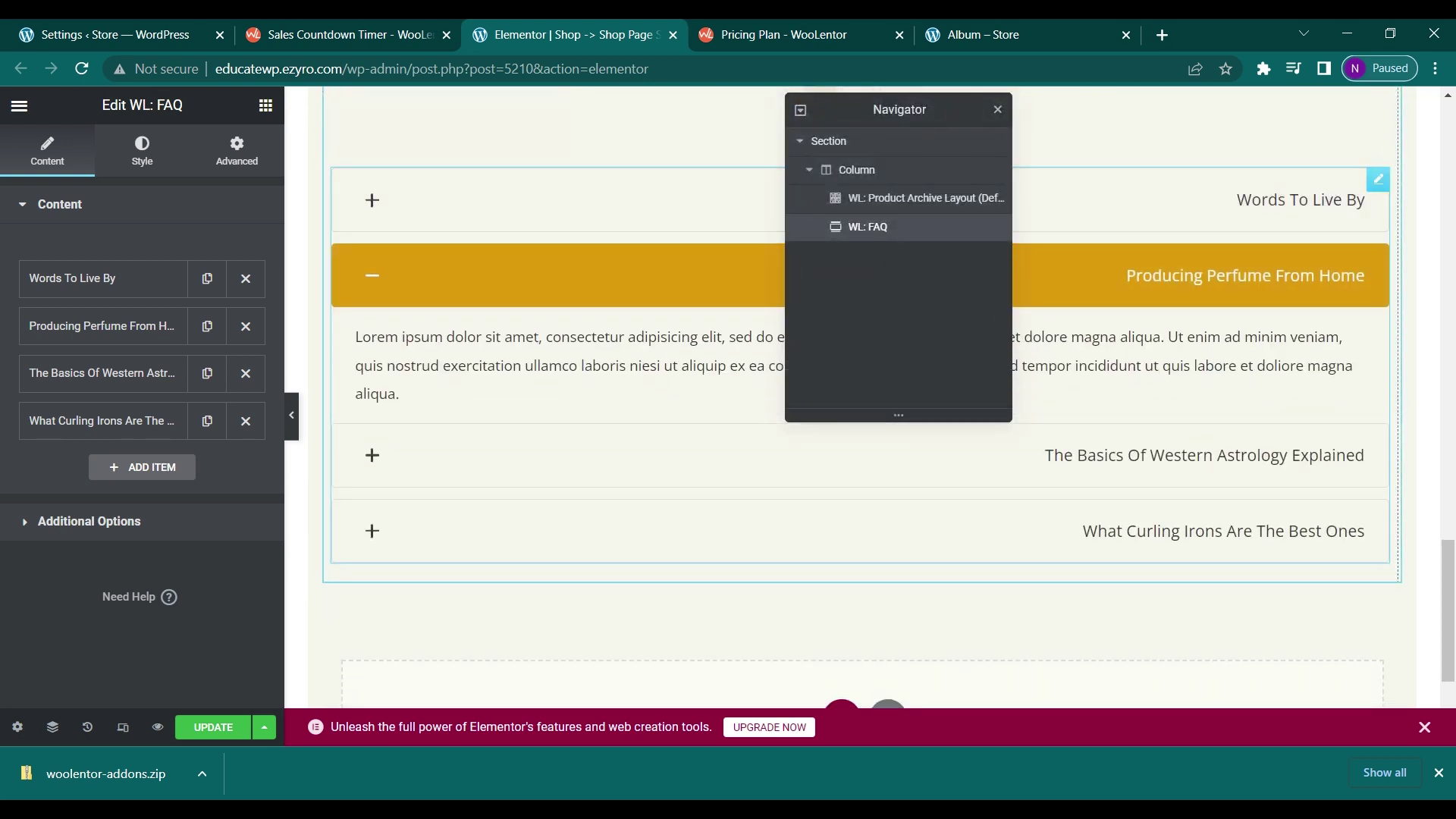
left_click(1202, 457)
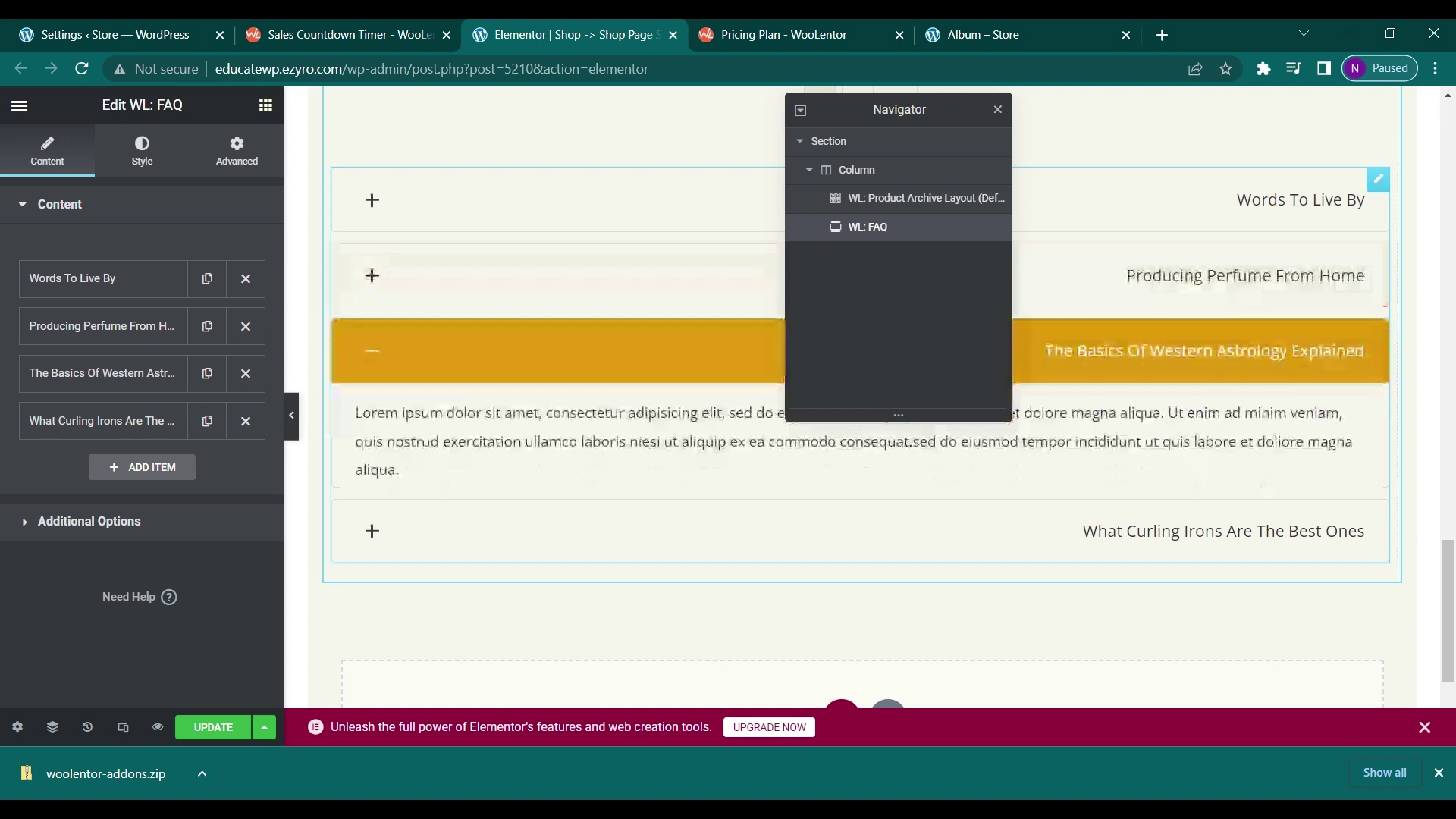
left_click(141, 280)
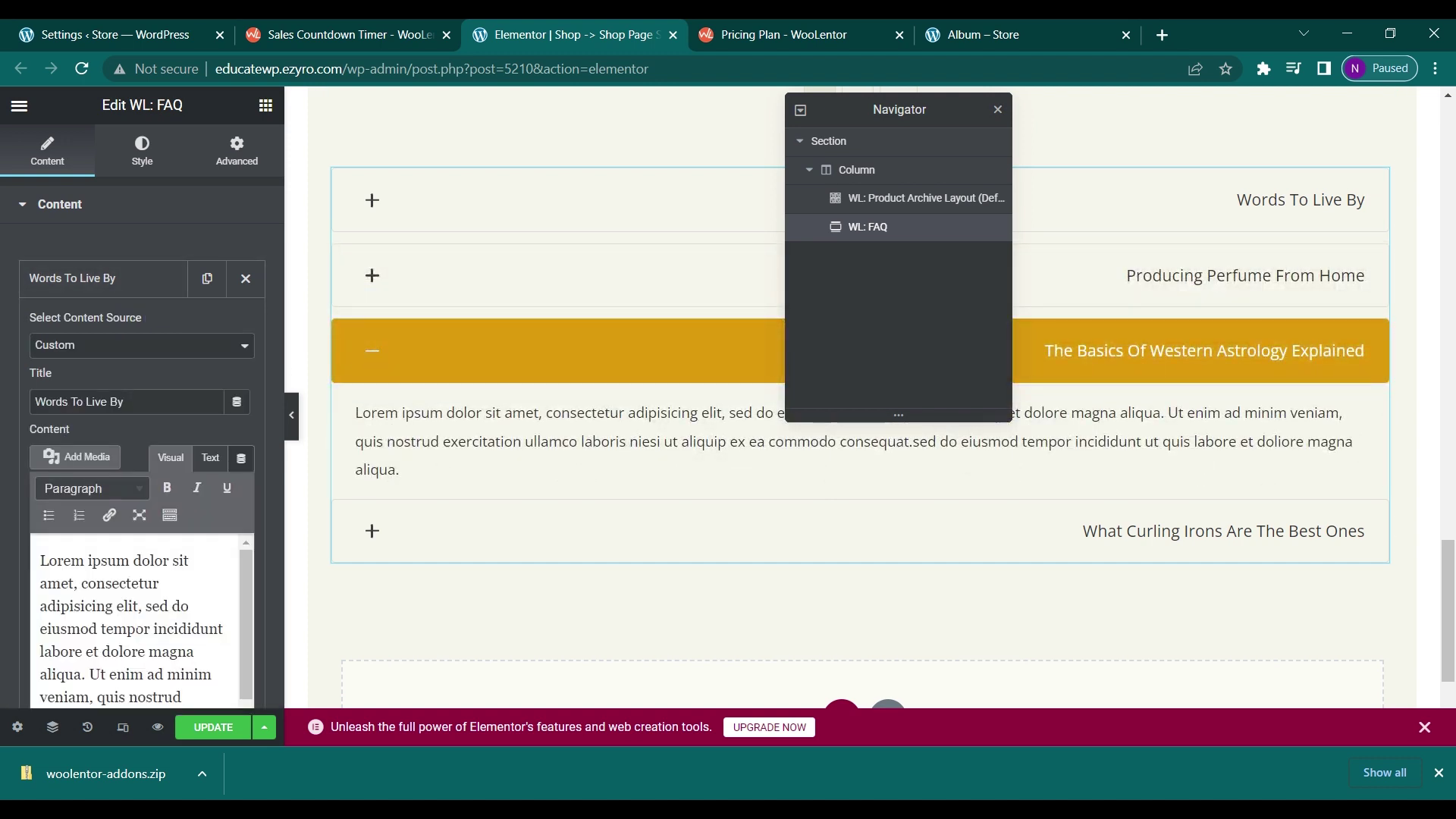
scroll(136, 633, "down", 2)
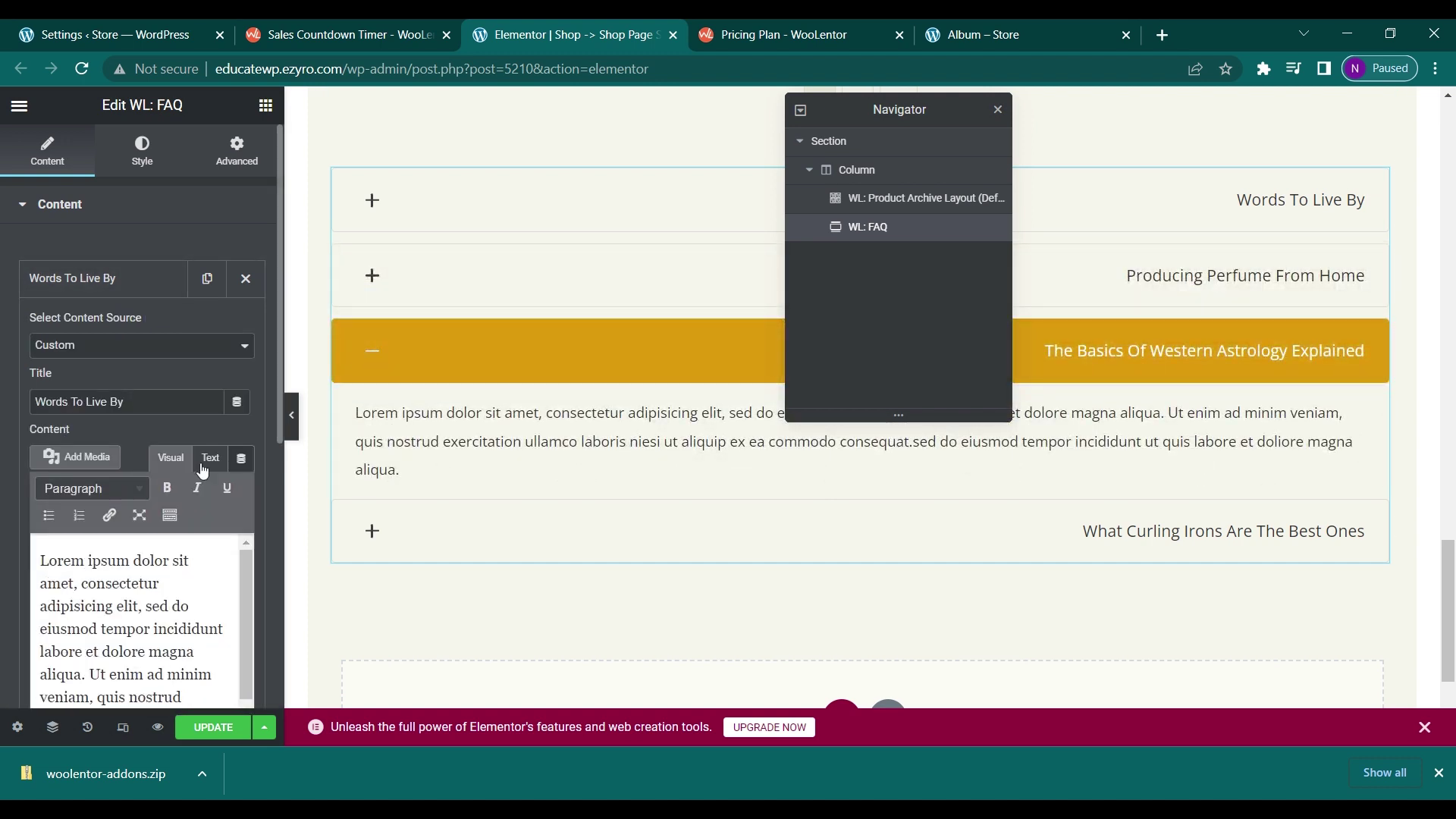
scroll(203, 469, "down", 4)
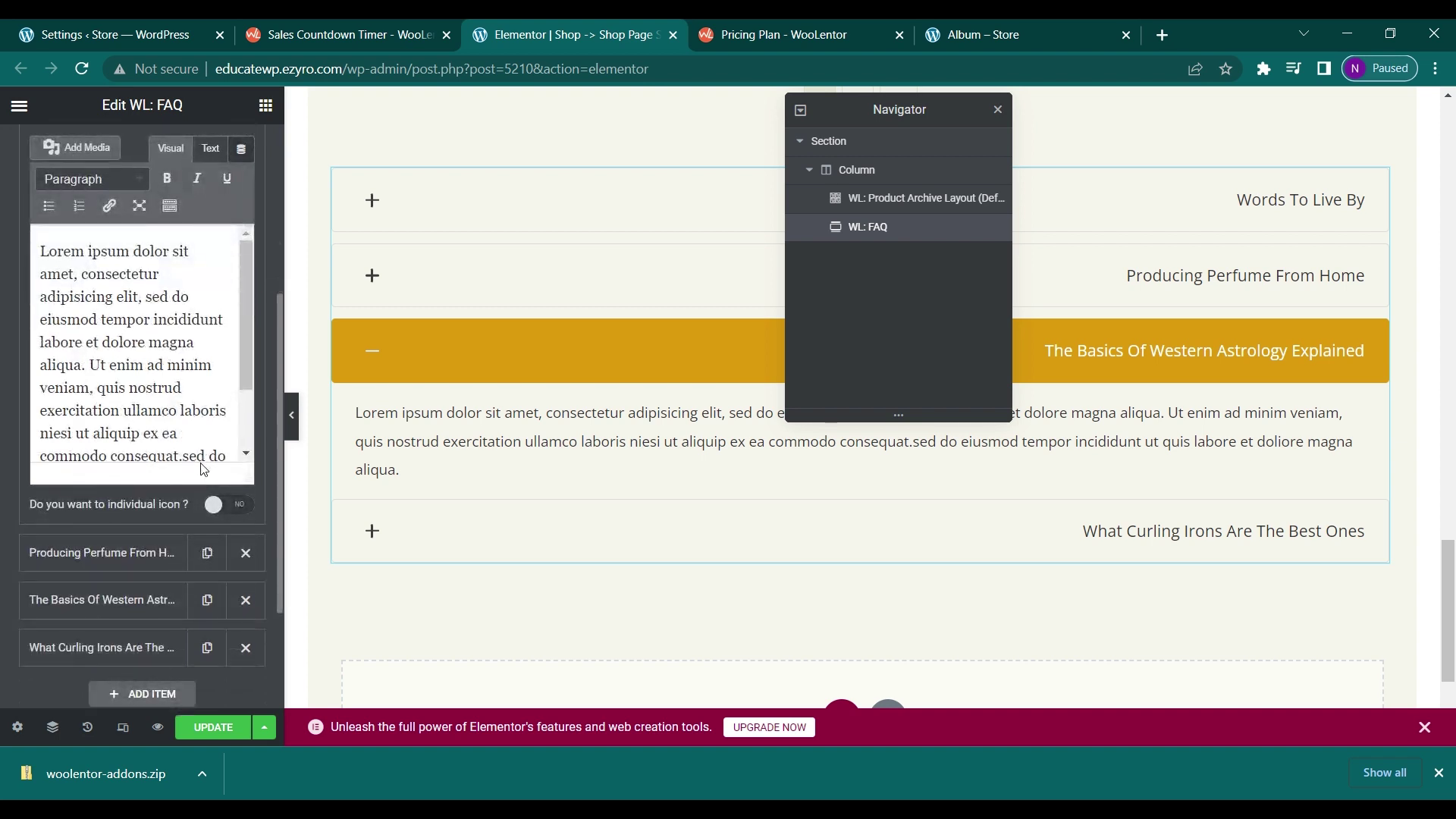
scroll(203, 469, "up", 1)
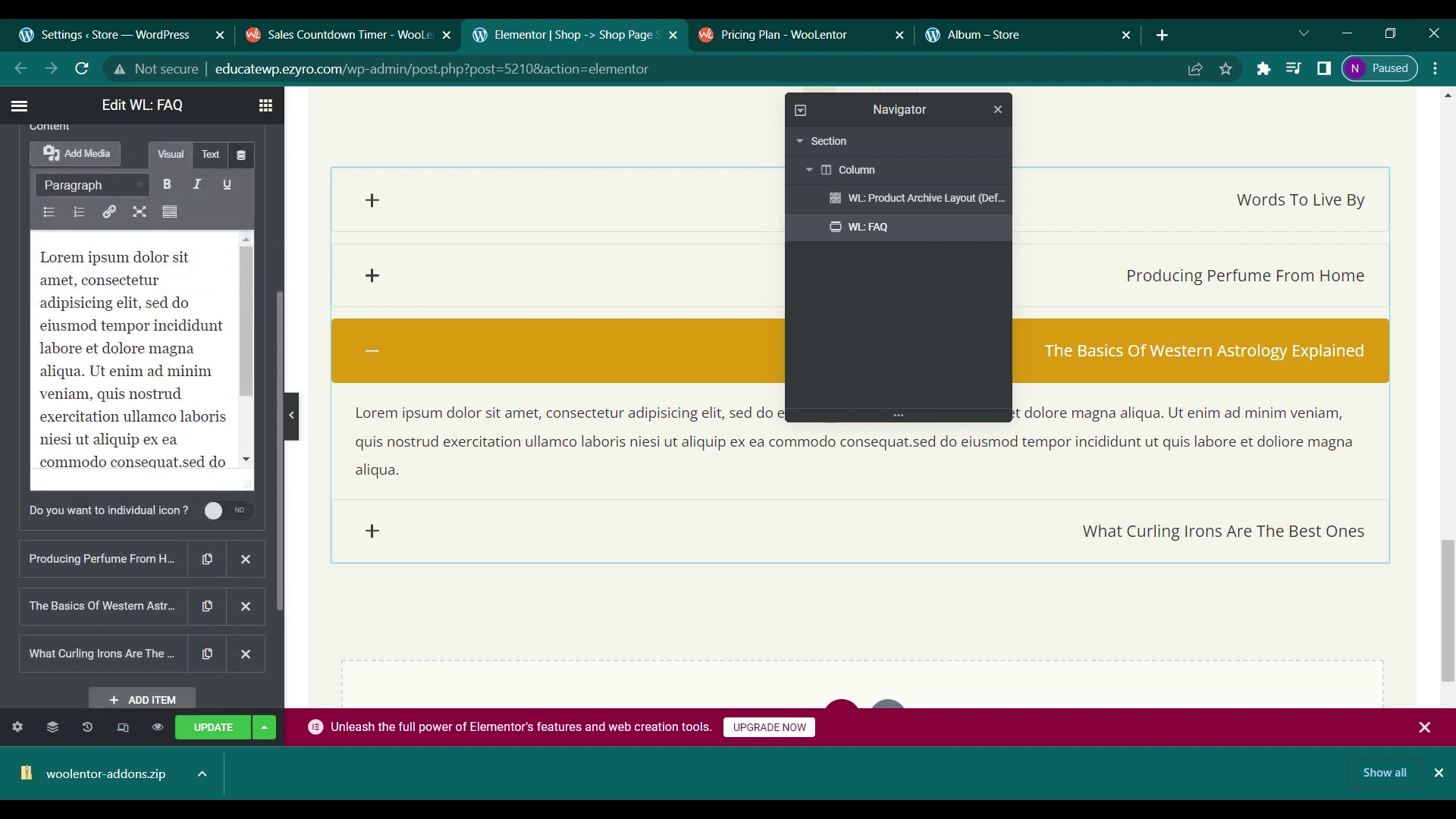
scroll(134, 180, "up", 4)
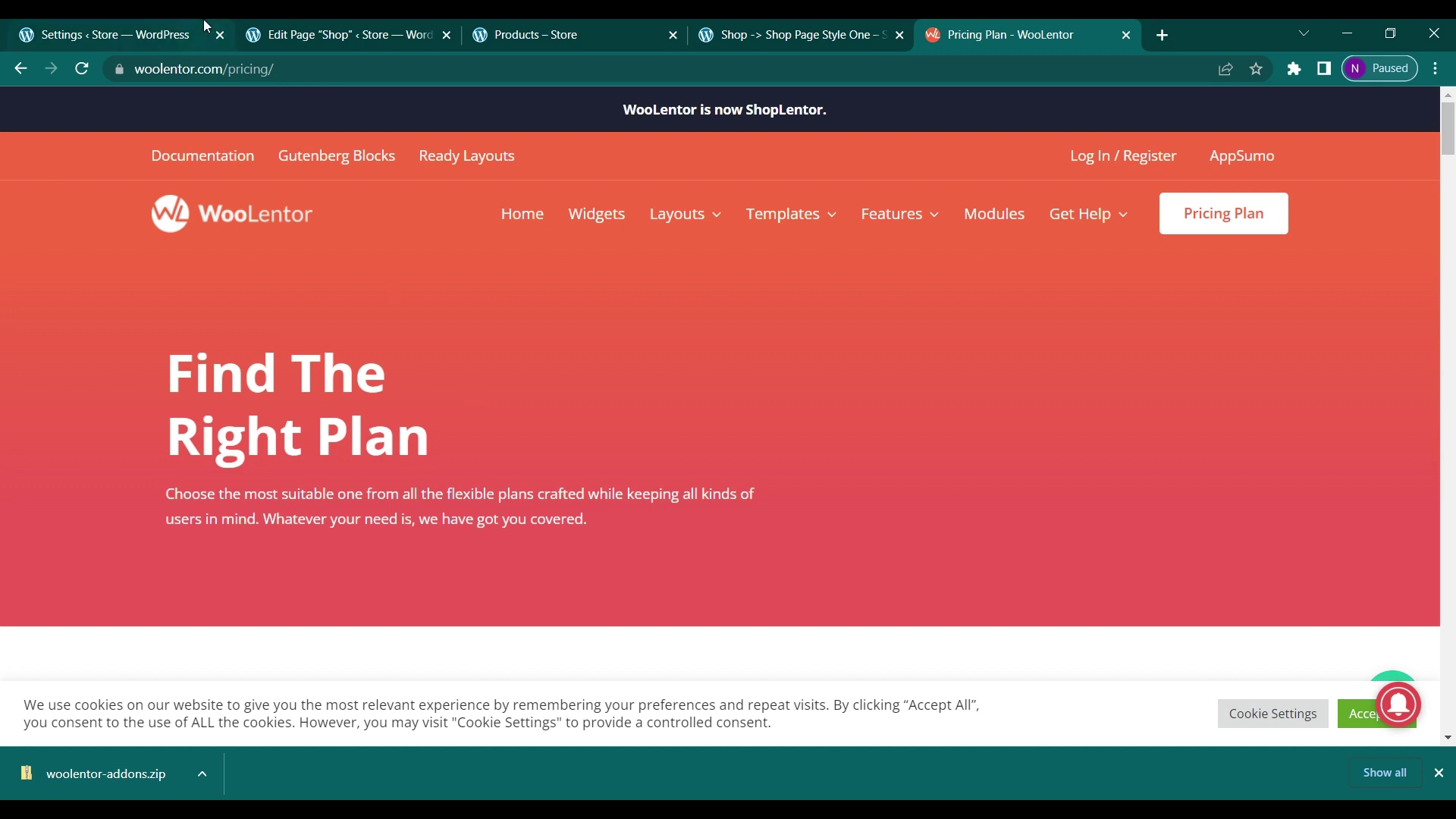
mouse_move(203, 20)
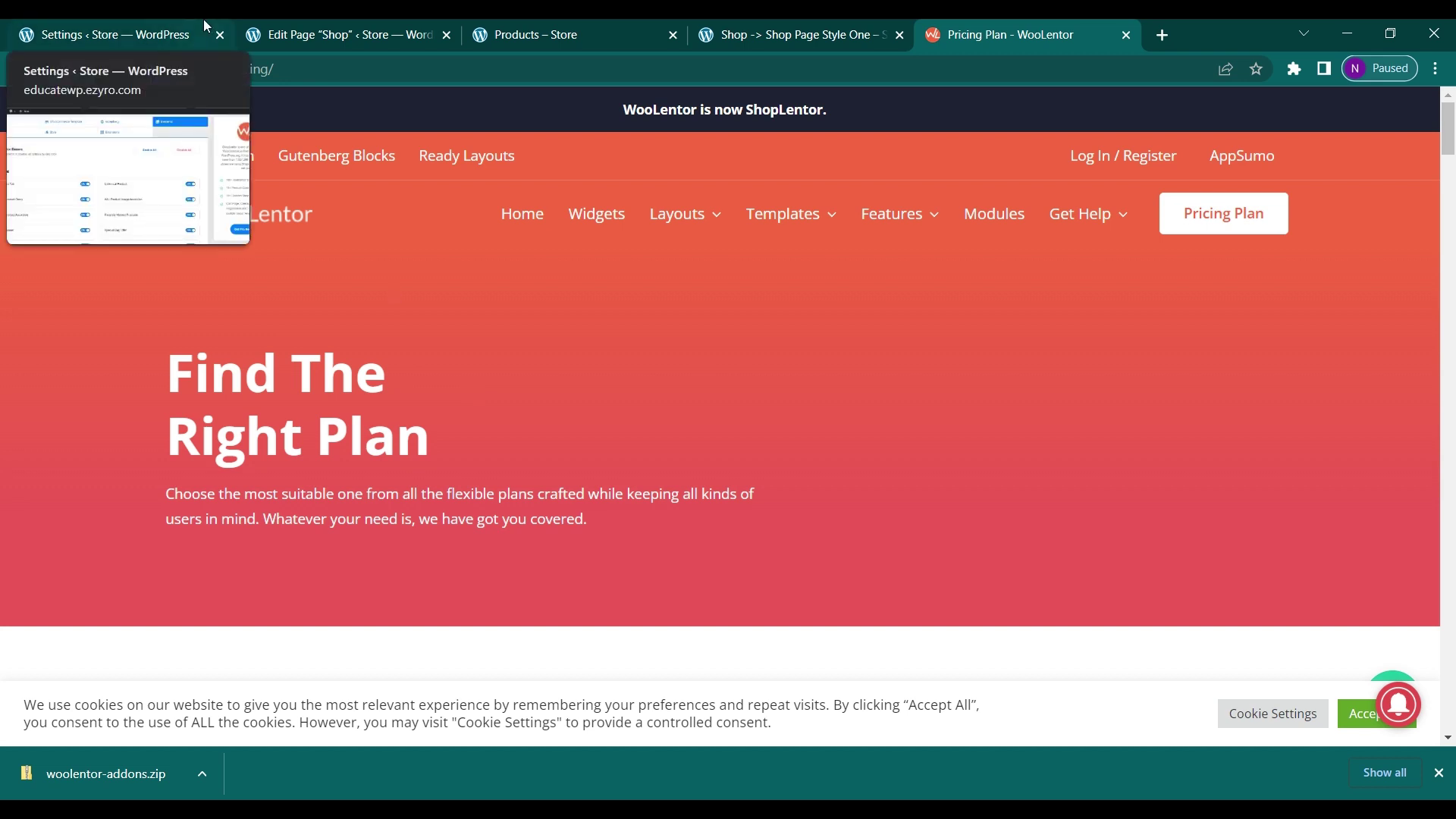